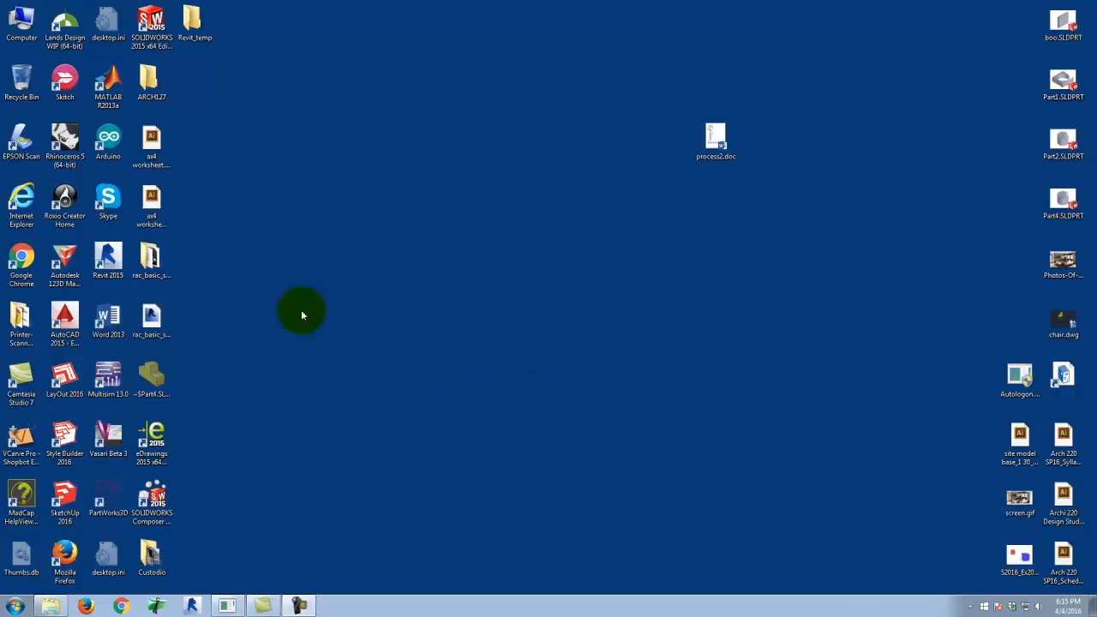
- Launch AutoCAD 2015 and start a new drawing from scratch with the Imperial (feet and inches) default settings
{"action": "left_click", "coordinate": [65, 319]}
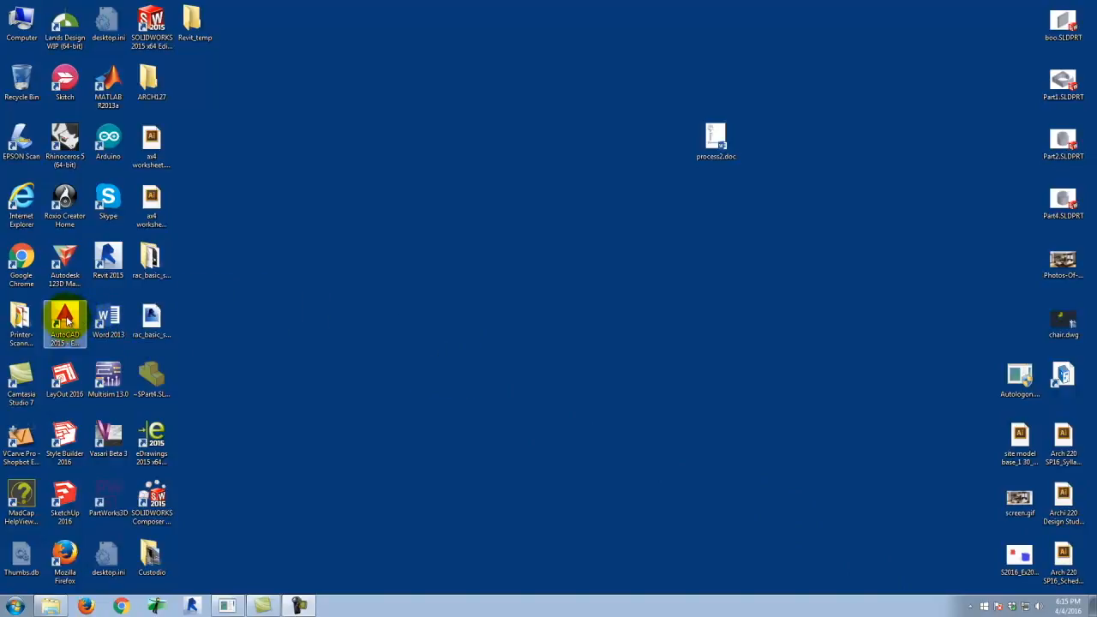
{"action": "left_click", "coordinate": [96, 310]}
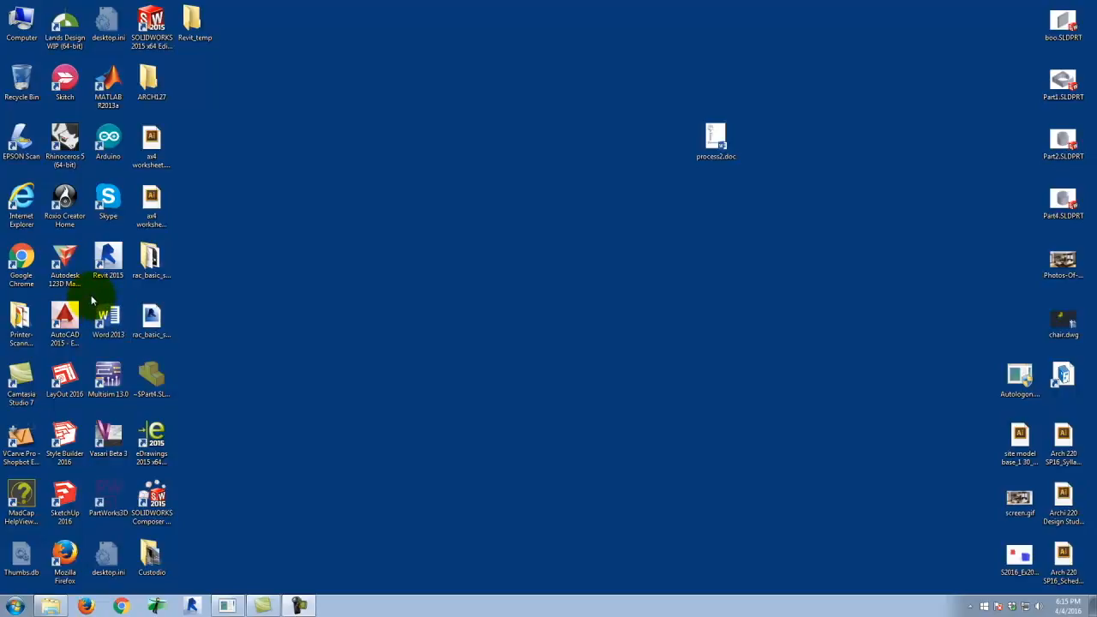
{"action": "double_click", "coordinate": [66, 315]}
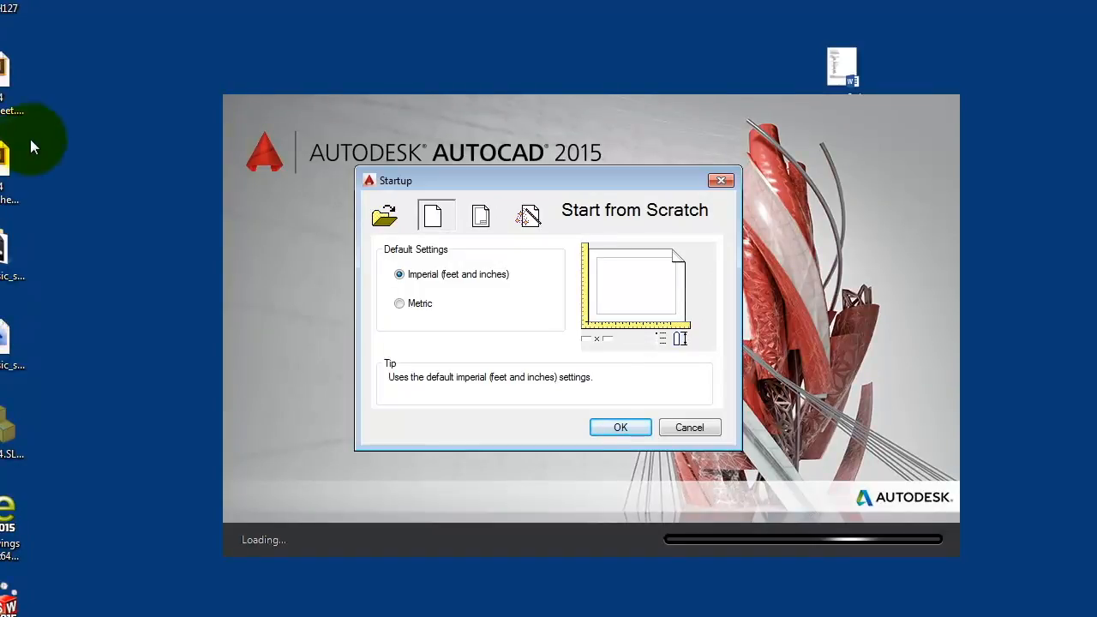
{"action": "left_click_drag", "start_coordinate": [477, 180], "coordinate": [471, 162]}
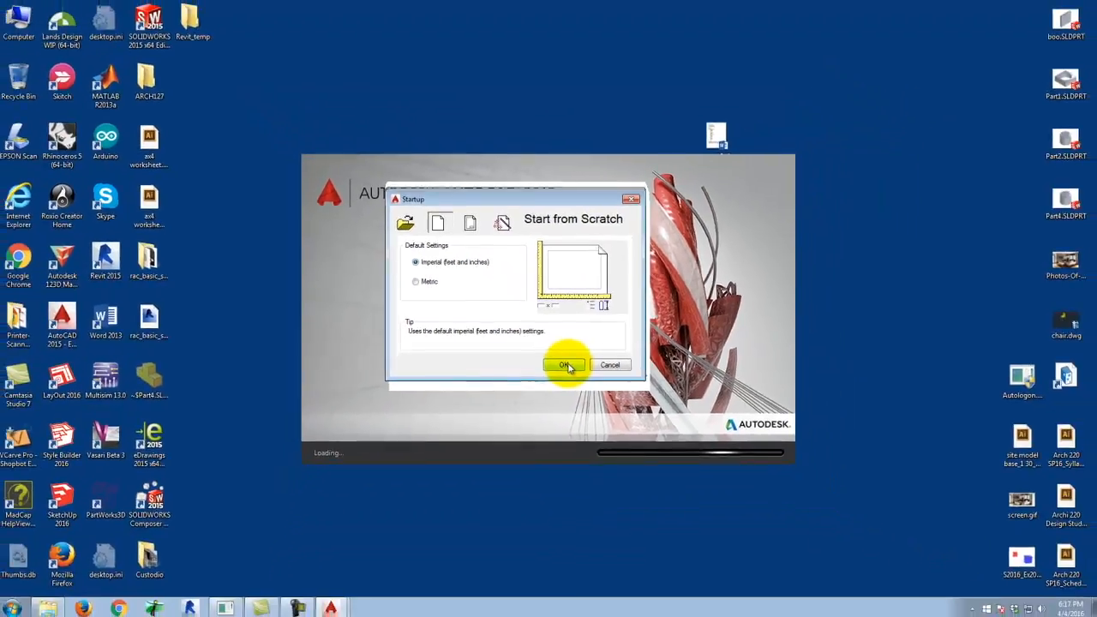
{"action": "left_click", "coordinate": [566, 366]}
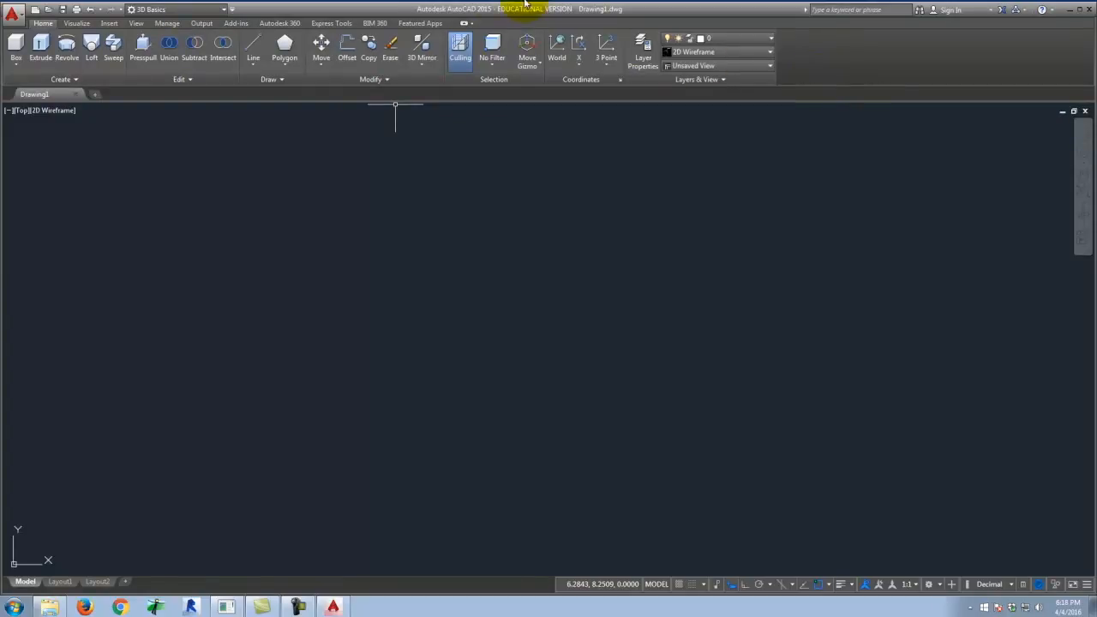
- Switch to the Drafting & Annotation workspace and hide the command line window
{"action": "left_click", "coordinate": [189, 28]}
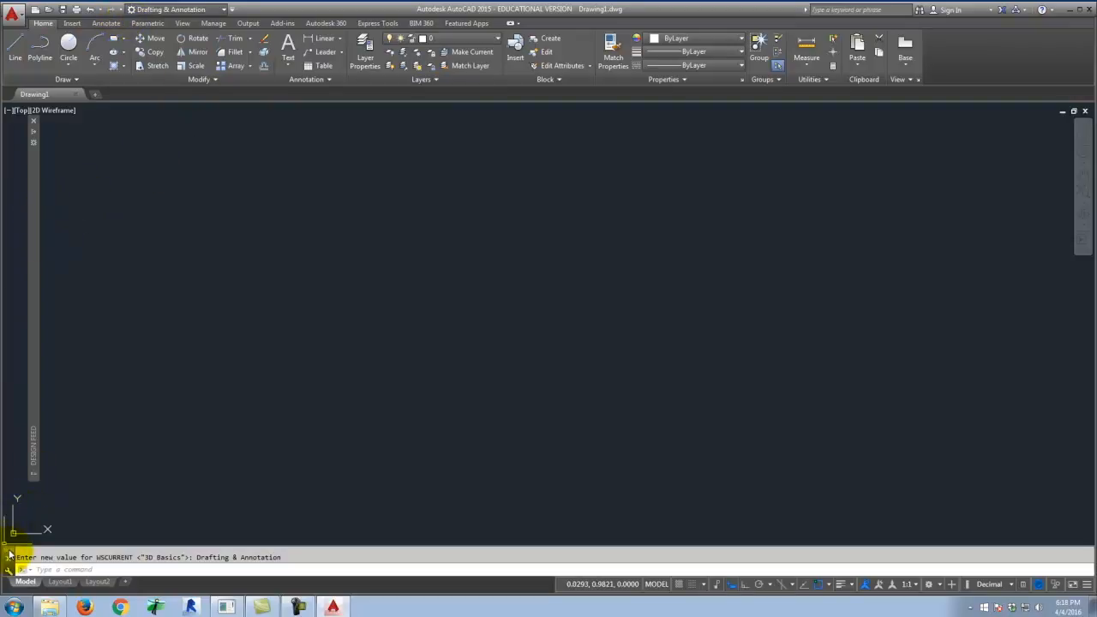
{"action": "left_click", "coordinate": [8, 556]}
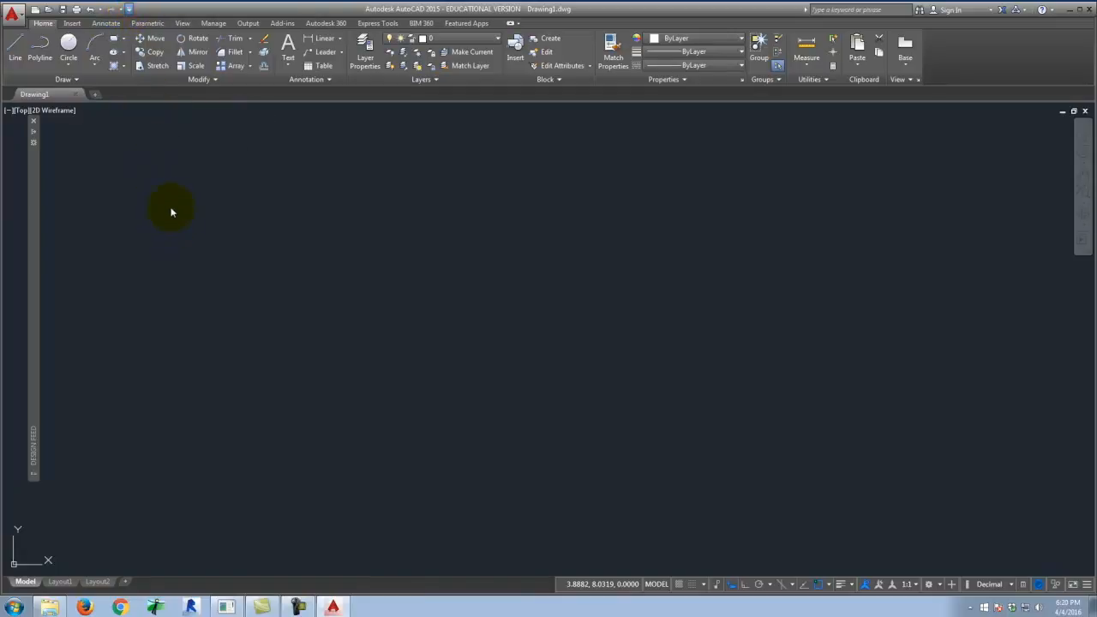
- Show the workspace selector on the Quick Access Toolbar
{"action": "left_click", "coordinate": [174, 115]}
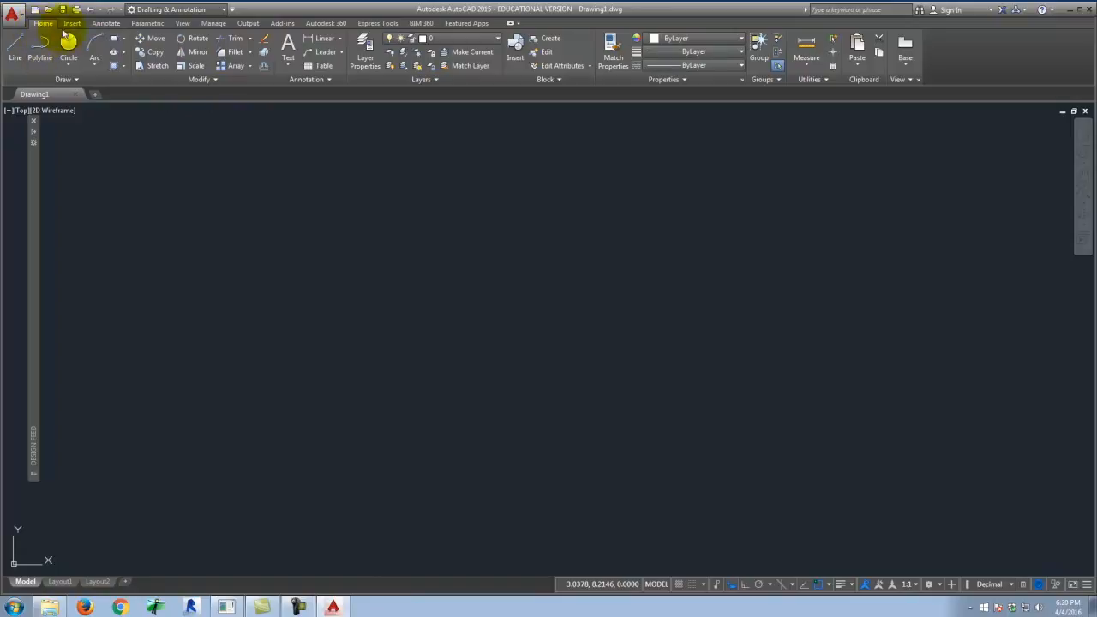
- Look through the Insert, Annotate, Parametric and Manage tools, and the additional Draw and Modify tools
{"action": "left_click", "coordinate": [72, 23]}
{"action": "left_click", "coordinate": [118, 24]}
{"action": "left_click", "coordinate": [155, 23]}
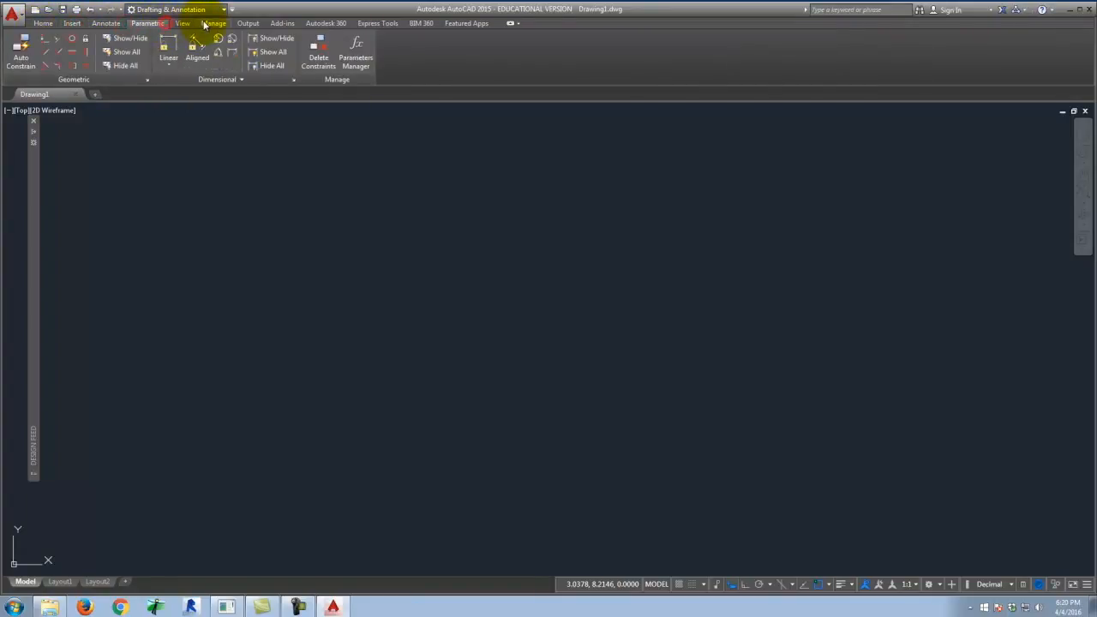
{"action": "left_click", "coordinate": [210, 23]}
{"action": "left_click", "coordinate": [44, 23]}
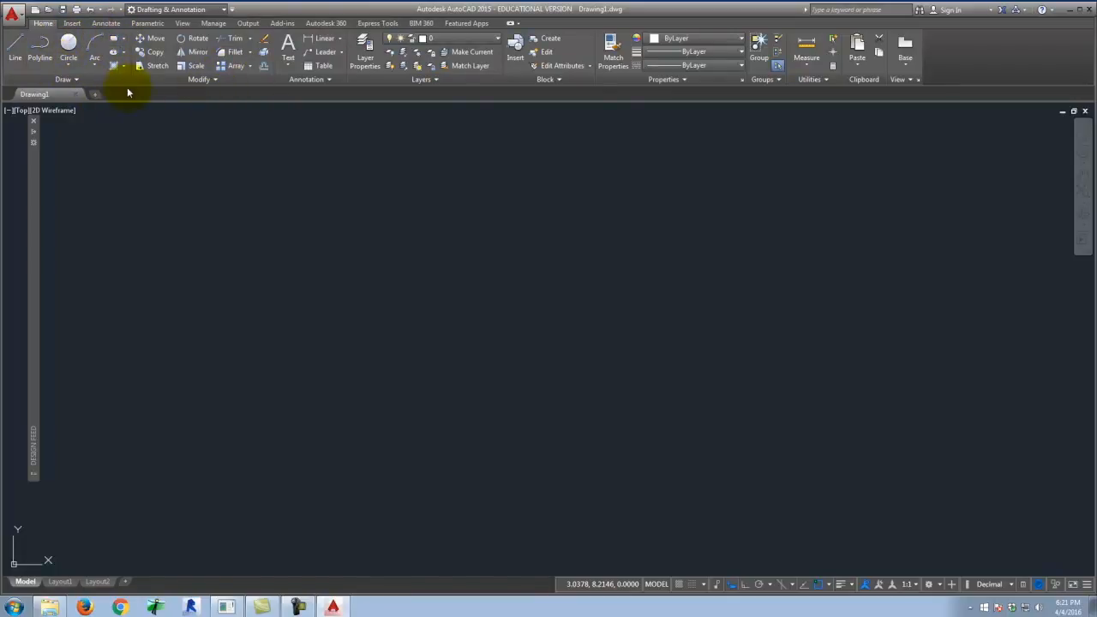
{"action": "left_click", "coordinate": [76, 79]}
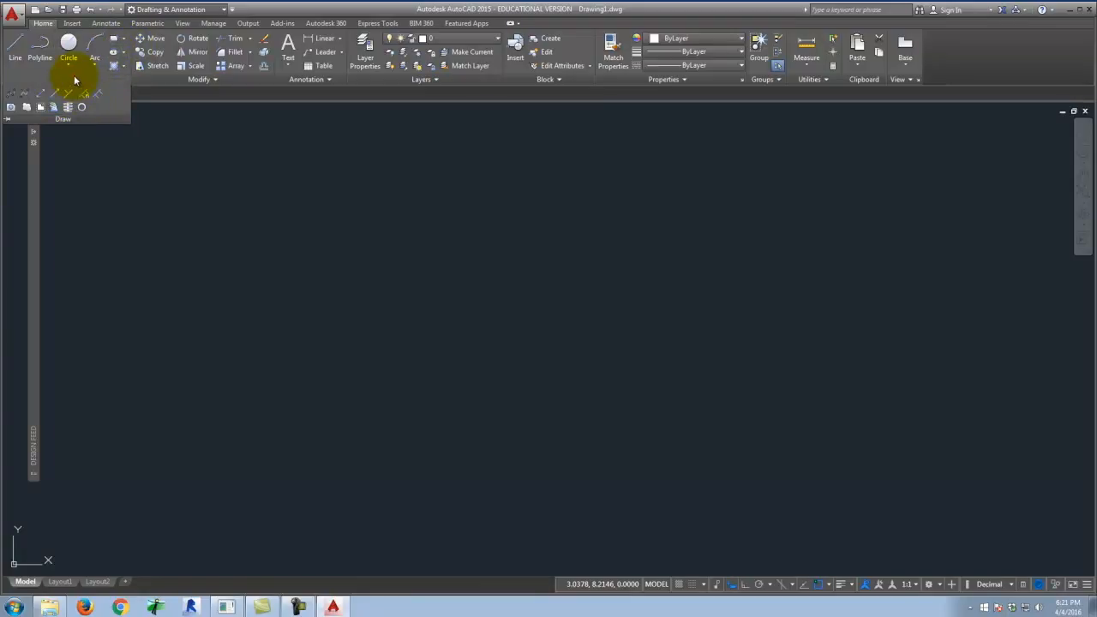
{"action": "left_click", "coordinate": [205, 79]}
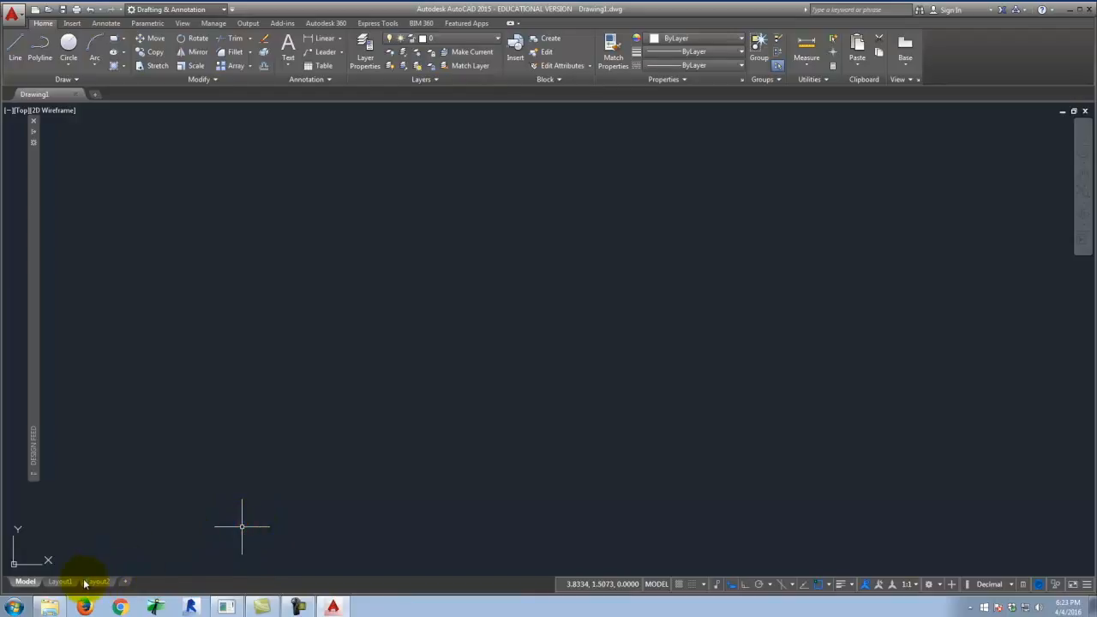
- Bring the command line window back and close it again
{"action": "key", "text": "ctrl+9"}
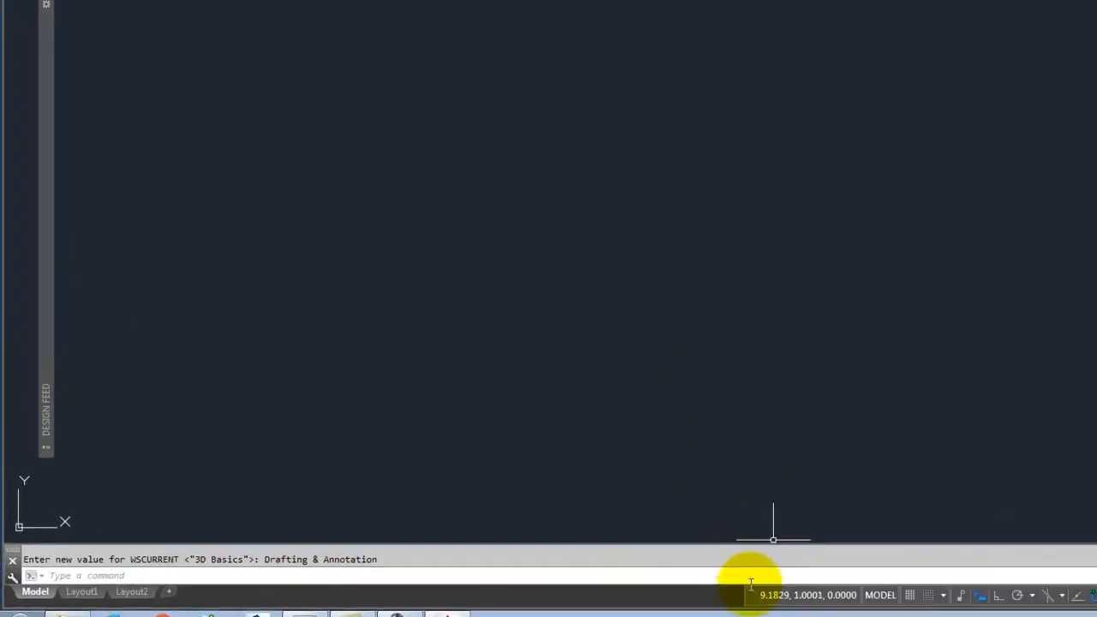
{"action": "left_click", "coordinate": [14, 561]}
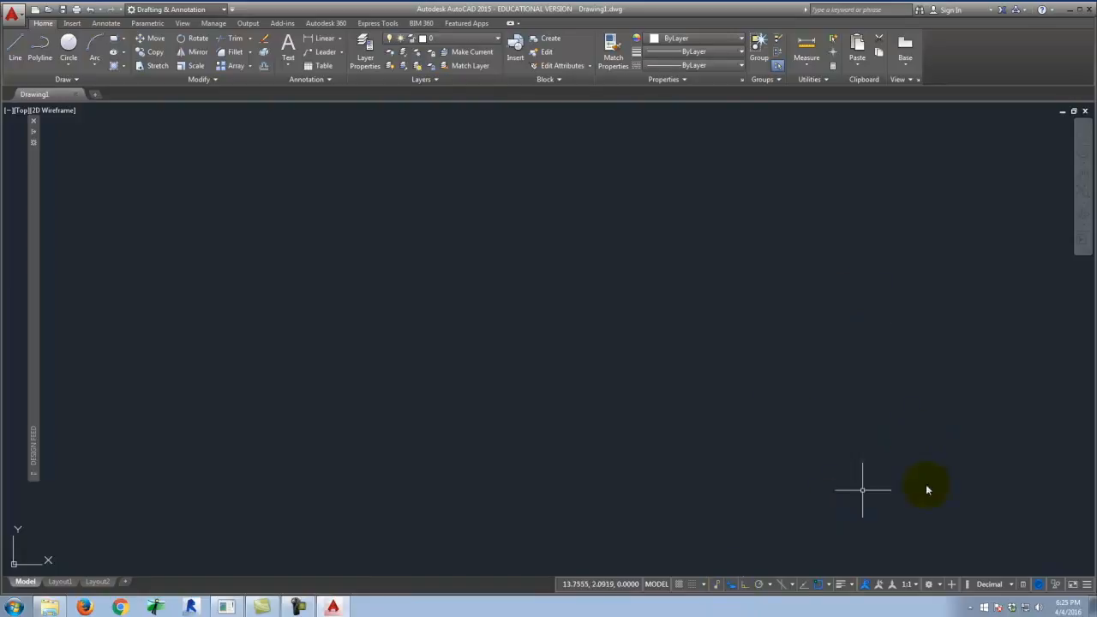
- Keep the Dynamic Input toggle listed in the status bar and turn Dynamic Input off
{"action": "left_click", "coordinate": [1088, 589]}
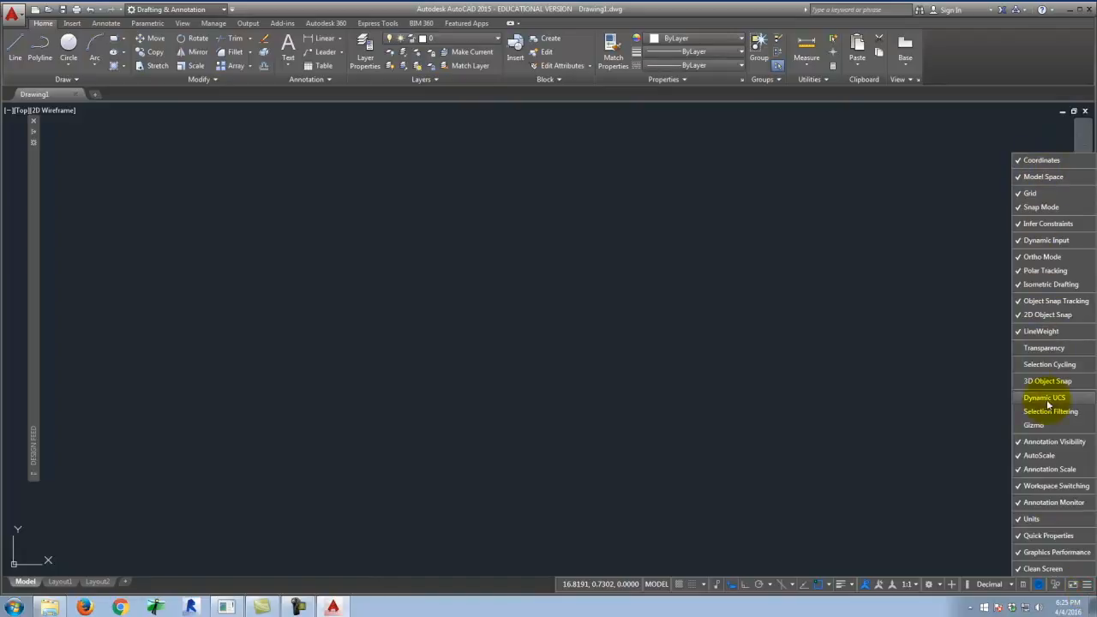
{"action": "left_click", "coordinate": [1018, 247]}
{"action": "left_click", "coordinate": [1018, 243]}
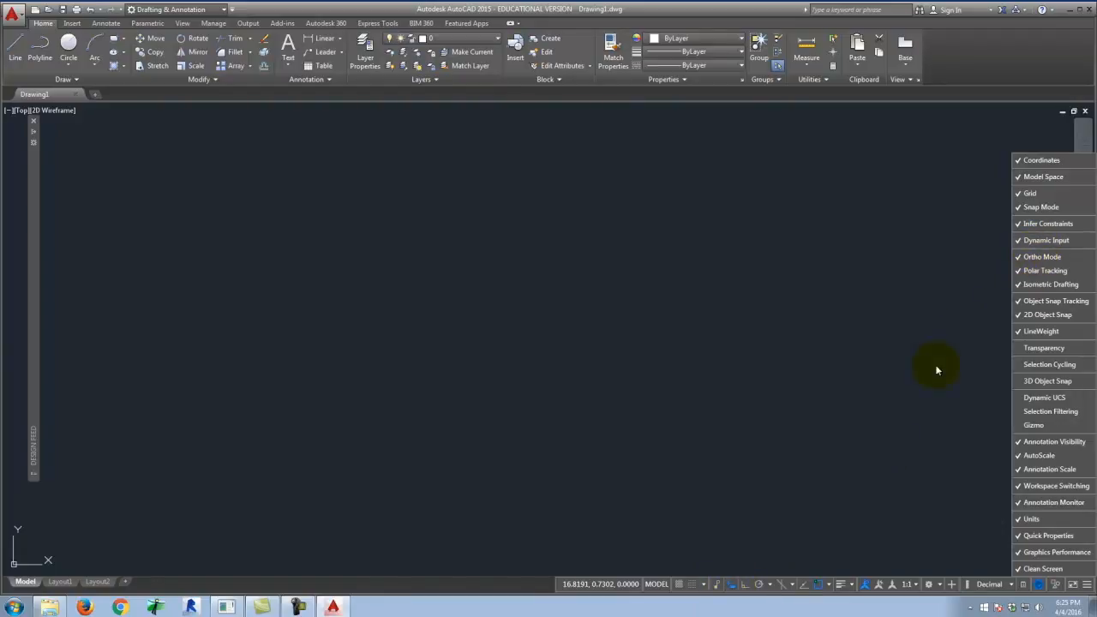
{"action": "left_click", "coordinate": [733, 590]}
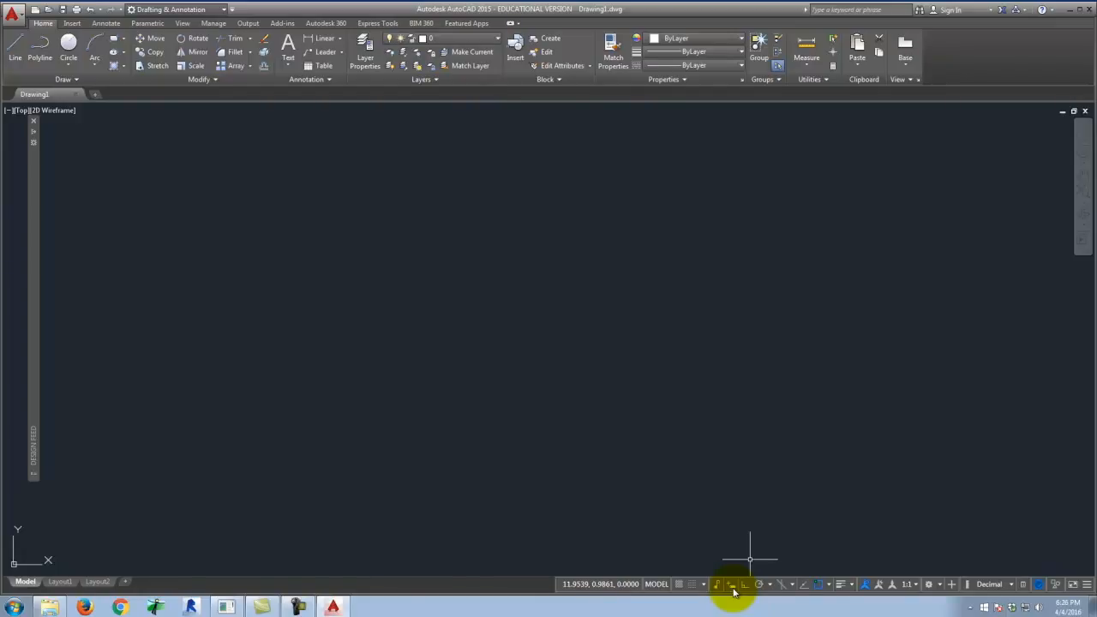
- Set the drawing's length units to Architectural
{"action": "key", "text": "u"}
{"action": "key", "text": "Return"}
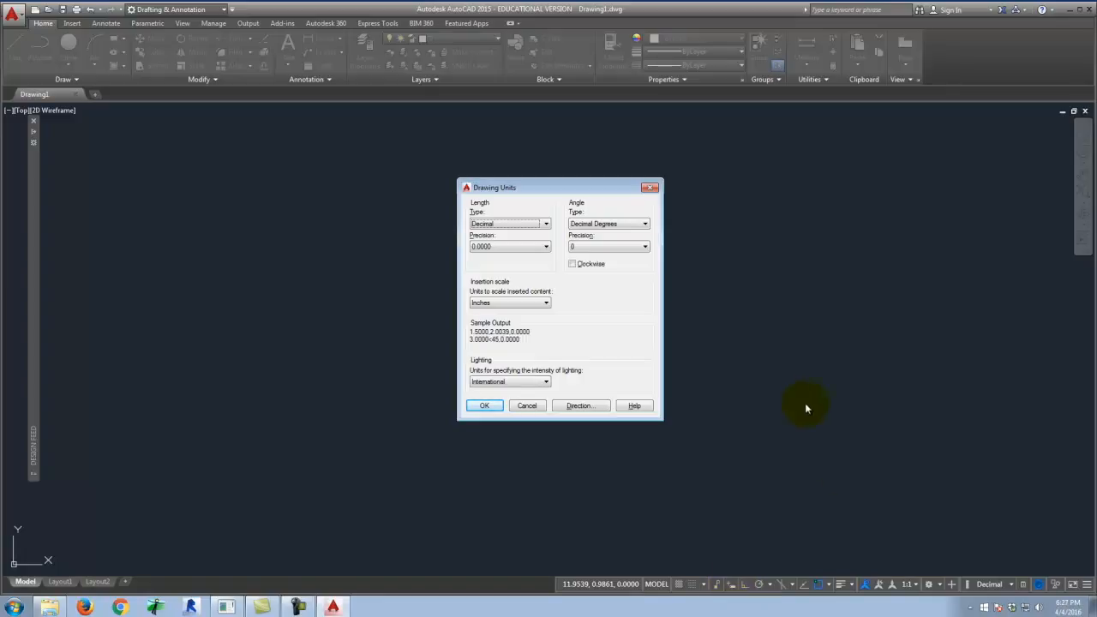
{"action": "left_click", "coordinate": [508, 230]}
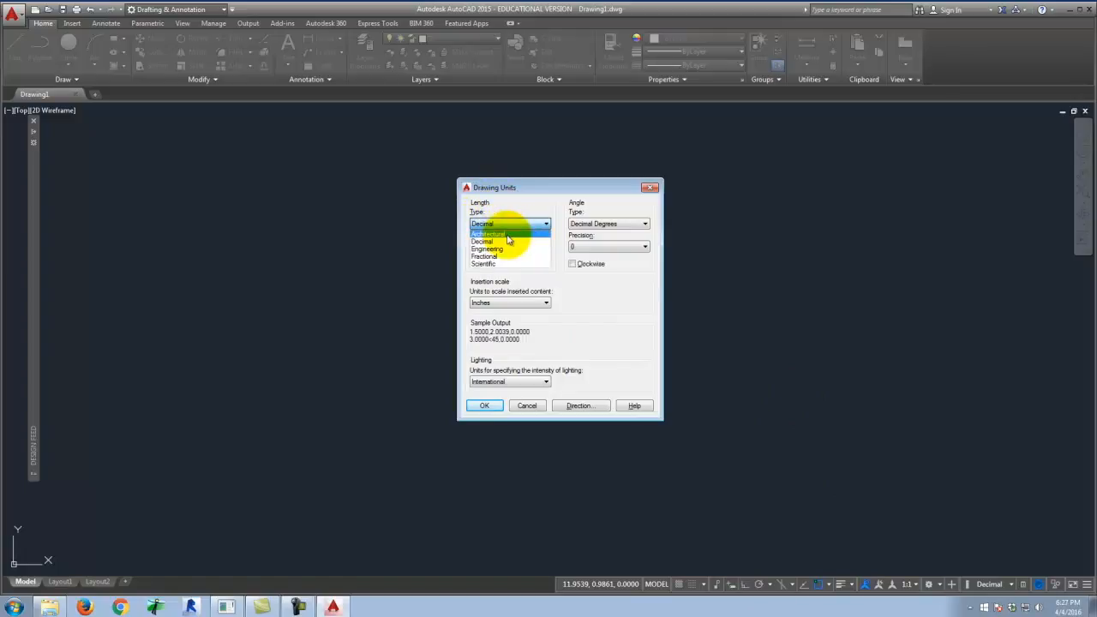
{"action": "left_click", "coordinate": [507, 238]}
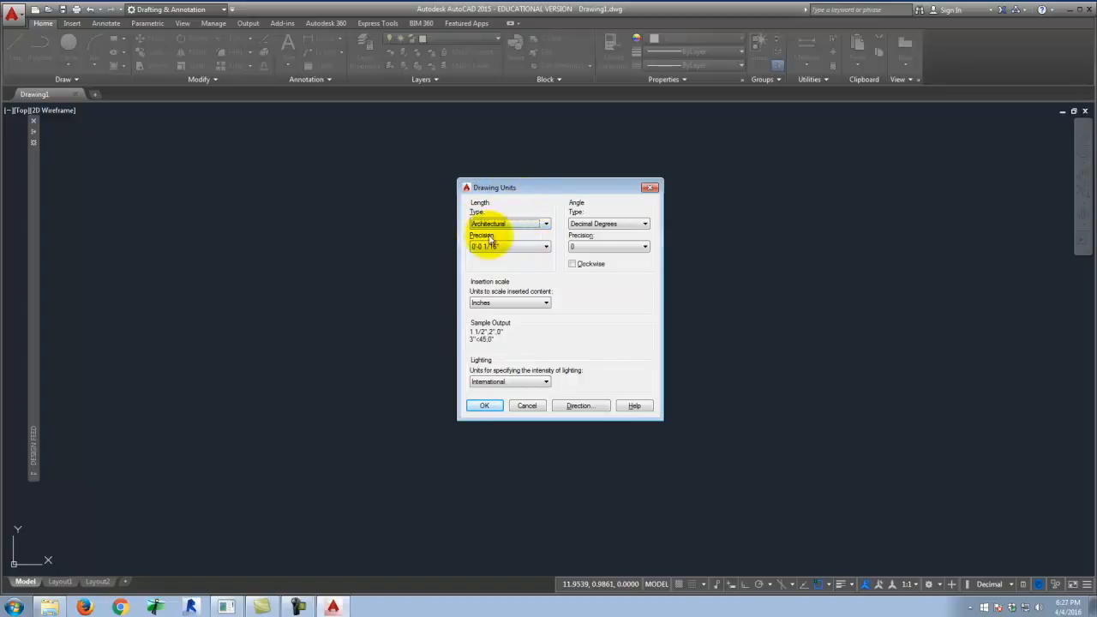
{"action": "left_click", "coordinate": [496, 408]}
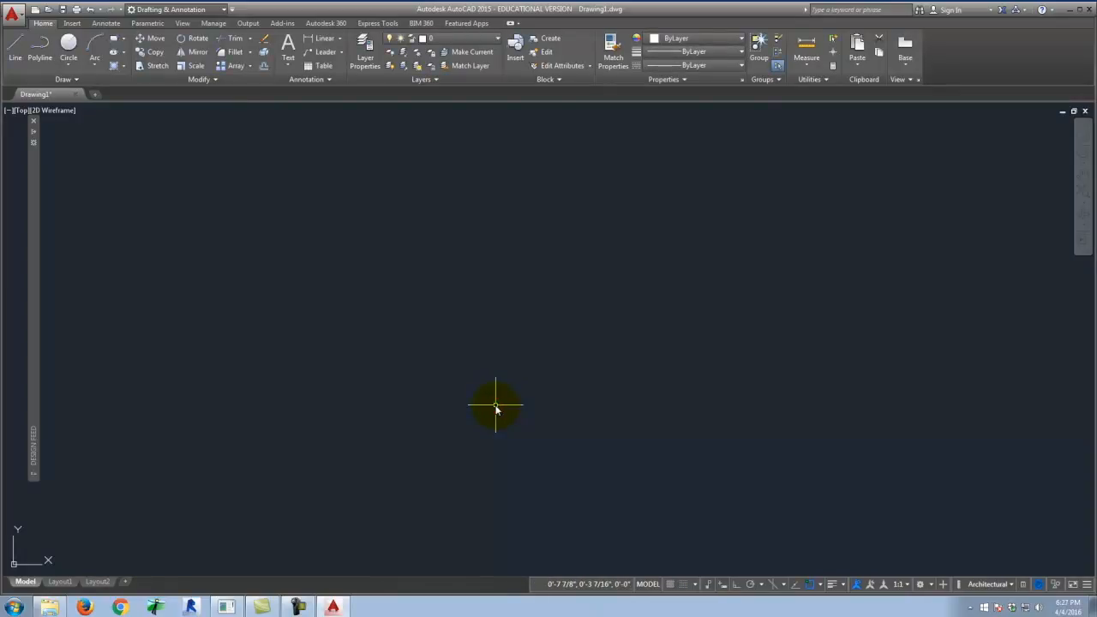
- Start a polyline at the drawing origin and draw its first segment straight up by entering coordinates
{"action": "scroll", "coordinate": [429, 380], "scroll_direction": "down", "scroll_amount": 3}
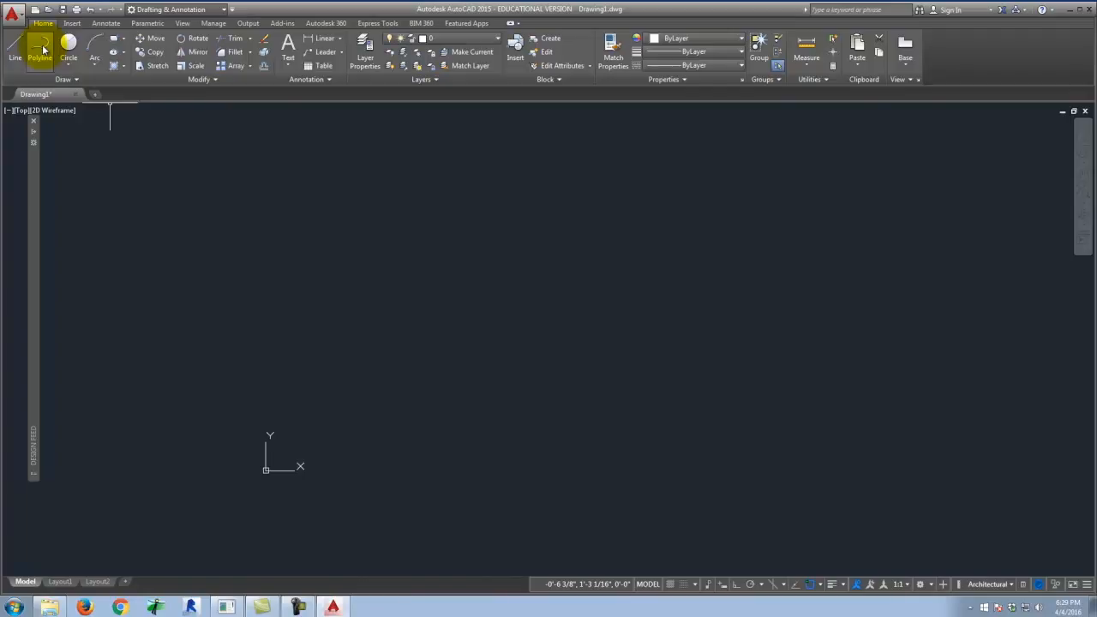
{"action": "left_click", "coordinate": [44, 50]}
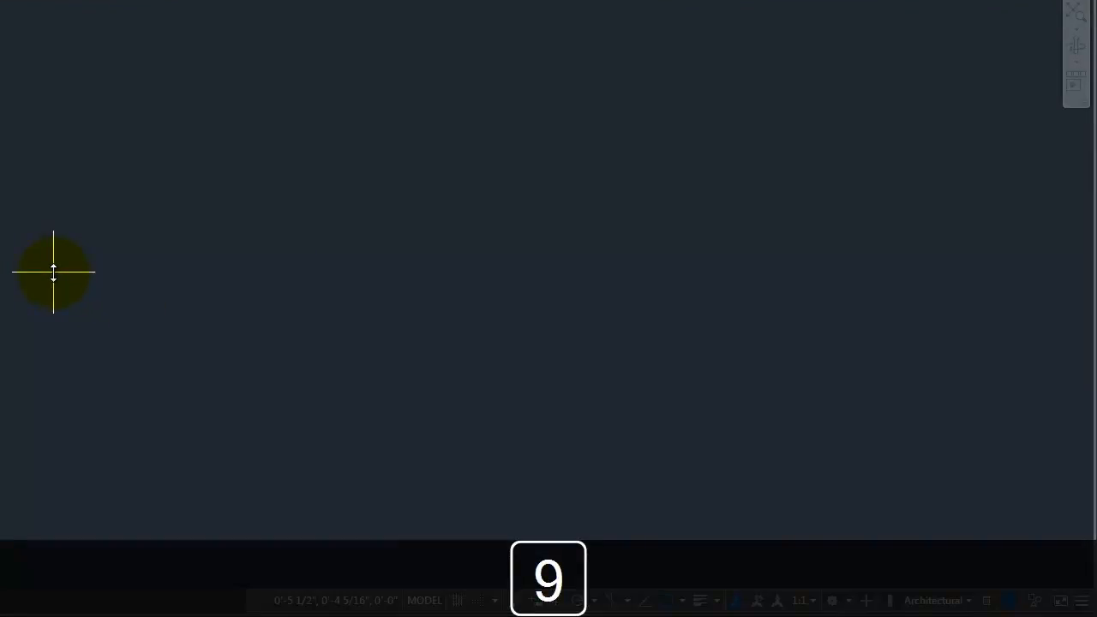
{"action": "key", "text": "BackSpace"}
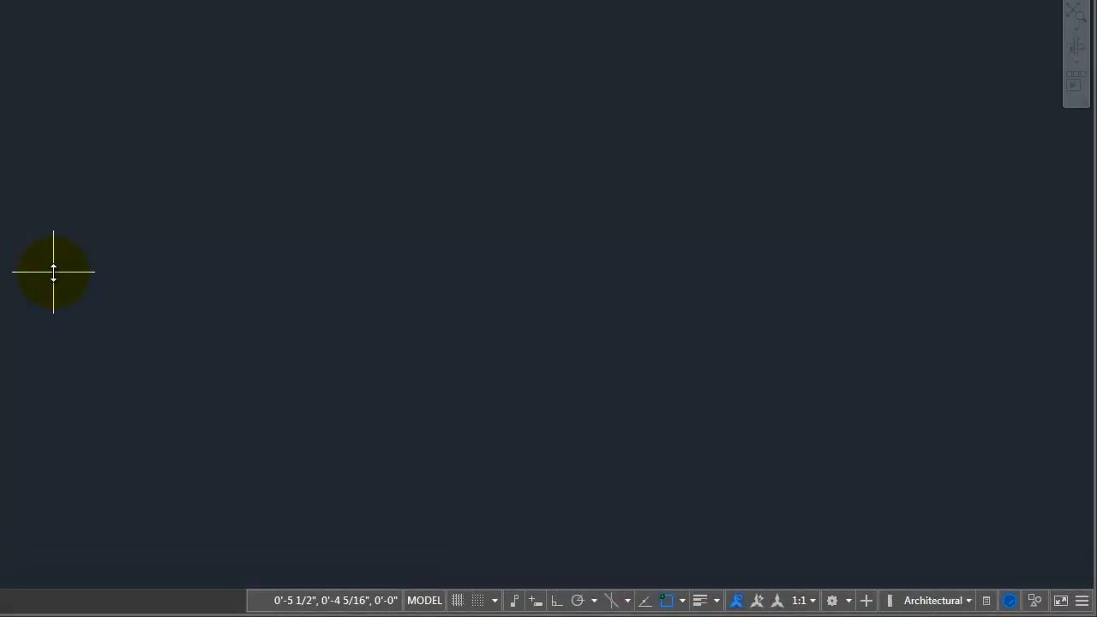
{"action": "key", "text": "Return"}
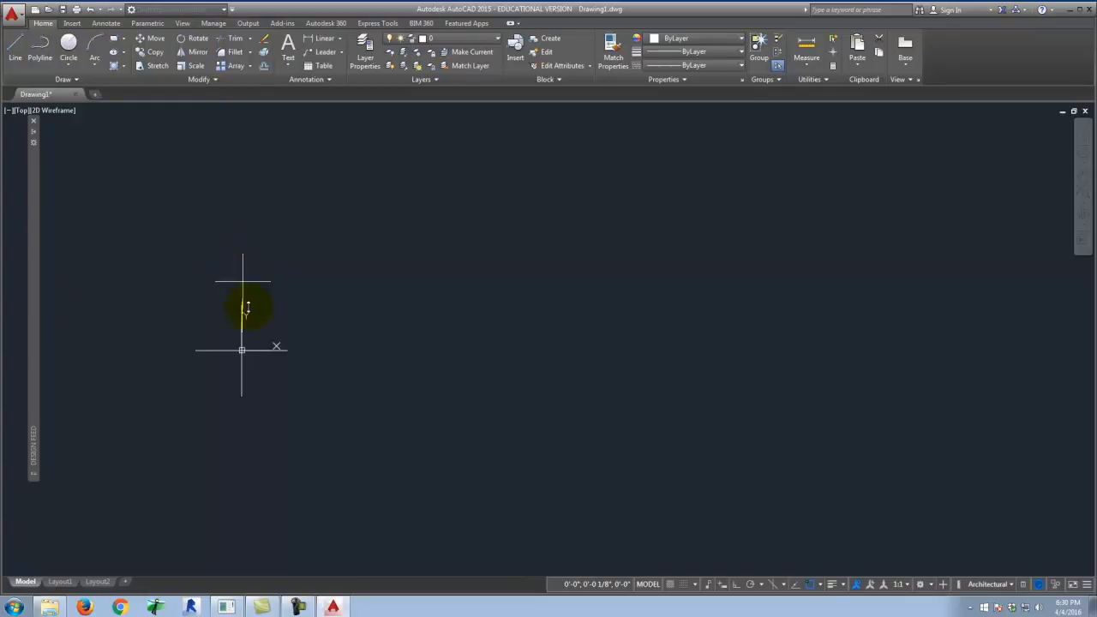
{"action": "scroll", "coordinate": [464, 403], "scroll_direction": "down", "scroll_amount": 5}
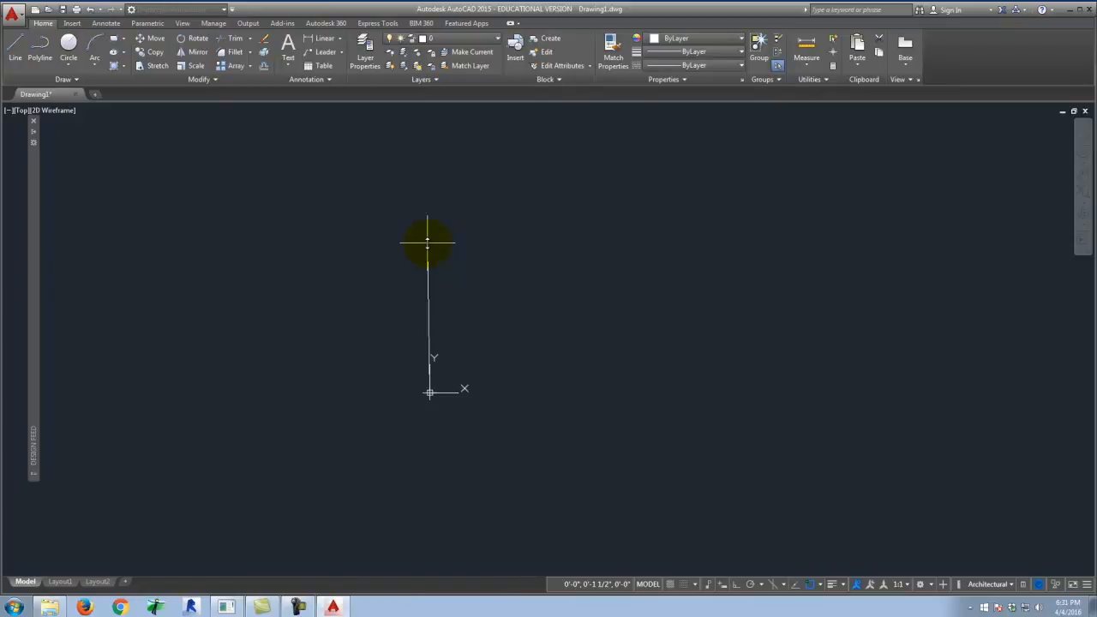
{"action": "type", "text": "0"}
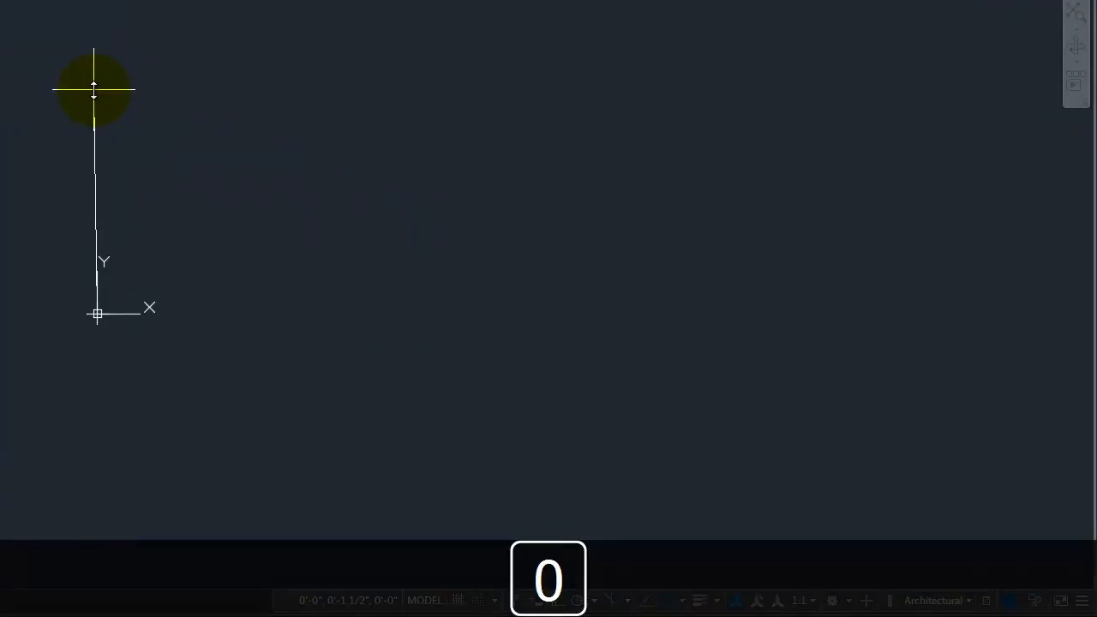
{"action": "key", "text": "Return"}
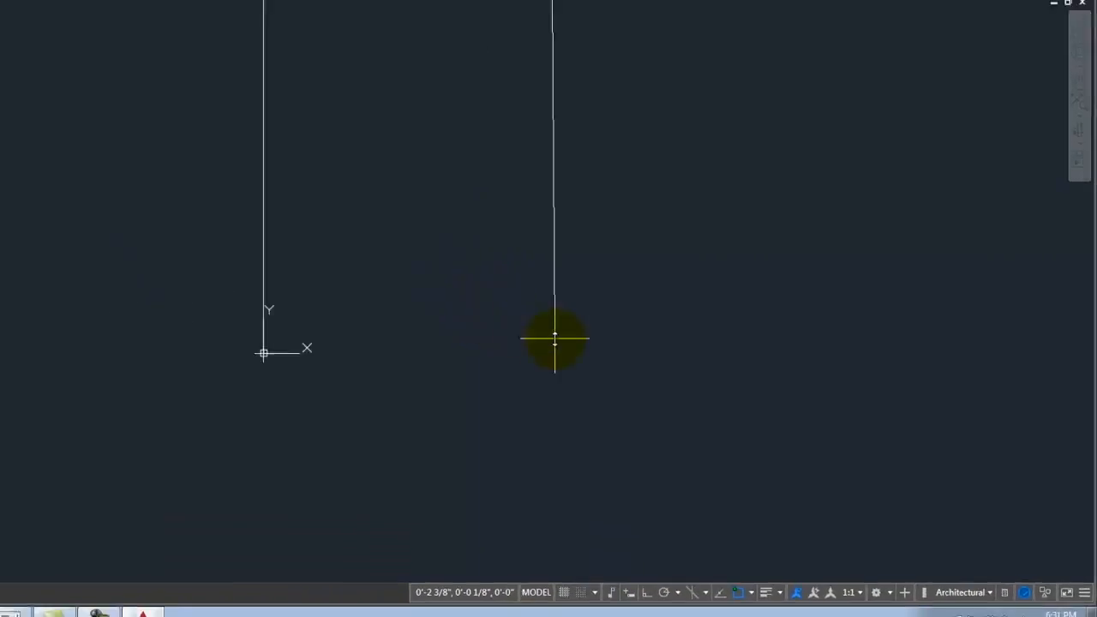
- End the polyline after its vertical segment and zoom the view to show the line's full height
{"action": "scroll", "coordinate": [583, 414], "scroll_direction": "down", "scroll_amount": 5}
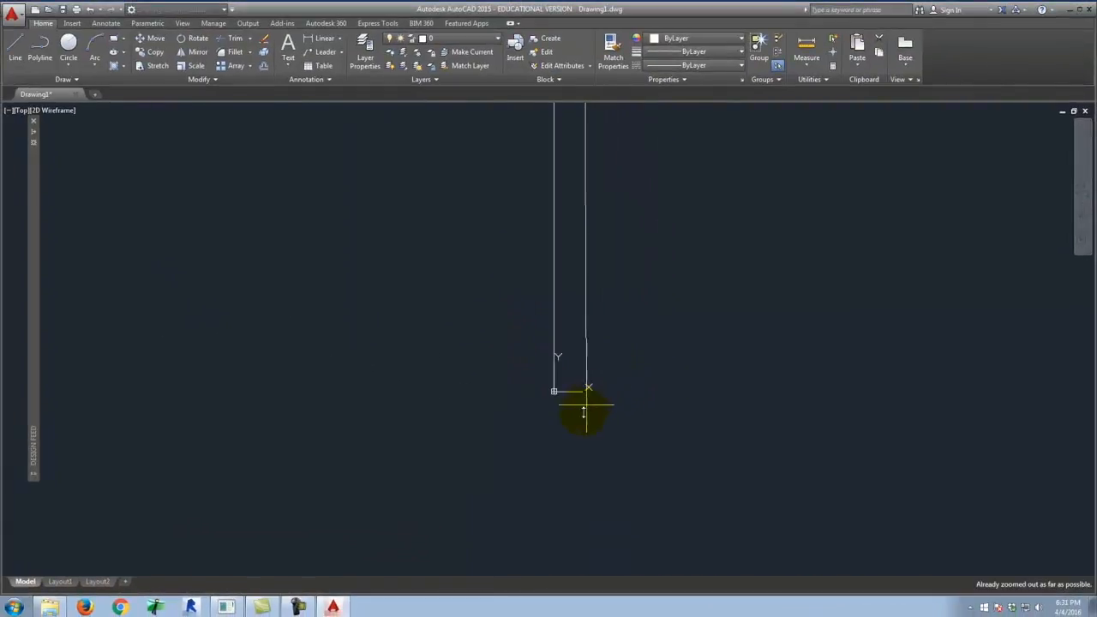
{"action": "scroll", "coordinate": [612, 397], "scroll_direction": "down", "scroll_amount": 3}
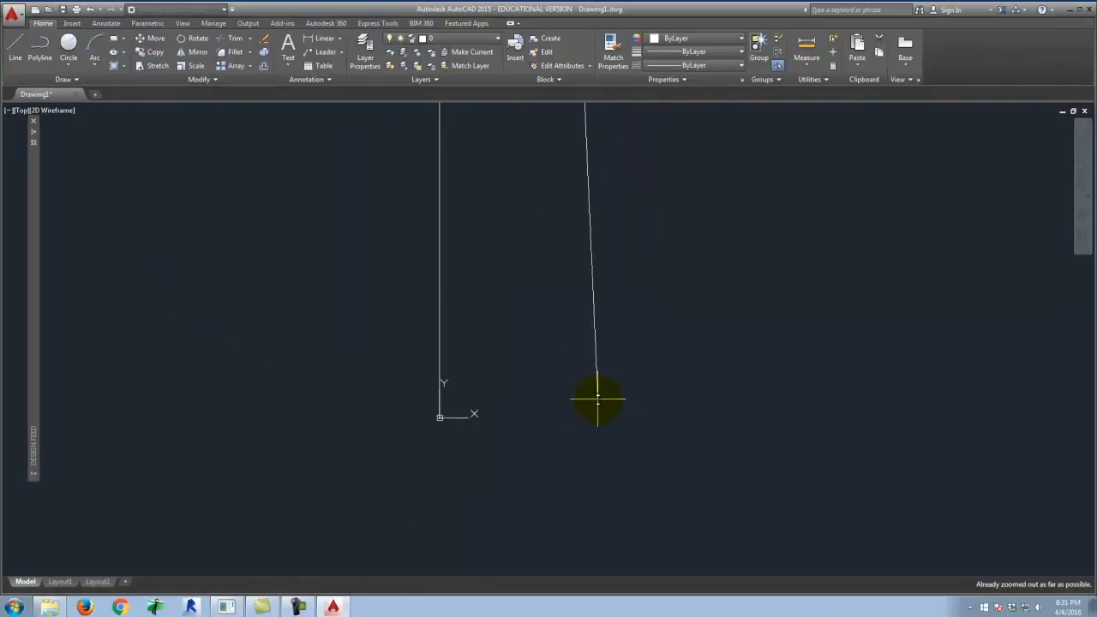
{"action": "scroll", "coordinate": [543, 321], "scroll_direction": "up", "scroll_amount": 5}
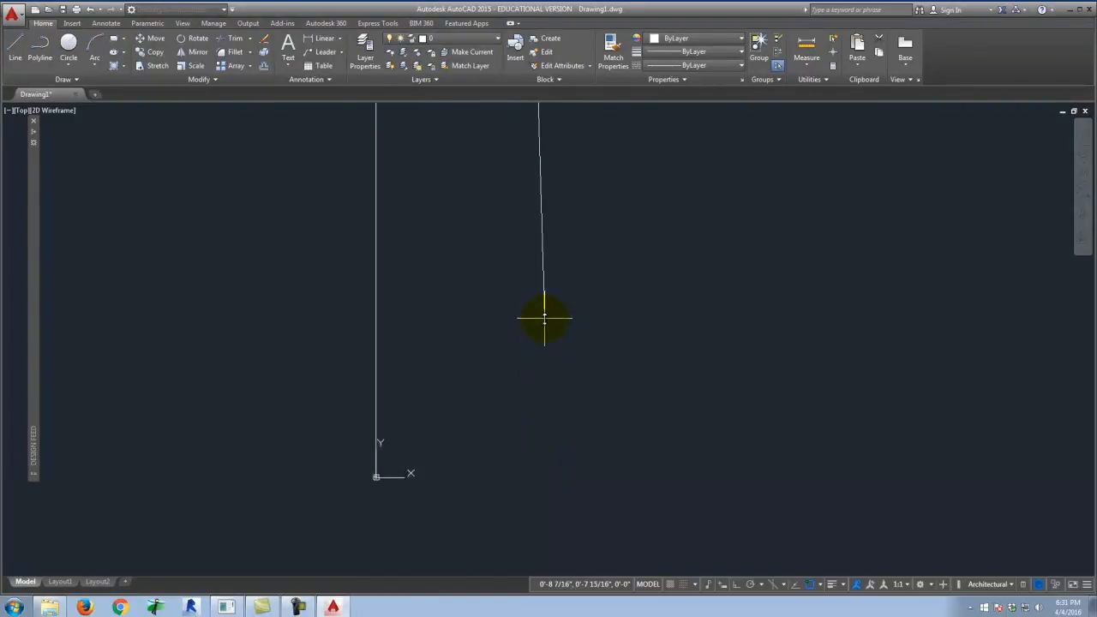
{"action": "scroll", "coordinate": [539, 353], "scroll_direction": "down", "scroll_amount": 5}
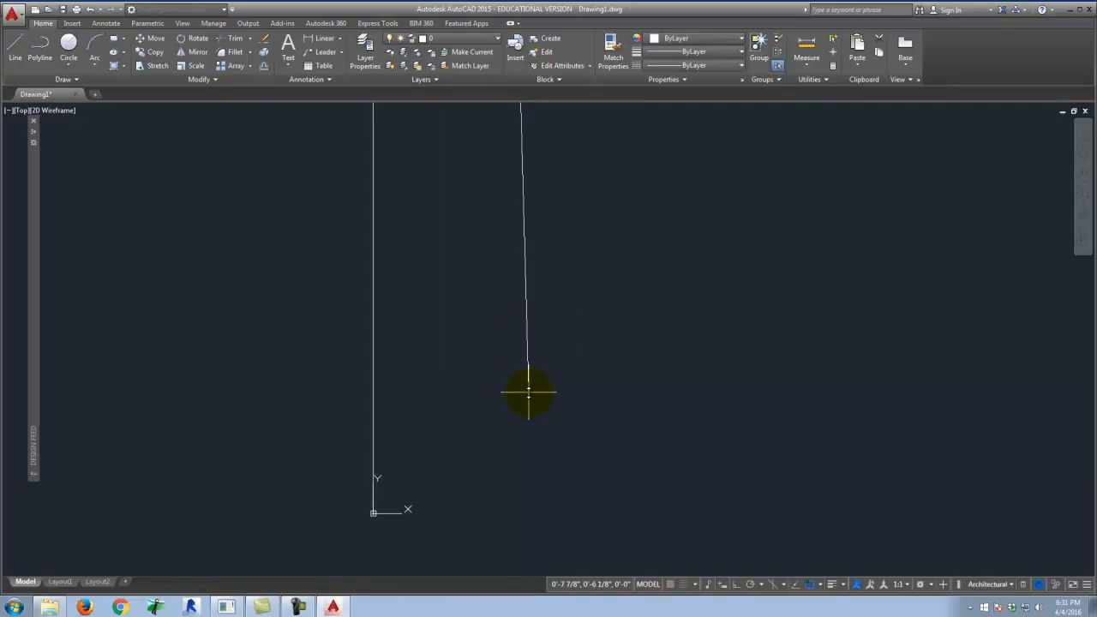
{"action": "key", "text": "Return"}
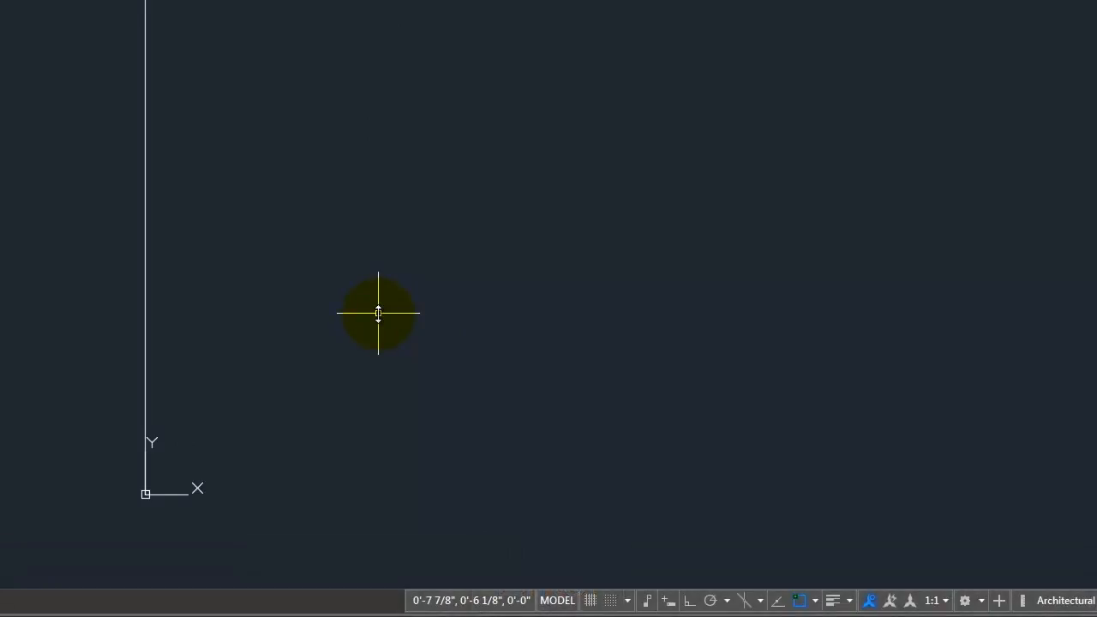
{"action": "key", "text": "Return"}
{"action": "key", "text": "Return"}
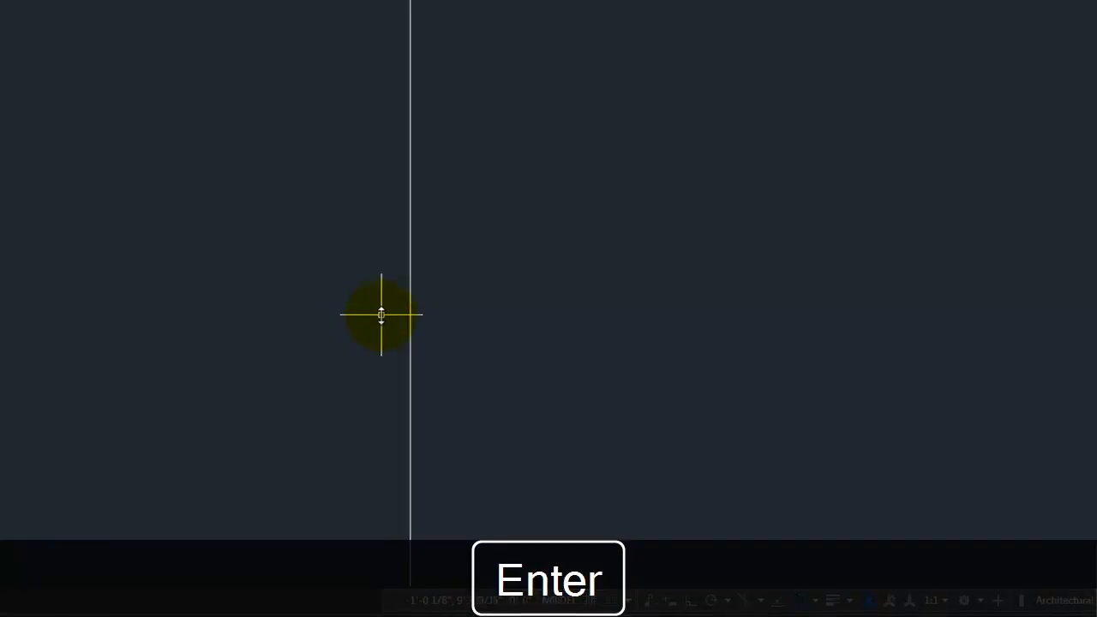
{"action": "scroll", "coordinate": [201, 251], "scroll_direction": "down", "scroll_amount": 5}
{"action": "scroll", "coordinate": [209, 187], "scroll_direction": "up", "scroll_amount": 4}
{"action": "scroll", "coordinate": [268, 32], "scroll_direction": "down", "scroll_amount": 2}
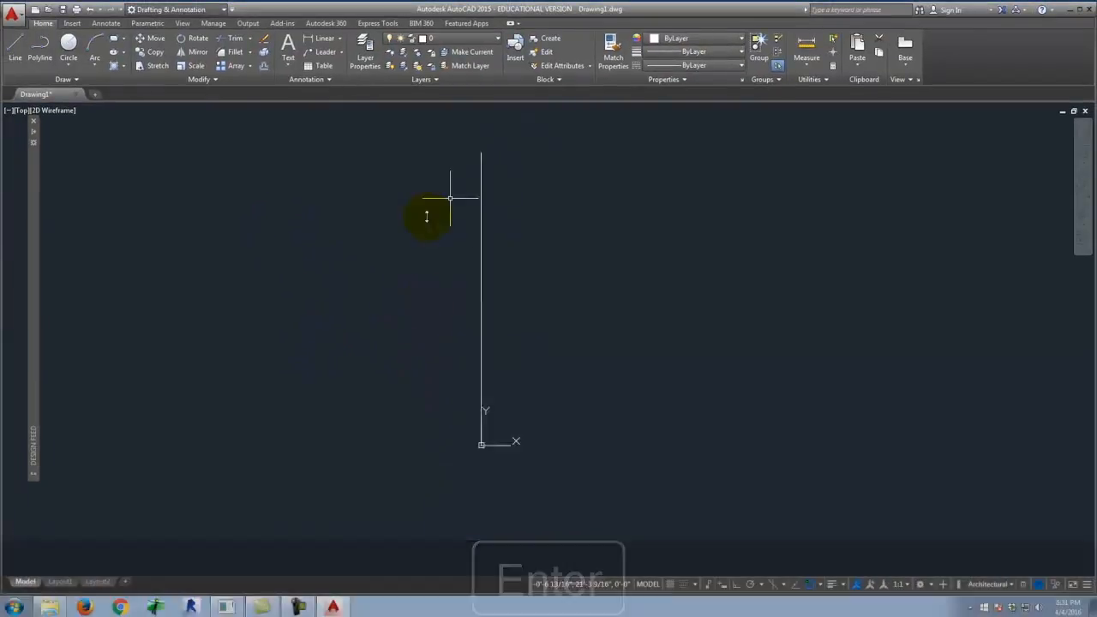
- Start a polyline snapped to the vertical line's upper endpoint and draw a horizontal segment about 12' to the right
{"action": "scroll", "coordinate": [450, 198], "scroll_direction": "down", "scroll_amount": 2}
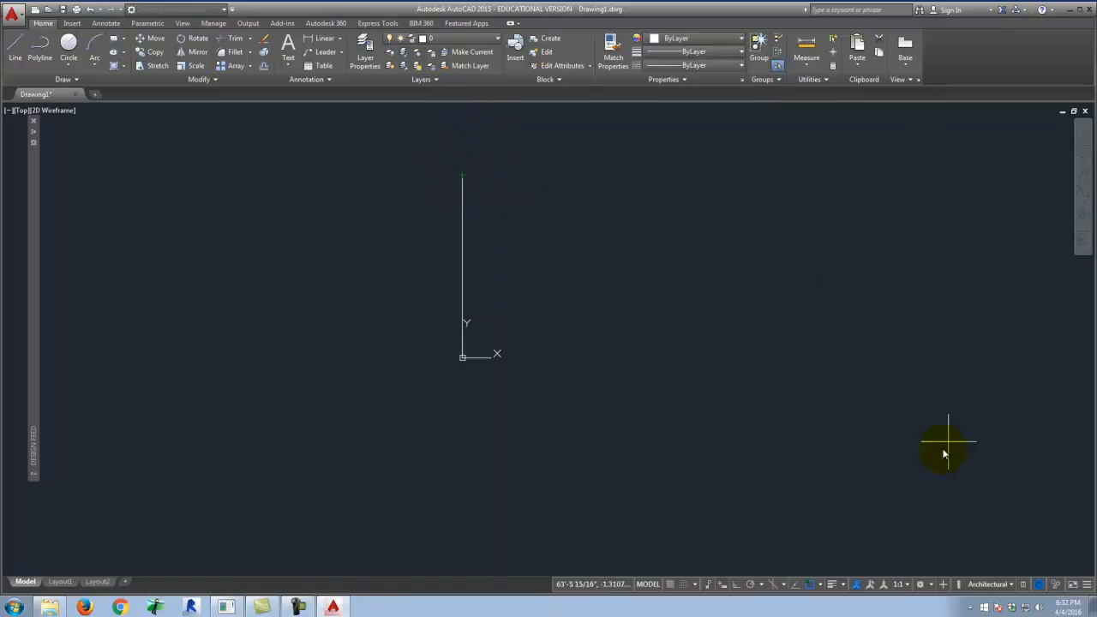
{"action": "left_click", "coordinate": [811, 584]}
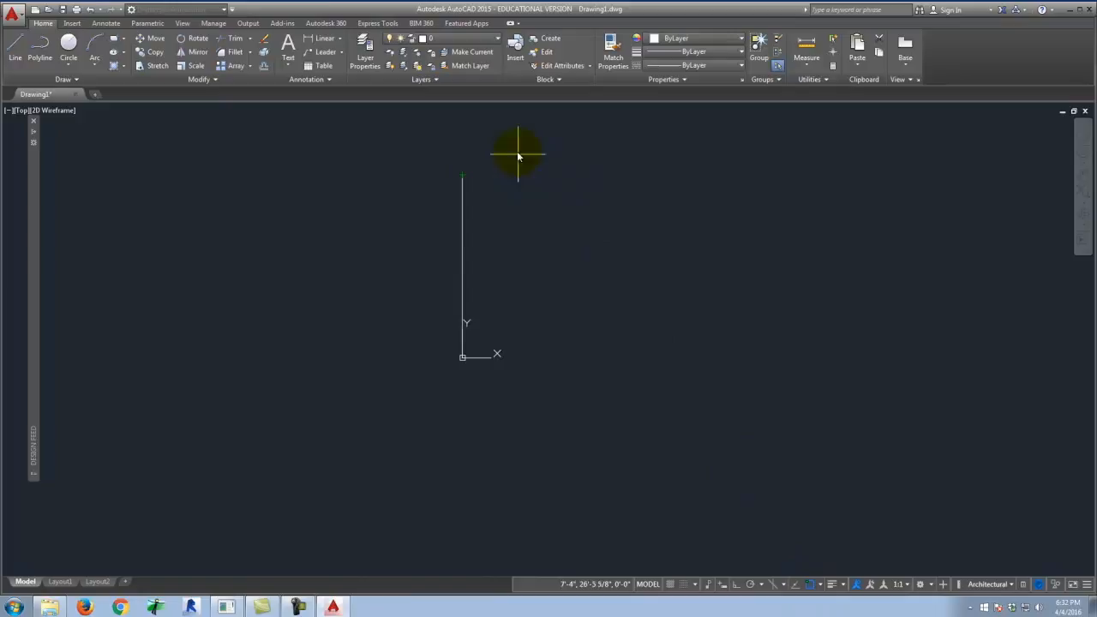
{"action": "left_click", "coordinate": [462, 175]}
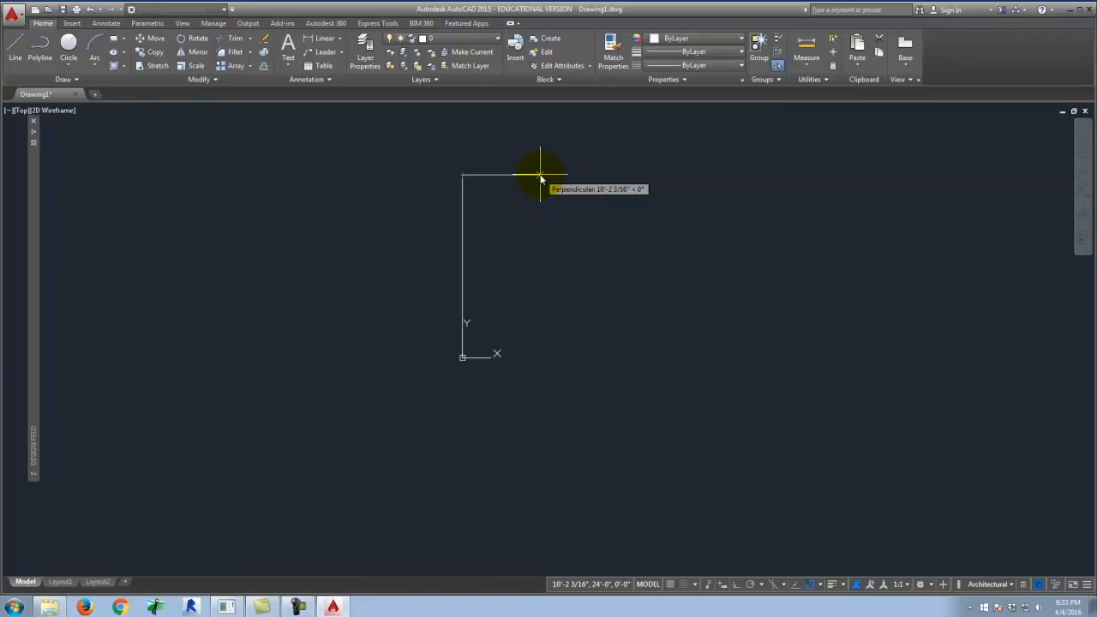
{"action": "type", "text": "1"}
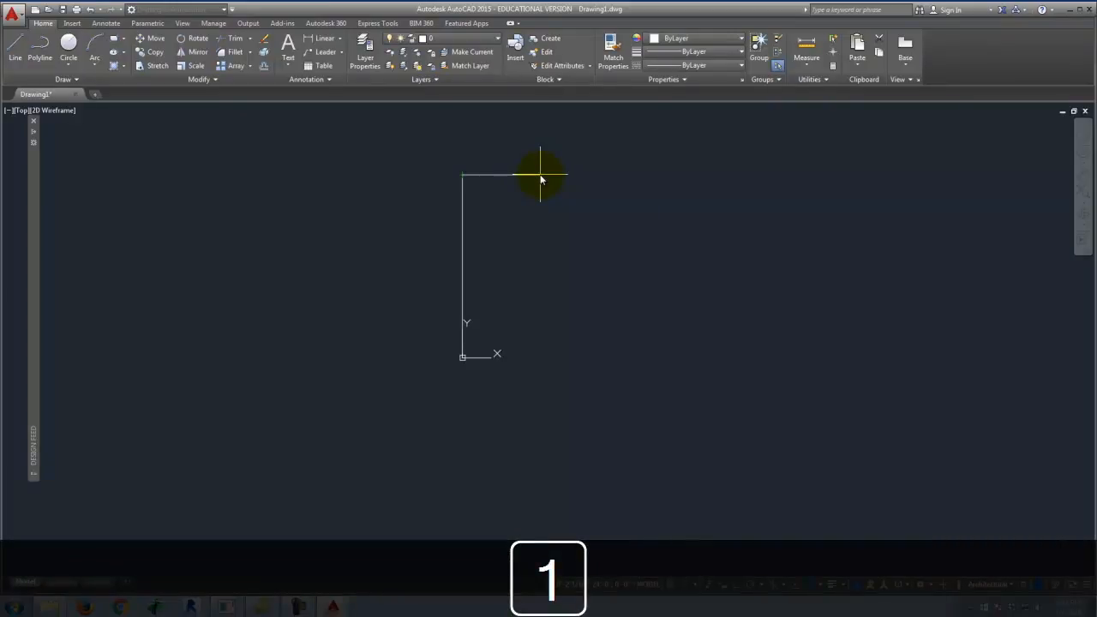
{"action": "key", "text": "Return"}
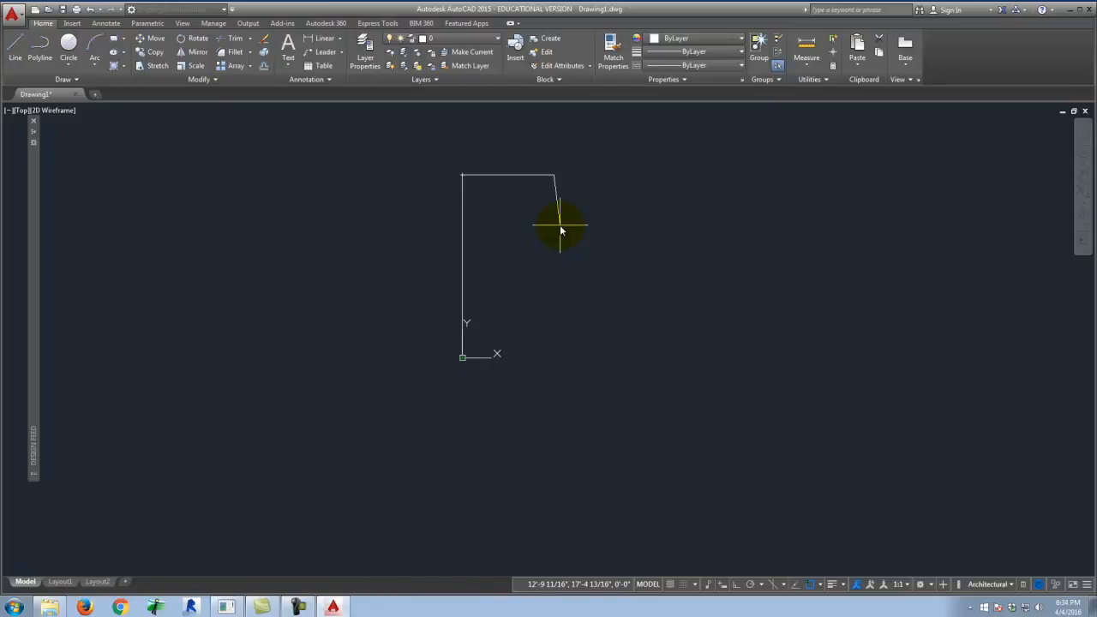
- Continue the polyline with relative coordinates, about 6' straight down and about 12' to the right
{"action": "key", "text": "shift+2"}
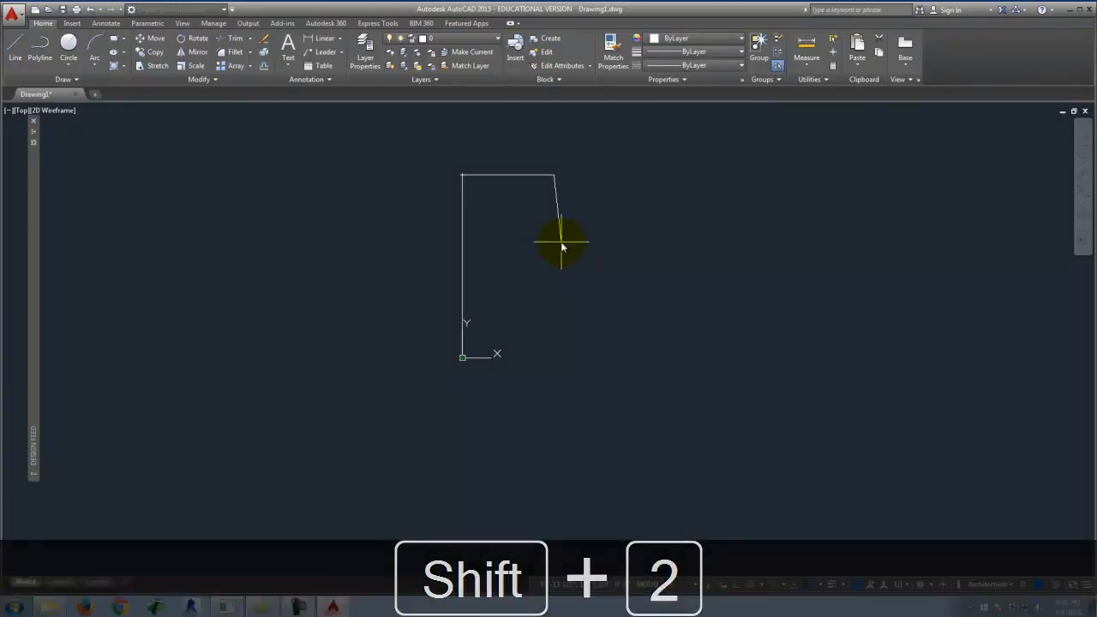
{"action": "type", "text": "0"}
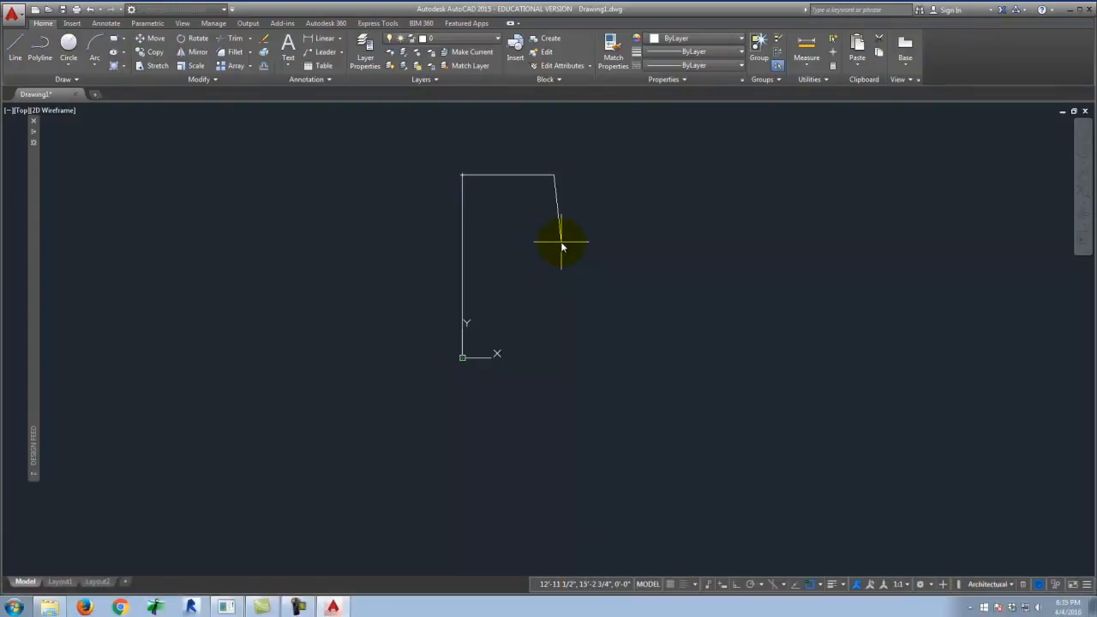
{"action": "key", "text": "Return"}
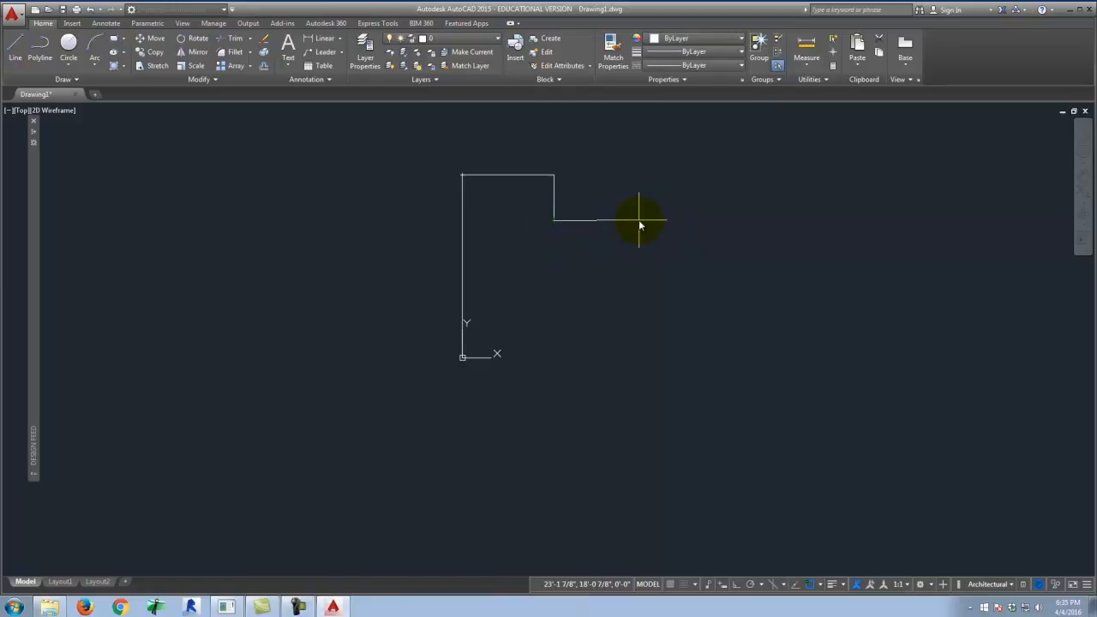
{"action": "type", "text": "@"}
{"action": "key", "text": "Return"}
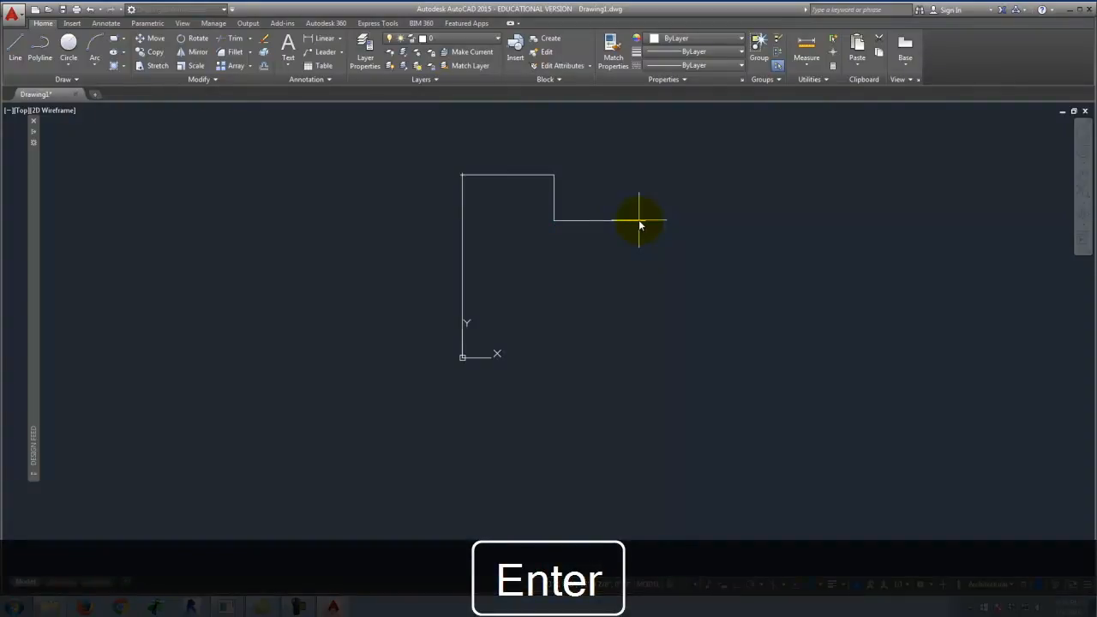
{"action": "left_click", "coordinate": [623, 274]}
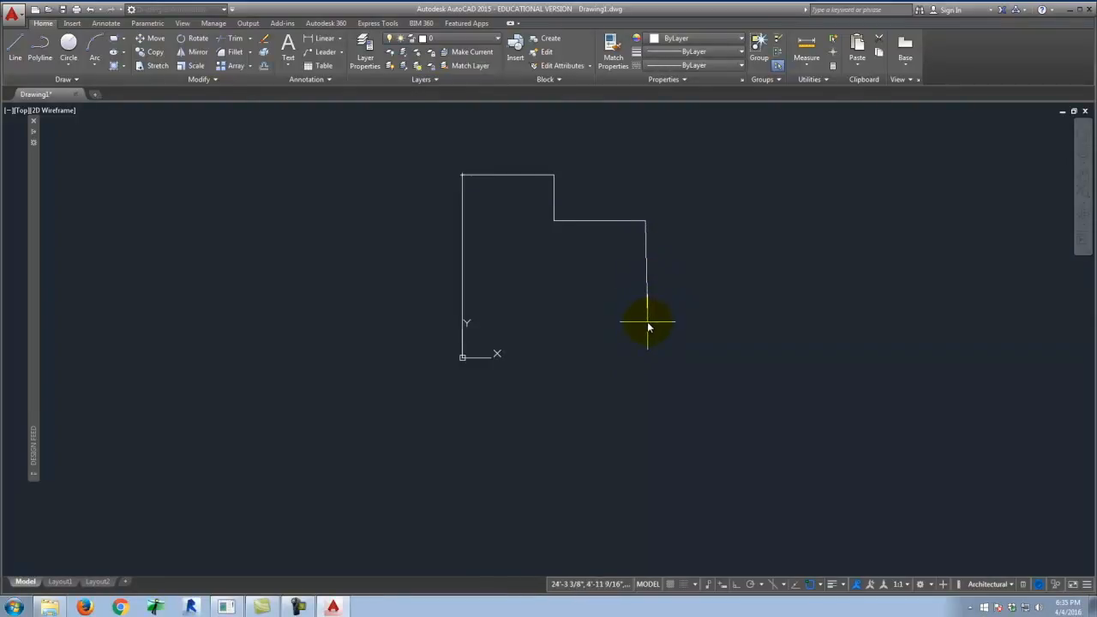
- Add a polyline segment about 12' straight down using relative coordinates
{"action": "type", "text": "@"}
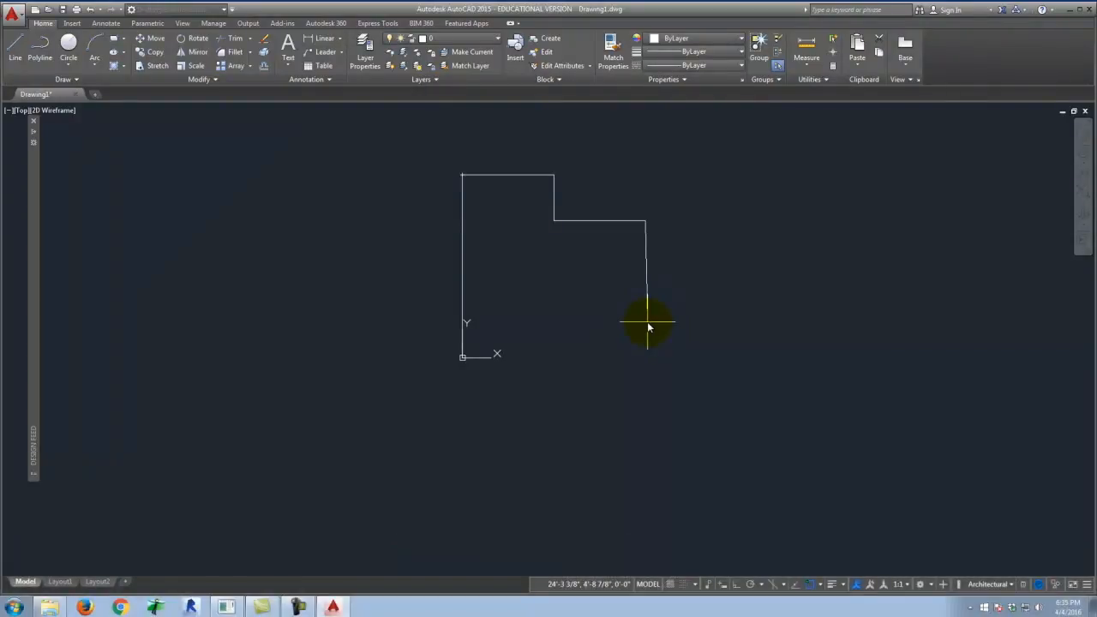
{"action": "key", "text": "Return"}
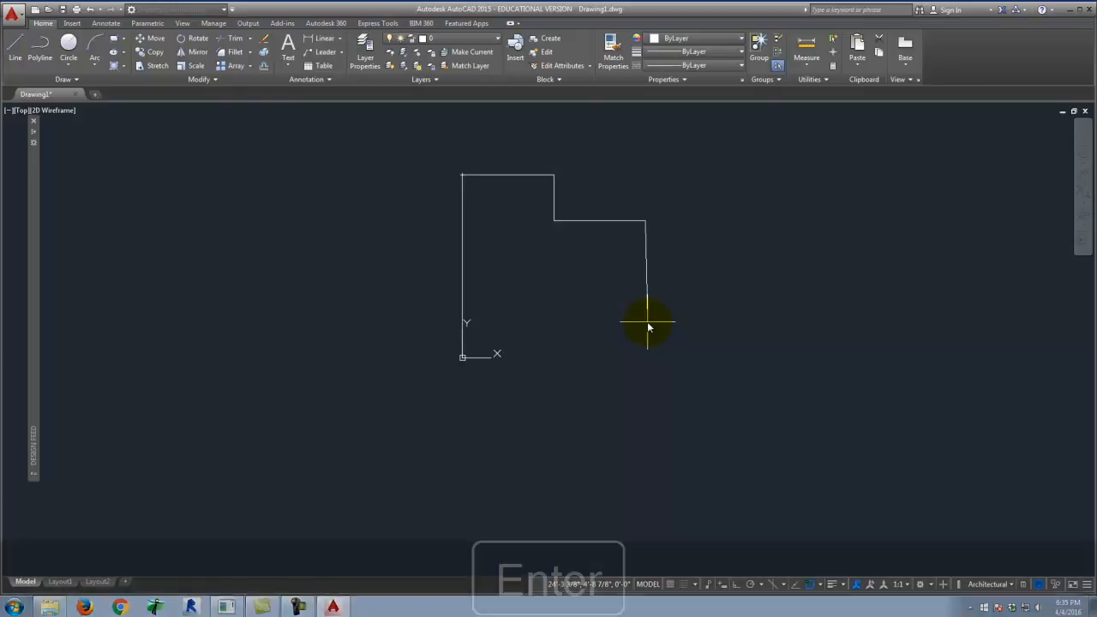
{"action": "left_click", "coordinate": [646, 312]}
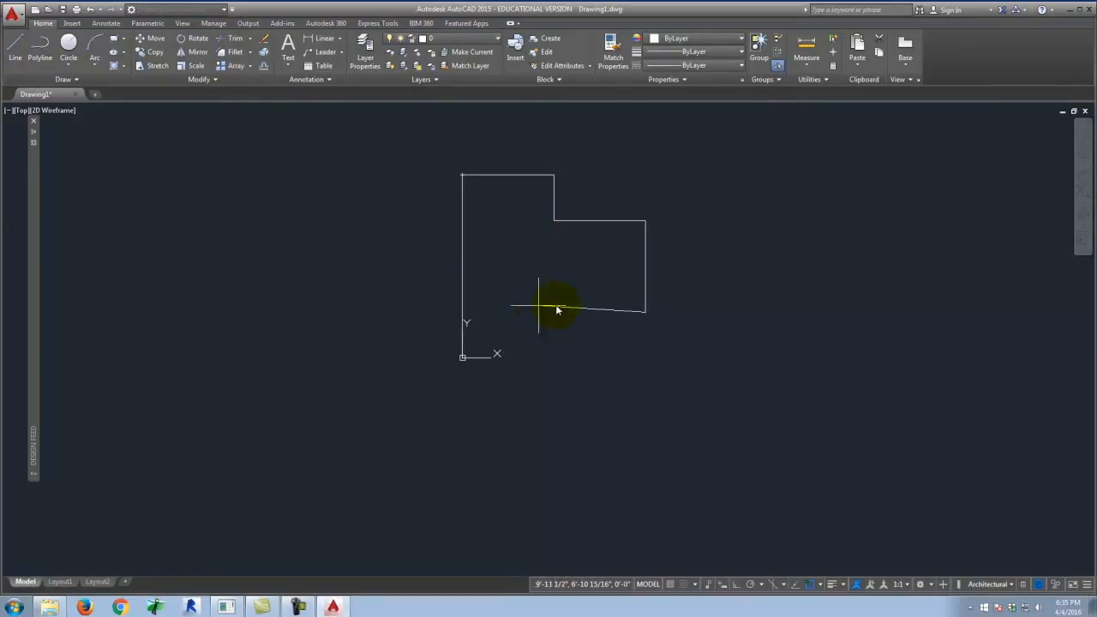
- Try to draw a leftward segment from the shape's lower-right corner with relative coordinates and undo it
{"action": "type", "text": "@"}
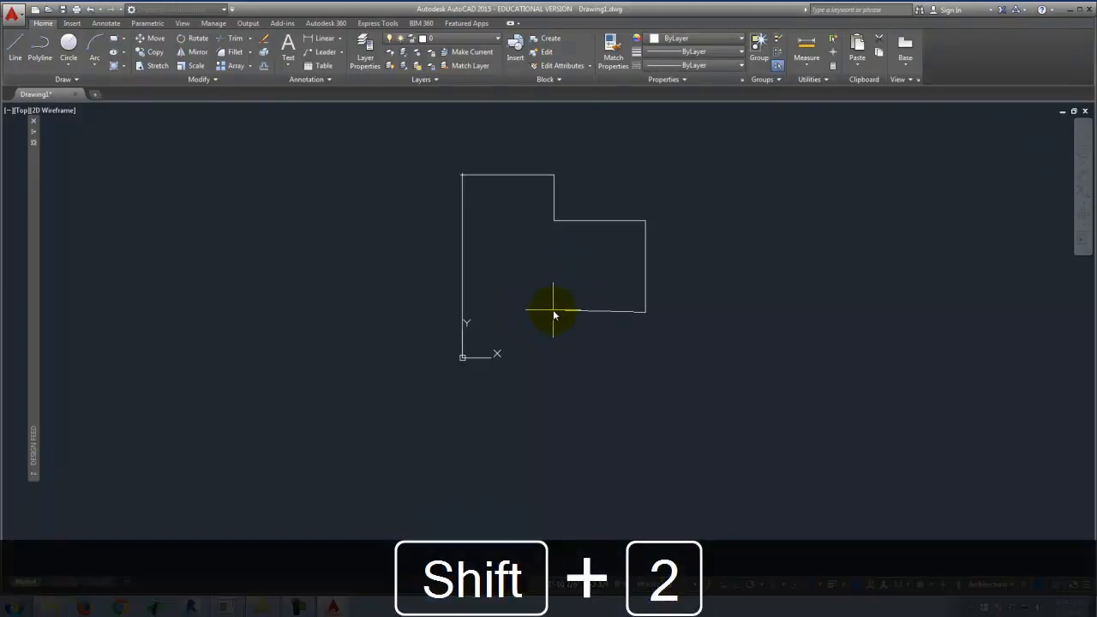
{"action": "key", "text": "BackSpace"}
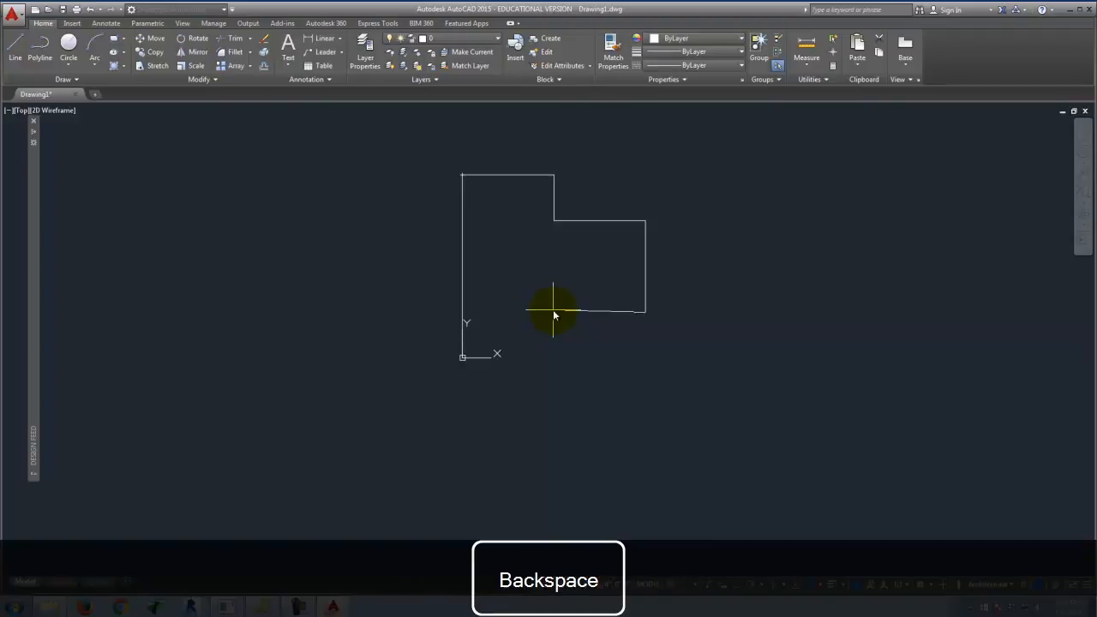
{"action": "key", "text": "Return"}
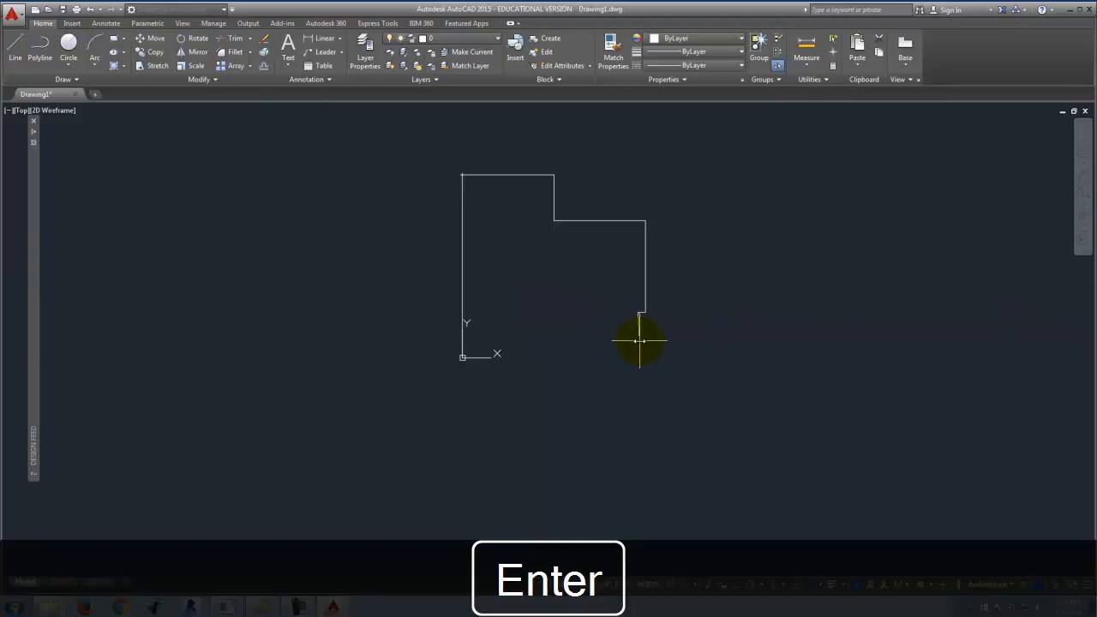
{"action": "key", "text": "ctrl+z"}
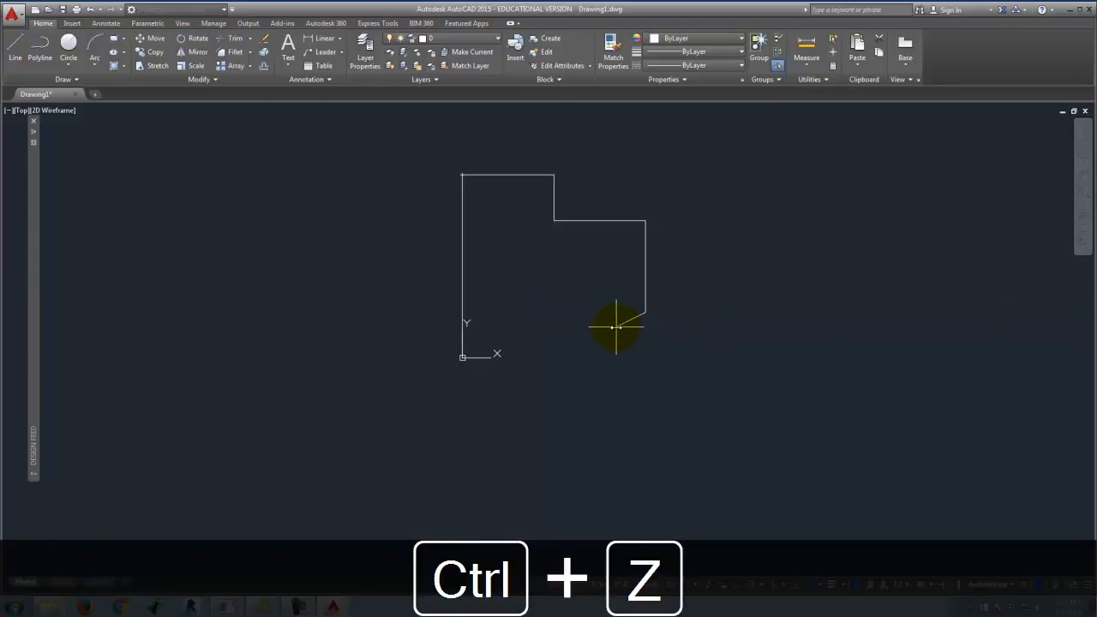
- Extend the polyline about 12' to the left, then about 6' down to the level of the origin
{"action": "type", "text": "@"}
{"action": "key", "text": "BackSpace"}
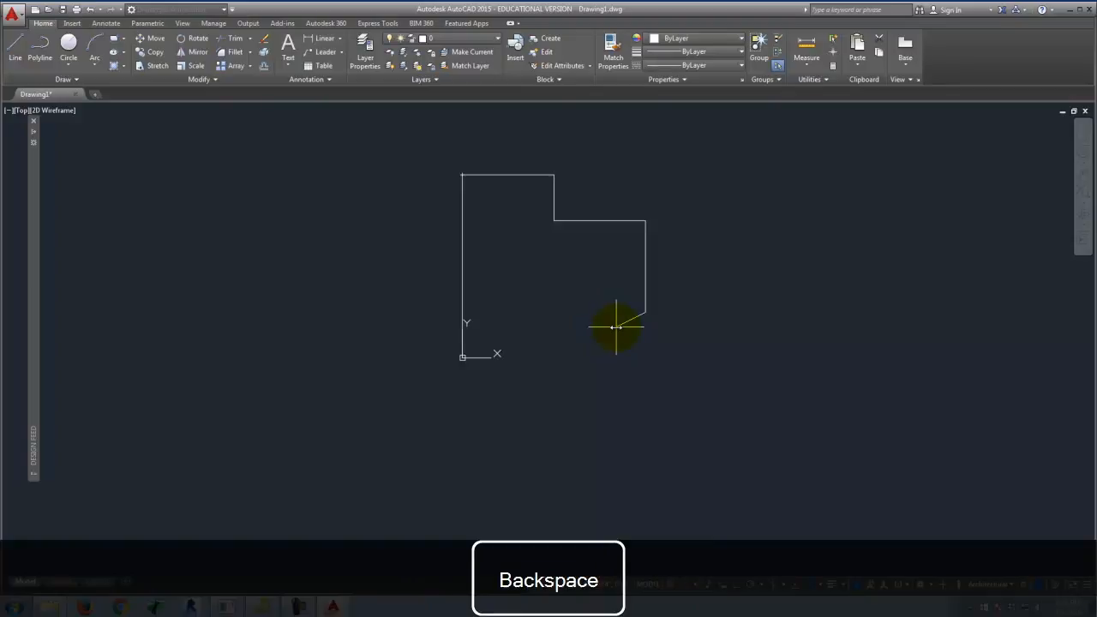
{"action": "key", "text": "Return"}
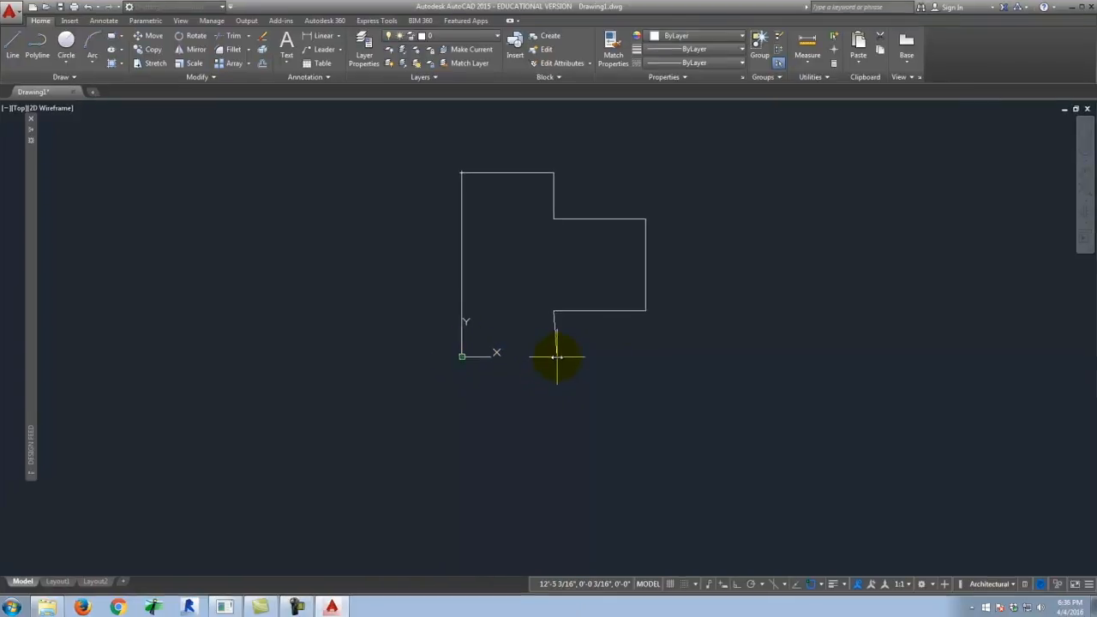
{"action": "type", "text": "1"}
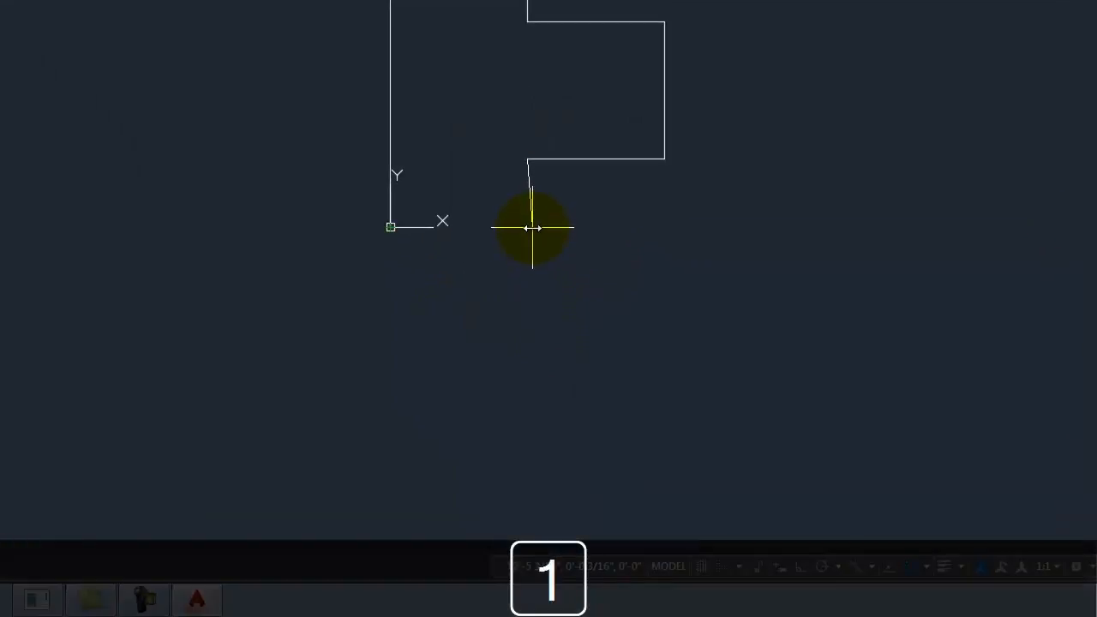
{"action": "key", "text": "Return"}
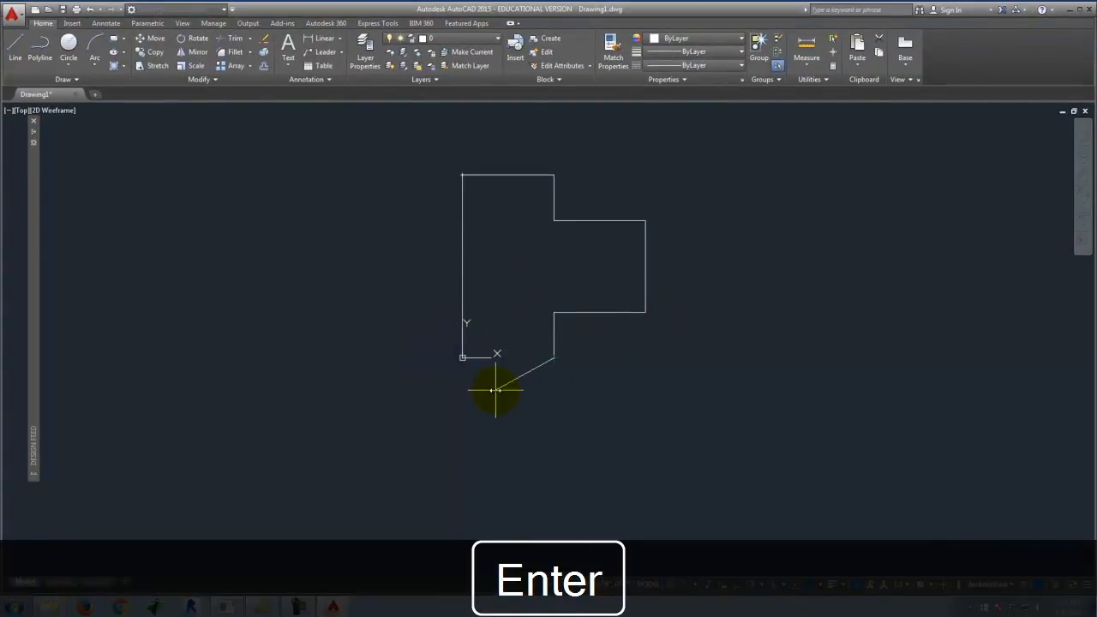
- Try to finish the outline with the polyline's Close option and undo the whole polyline
{"action": "type", "text": "c"}
{"action": "key", "text": "Return"}
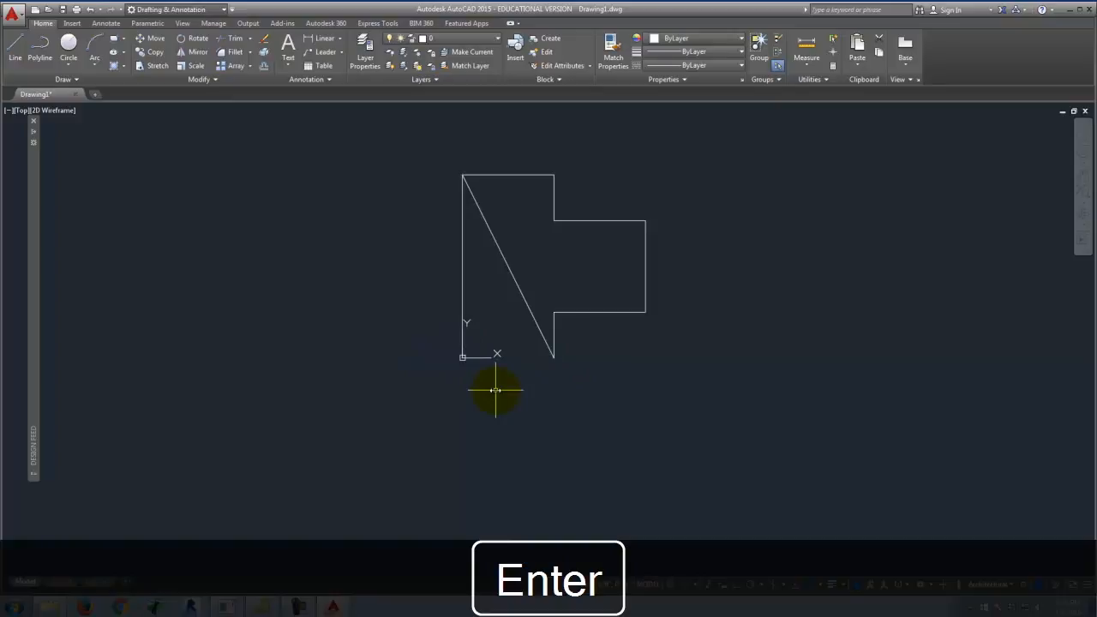
{"action": "key", "text": "ctrl+z"}
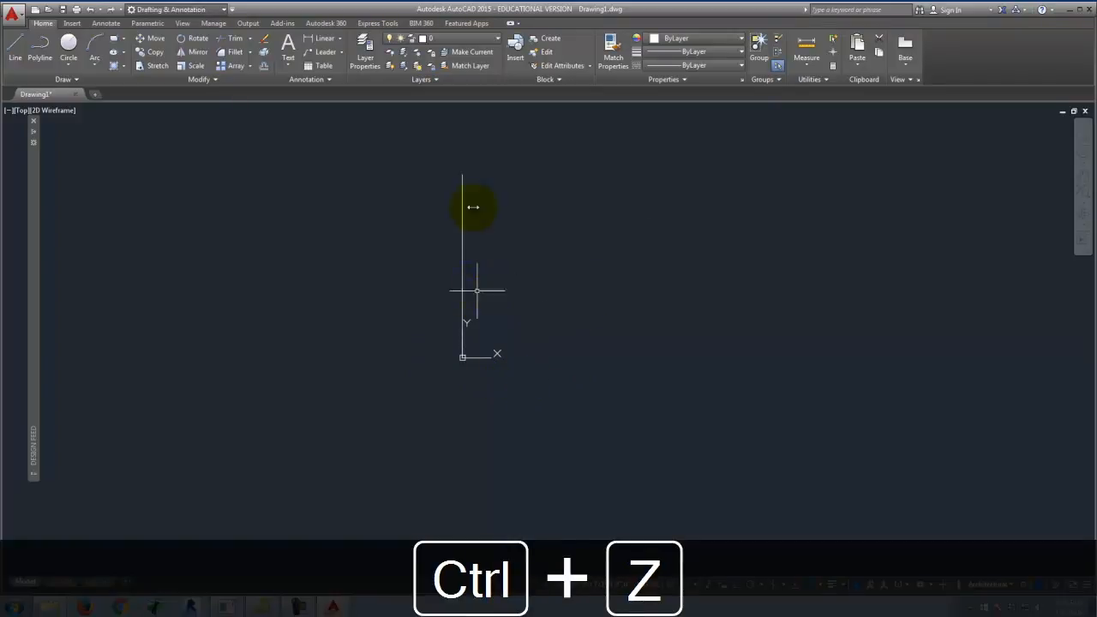
{"action": "left_click", "coordinate": [61, 66]}
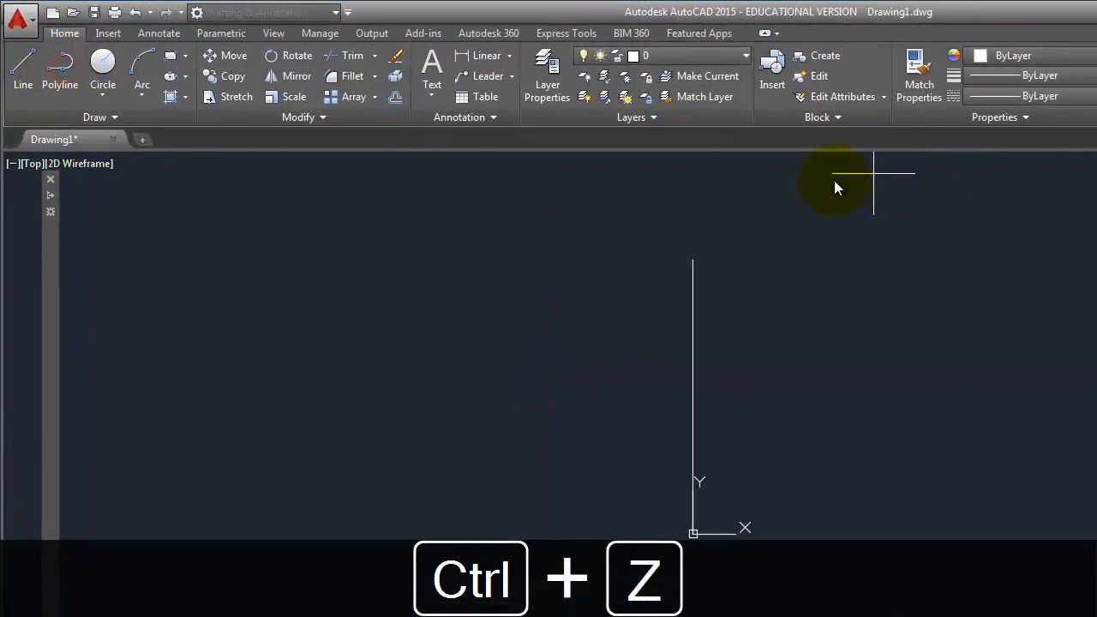
{"action": "left_click", "coordinate": [694, 259]}
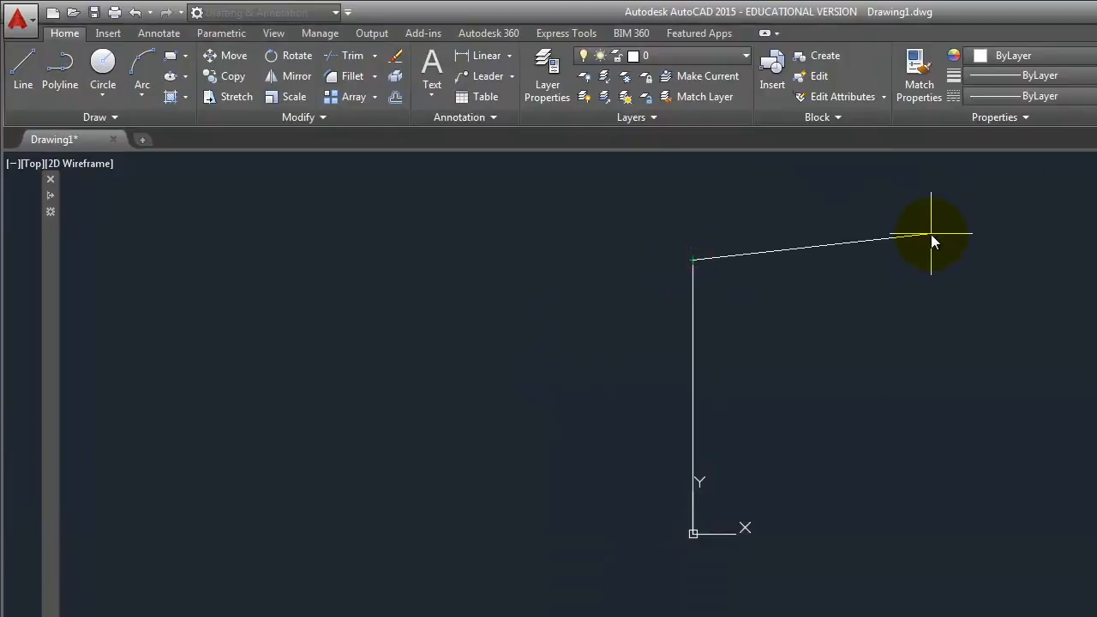
{"action": "key", "text": "Escape"}
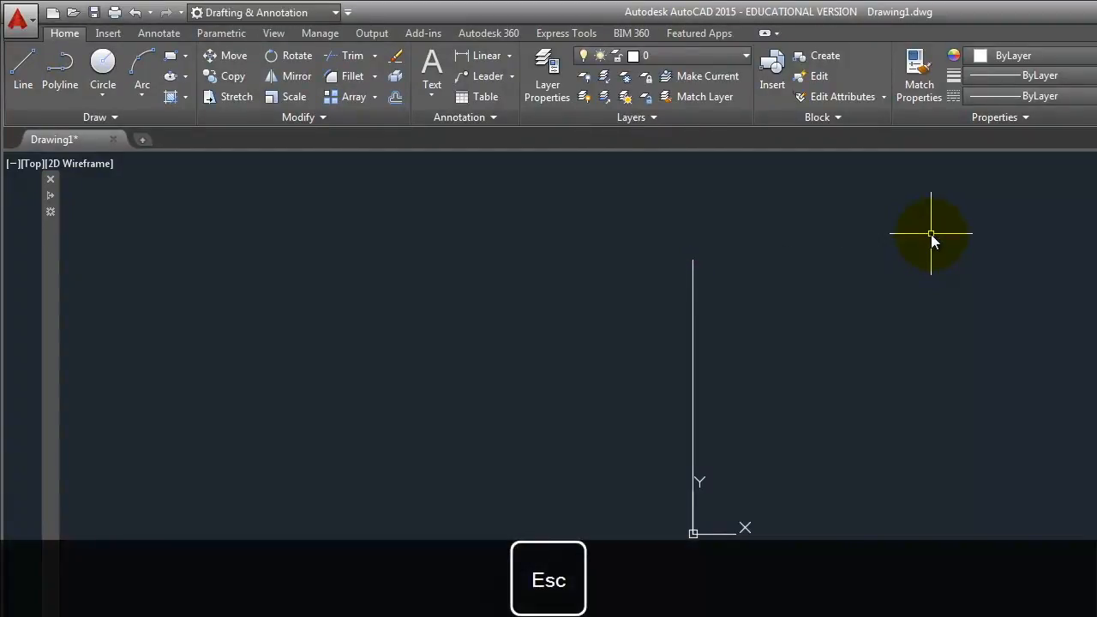
- Delete the separate vertical line rising from the origin
{"action": "left_click", "coordinate": [800, 440]}
{"action": "left_click", "coordinate": [633, 357]}
{"action": "key", "text": "Delete"}
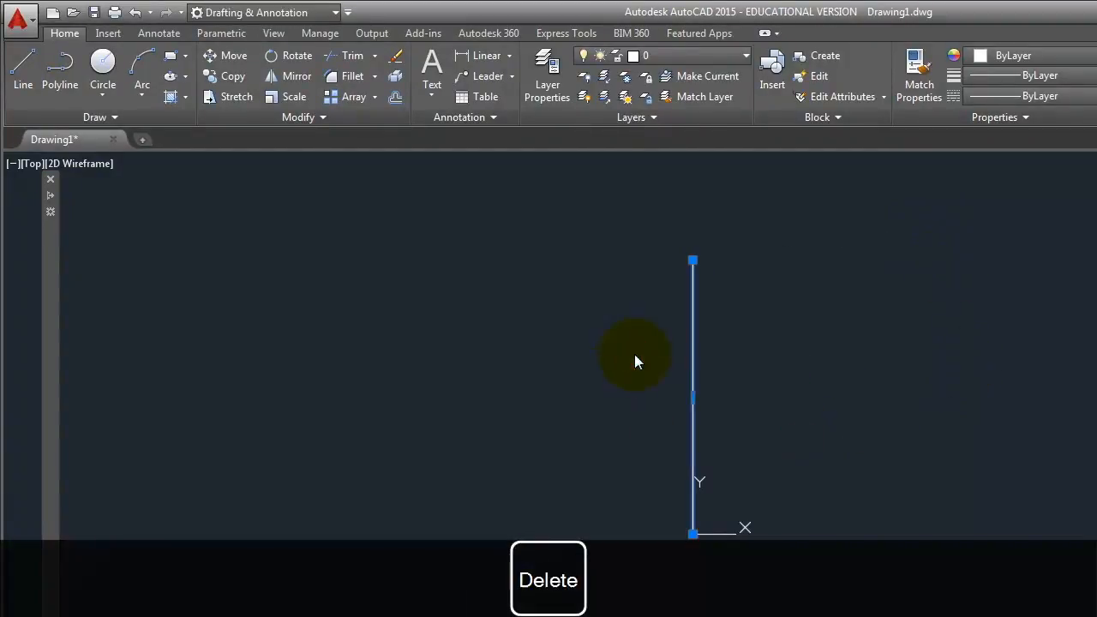
- Start a new polyline at the origin (0,0) and draw its first segment 24' straight up by entering coordinates
{"action": "left_click", "coordinate": [59, 63]}
{"action": "key", "text": "ctrl+0"}
{"action": "middle_click_drag", "start_coordinate": [829, 458], "coordinate": [287, 186]}
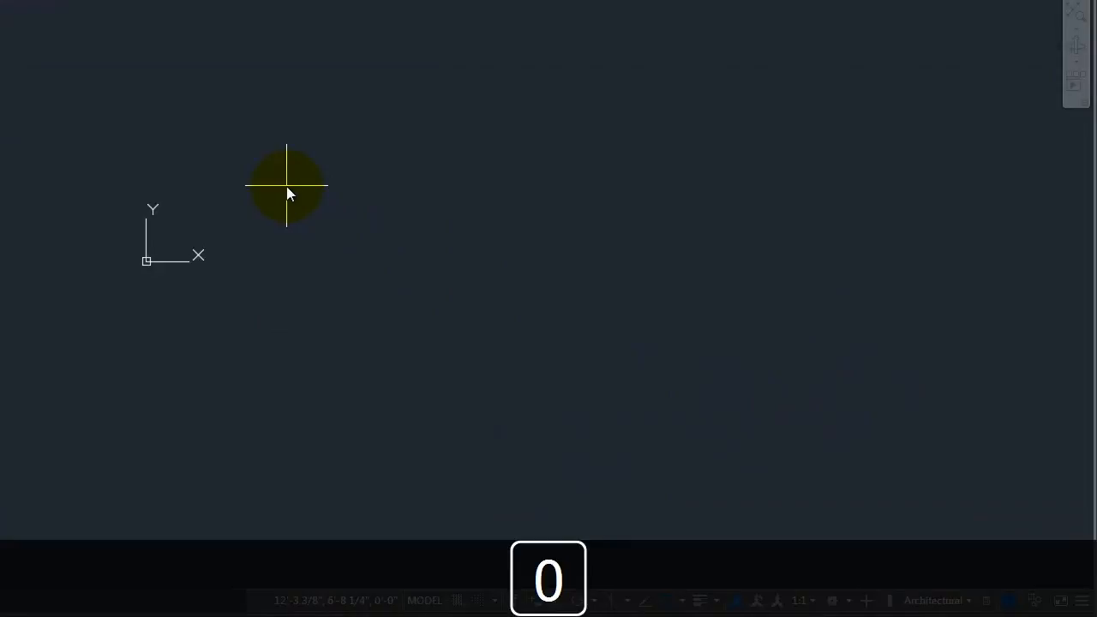
{"action": "key", "text": "Return"}
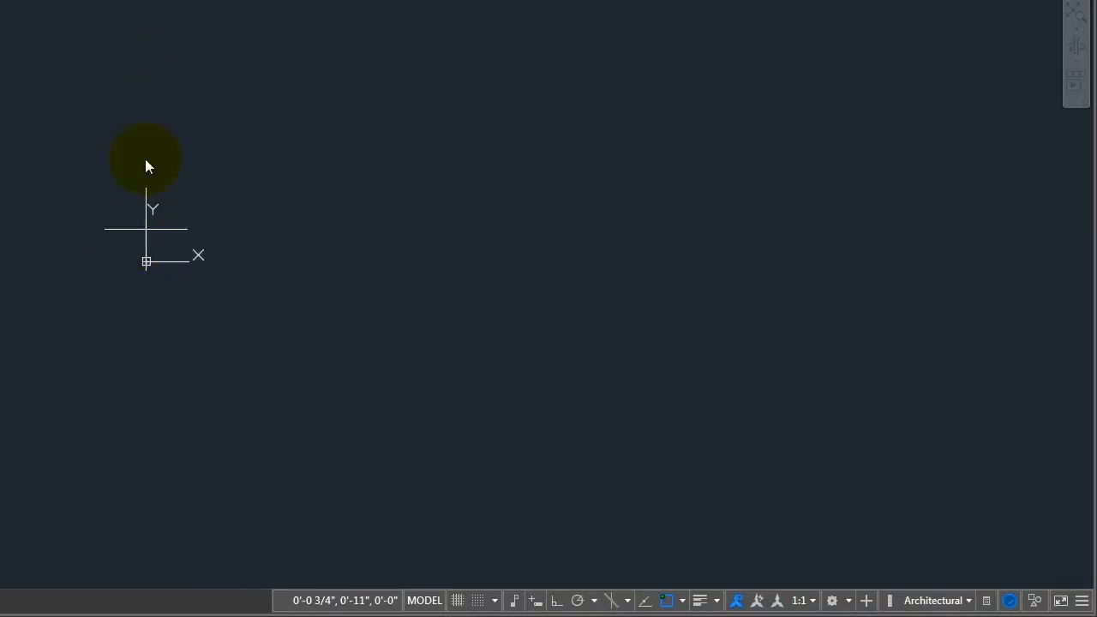
{"action": "key", "text": "0"}
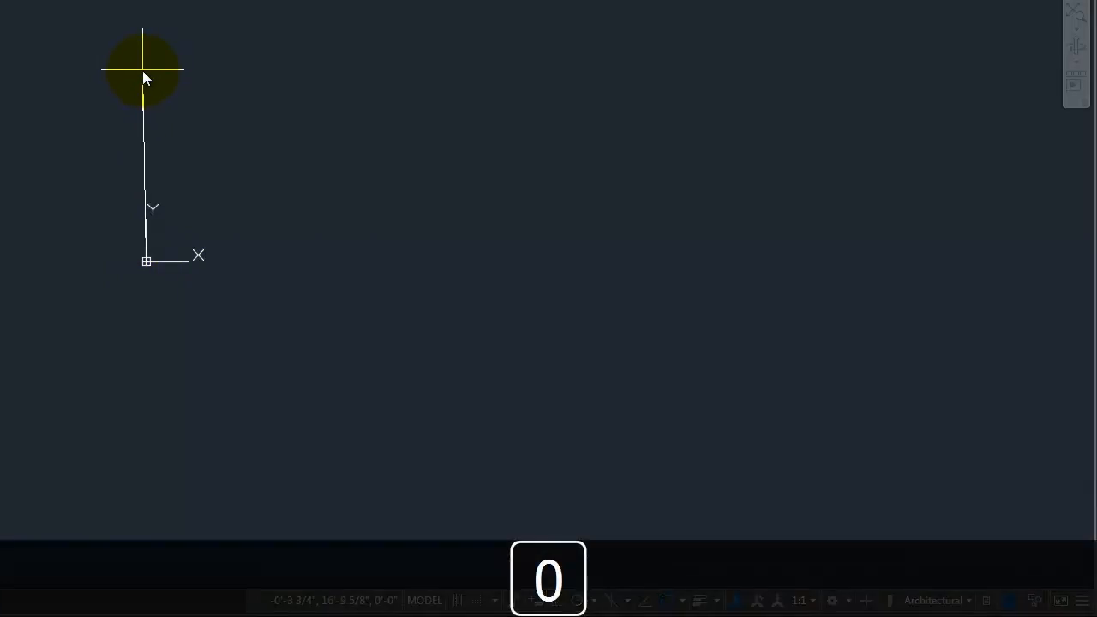
{"action": "key", "text": "Return"}
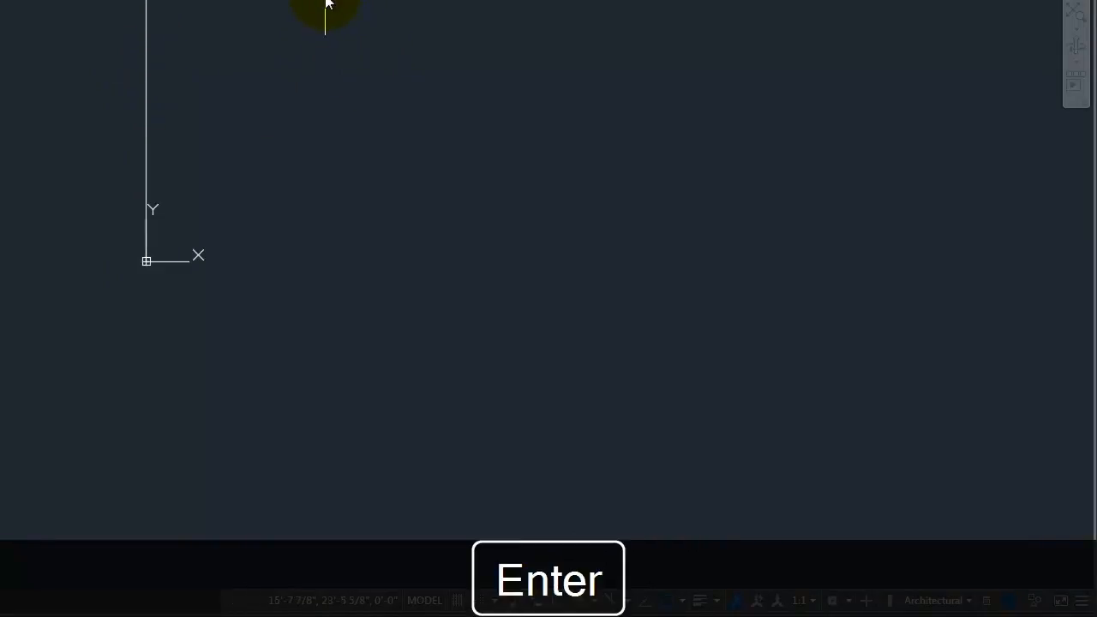
- Extend the polyline 12' to the right and then 6' down with relative coordinates
{"action": "type", "text": "@"}
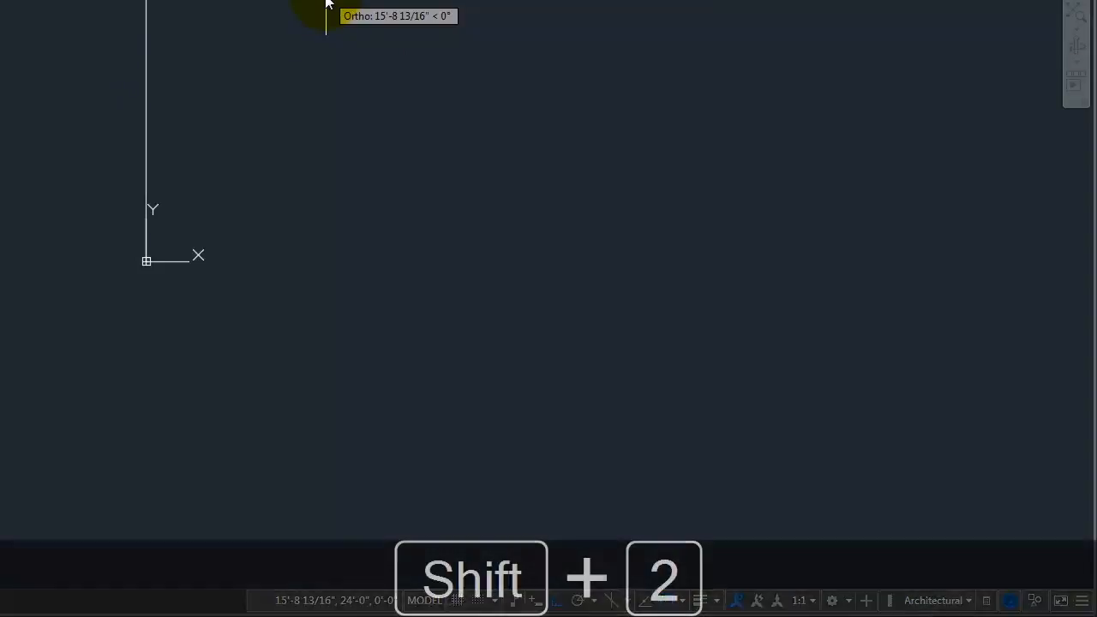
{"action": "key", "text": "BackSpace"}
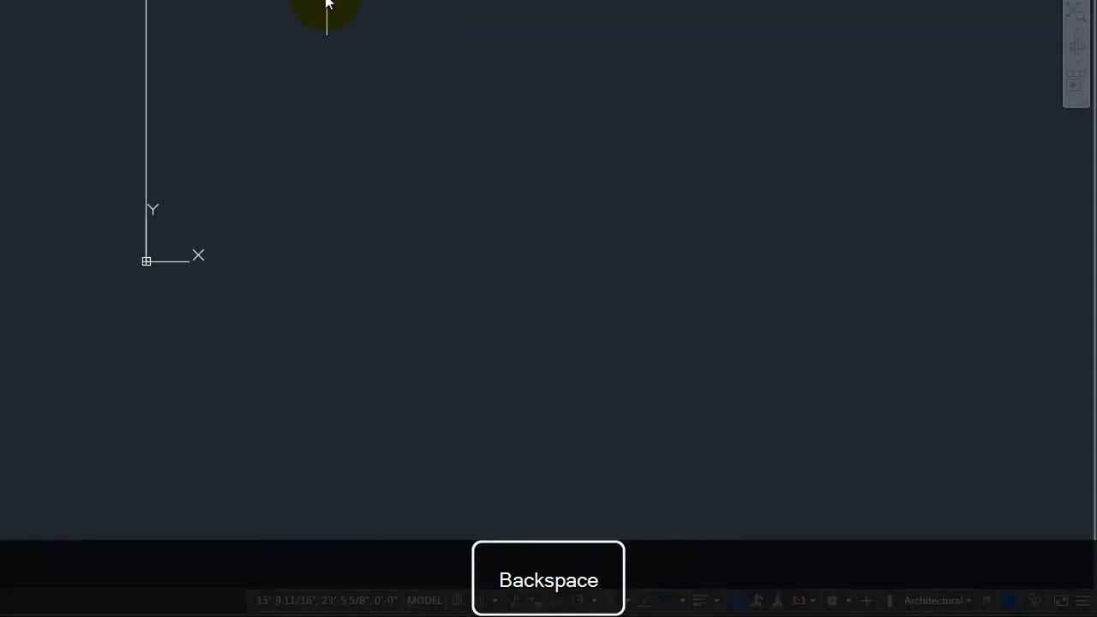
{"action": "key", "text": "Return"}
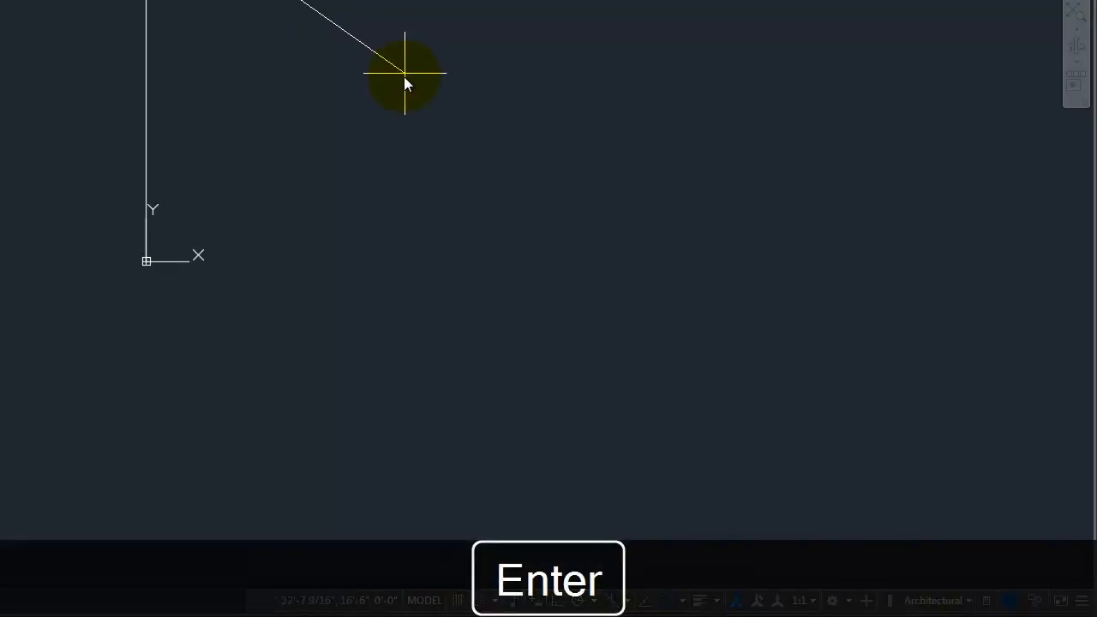
{"action": "type", "text": "@"}
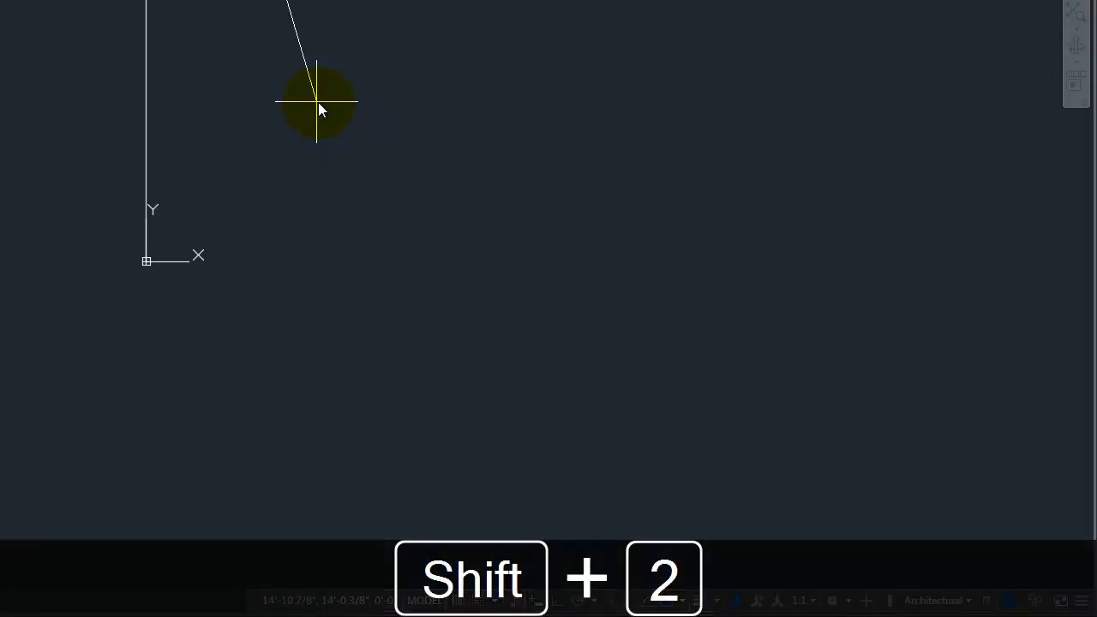
{"action": "type", "text": "0"}
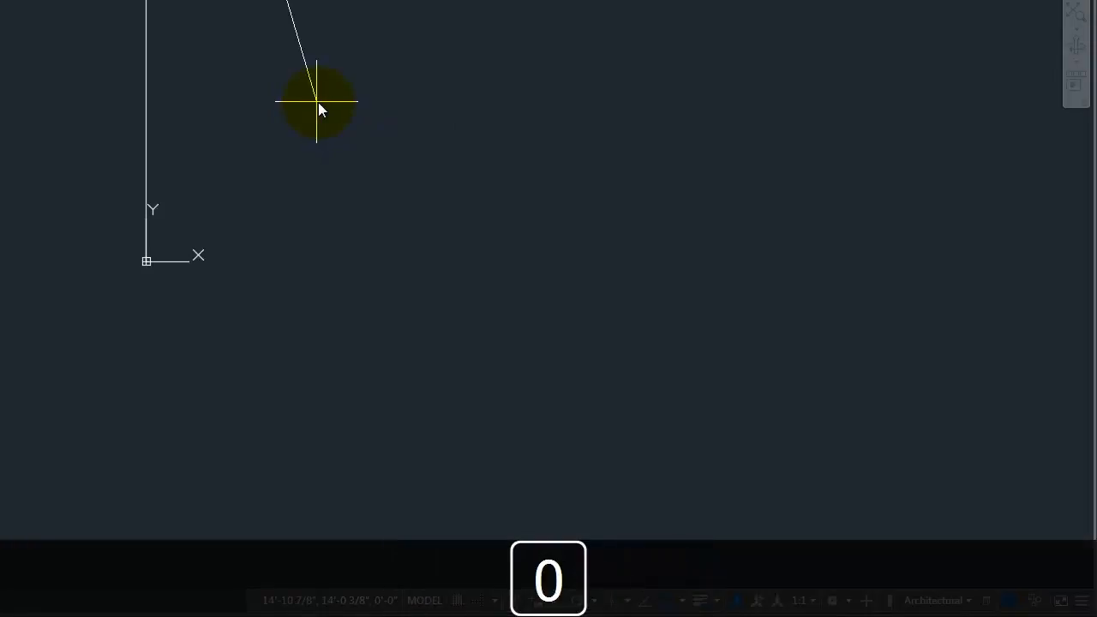
{"action": "key", "text": "Return"}
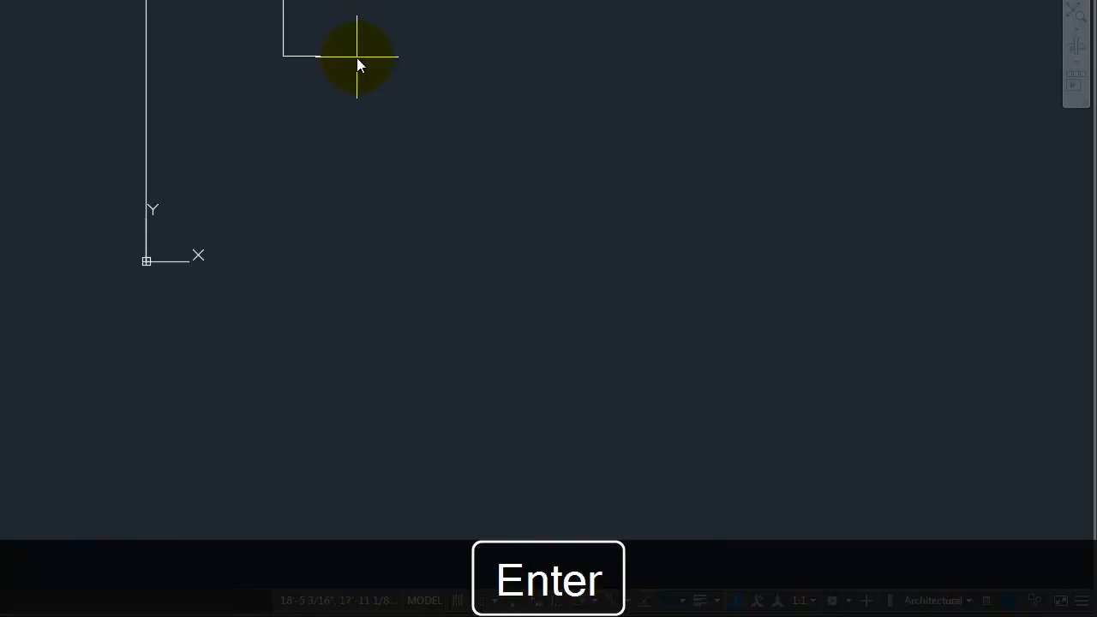
- Add a 12' horizontal segment to the right of the polyline's last point with a relative coordinate
{"action": "type", "text": "@"}
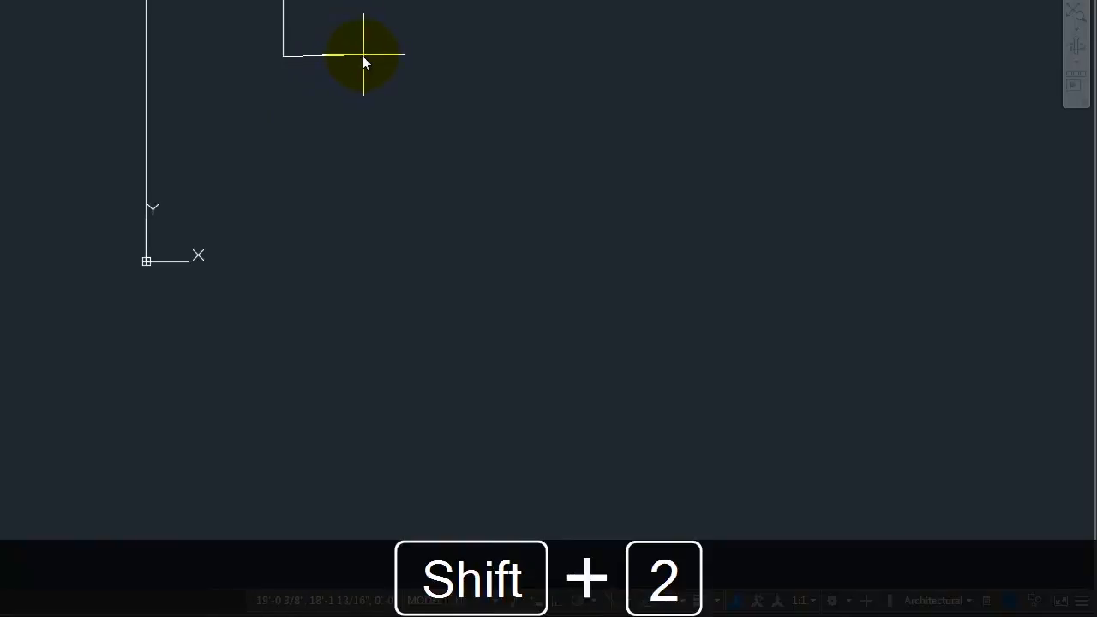
{"action": "type", "text": "1"}
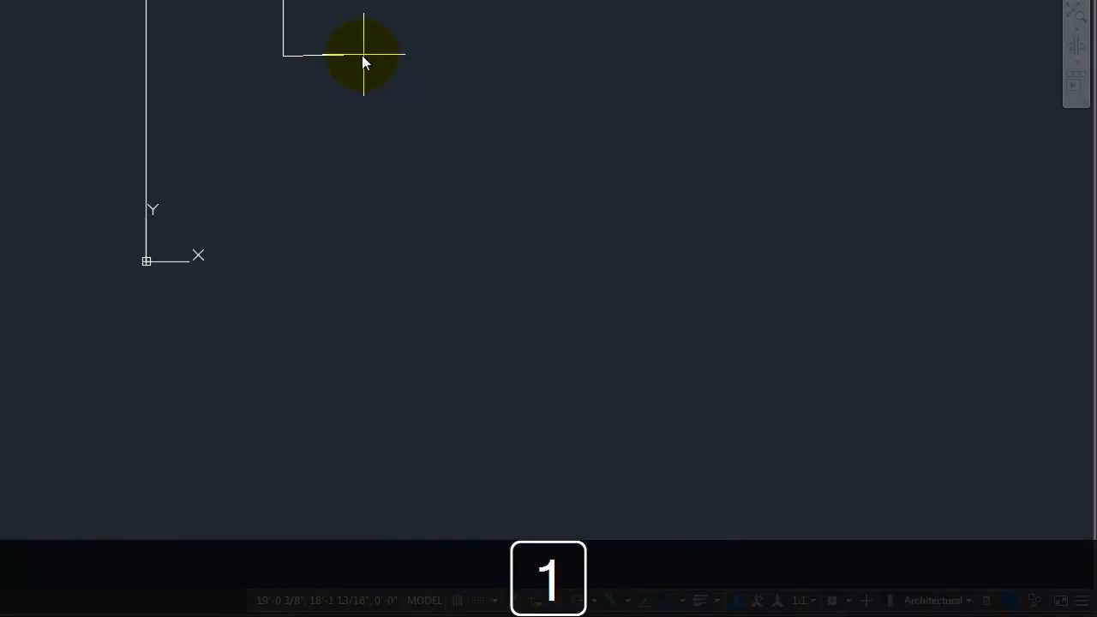
{"action": "key", "text": "Return"}
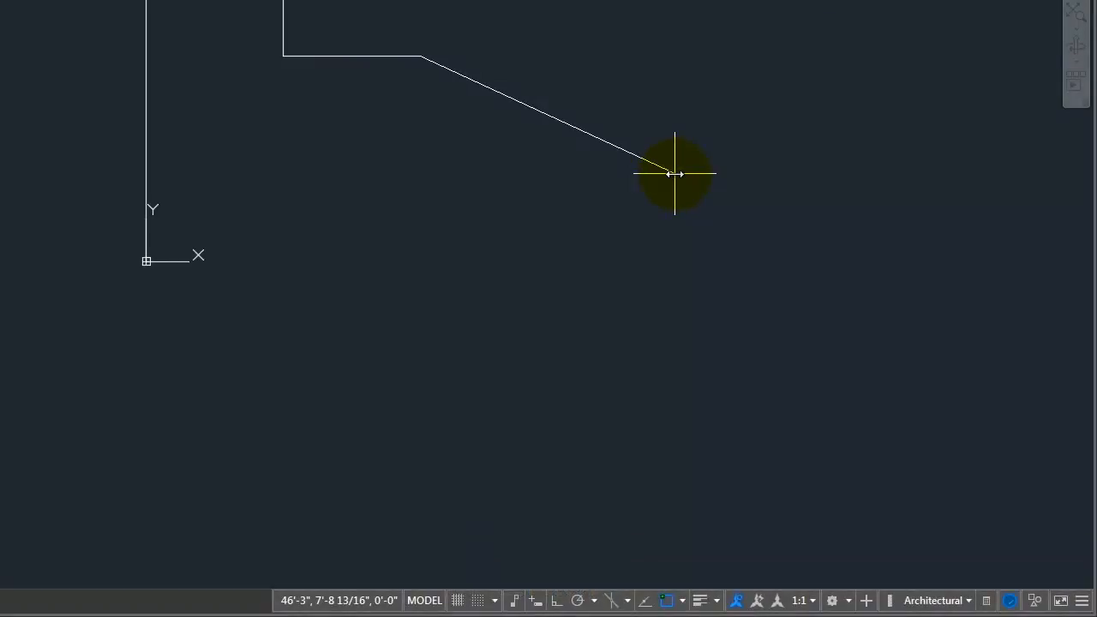
{"action": "type", "text": "@"}
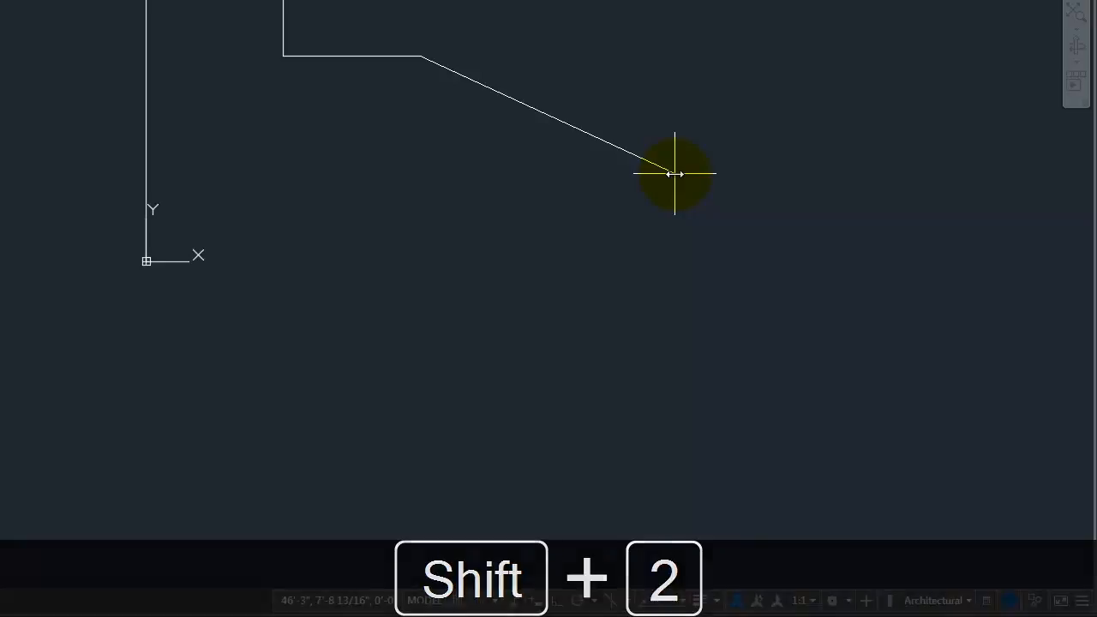
{"action": "key", "text": "Return"}
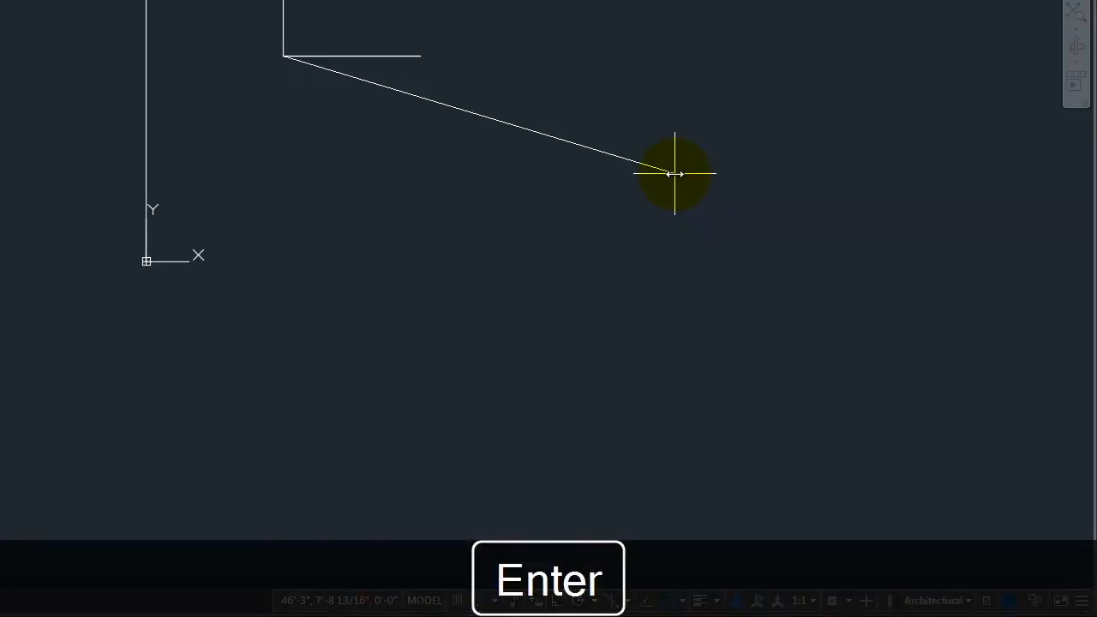
{"action": "key", "text": "ctrl+z"}
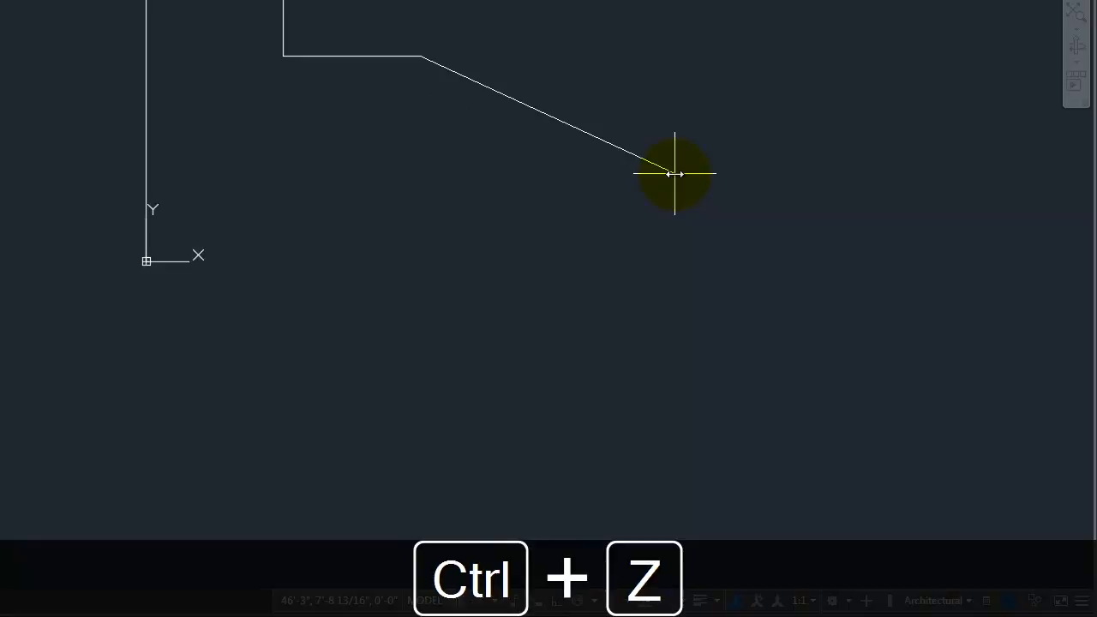
- Extend the polyline 12' down and then 12' to the left with relative coordinates
{"action": "key", "text": "Return"}
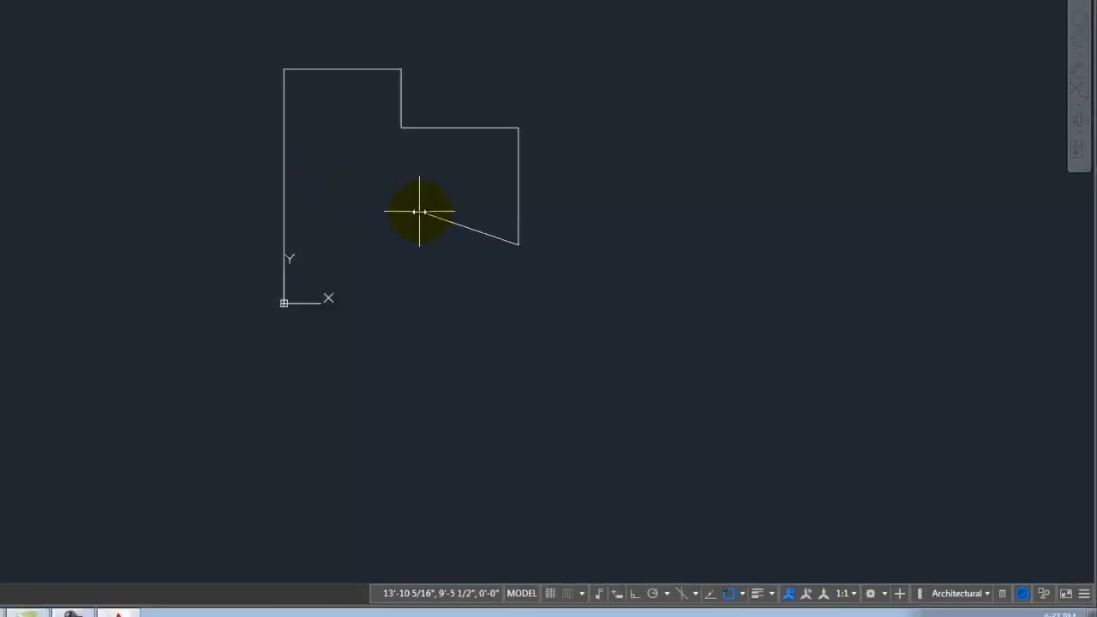
{"action": "type", "text": "1"}
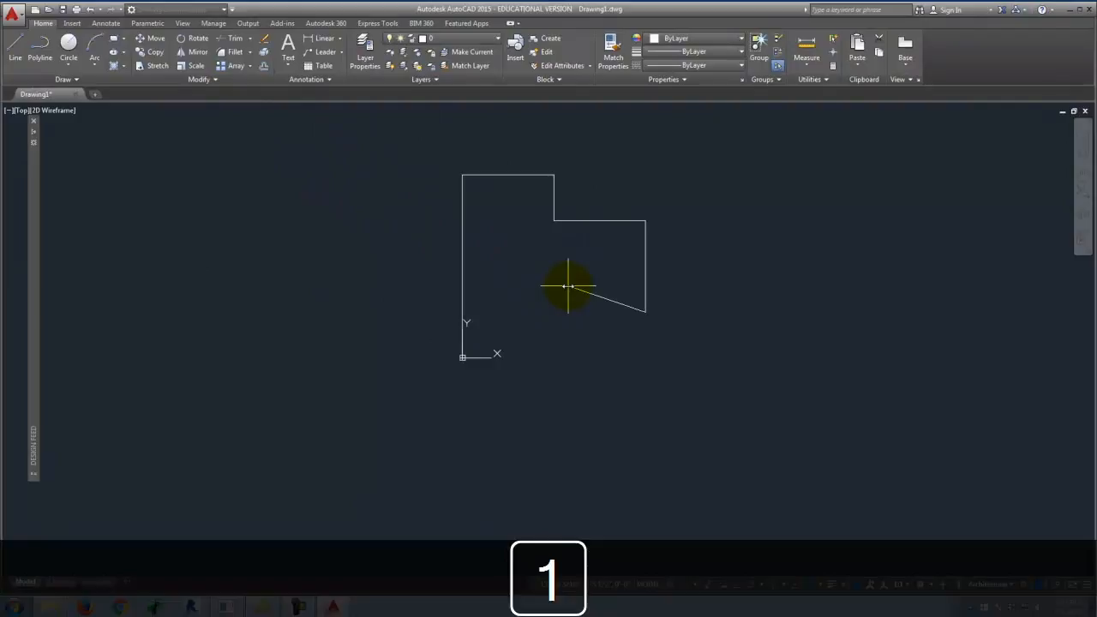
{"action": "key", "text": "Return"}
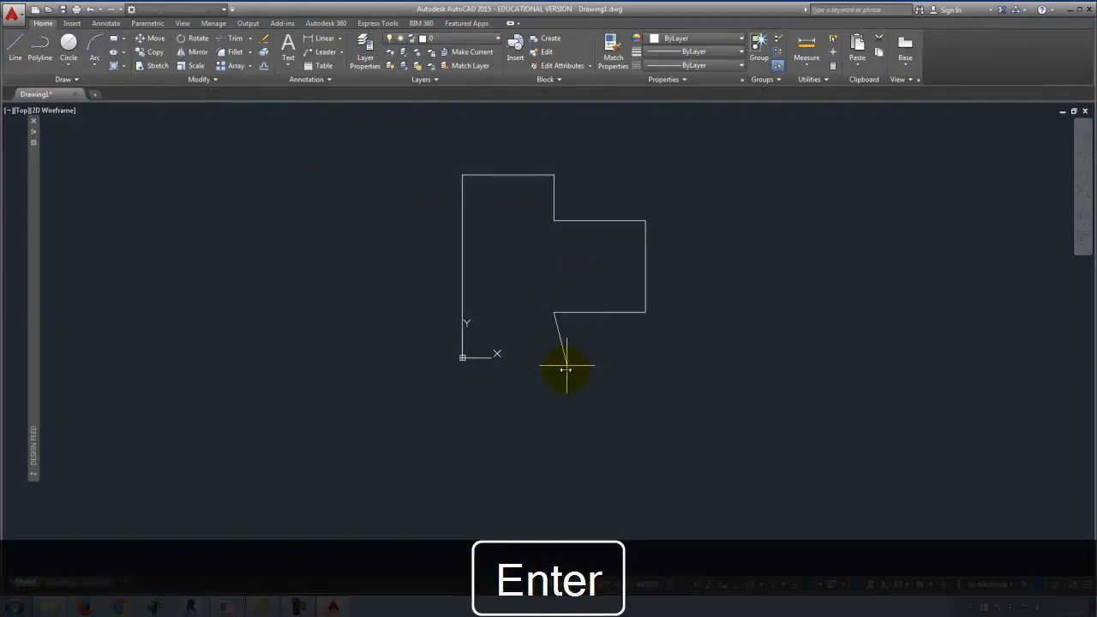
- Draw a 6' segment down and finish the outline with a segment back to the origin
{"action": "type", "text": "1"}
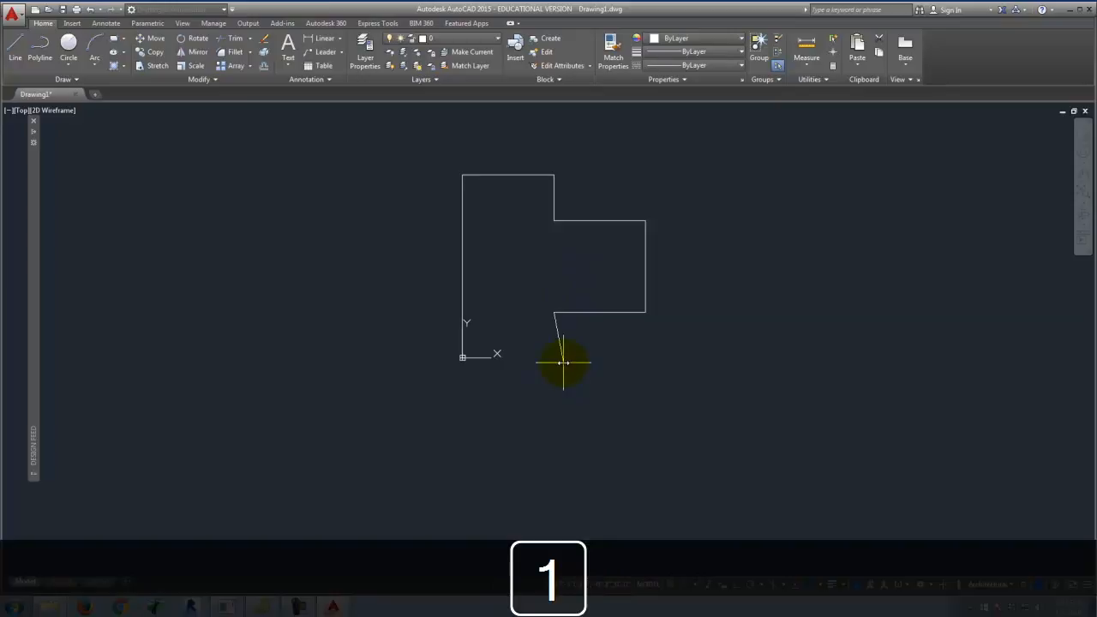
{"action": "key", "text": "Return"}
{"action": "left_click", "coordinate": [463, 358]}
{"action": "key", "text": "Return"}
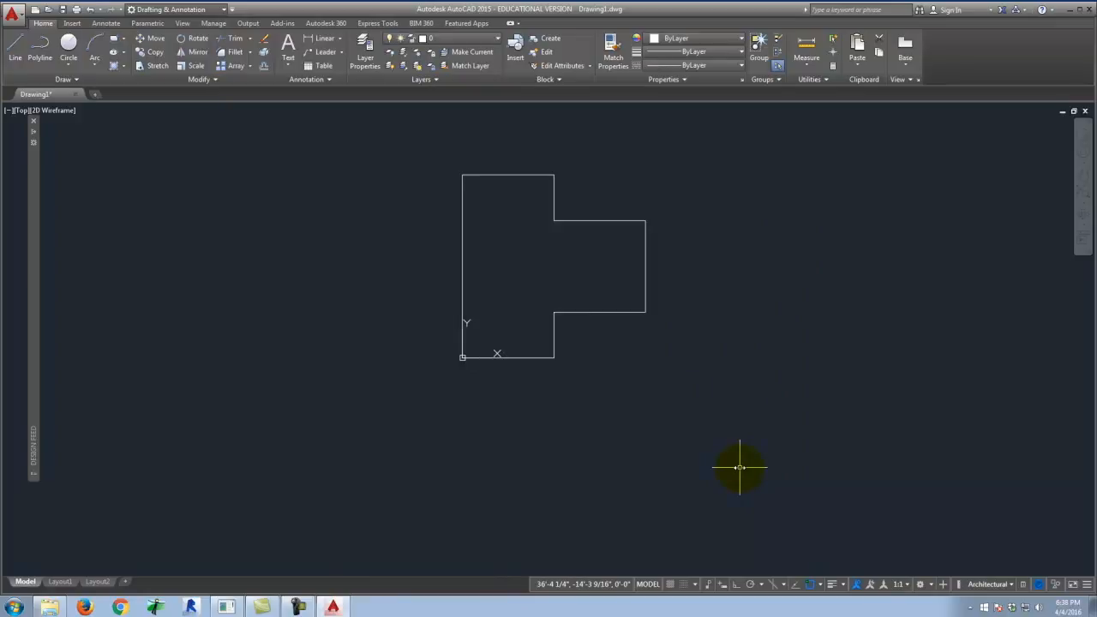
- With dynamic input and ortho mode turned on, start a second polyline to the right of the outline with a 24' segment straight up
{"action": "left_click", "coordinate": [723, 585]}
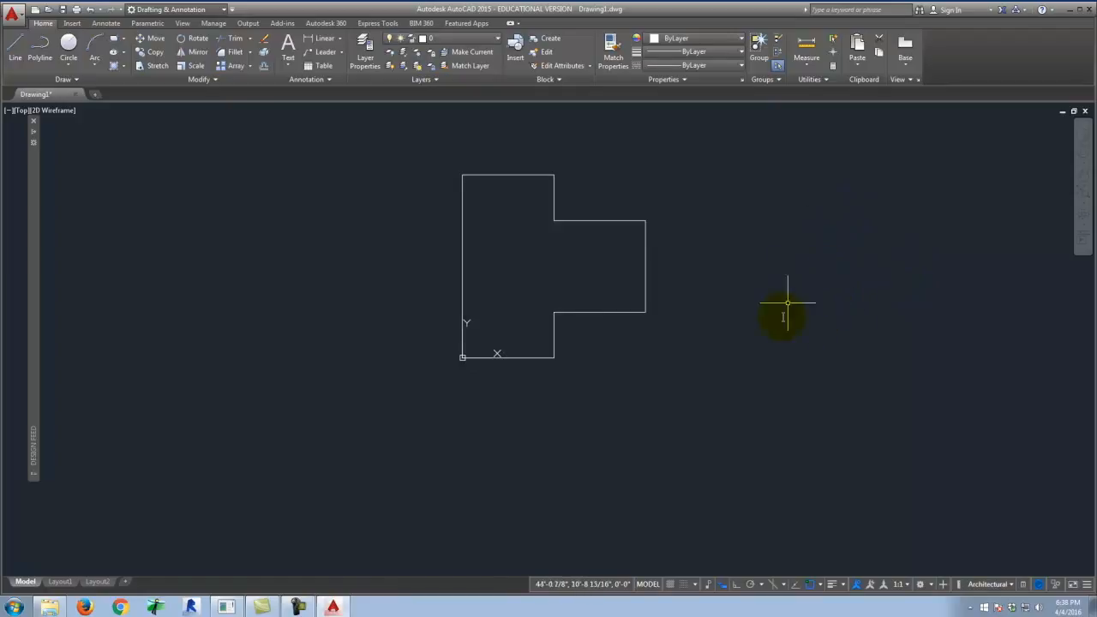
{"action": "left_click", "coordinate": [40, 46]}
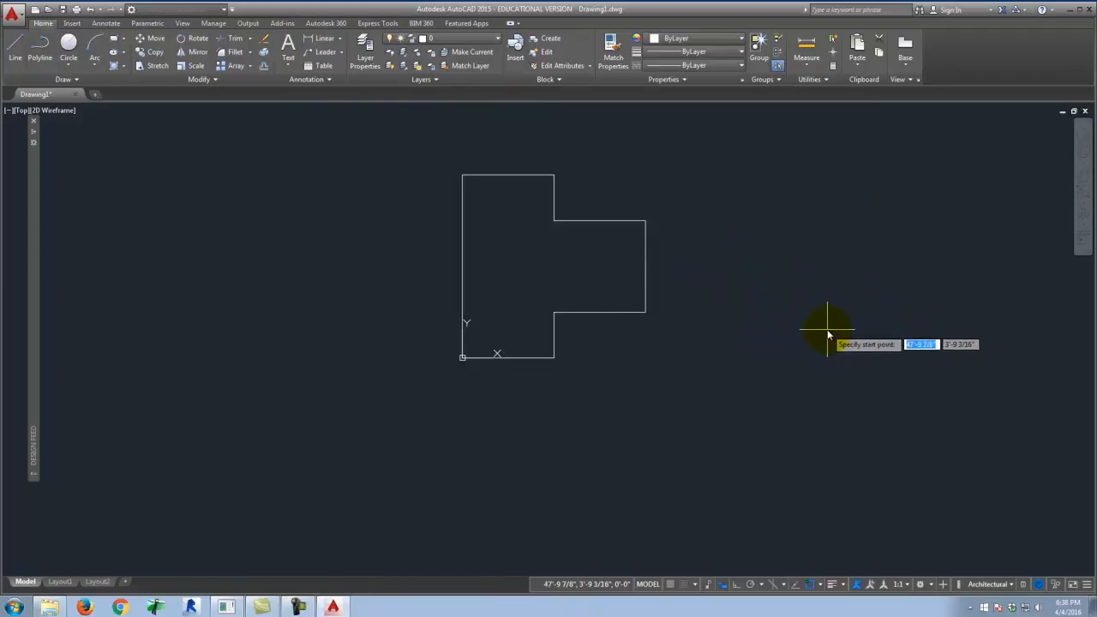
{"action": "left_click", "coordinate": [811, 314]}
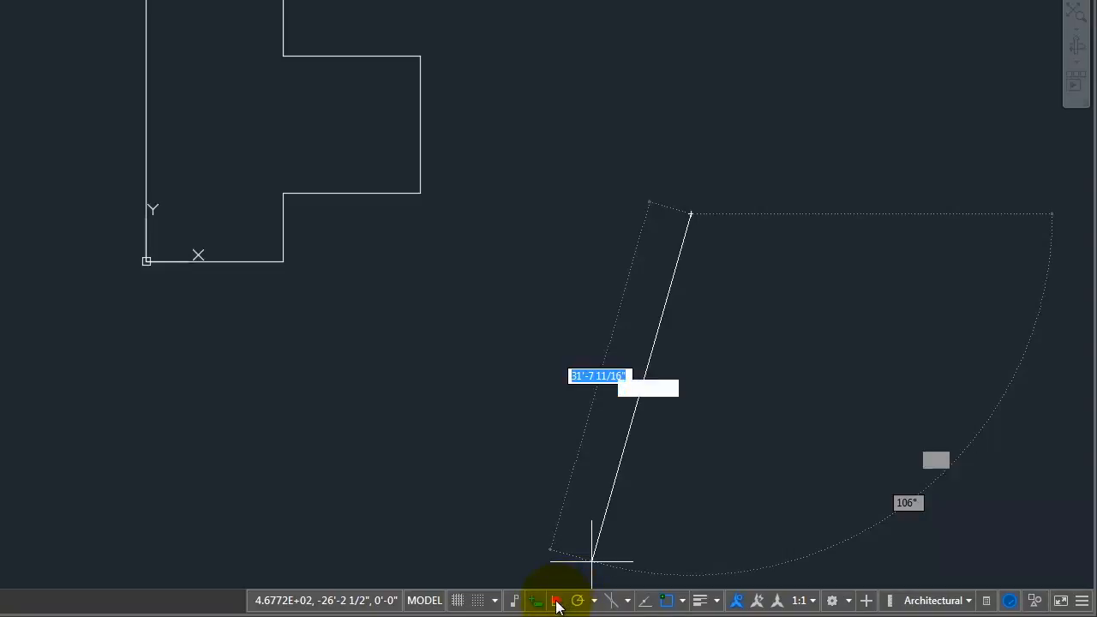
{"action": "left_click", "coordinate": [555, 602]}
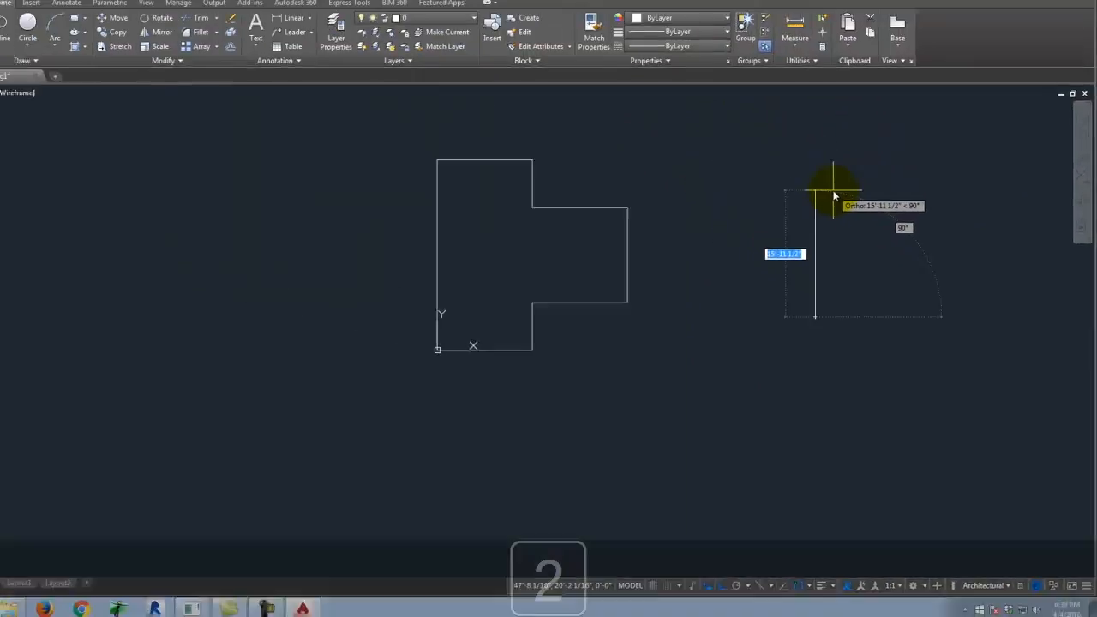
{"action": "type", "text": "24"}
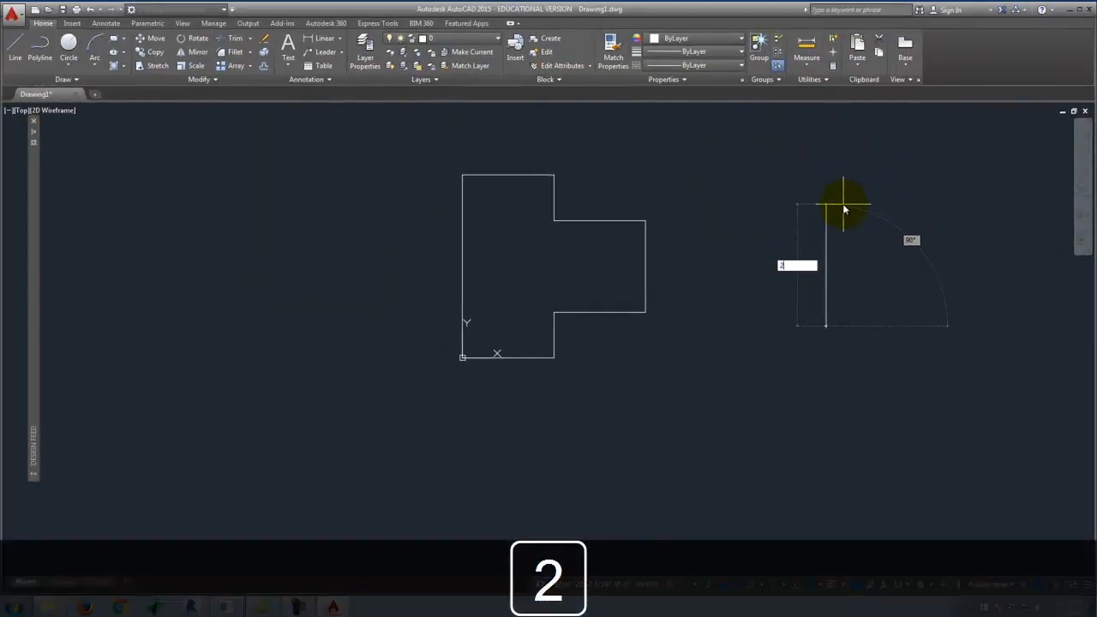
{"action": "key", "text": "Return"}
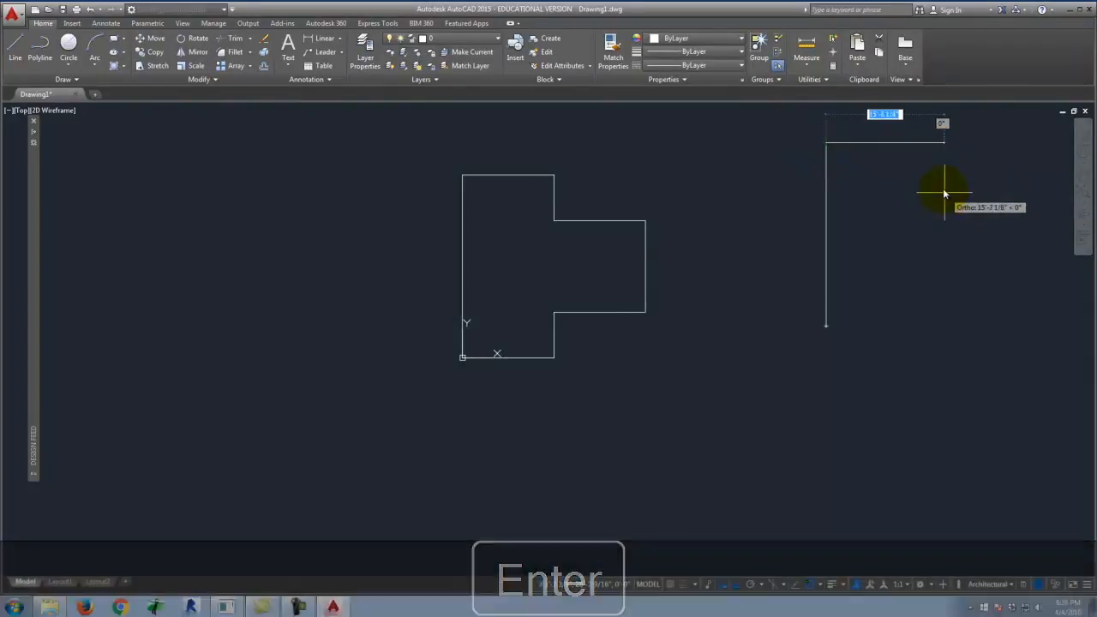
- Extend the second polyline 12' to the right, 6' down and 12' to the right
{"action": "type", "text": "12"}
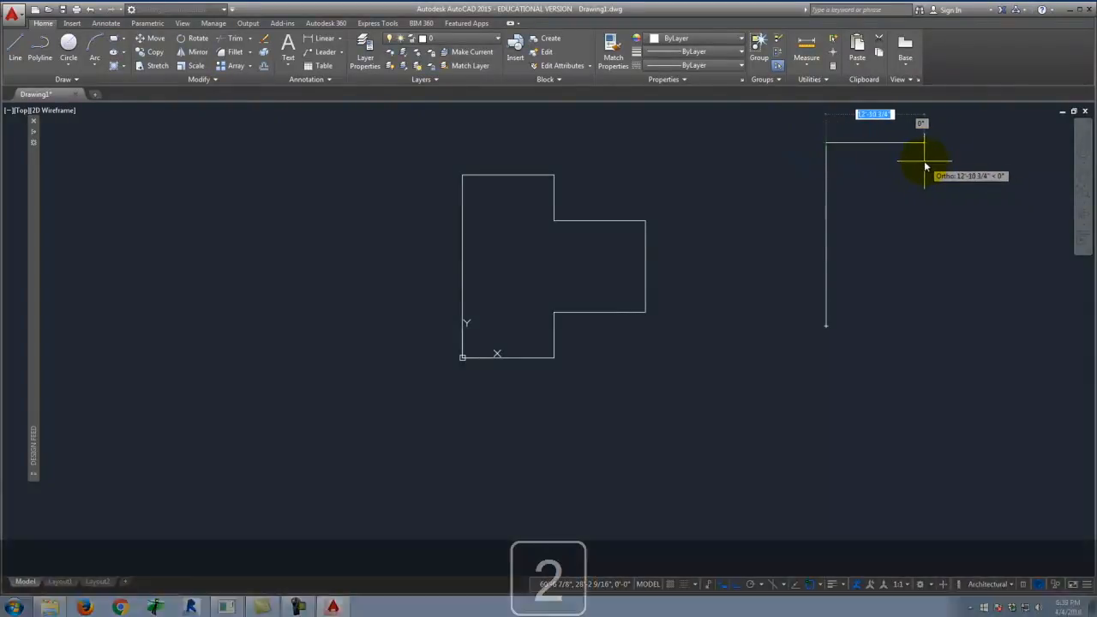
{"action": "key", "text": "Return"}
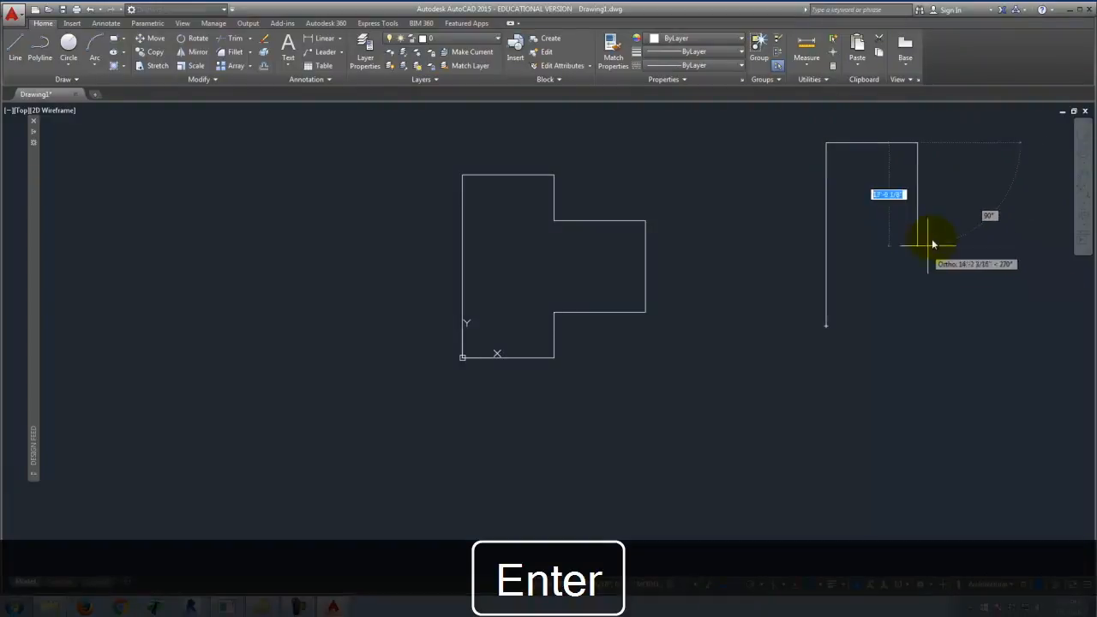
{"action": "type", "text": "6"}
{"action": "key", "text": "Return"}
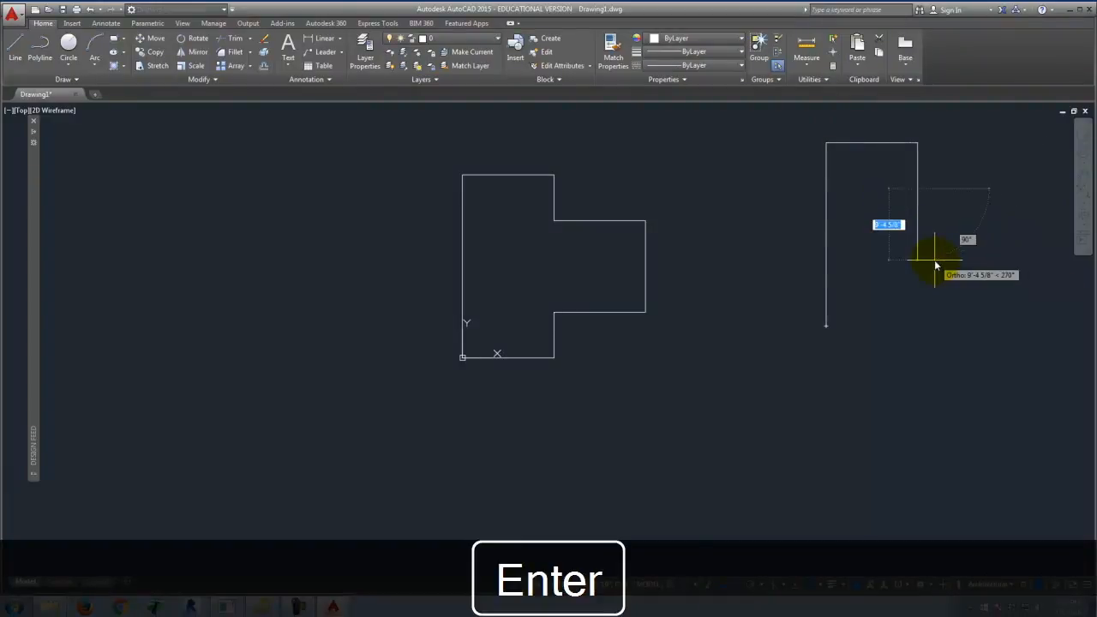
{"action": "type", "text": "12"}
{"action": "key", "text": "Return"}
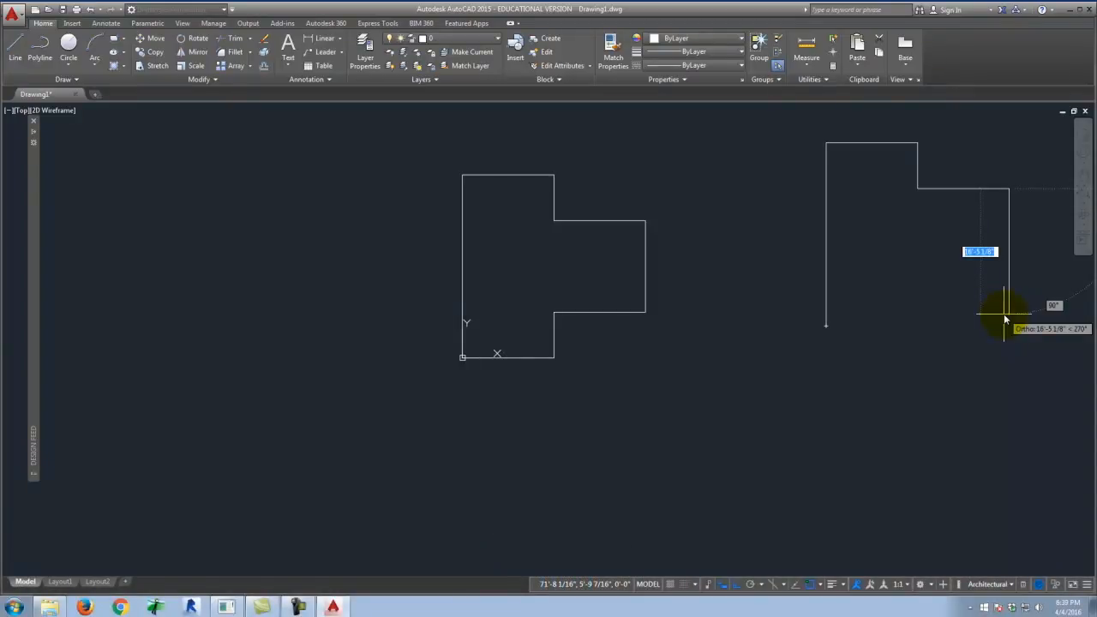
- Continue the second polyline 12' down and then 12' to the left
{"action": "type", "text": "12"}
{"action": "key", "text": "Return"}
{"action": "type", "text": "12"}
{"action": "key", "text": "Return"}
- Draw the second polyline's 6' segment down and finish the outline at its own start point
{"action": "type", "text": "6"}
{"action": "key", "text": "Return"}
{"action": "left_click", "coordinate": [825, 325]}
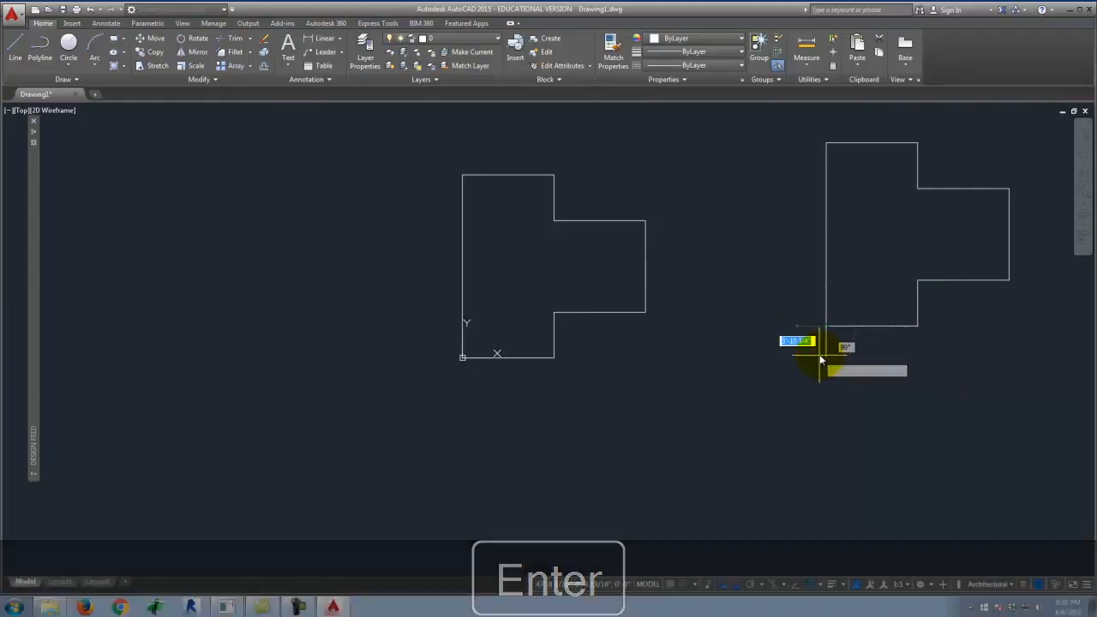
{"action": "key", "text": "Return"}
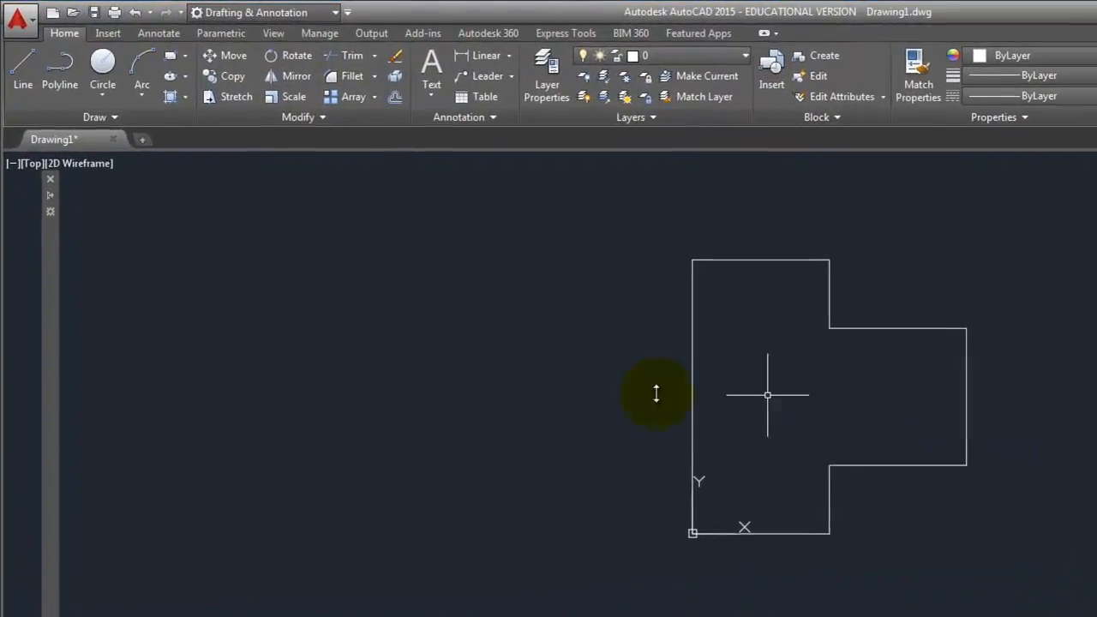
{"action": "left_click", "coordinate": [59, 66]}
{"action": "left_click", "coordinate": [1082, 437]}
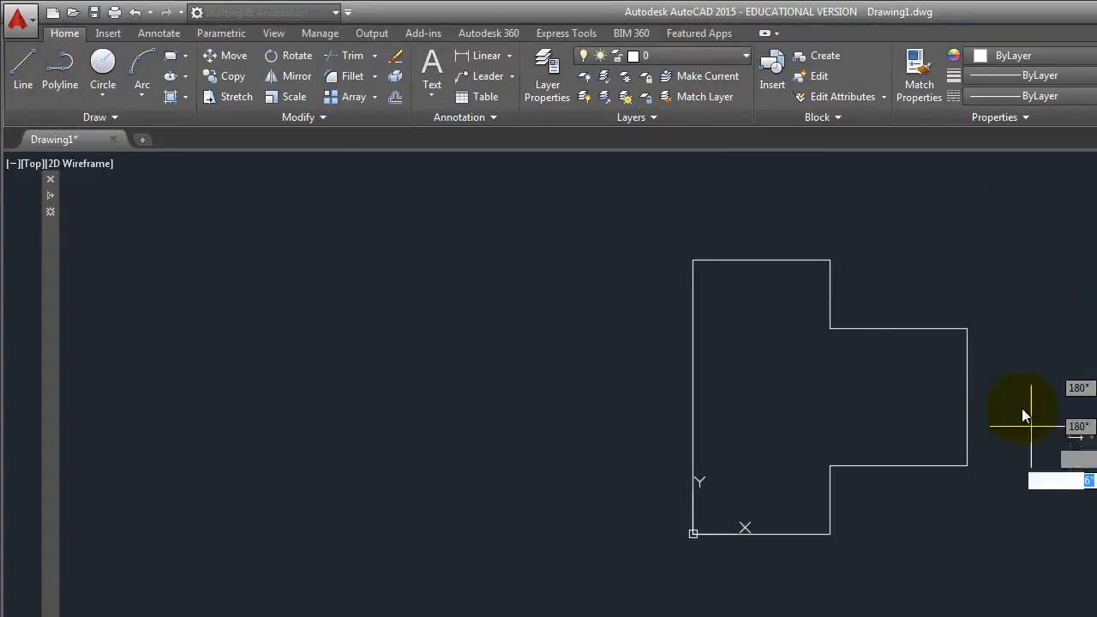
{"action": "key", "text": "Escape"}
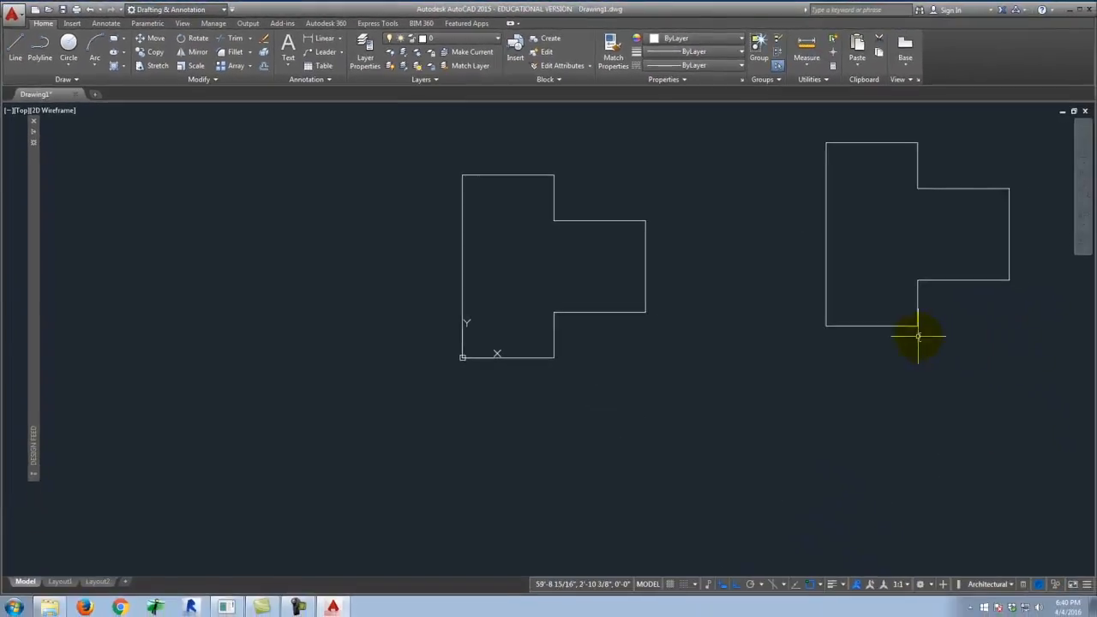
- Start a polyline in the empty area above and to the right of the second outline with a 24' segment at 45°
{"action": "scroll", "coordinate": [643, 402], "scroll_direction": "down", "scroll_amount": 3}
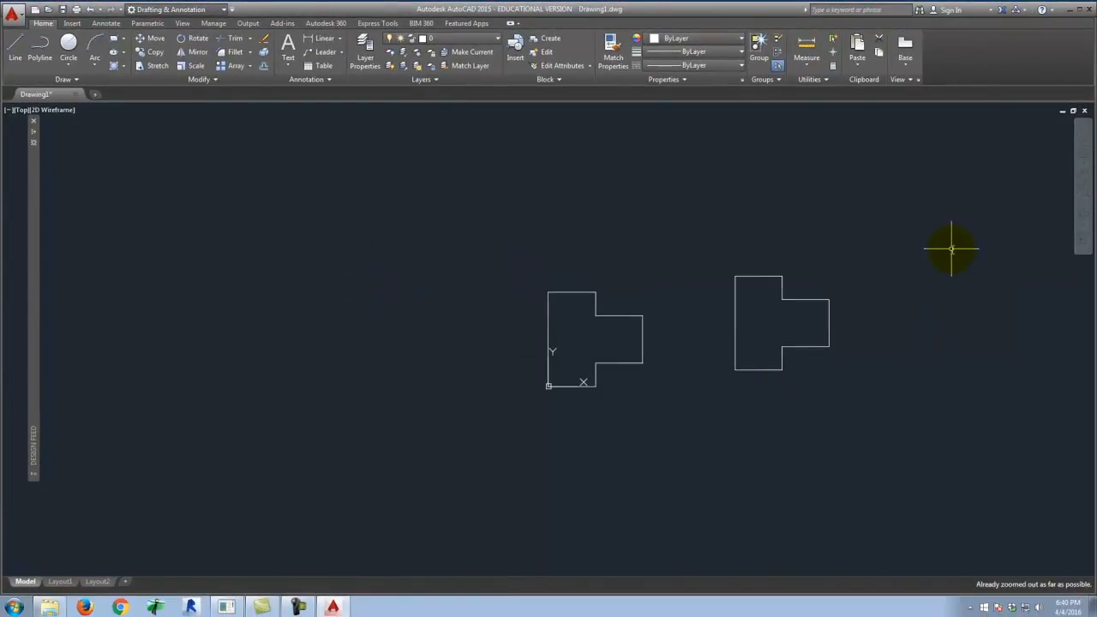
{"action": "scroll", "coordinate": [938, 251], "scroll_direction": "up", "scroll_amount": 2}
{"action": "left_click", "coordinate": [40, 43]}
{"action": "left_click", "coordinate": [861, 262]}
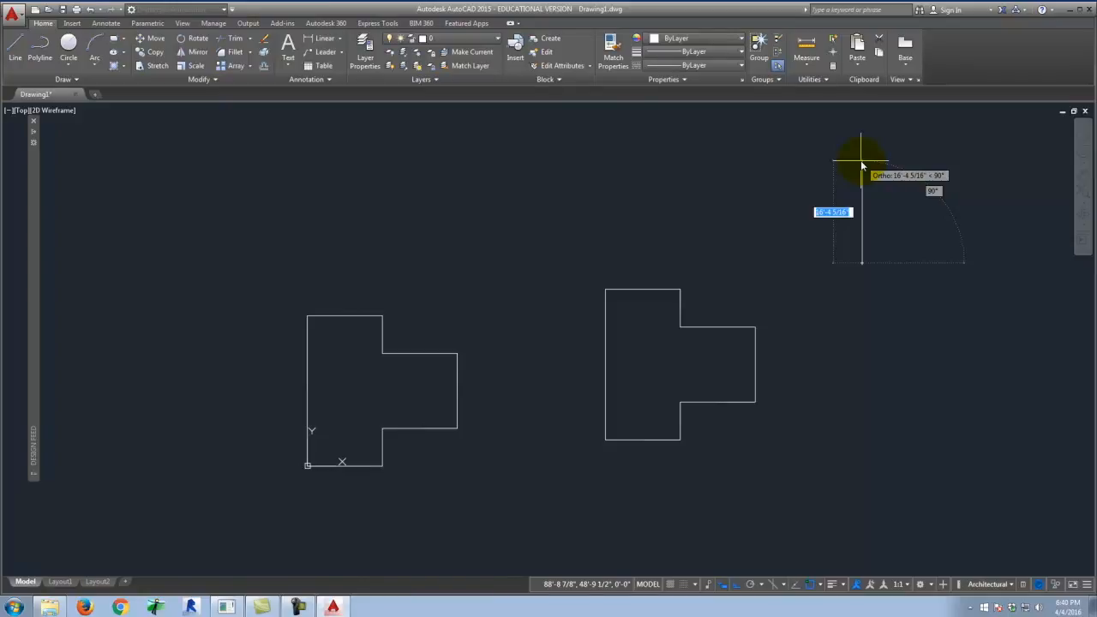
{"action": "key", "text": "Tab"}
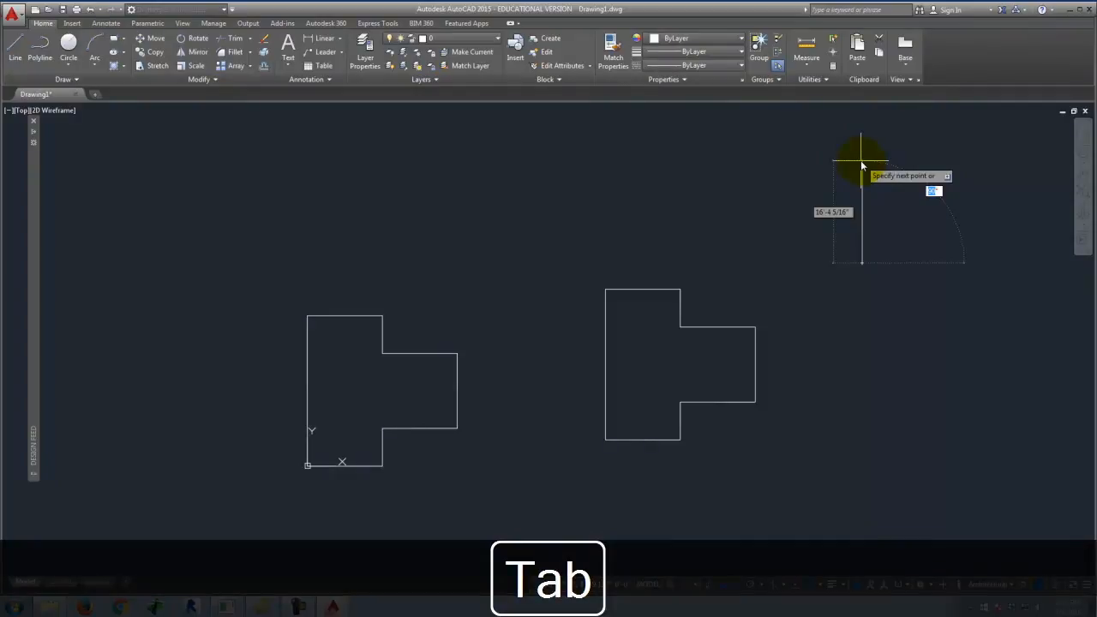
{"action": "type", "text": "45"}
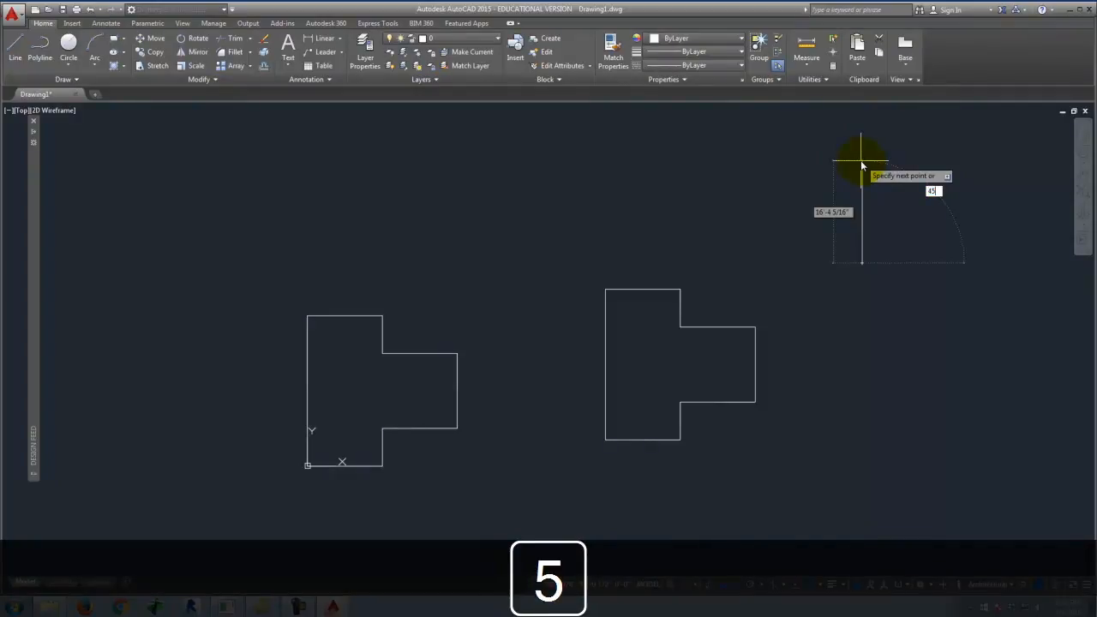
{"action": "key", "text": "Tab"}
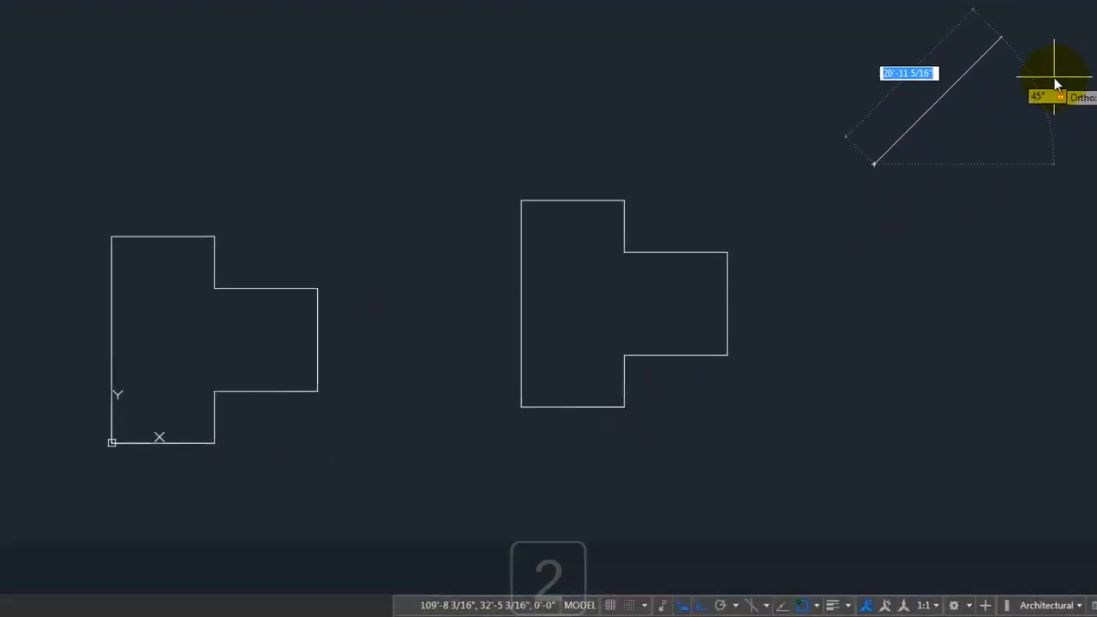
{"action": "type", "text": "24"}
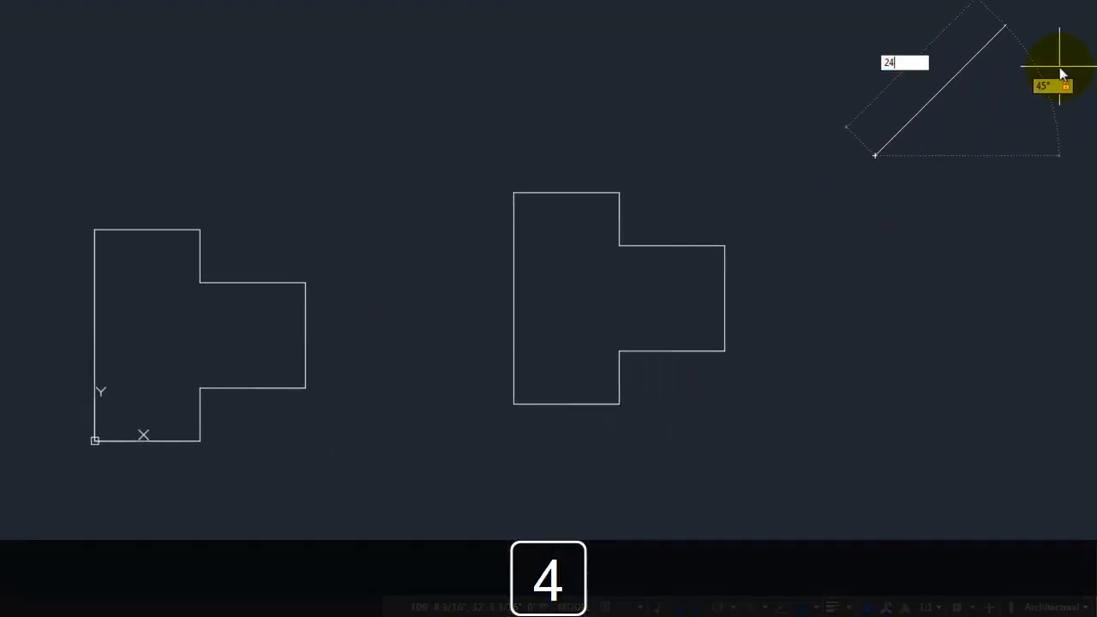
{"action": "key", "text": "Return"}
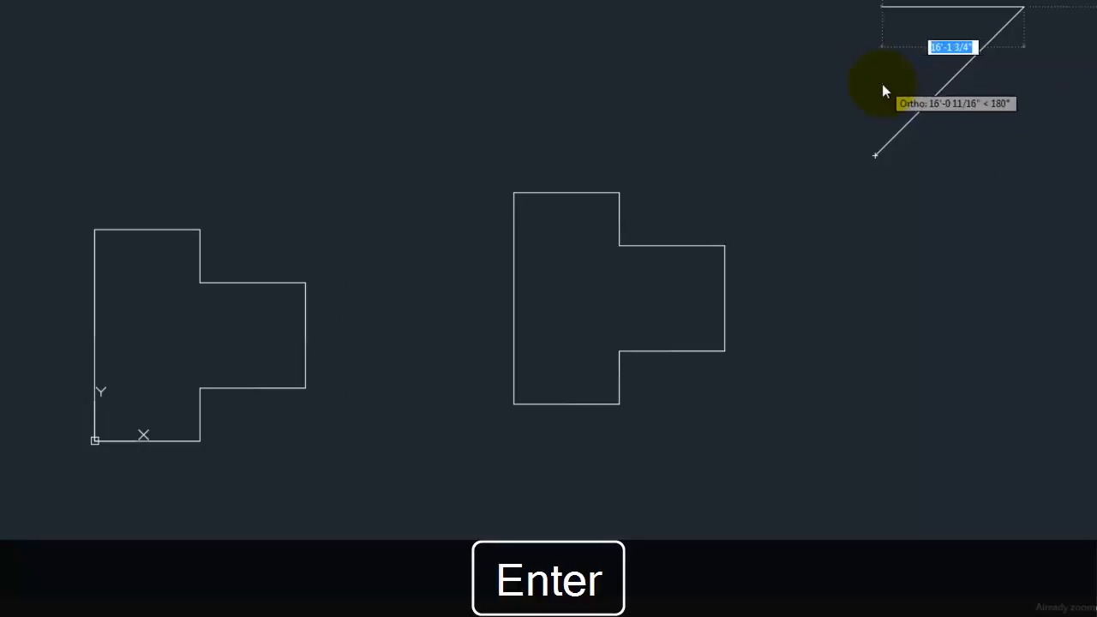
- Continue the angled polyline with a 12' segment at -45° and end it there, leaving it open
{"action": "scroll", "coordinate": [1085, 24], "scroll_direction": "up", "scroll_amount": 6}
{"action": "scroll", "coordinate": [989, 136], "scroll_direction": "down", "scroll_amount": 2}
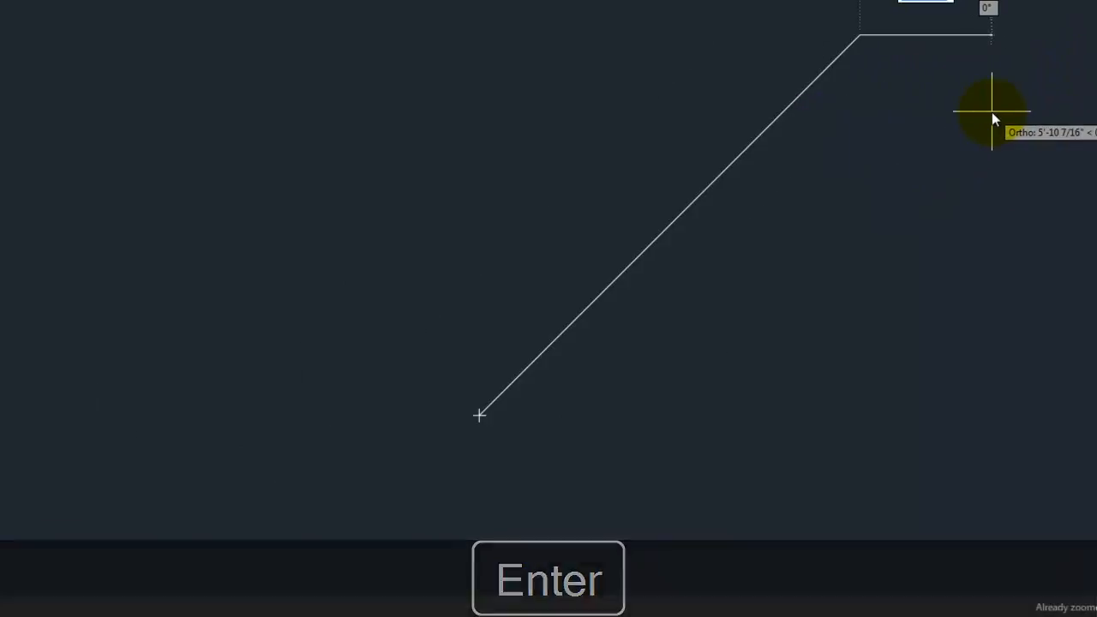
{"action": "key", "text": "Tab"}
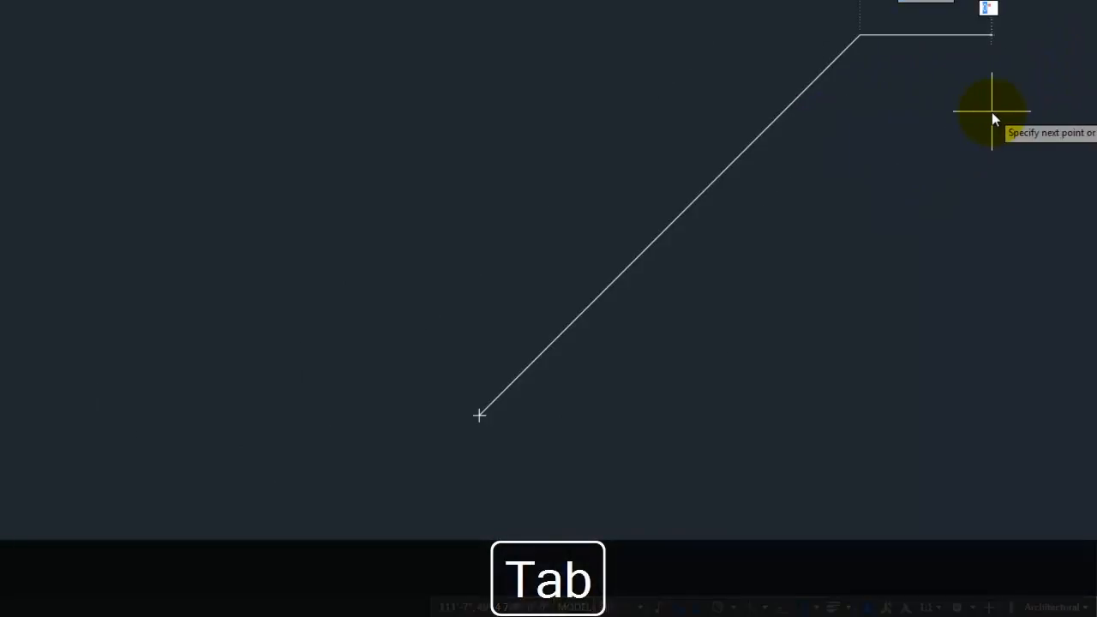
{"action": "type", "text": "-45"}
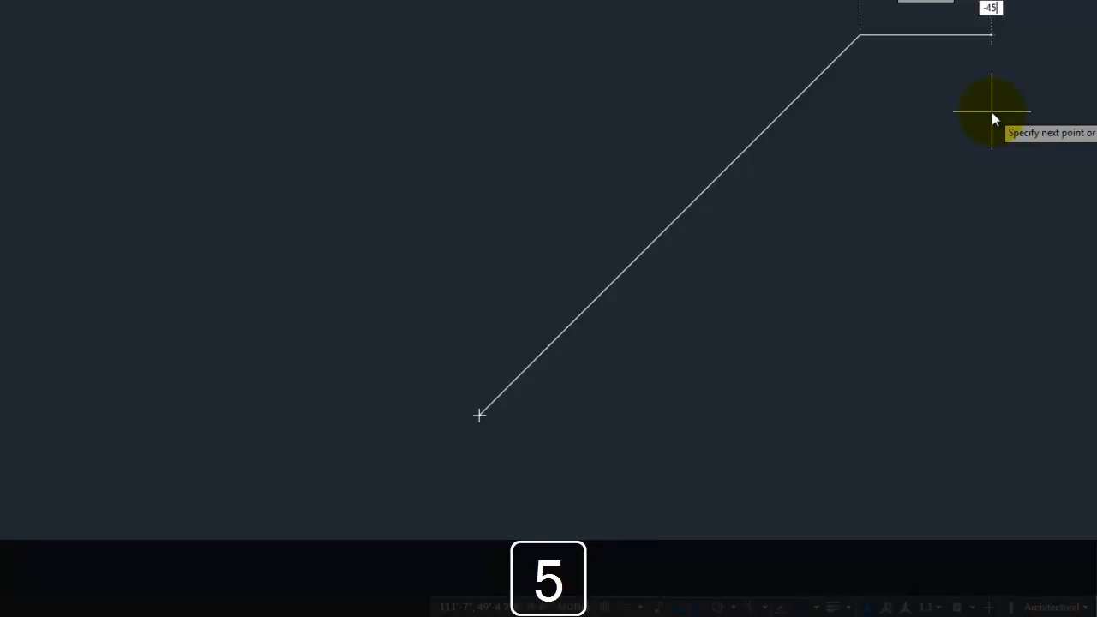
{"action": "key", "text": "Tab"}
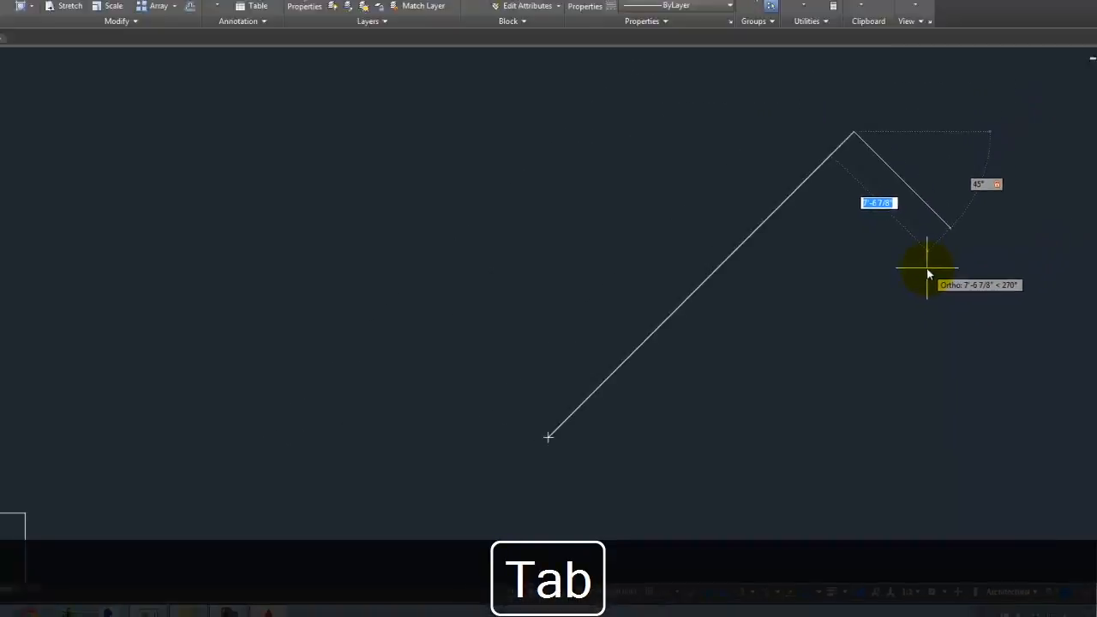
{"action": "type", "text": "2"}
{"action": "key", "text": "Return"}
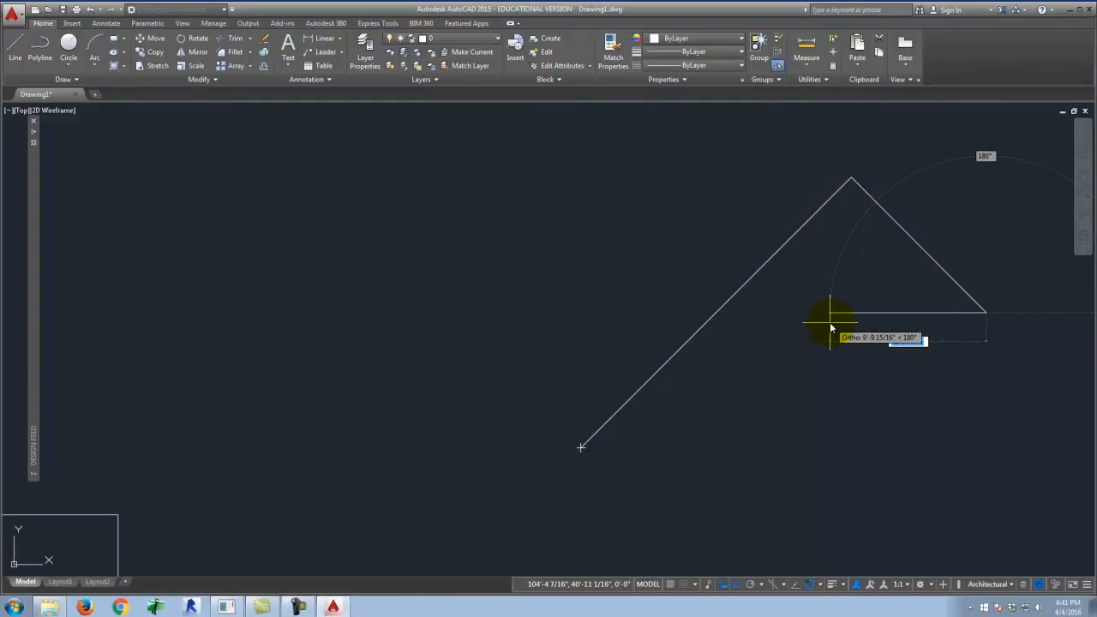
{"action": "key", "text": "Escape"}
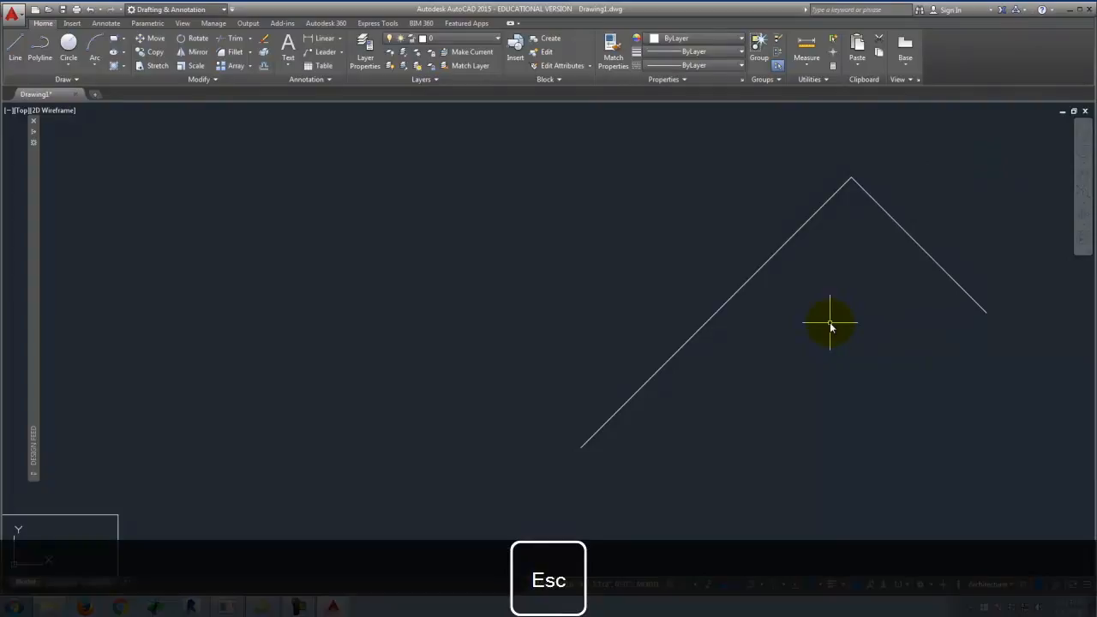
- Delete the open two-segment angled polyline
{"action": "left_click", "coordinate": [886, 314]}
{"action": "left_click", "coordinate": [792, 171]}
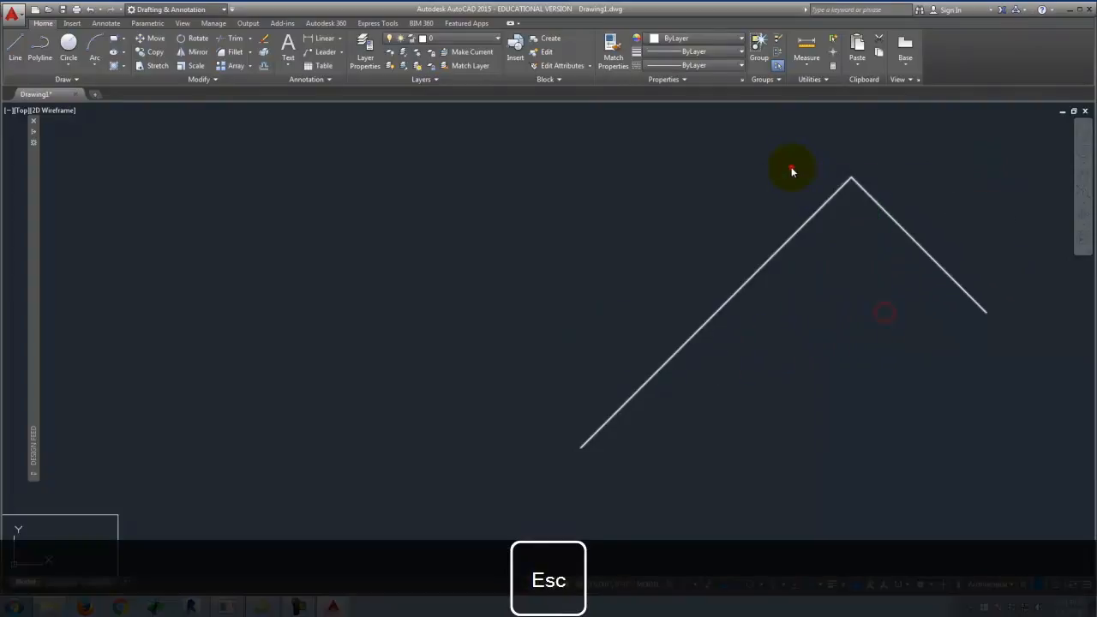
{"action": "key", "text": "Delete"}
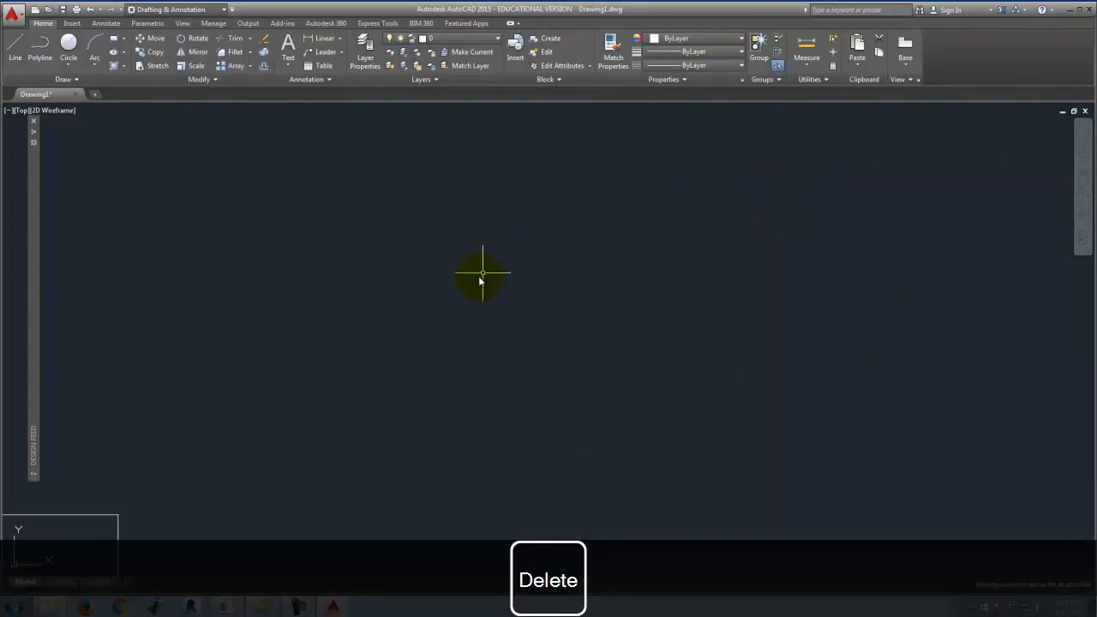
- Delete the second stepped outline, keeping only the first one that starts at the origin
{"action": "scroll", "coordinate": [485, 294], "scroll_direction": "down", "scroll_amount": 3}
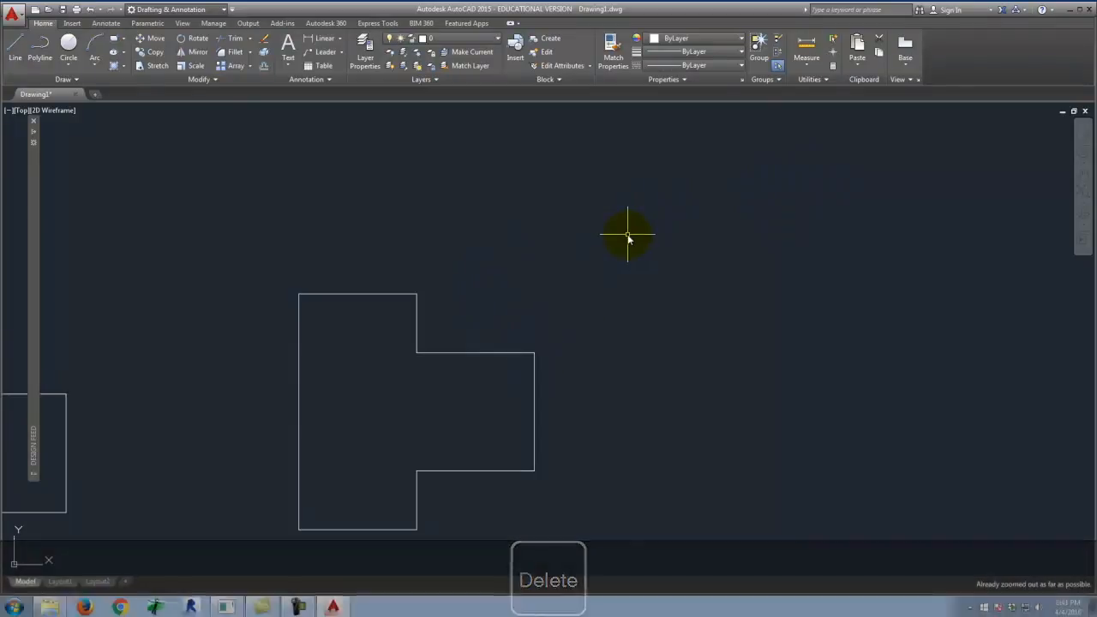
{"action": "scroll", "coordinate": [362, 489], "scroll_direction": "up", "scroll_amount": 4}
{"action": "scroll", "coordinate": [577, 291], "scroll_direction": "down", "scroll_amount": 4}
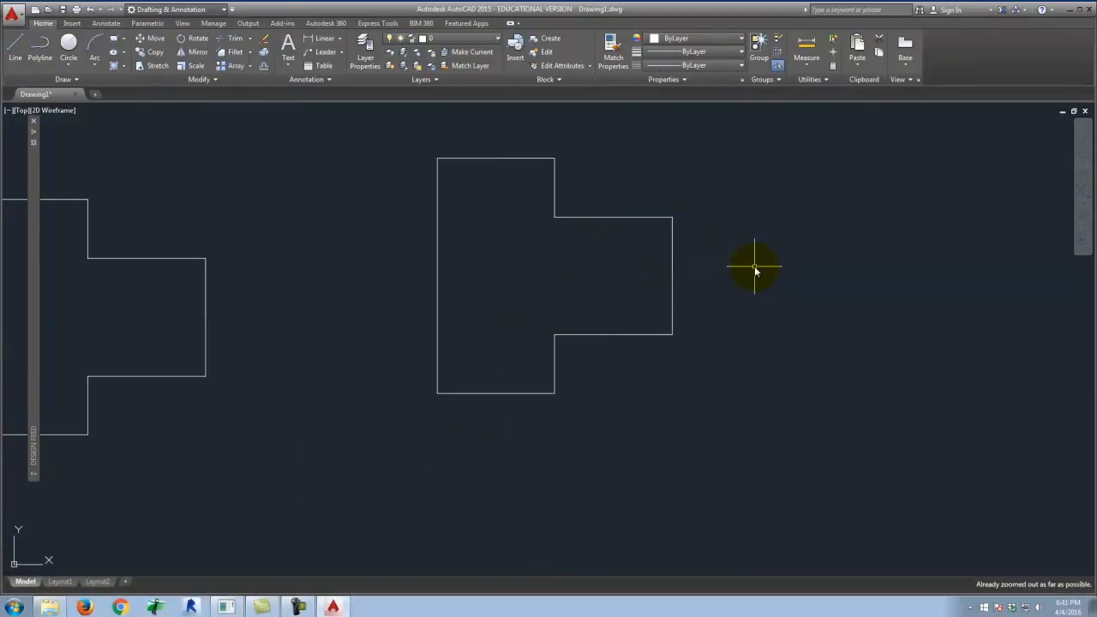
{"action": "scroll", "coordinate": [448, 335], "scroll_direction": "up", "scroll_amount": 2}
{"action": "scroll", "coordinate": [783, 311], "scroll_direction": "up", "scroll_amount": 3}
{"action": "scroll", "coordinate": [805, 335], "scroll_direction": "down", "scroll_amount": 5}
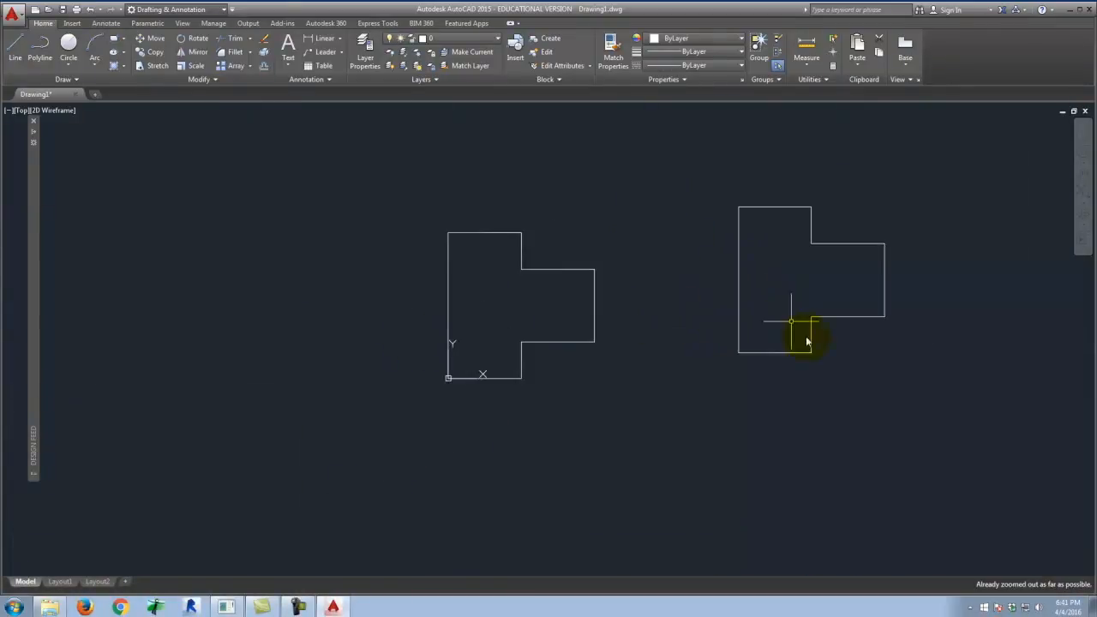
{"action": "left_click", "coordinate": [944, 385]}
{"action": "left_click", "coordinate": [660, 177]}
{"action": "key", "text": "Delete"}
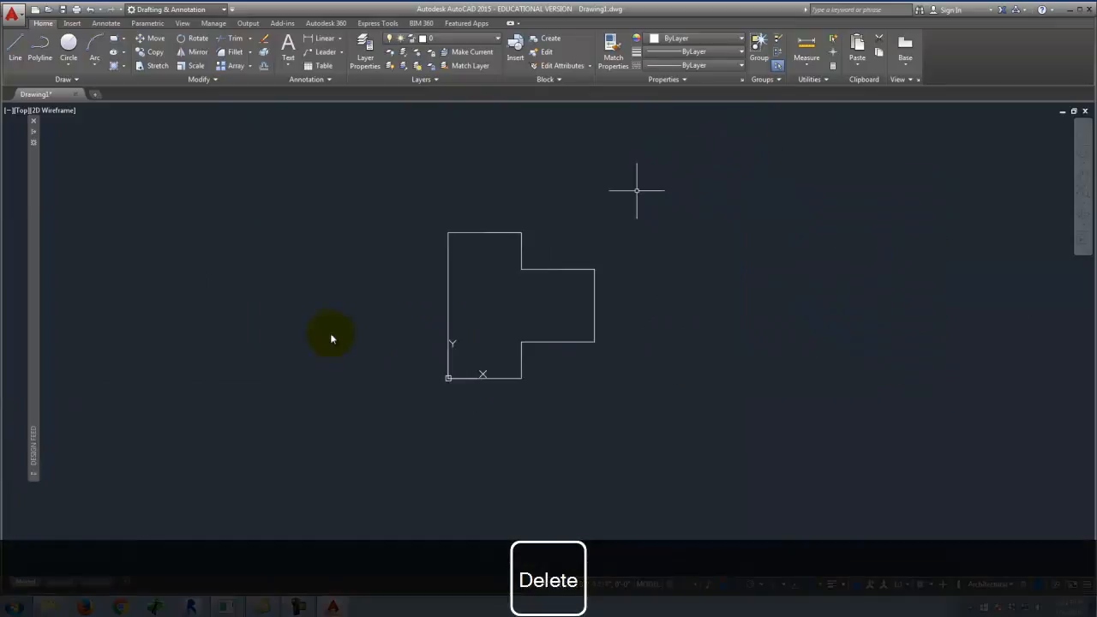
{"action": "scroll", "coordinate": [534, 277], "scroll_direction": "up", "scroll_amount": 4}
{"action": "scroll", "coordinate": [382, 203], "scroll_direction": "down", "scroll_amount": 2}
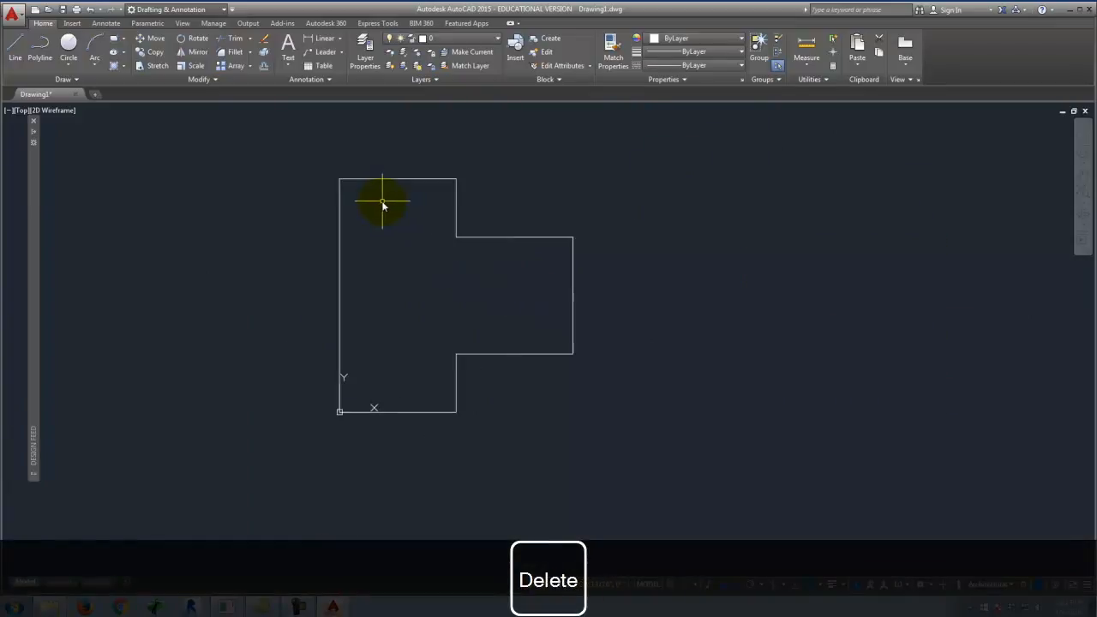
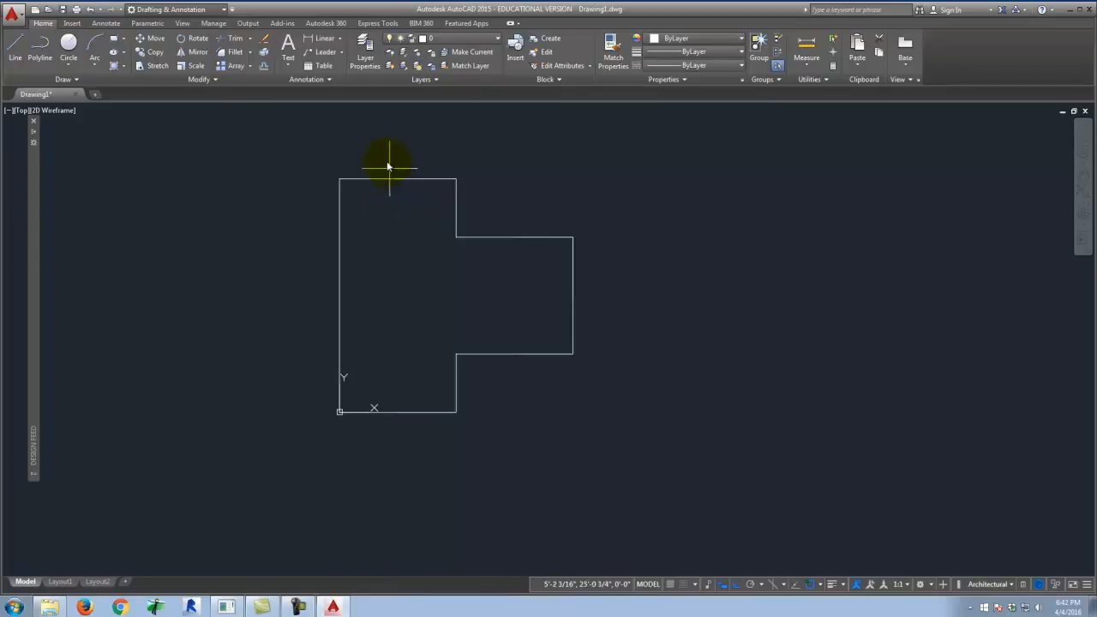
{"action": "scroll", "coordinate": [417, 170], "scroll_direction": "up", "scroll_amount": 4}
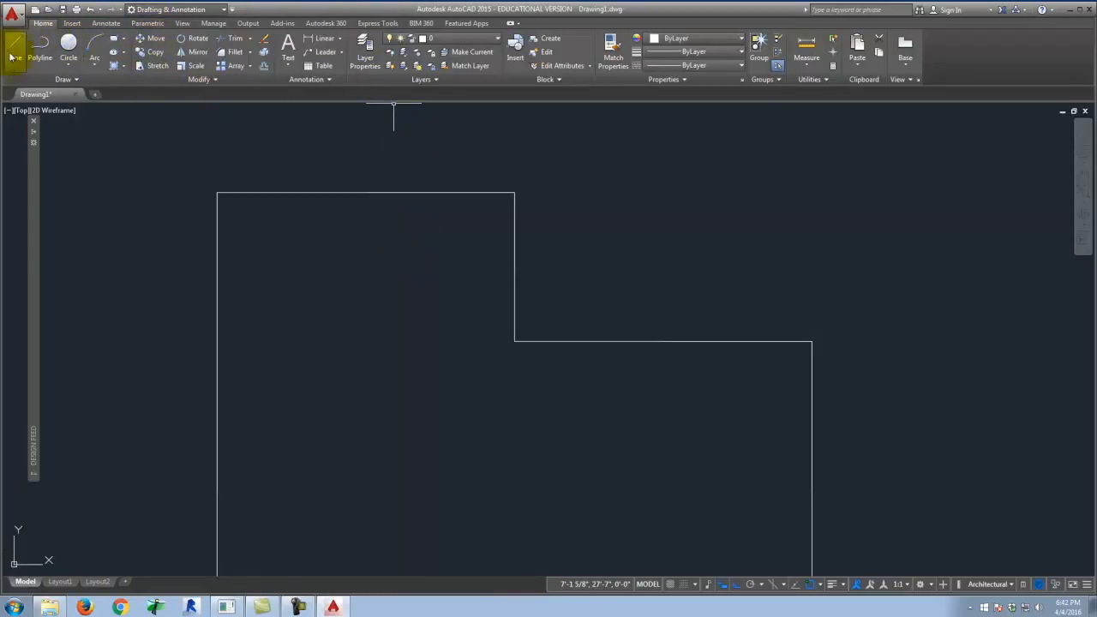
{"action": "left_click", "coordinate": [264, 66]}
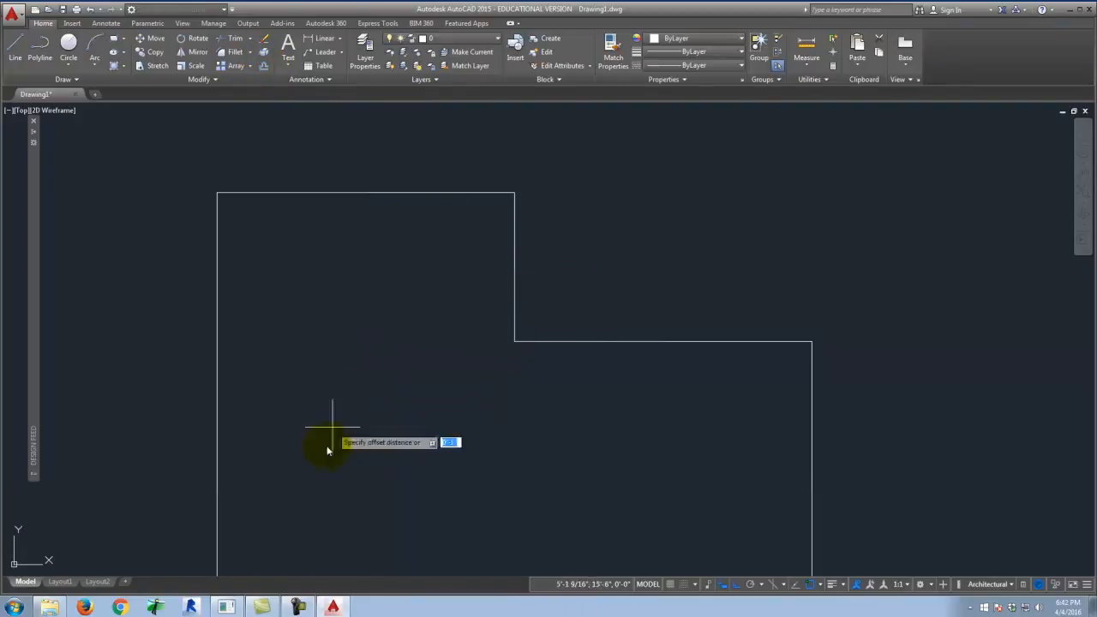
{"action": "key", "text": "Escape"}
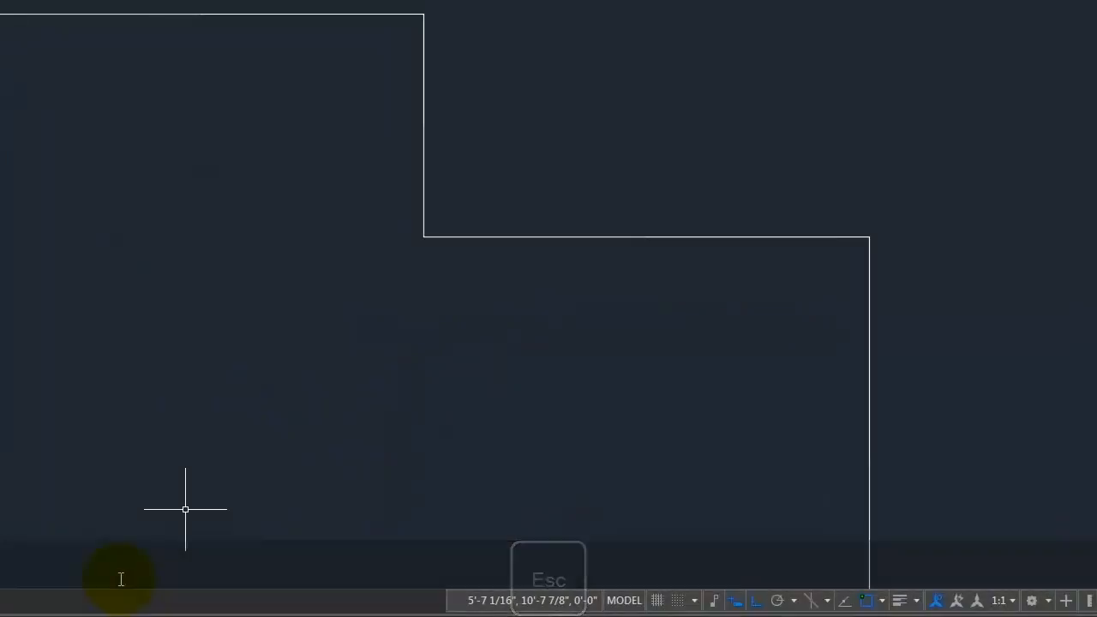
{"action": "key", "text": "Return"}
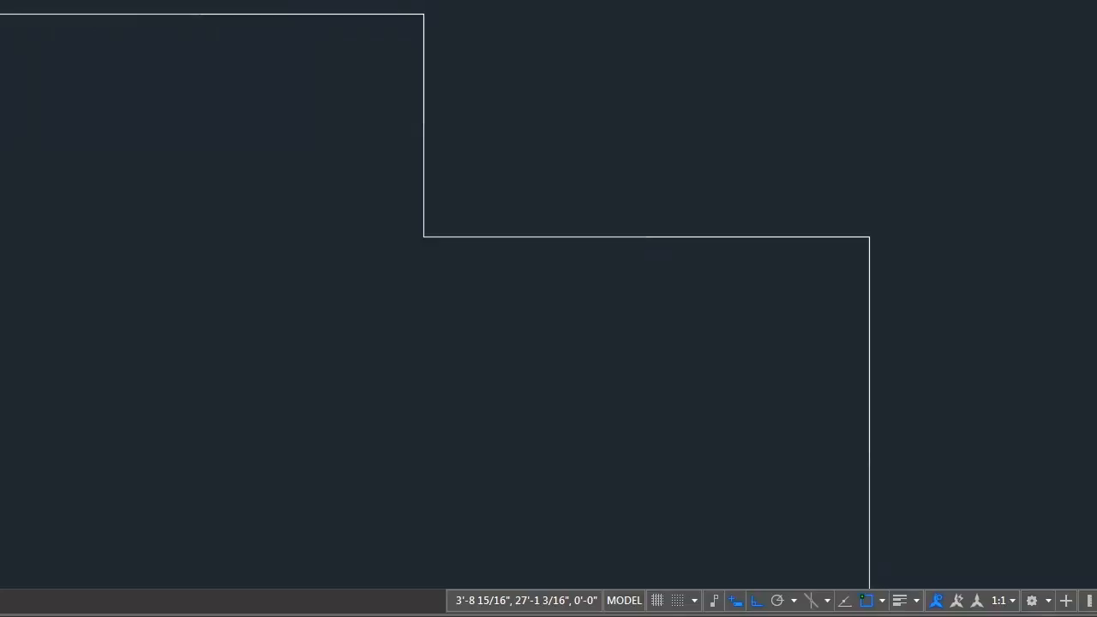
- Offset the remaining stepped outline 6" to its inside
{"action": "type", "text": "o"}
{"action": "key", "text": "Return"}
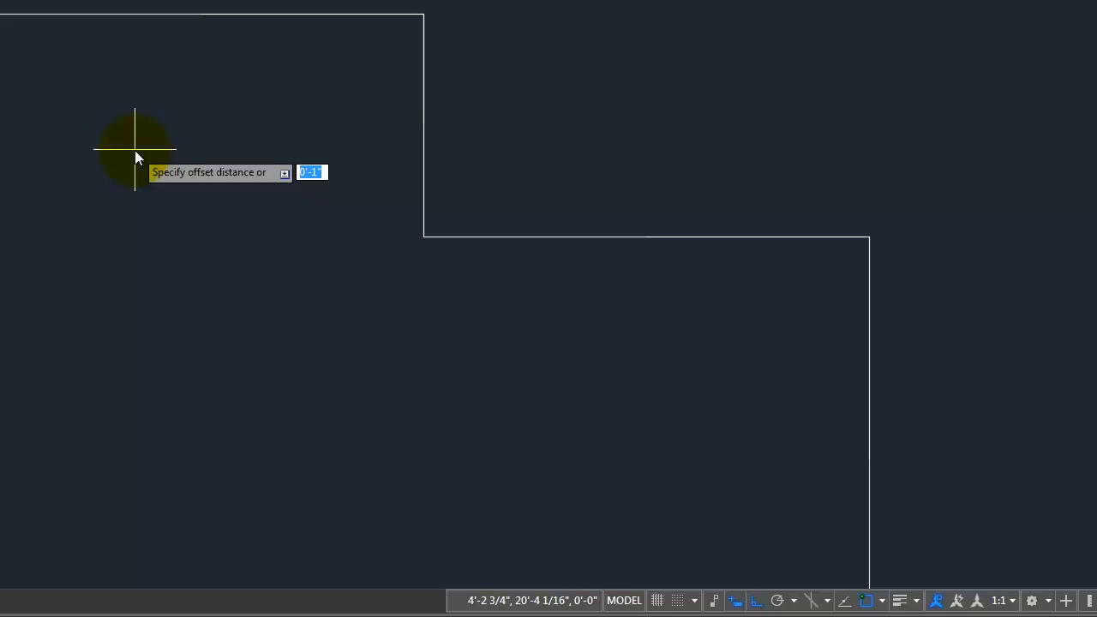
{"action": "type", "text": "6\""}
{"action": "key", "text": "Return"}
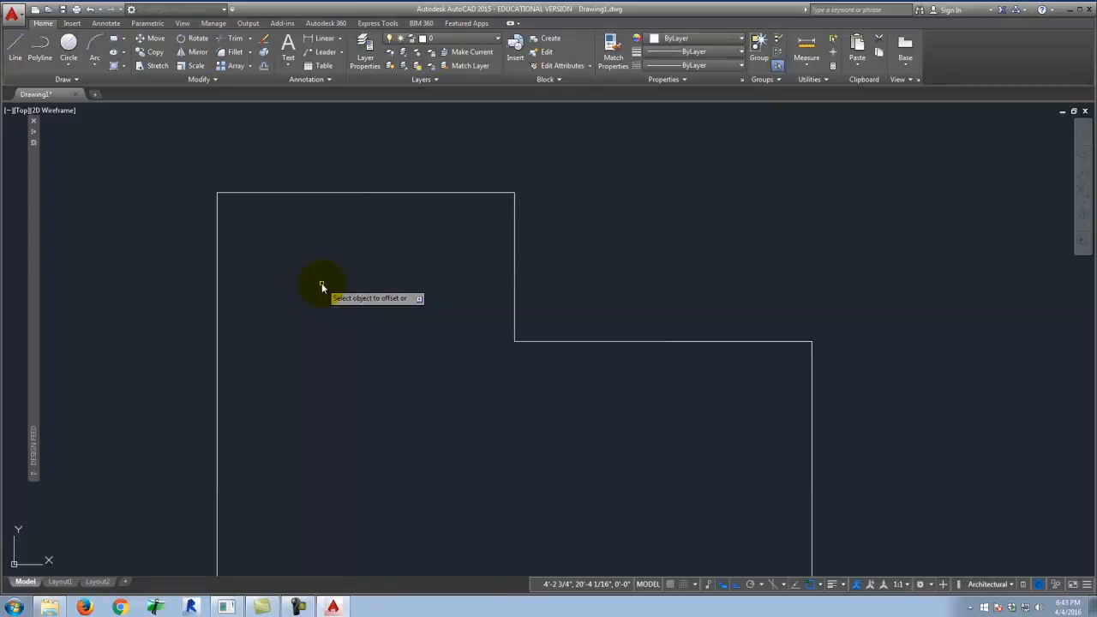
{"action": "left_click", "coordinate": [403, 192]}
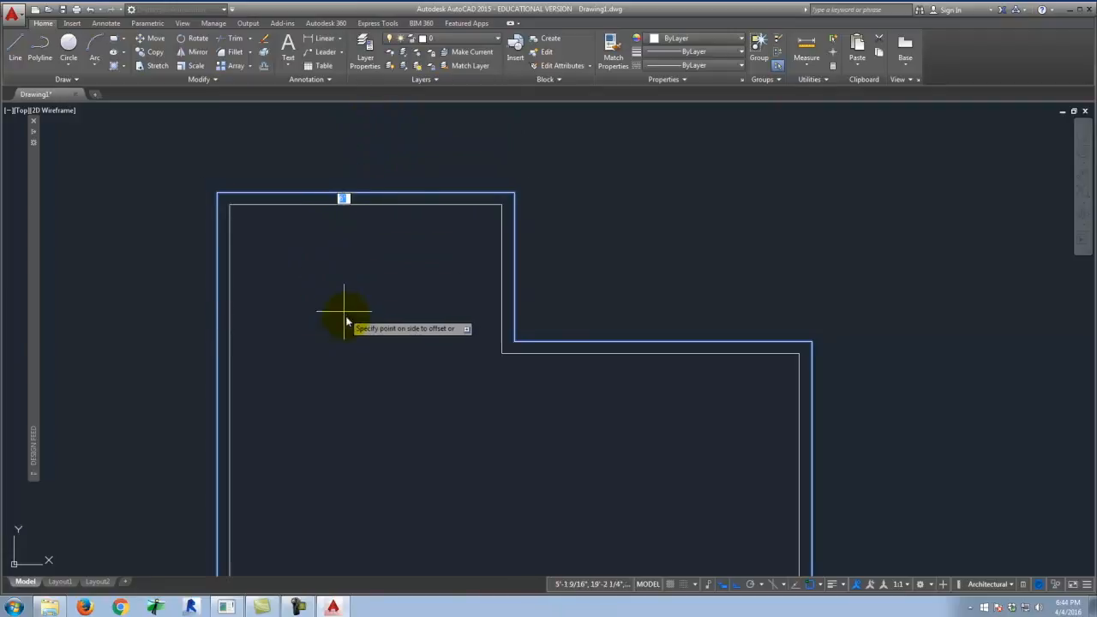
{"action": "left_click", "coordinate": [379, 344]}
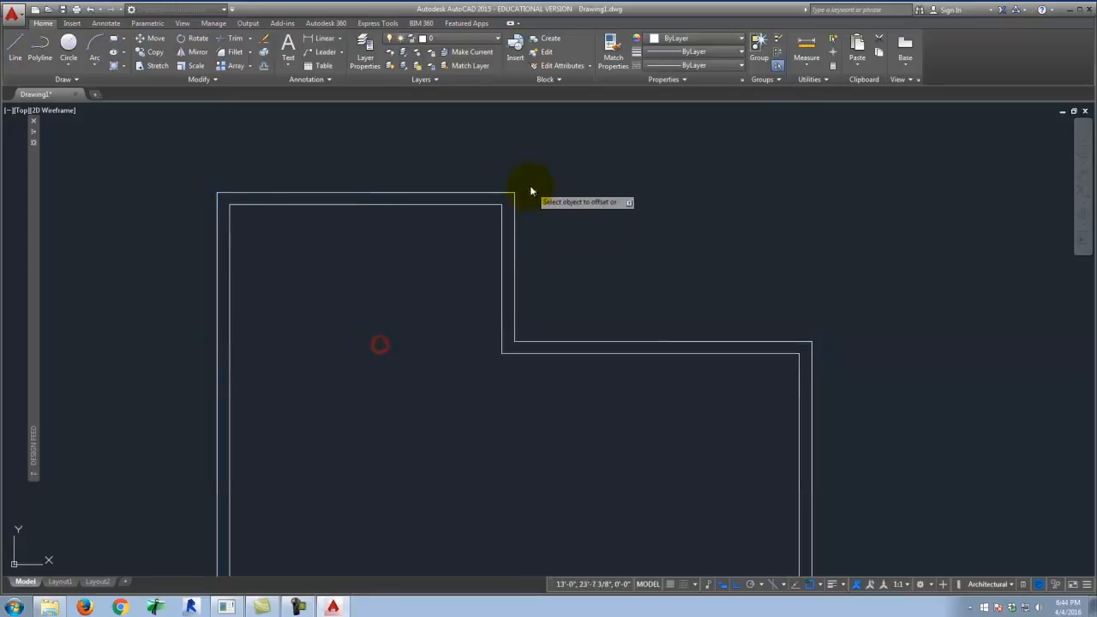
- With the same 6" distance, offset the inner outline inward once
{"action": "scroll", "coordinate": [358, 217], "scroll_direction": "down", "scroll_amount": 4}
{"action": "scroll", "coordinate": [440, 392], "scroll_direction": "up", "scroll_amount": 4}
{"action": "scroll", "coordinate": [587, 361], "scroll_direction": "down", "scroll_amount": 2}
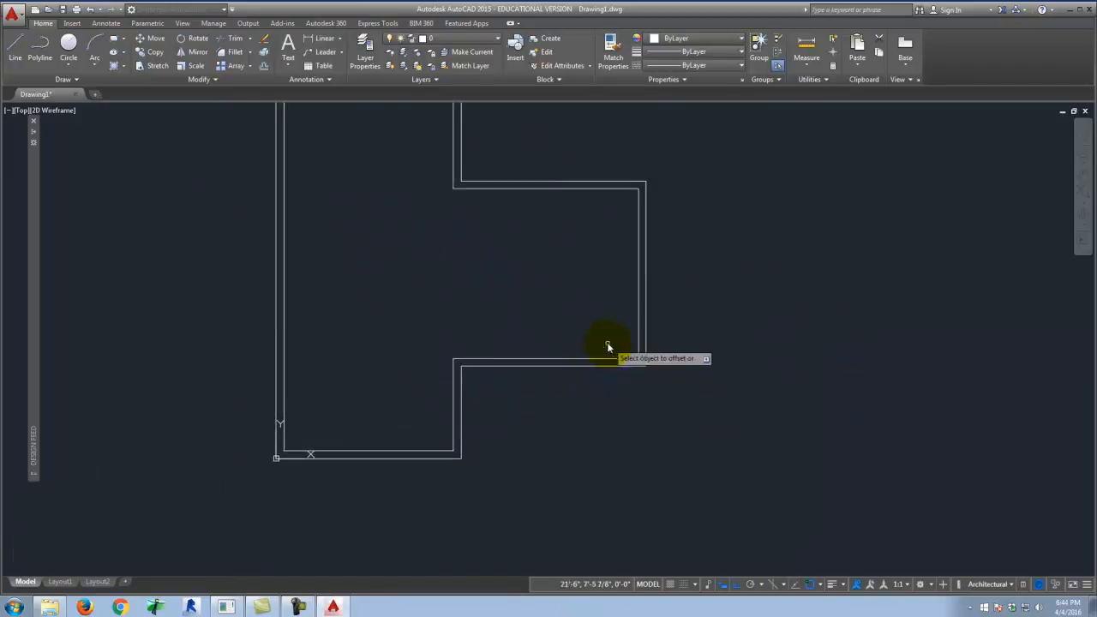
{"action": "scroll", "coordinate": [539, 411], "scroll_direction": "down", "scroll_amount": 2}
{"action": "scroll", "coordinate": [436, 240], "scroll_direction": "up", "scroll_amount": 2}
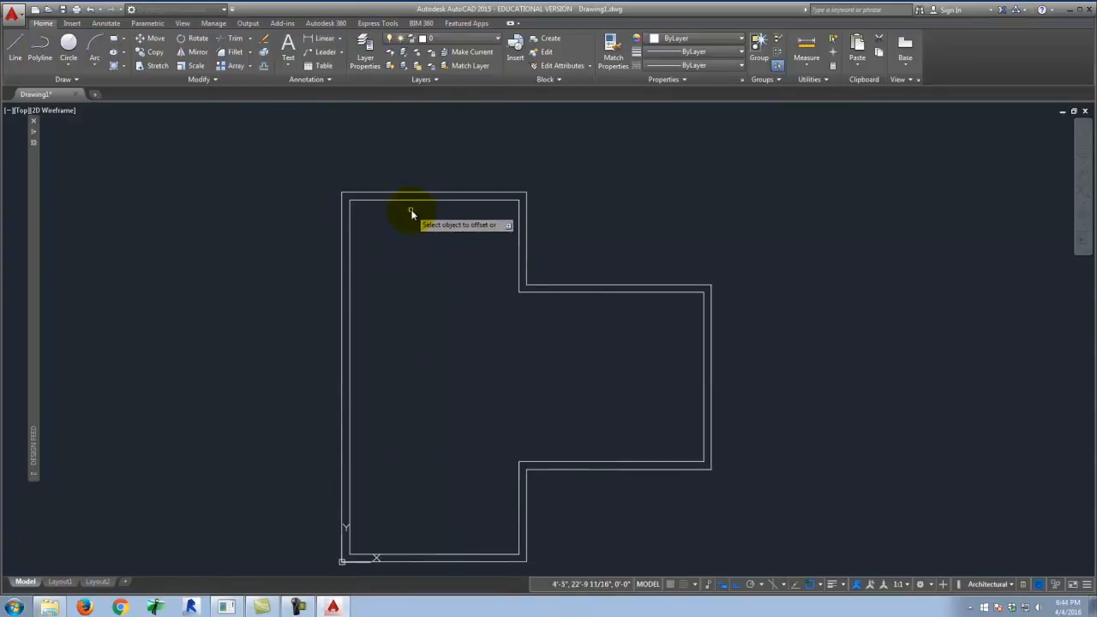
{"action": "left_click", "coordinate": [413, 198]}
{"action": "left_click", "coordinate": [428, 257]}
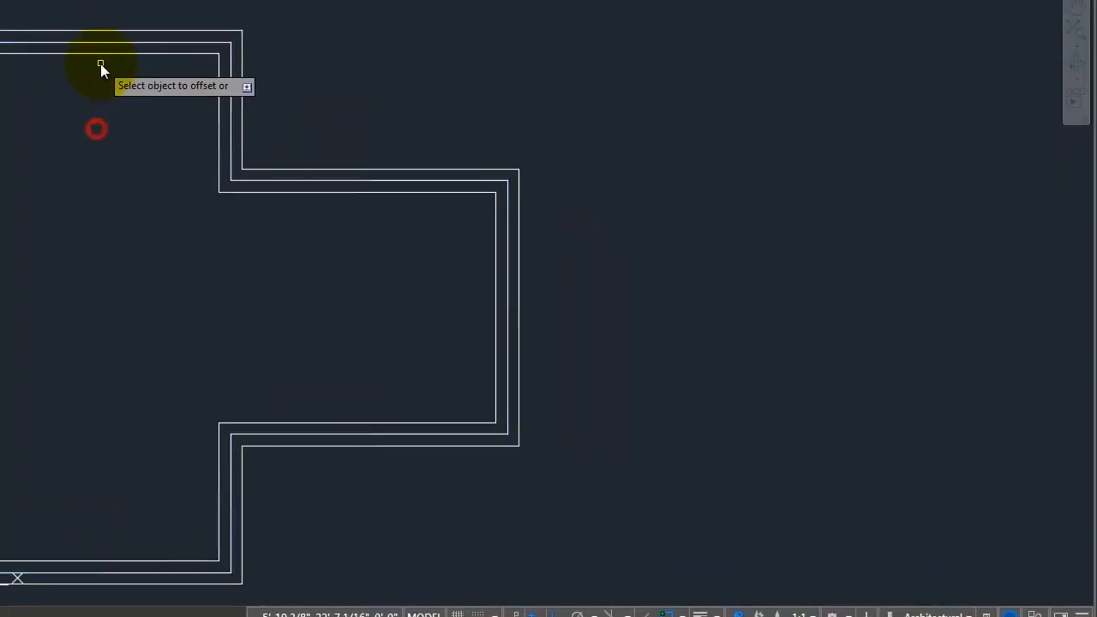
- Add three more 6" offsets inward, each taken from the newest innermost outline, and end the Offset command
{"action": "left_click", "coordinate": [100, 54]}
{"action": "left_click", "coordinate": [120, 103]}
{"action": "left_click", "coordinate": [112, 65]}
{"action": "left_click", "coordinate": [120, 147]}
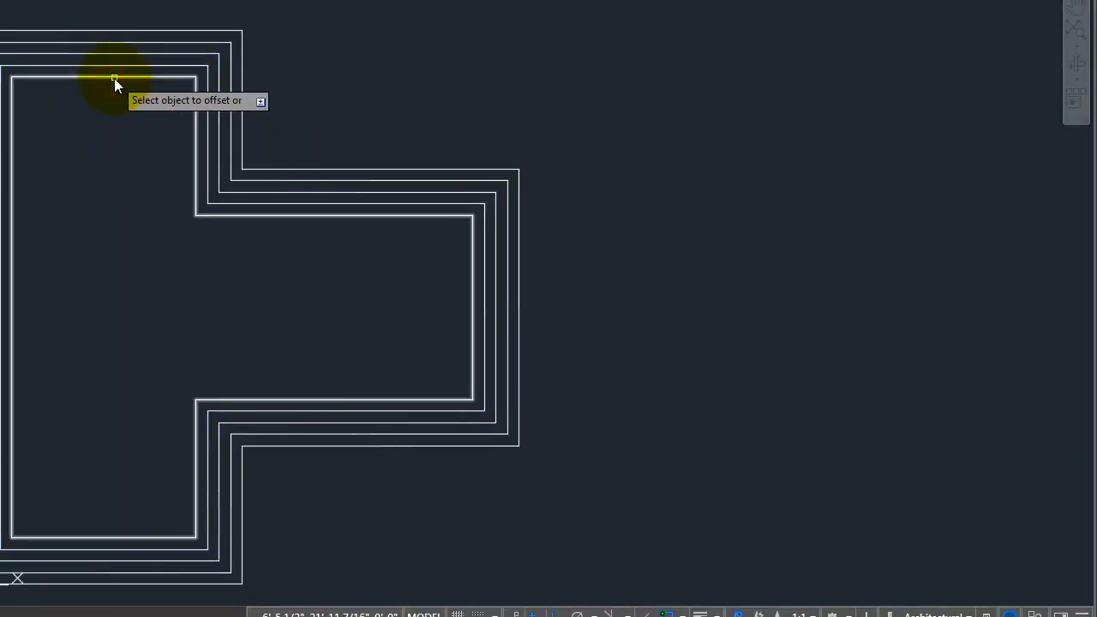
{"action": "left_click", "coordinate": [114, 78]}
{"action": "left_click", "coordinate": [121, 161]}
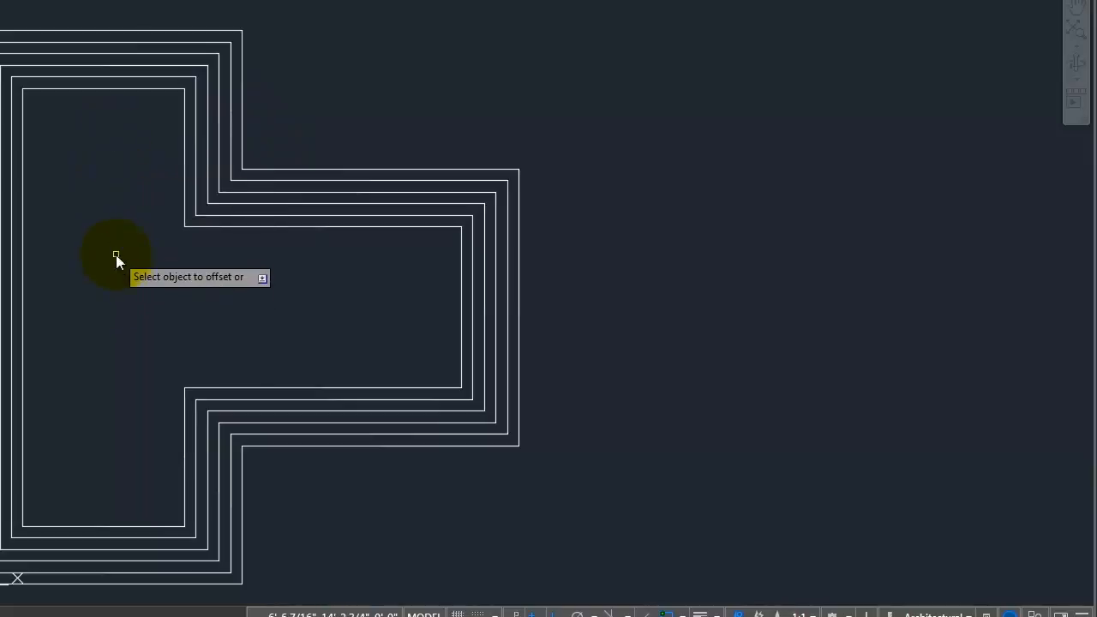
{"action": "key", "text": "Escape"}
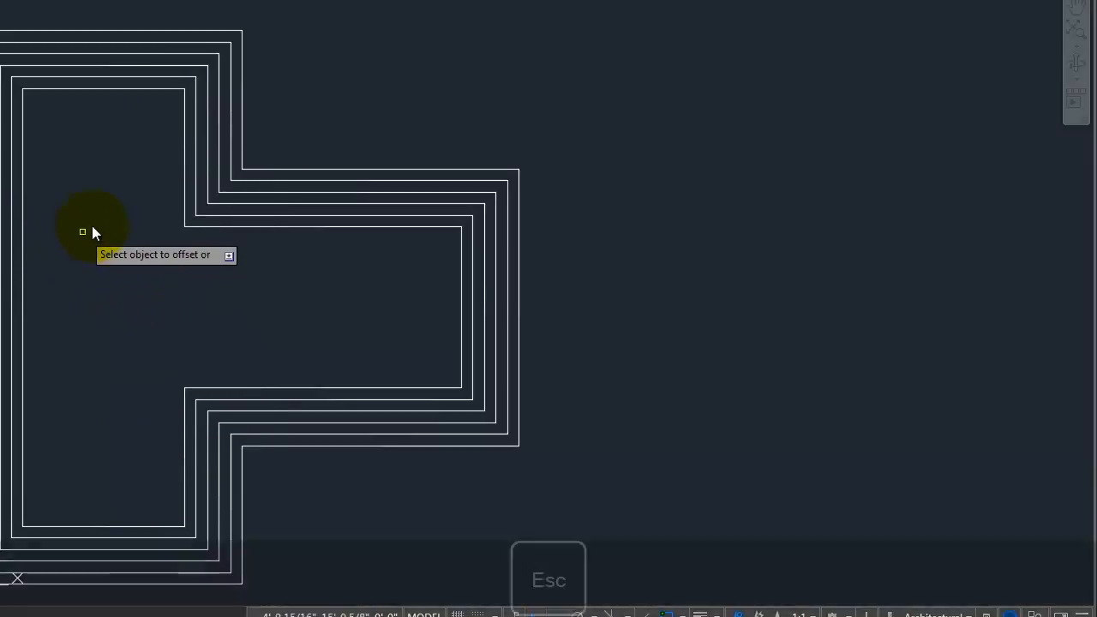
- Delete the extra inner offset outlines, keeping only the outer outline and its first 6" offset
{"action": "left_click", "coordinate": [111, 139]}
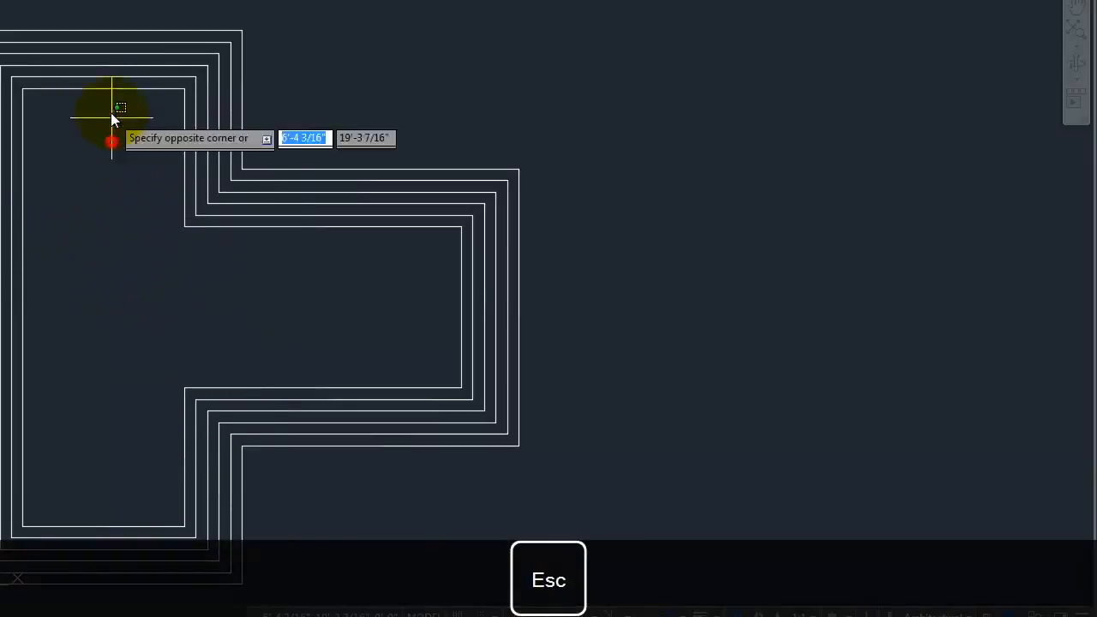
{"action": "left_click", "coordinate": [91, 53]}
{"action": "key", "text": "Delete"}
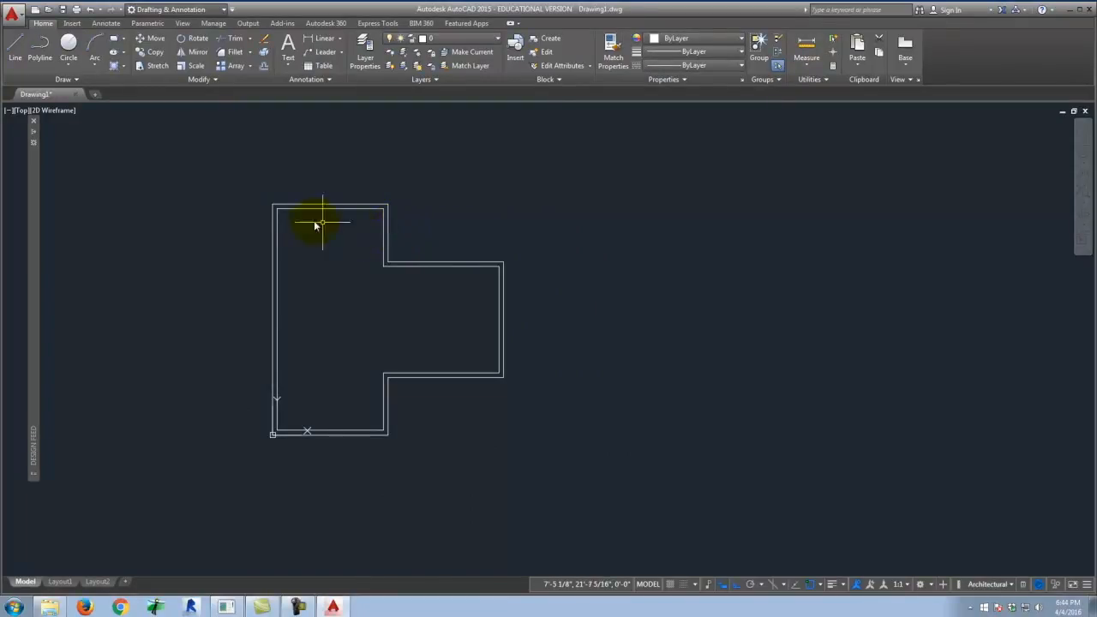
- Check which running object snap modes are enabled
{"action": "scroll", "coordinate": [317, 377], "scroll_direction": "up", "scroll_amount": 2}
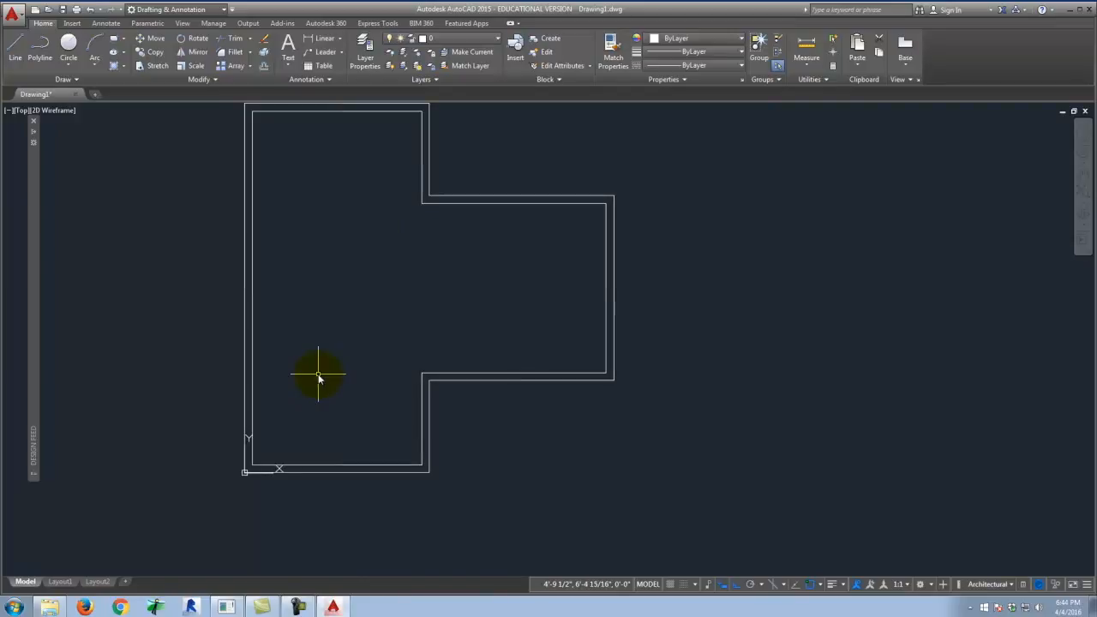
{"action": "scroll", "coordinate": [360, 448], "scroll_direction": "down", "scroll_amount": 2}
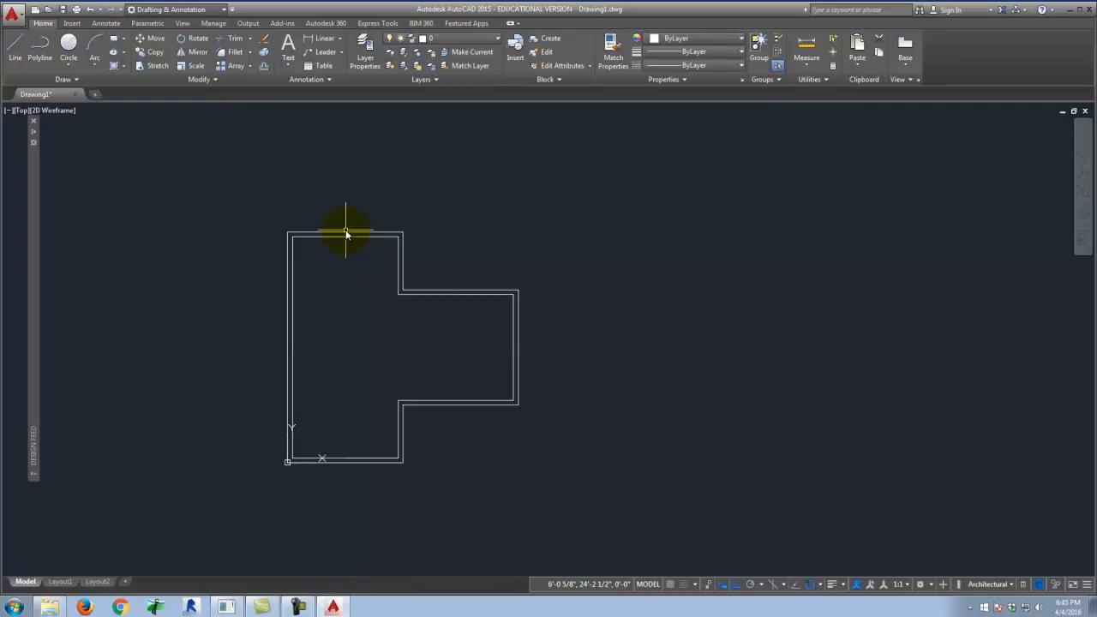
{"action": "scroll", "coordinate": [357, 228], "scroll_direction": "up", "scroll_amount": 4}
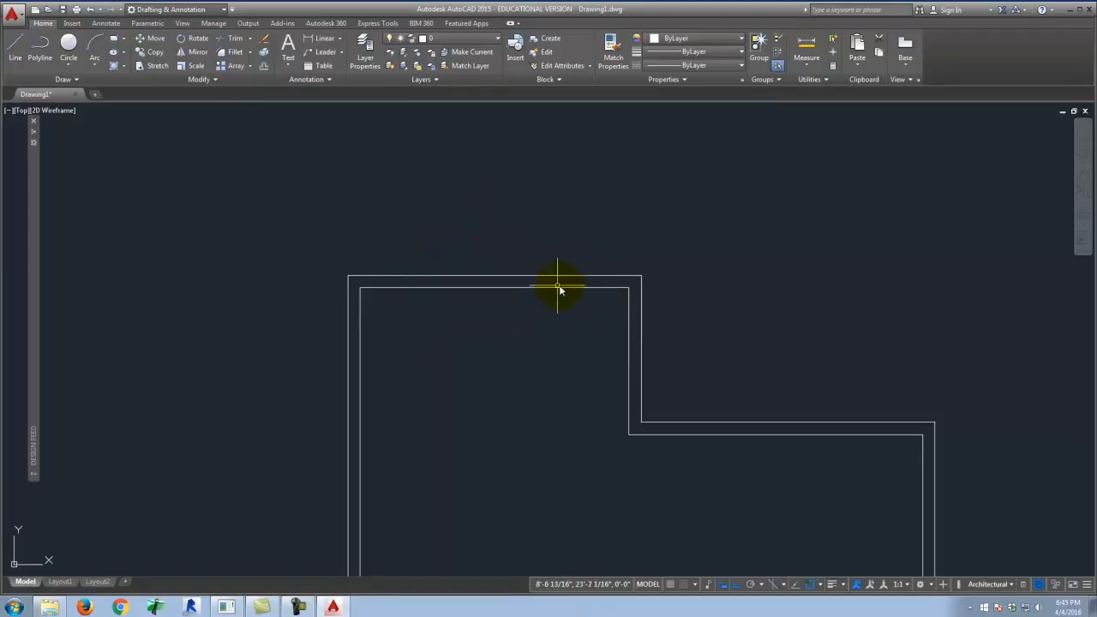
{"action": "left_click", "coordinate": [820, 586]}
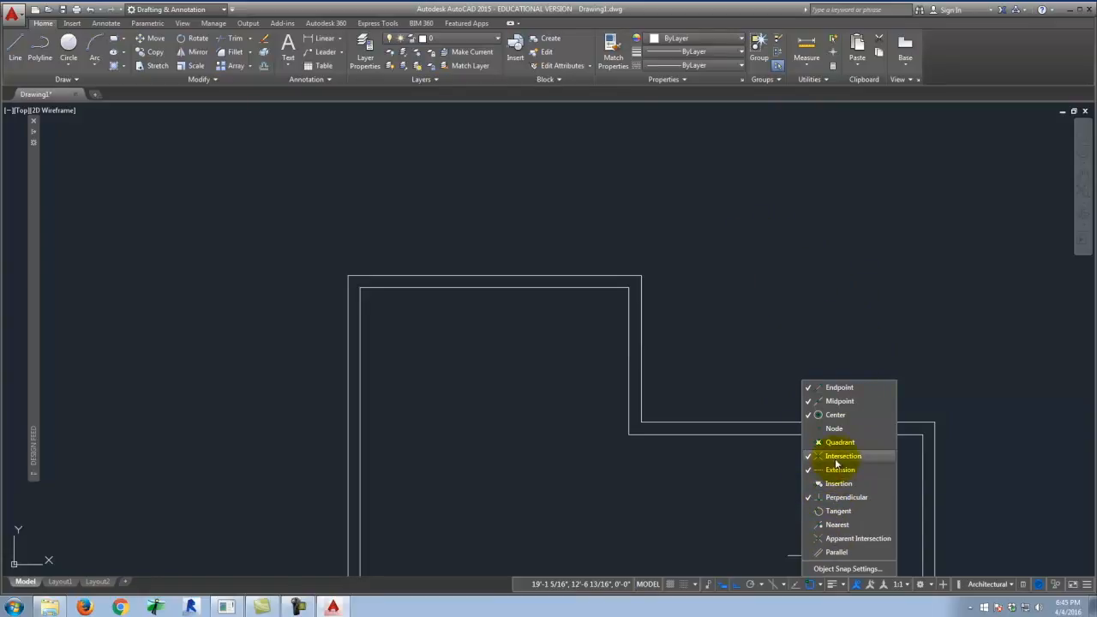
{"action": "left_click", "coordinate": [467, 230]}
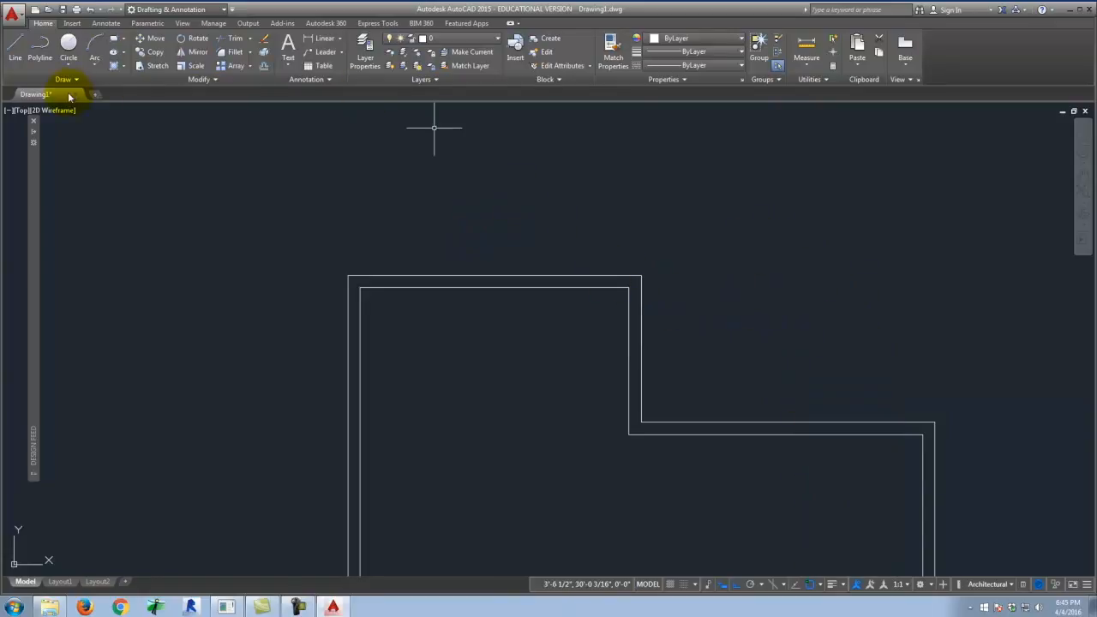
- Draw a polyline across the upper wall from the inner outline's midpoint to the outer outline, using object snaps
{"action": "left_click", "coordinate": [38, 53]}
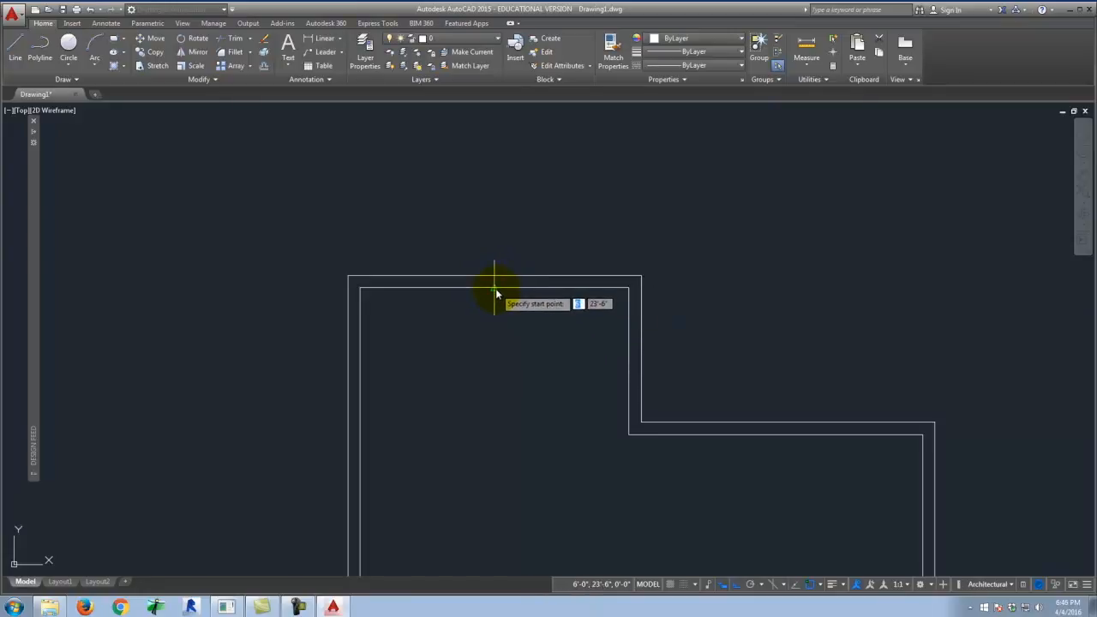
{"action": "left_click", "coordinate": [494, 276]}
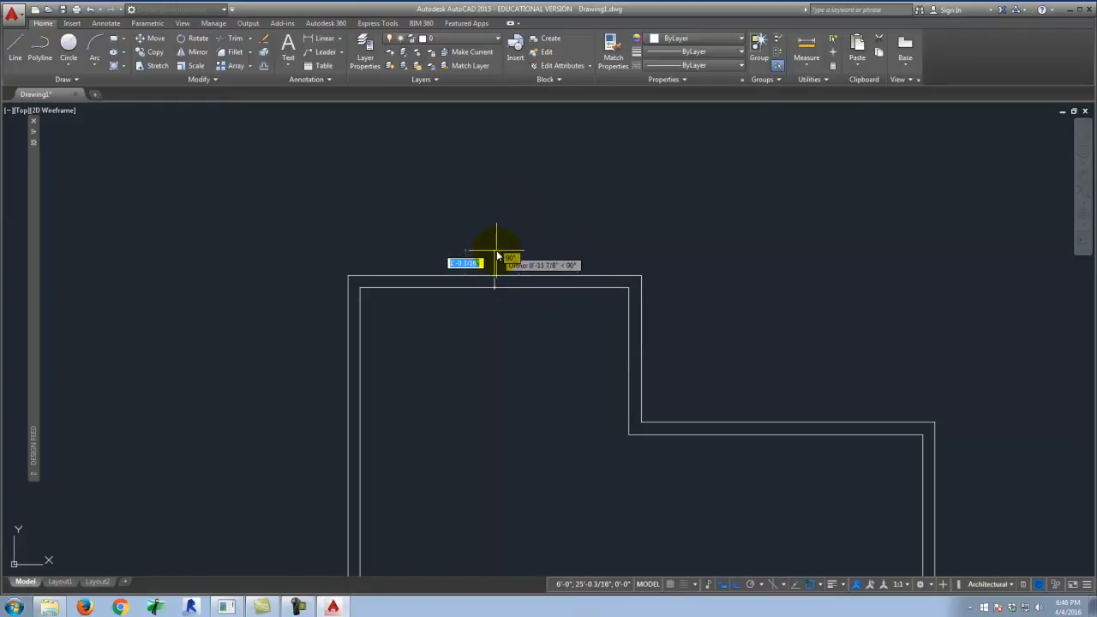
{"action": "key", "text": "Return"}
{"action": "scroll", "coordinate": [505, 281], "scroll_direction": "up", "scroll_amount": 6}
{"action": "scroll", "coordinate": [409, 272], "scroll_direction": "up", "scroll_amount": 2}
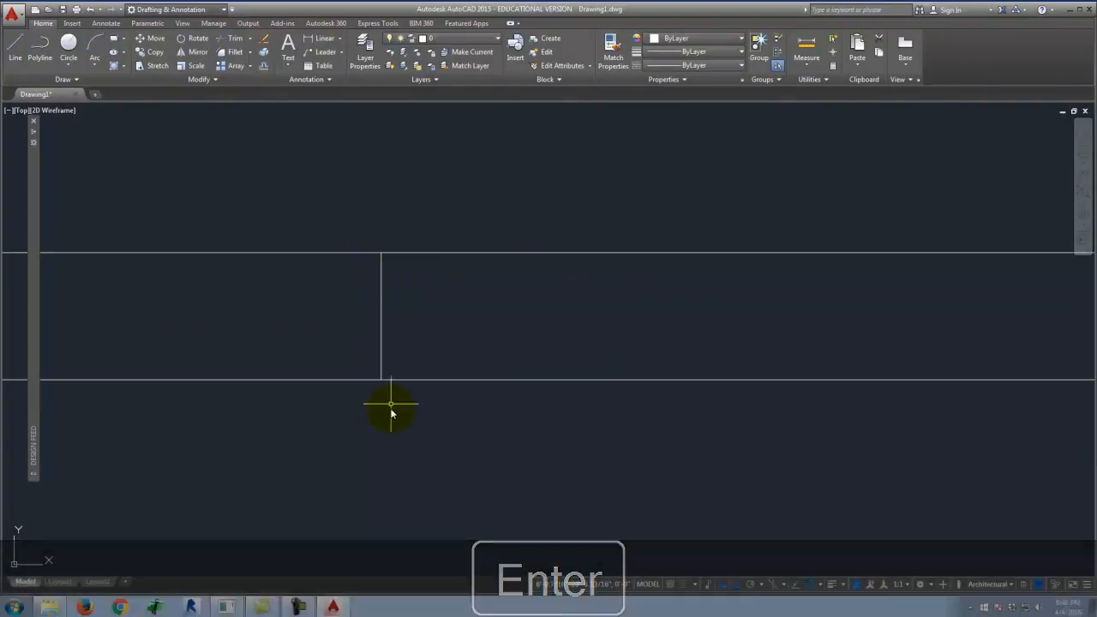
{"action": "scroll", "coordinate": [463, 399], "scroll_direction": "down", "scroll_amount": 2}
{"action": "scroll", "coordinate": [428, 283], "scroll_direction": "down", "scroll_amount": 6}
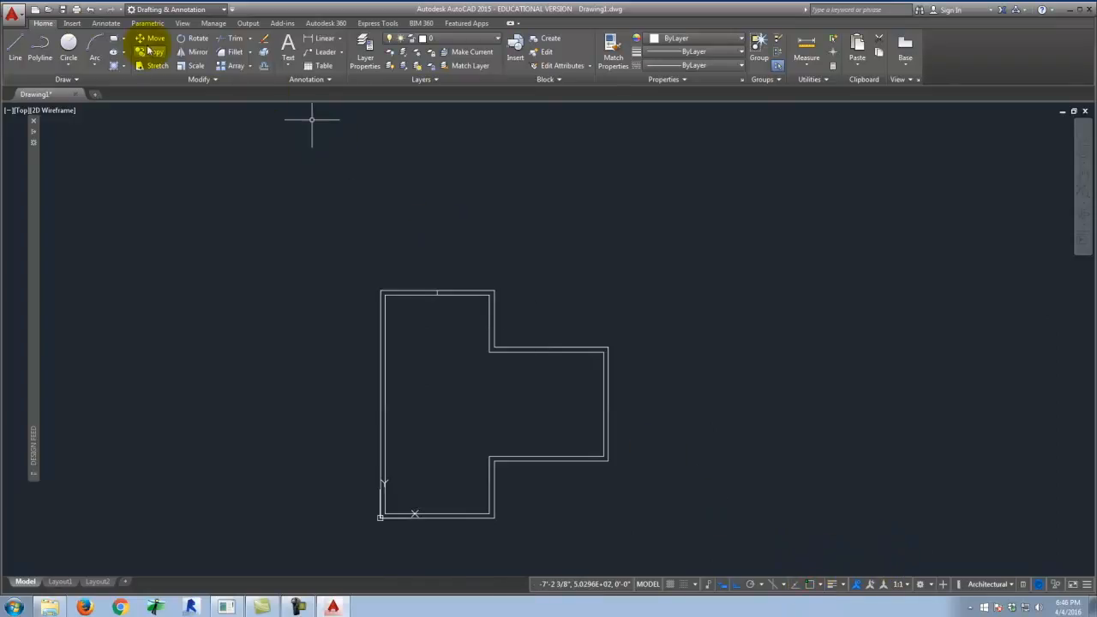
- Draw a line across the upper wall near its midpoint by eye, without object snap, from the inner to the outer outline
{"action": "left_click", "coordinate": [19, 47]}
{"action": "scroll", "coordinate": [456, 316], "scroll_direction": "up", "scroll_amount": 3}
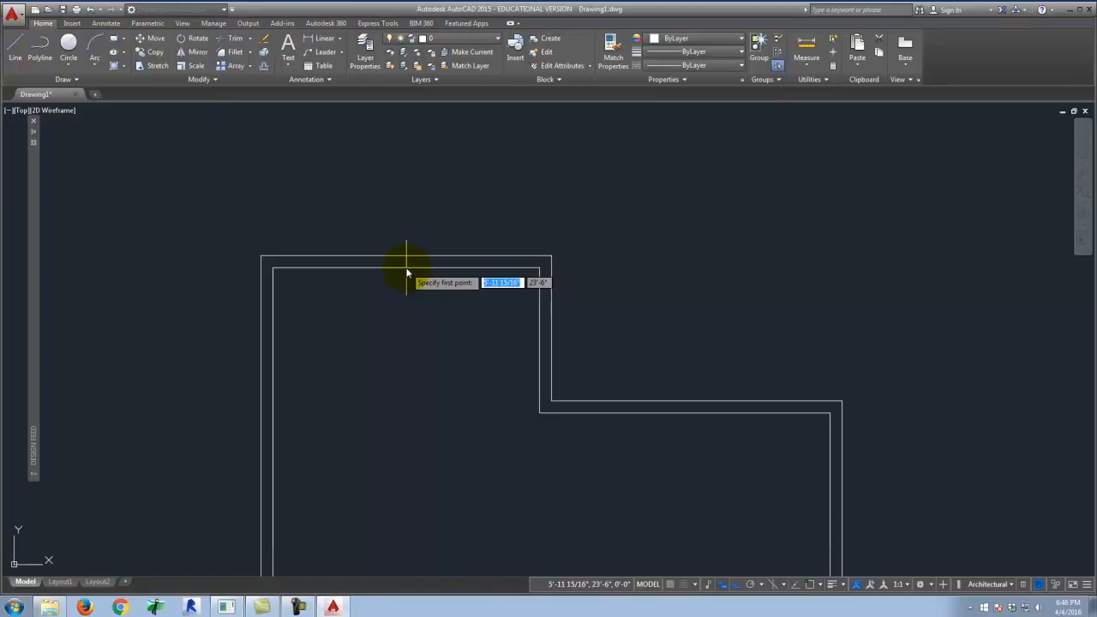
{"action": "left_click", "coordinate": [406, 268]}
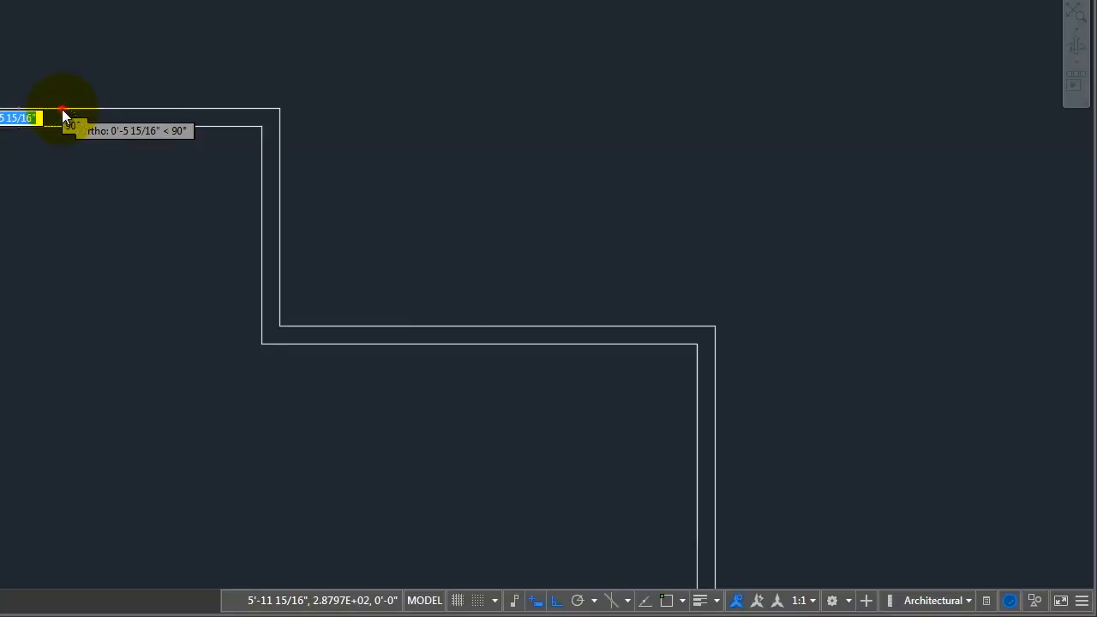
{"action": "left_click", "coordinate": [62, 110]}
{"action": "key", "text": "Return"}
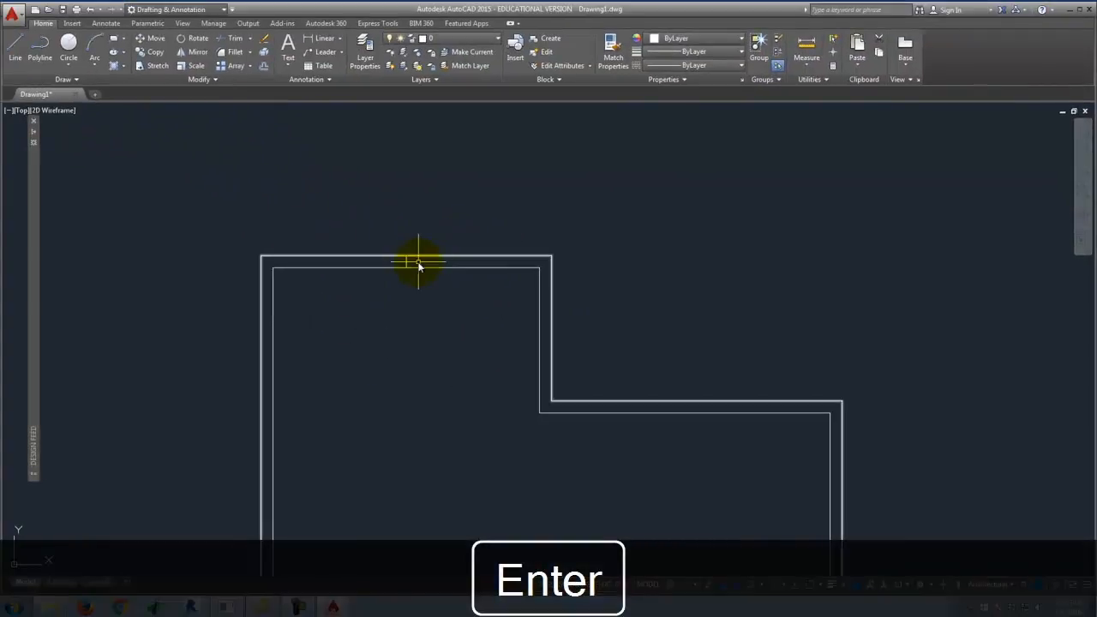
- Compare both ends of the line placed by eye with the snapped polyline, and delete the line placed by eye
{"action": "scroll", "coordinate": [411, 264], "scroll_direction": "up", "scroll_amount": 8}
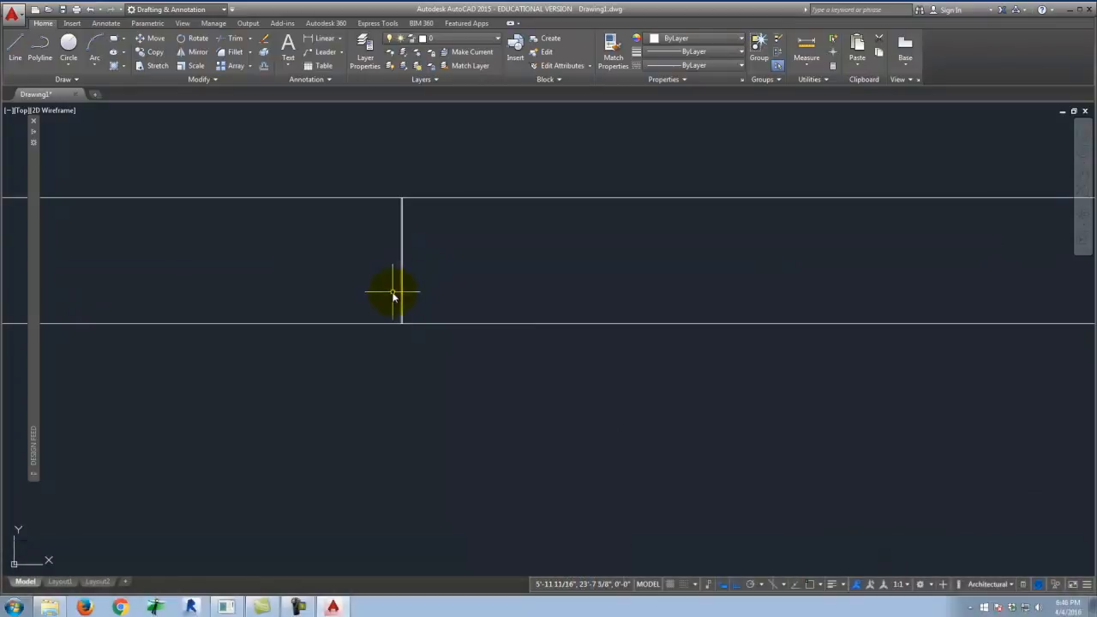
{"action": "scroll", "coordinate": [394, 291], "scroll_direction": "up", "scroll_amount": 4}
{"action": "scroll", "coordinate": [406, 385], "scroll_direction": "up", "scroll_amount": 6}
{"action": "scroll", "coordinate": [467, 426], "scroll_direction": "up", "scroll_amount": 4}
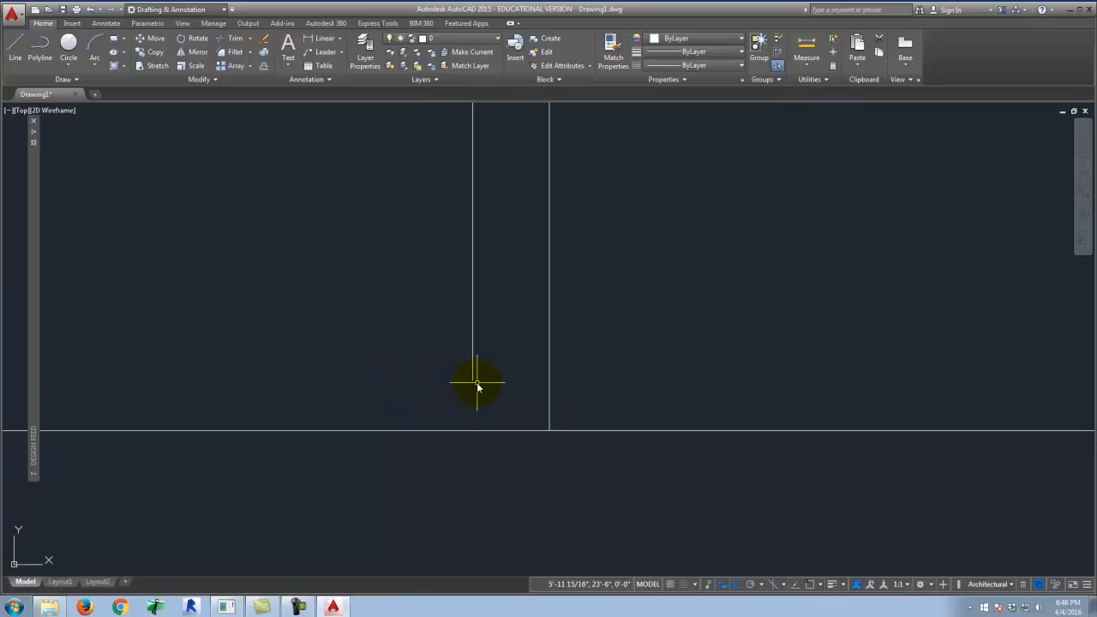
{"action": "scroll", "coordinate": [504, 411], "scroll_direction": "up", "scroll_amount": 4}
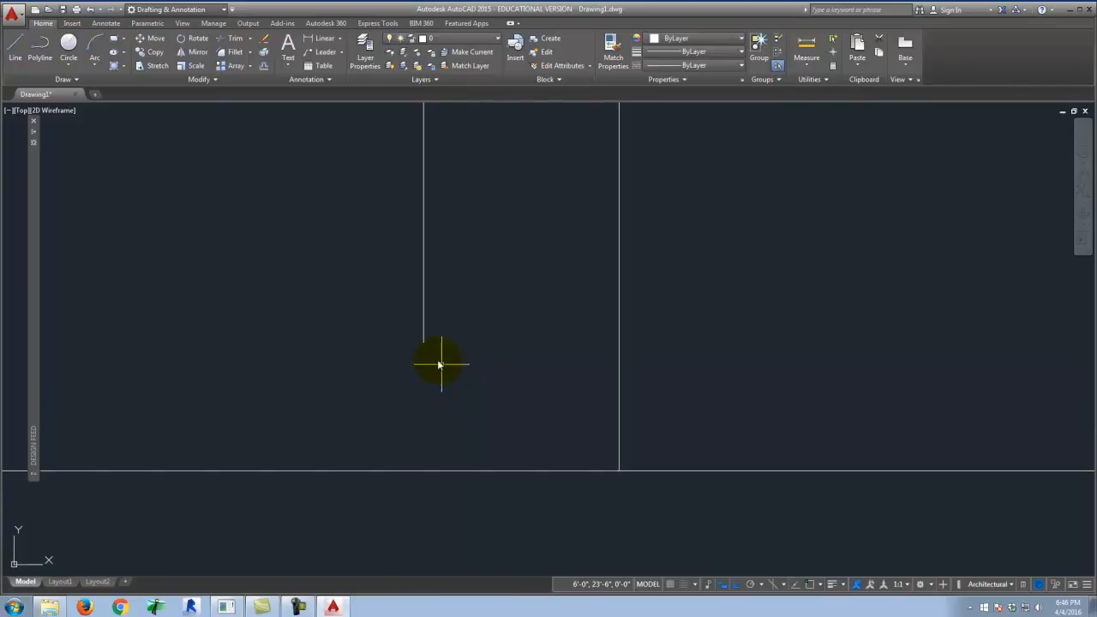
{"action": "left_click", "coordinate": [424, 334]}
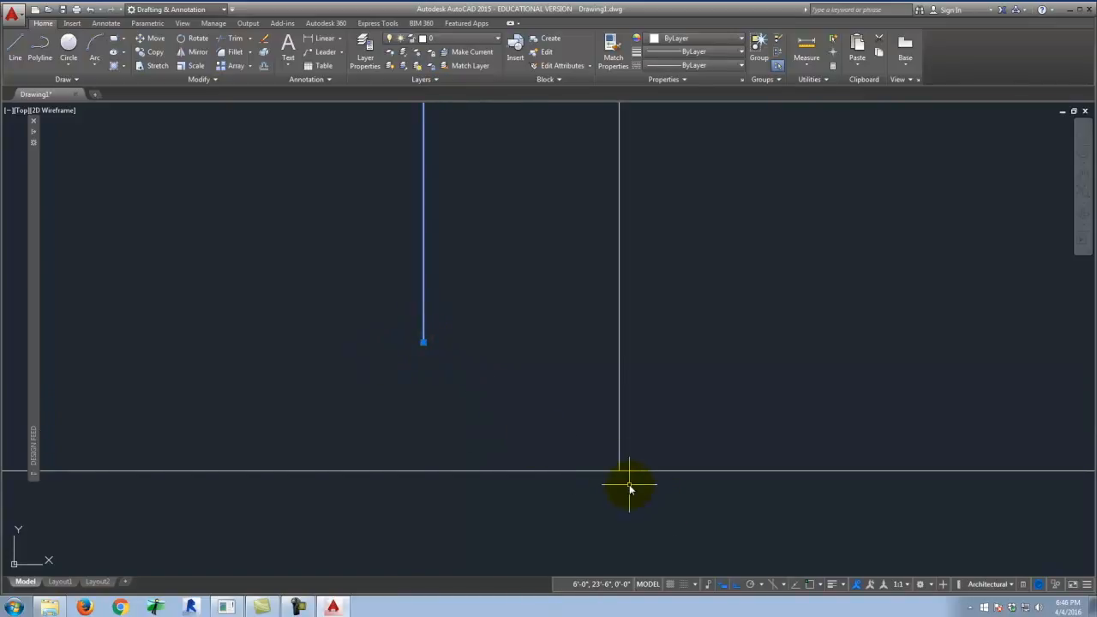
{"action": "scroll", "coordinate": [518, 484], "scroll_direction": "down", "scroll_amount": 10}
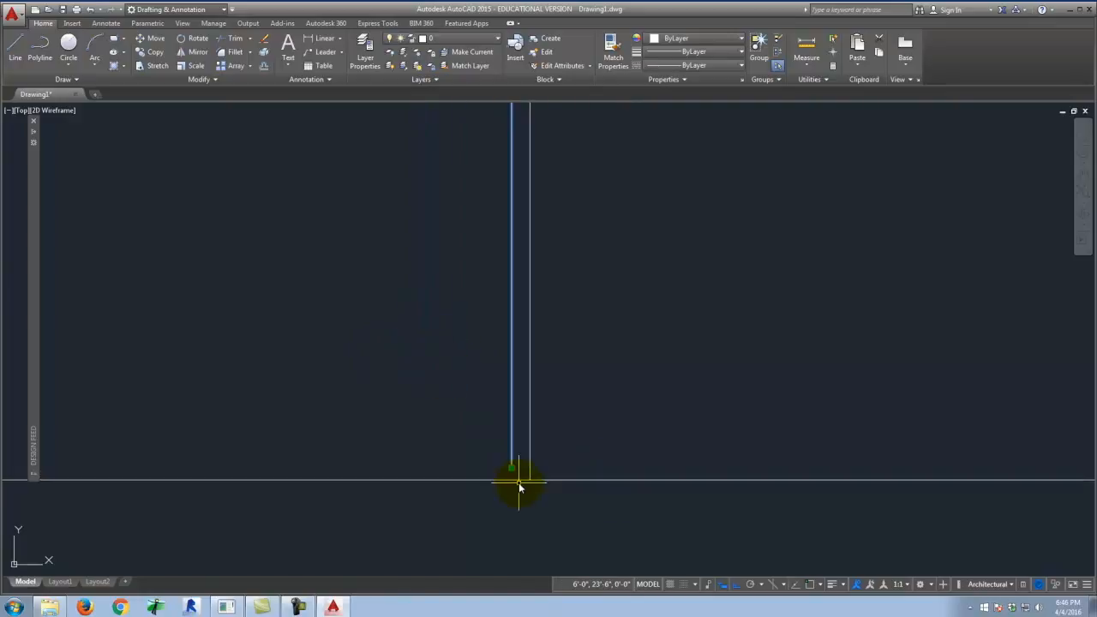
{"action": "scroll", "coordinate": [517, 486], "scroll_direction": "down", "scroll_amount": 4}
{"action": "scroll", "coordinate": [514, 293], "scroll_direction": "up", "scroll_amount": 10}
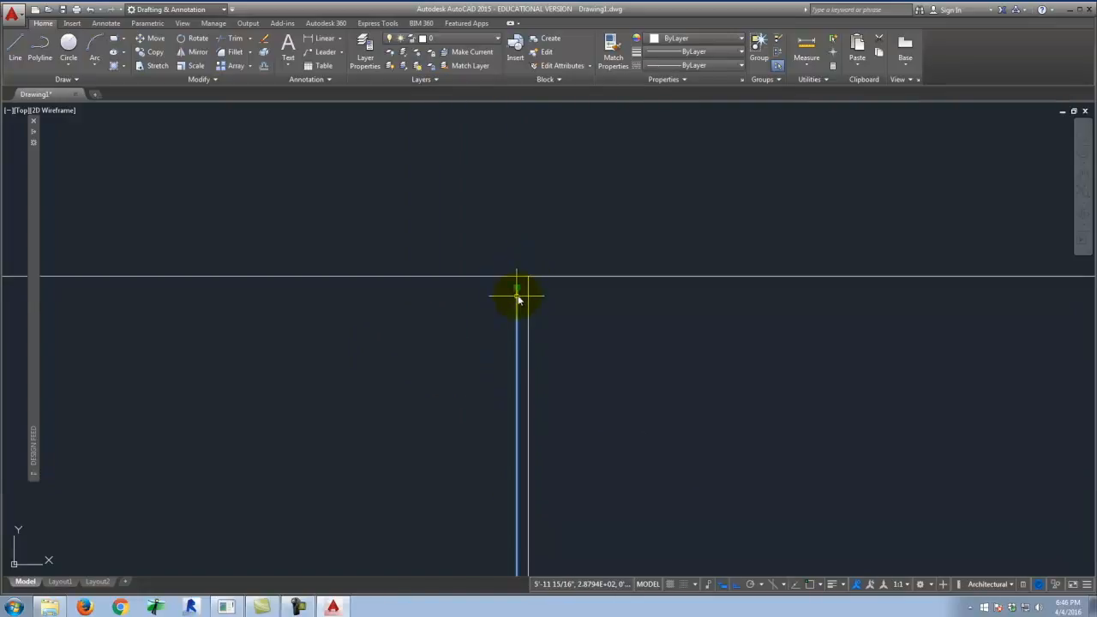
{"action": "scroll", "coordinate": [488, 313], "scroll_direction": "up", "scroll_amount": 8}
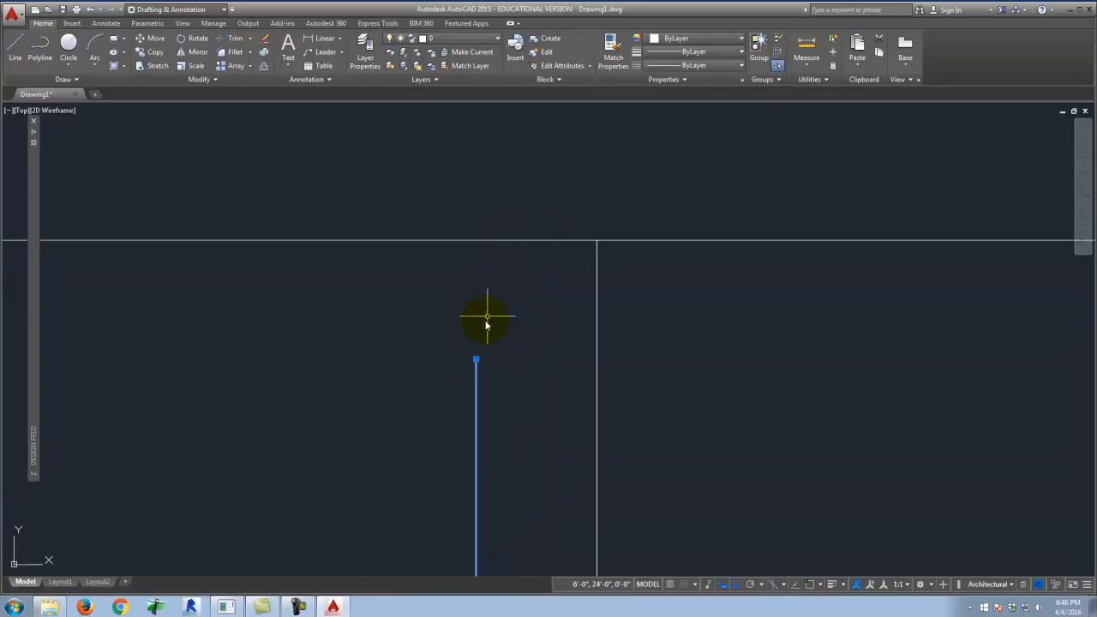
{"action": "scroll", "coordinate": [526, 421], "scroll_direction": "down", "scroll_amount": 4}
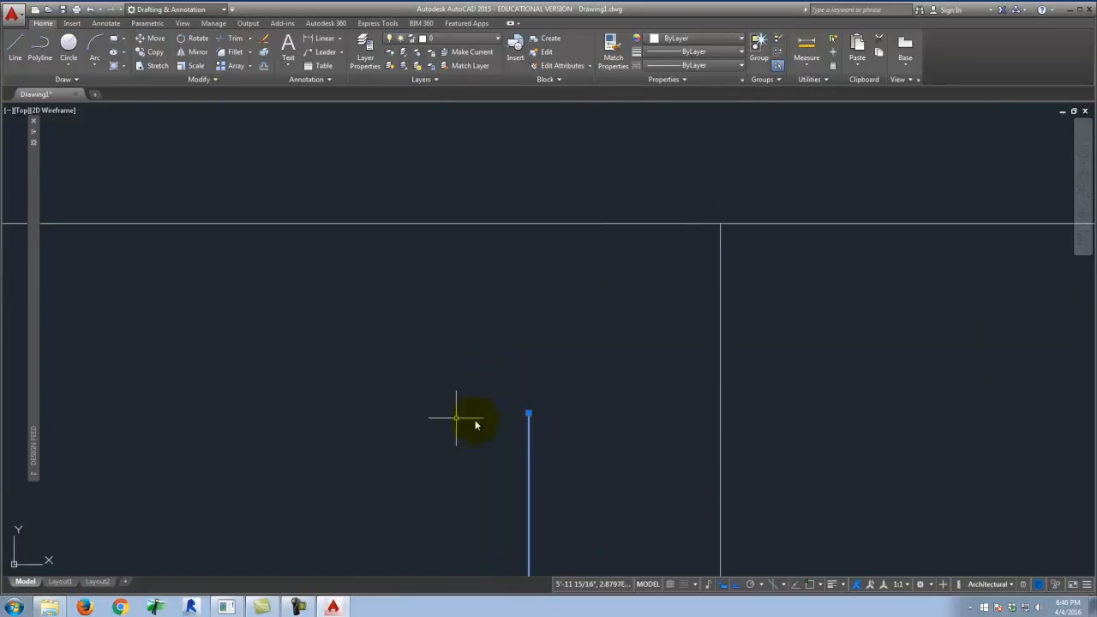
{"action": "scroll", "coordinate": [483, 351], "scroll_direction": "down", "scroll_amount": 5}
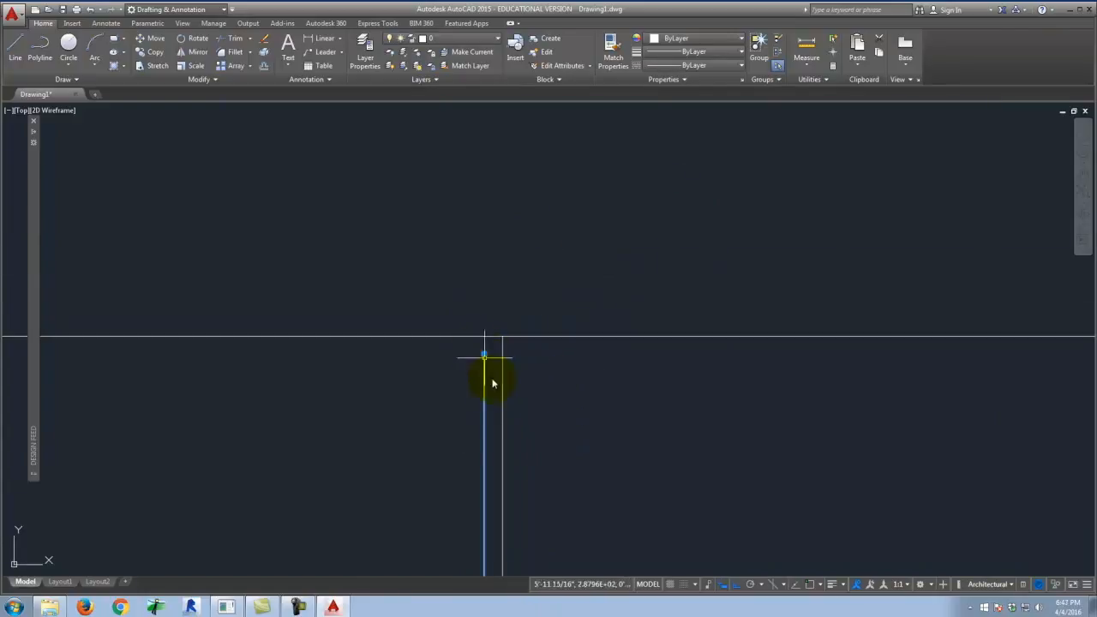
{"action": "key", "text": "Delete"}
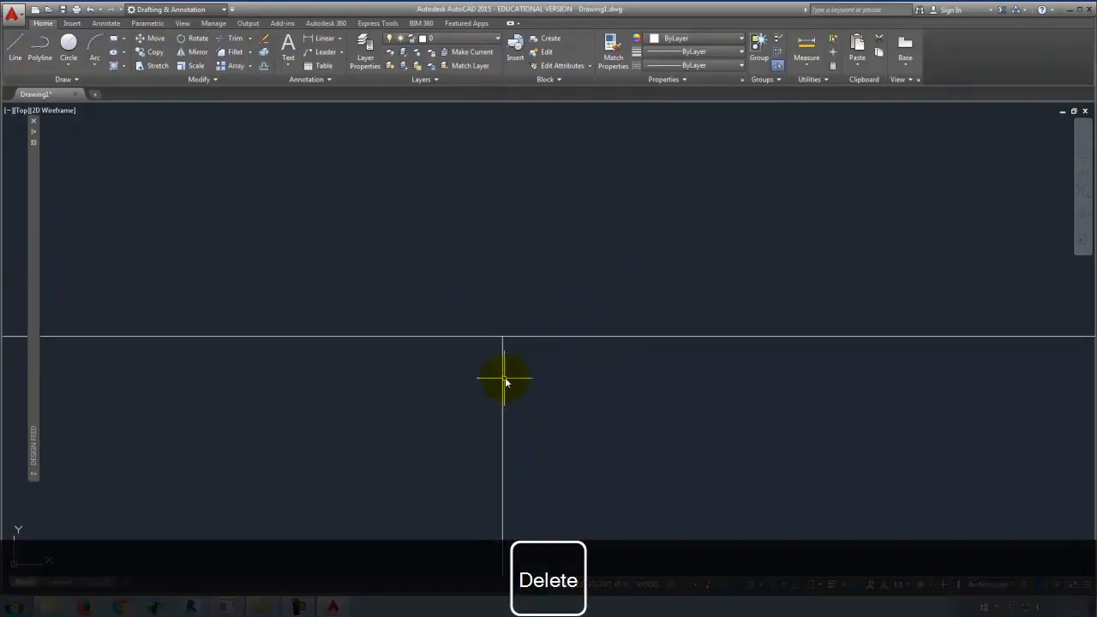
- Examine up close how the remaining snapped polyline meets the outer outline of the upper wall
{"action": "scroll", "coordinate": [499, 342], "scroll_direction": "up", "scroll_amount": 8}
{"action": "scroll", "coordinate": [539, 247], "scroll_direction": "up", "scroll_amount": 8}
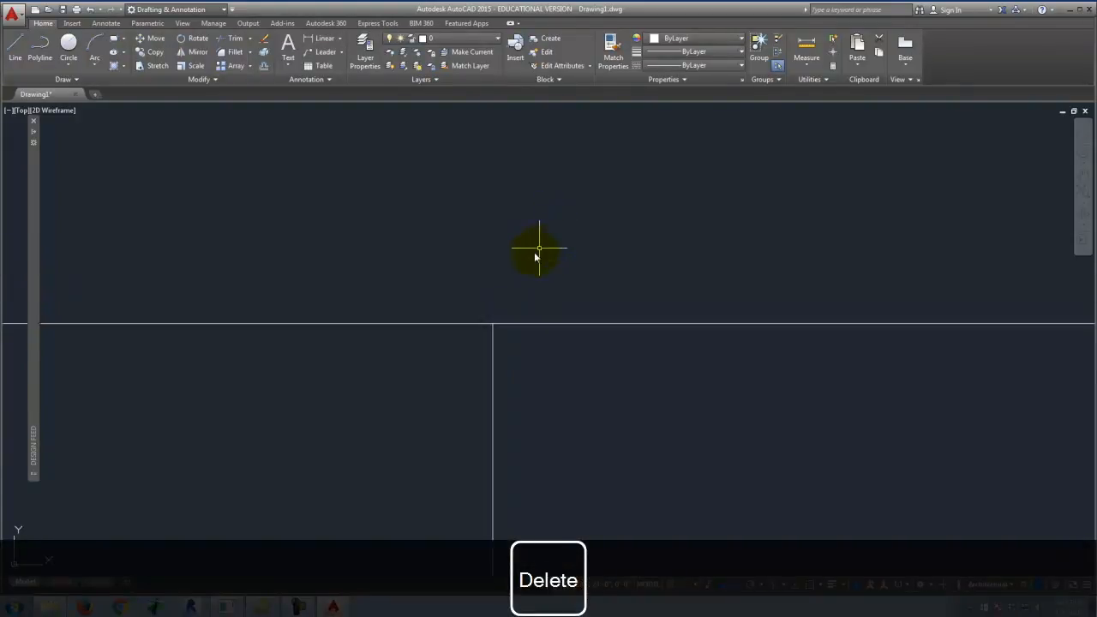
{"action": "scroll", "coordinate": [461, 355], "scroll_direction": "up", "scroll_amount": 3}
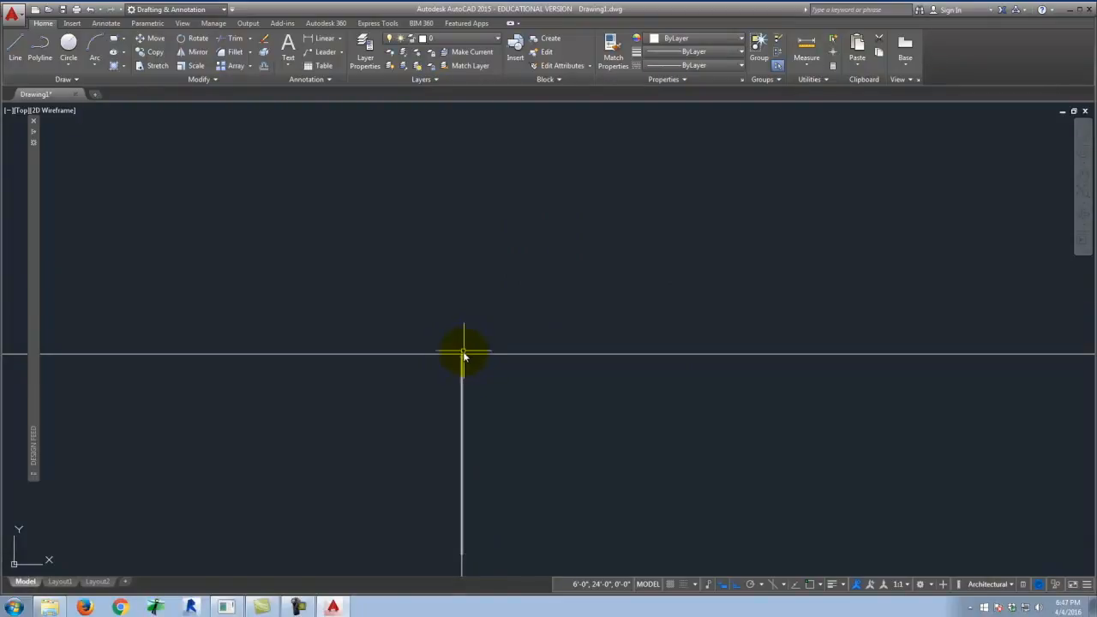
{"action": "scroll", "coordinate": [493, 295], "scroll_direction": "down", "scroll_amount": 5}
{"action": "scroll", "coordinate": [503, 287], "scroll_direction": "up", "scroll_amount": 8}
{"action": "scroll", "coordinate": [626, 431], "scroll_direction": "down", "scroll_amount": 2}
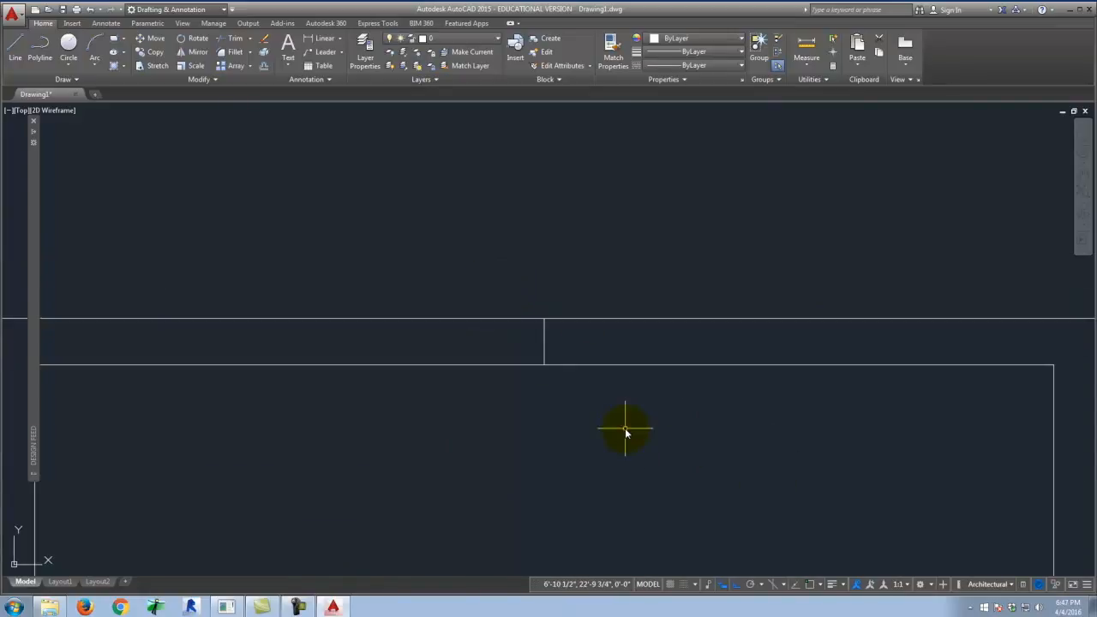
{"action": "scroll", "coordinate": [526, 283], "scroll_direction": "down", "scroll_amount": 2}
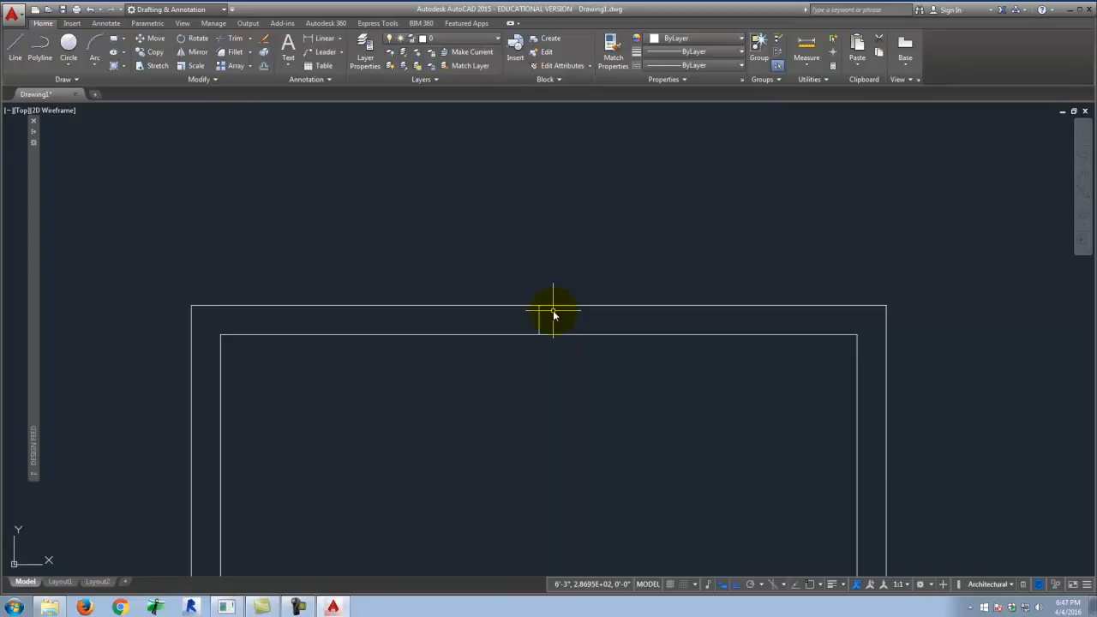
{"action": "left_click", "coordinate": [552, 316]}
{"action": "key", "text": "Return"}
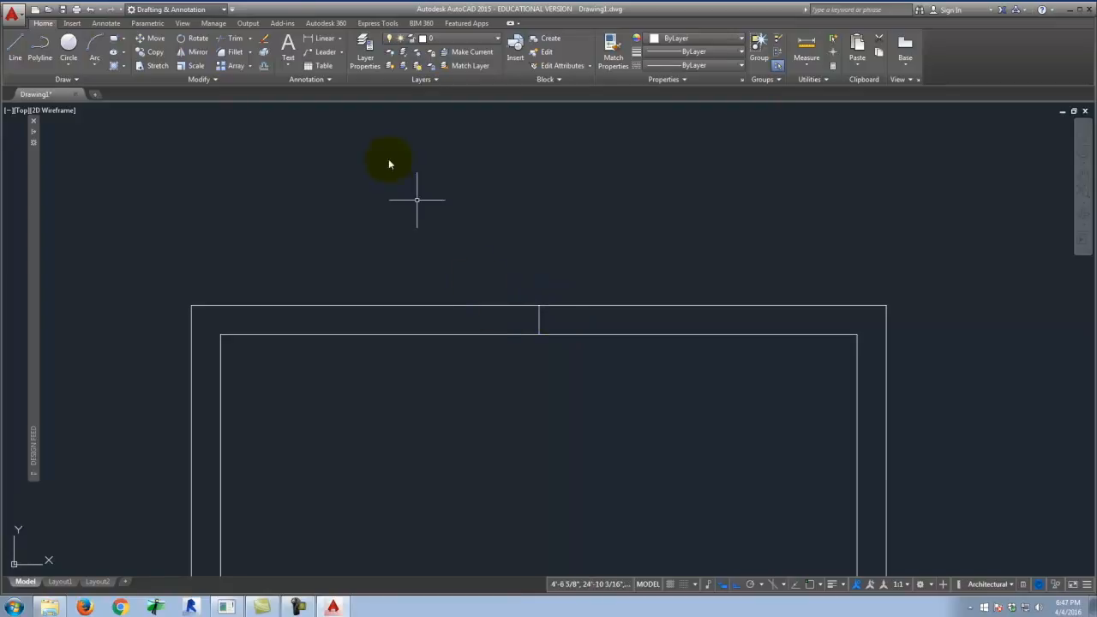
{"action": "left_click", "coordinate": [266, 70]}
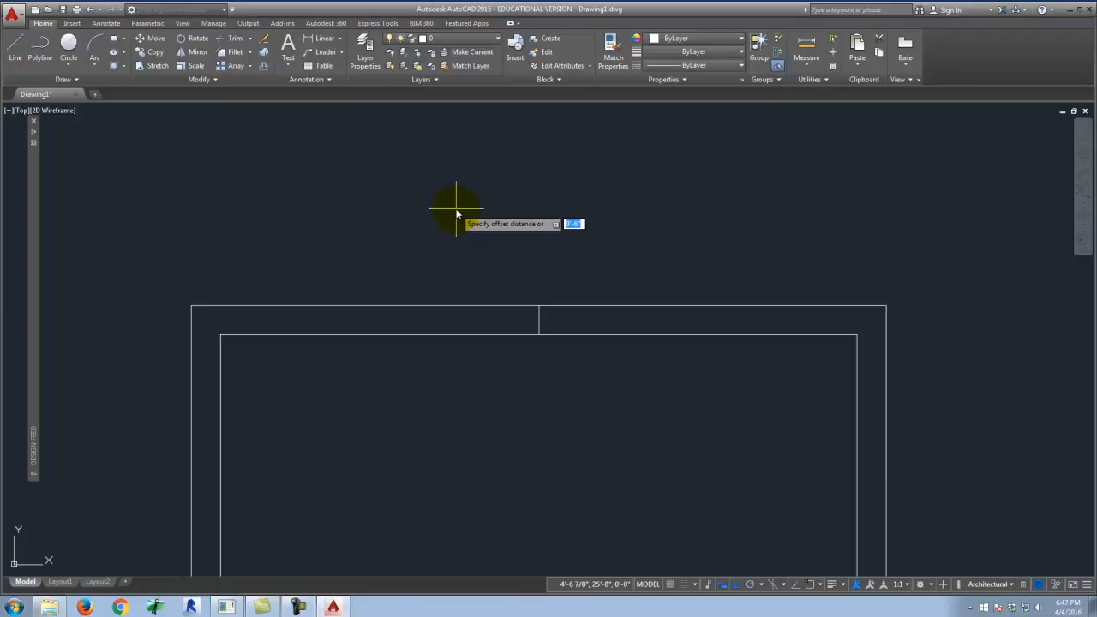
{"action": "type", "text": "18"}
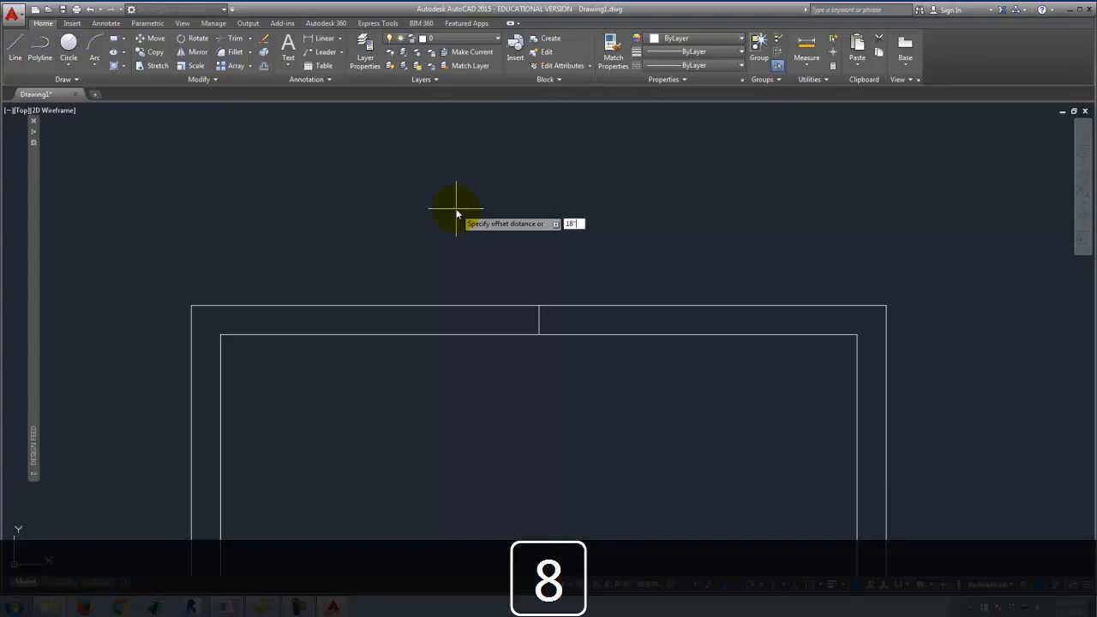
{"action": "key", "text": "Return"}
{"action": "key", "text": "Escape"}
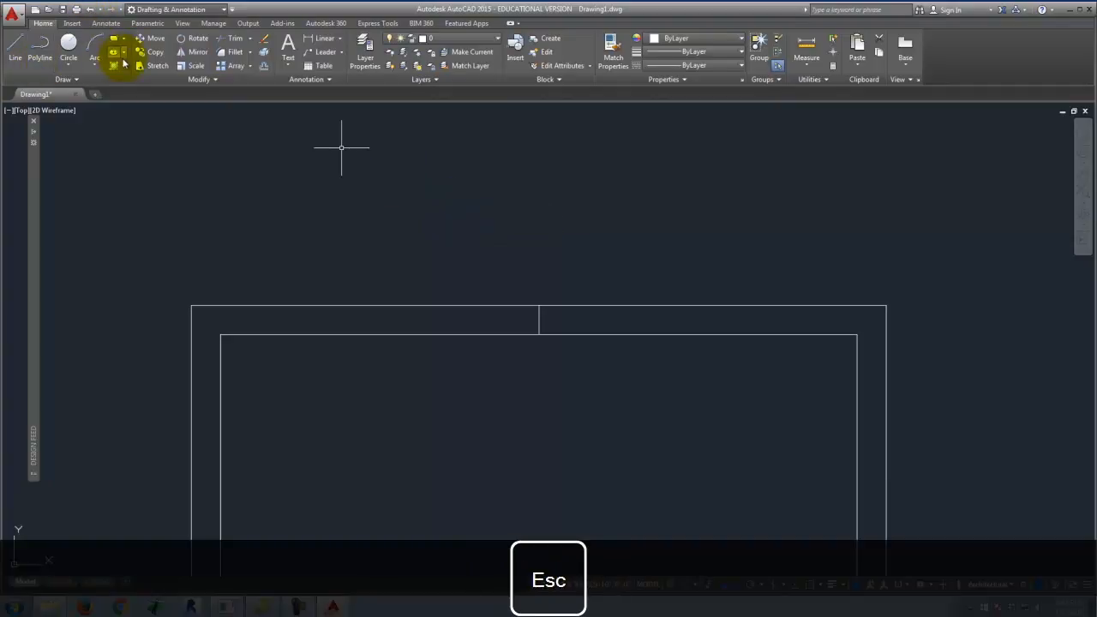
- Offset the midpoint line across the upper wall by 1'6" to both sides
{"action": "left_click", "coordinate": [262, 65]}
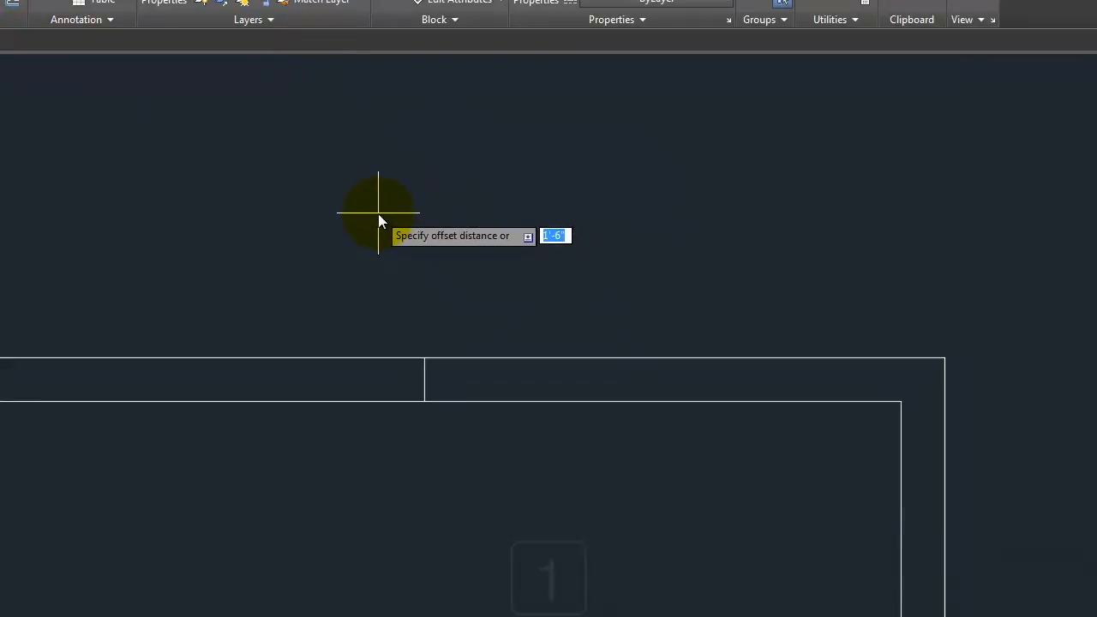
{"action": "type", "text": "1"}
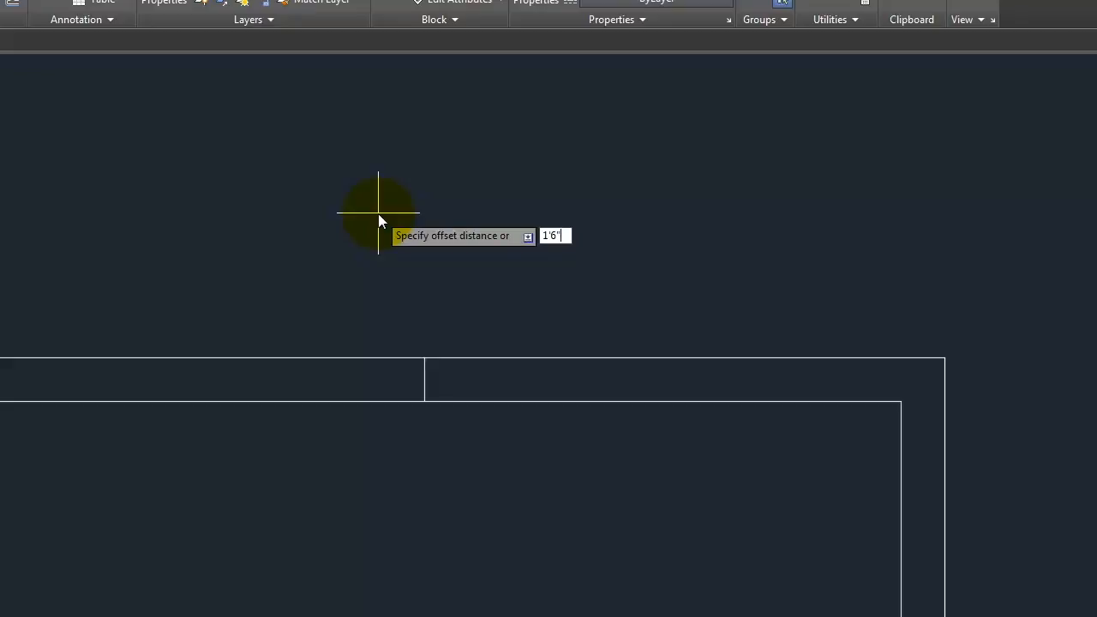
{"action": "key", "text": "Return"}
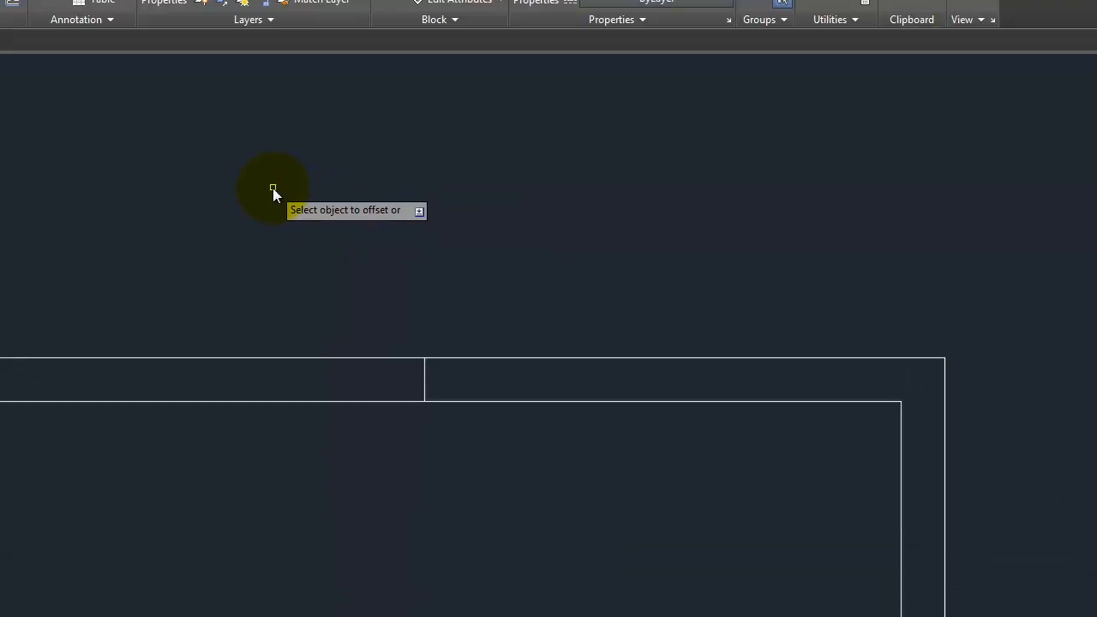
{"action": "left_click", "coordinate": [424, 379]}
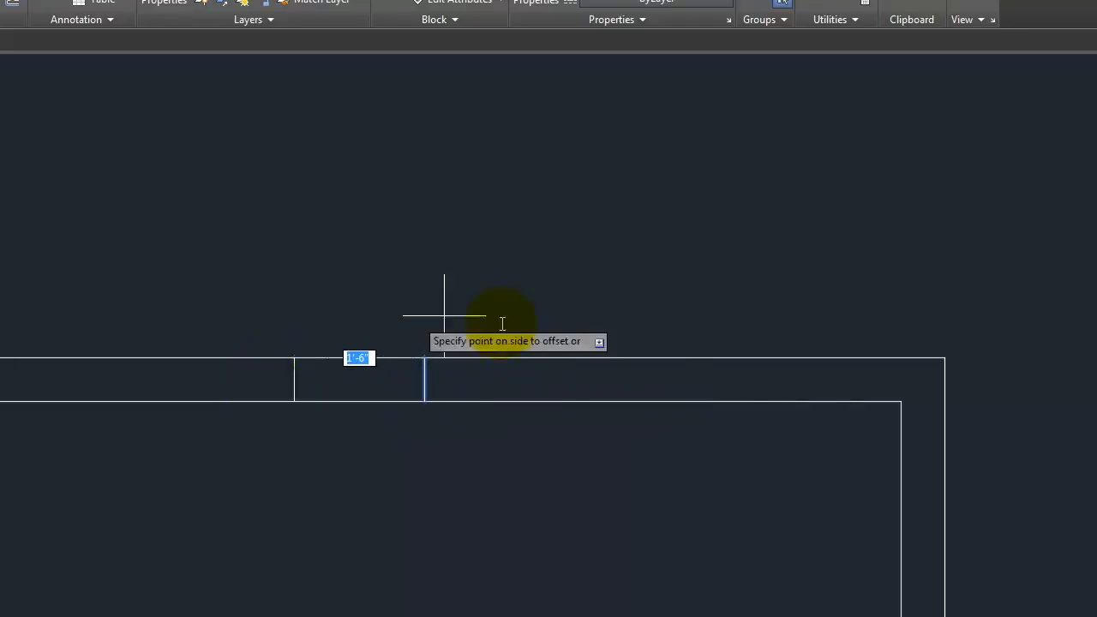
{"action": "left_click", "coordinate": [295, 390]}
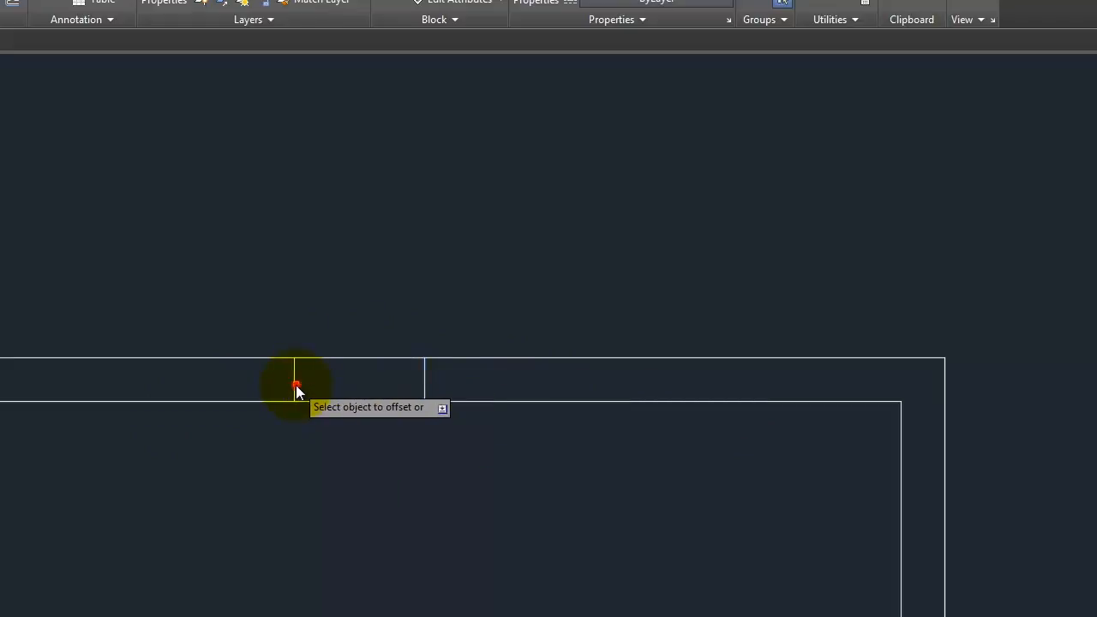
{"action": "left_click", "coordinate": [425, 378]}
{"action": "left_click", "coordinate": [632, 287]}
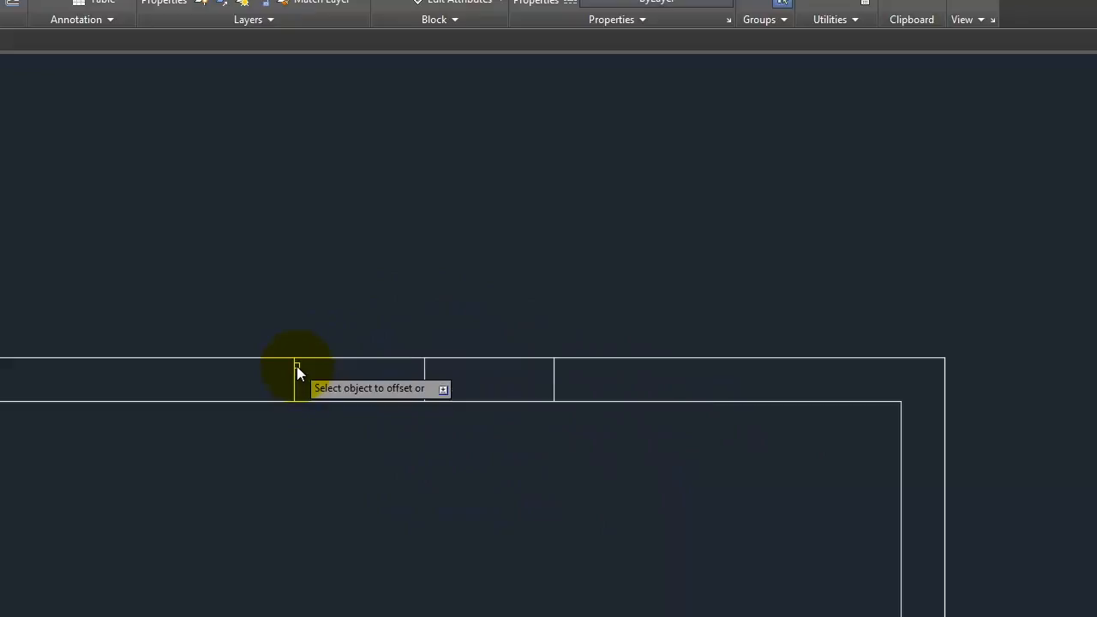
{"action": "key", "text": "Return"}
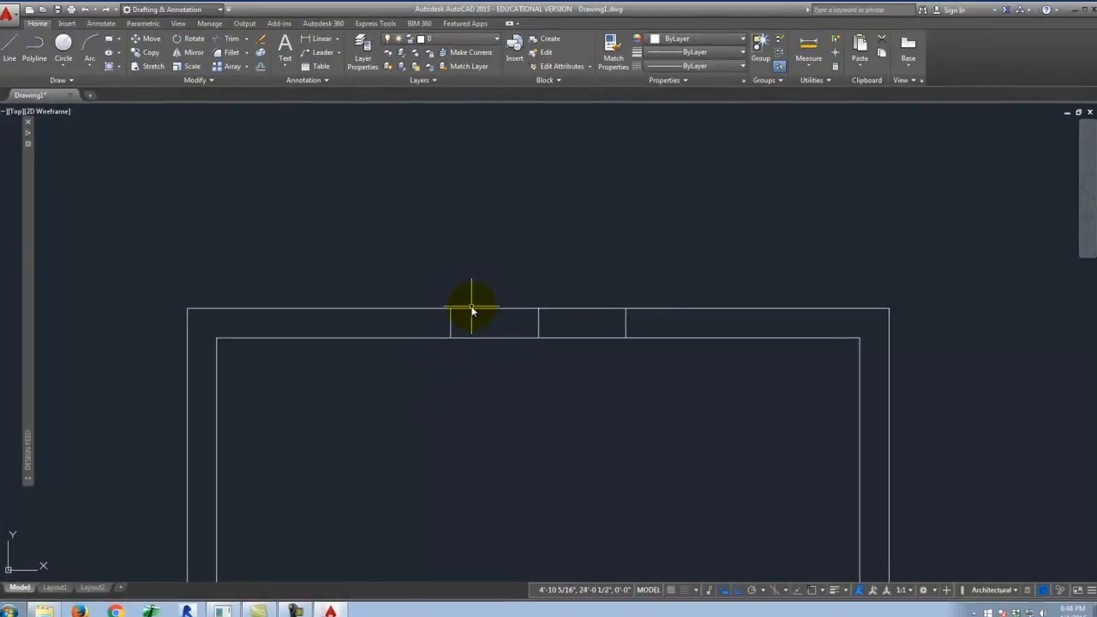
{"action": "left_click", "coordinate": [469, 309]}
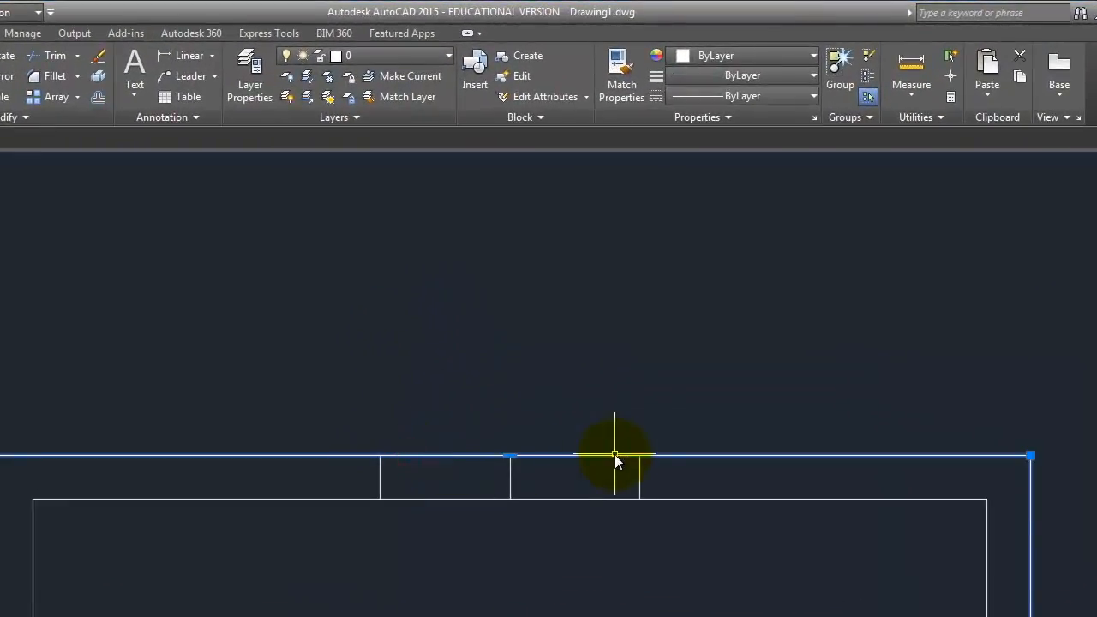
{"action": "left_click", "coordinate": [481, 499]}
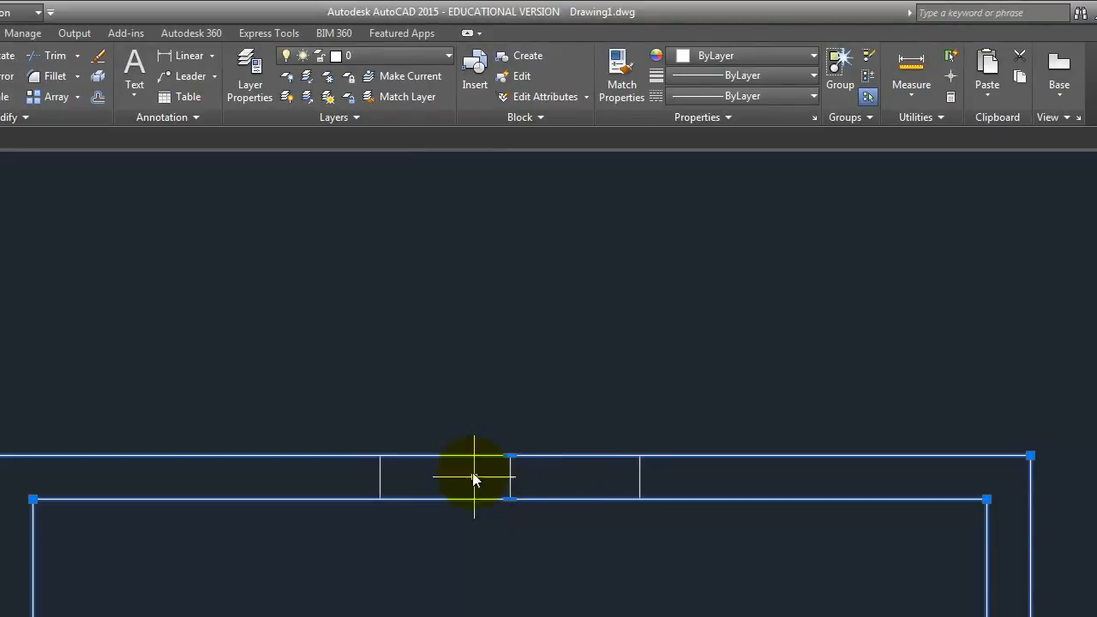
{"action": "key", "text": "Escape"}
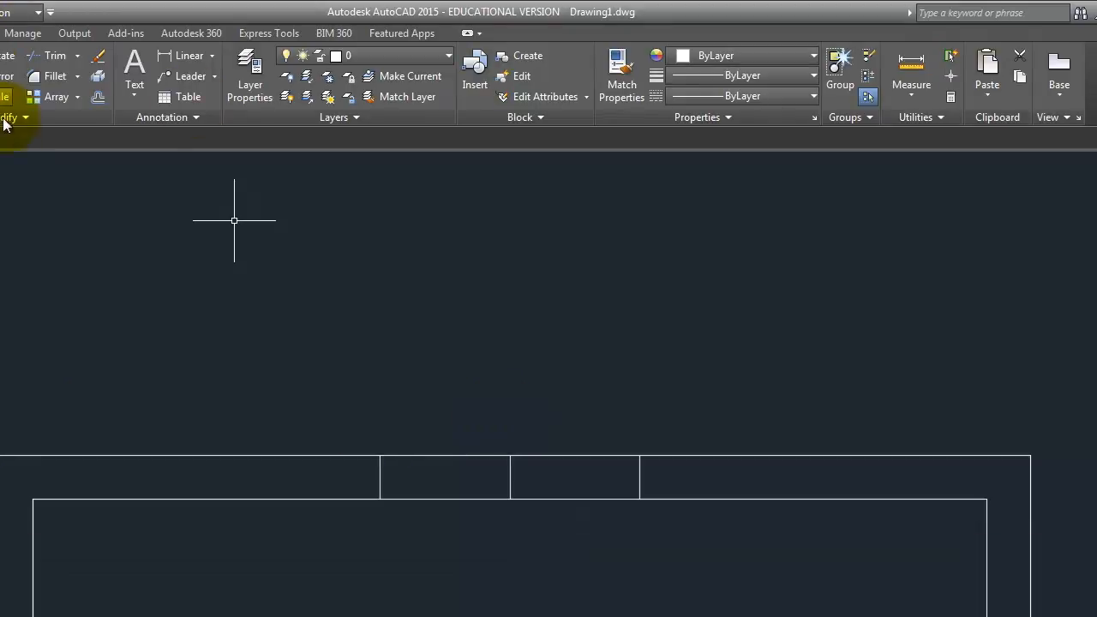
{"action": "left_click", "coordinate": [55, 54]}
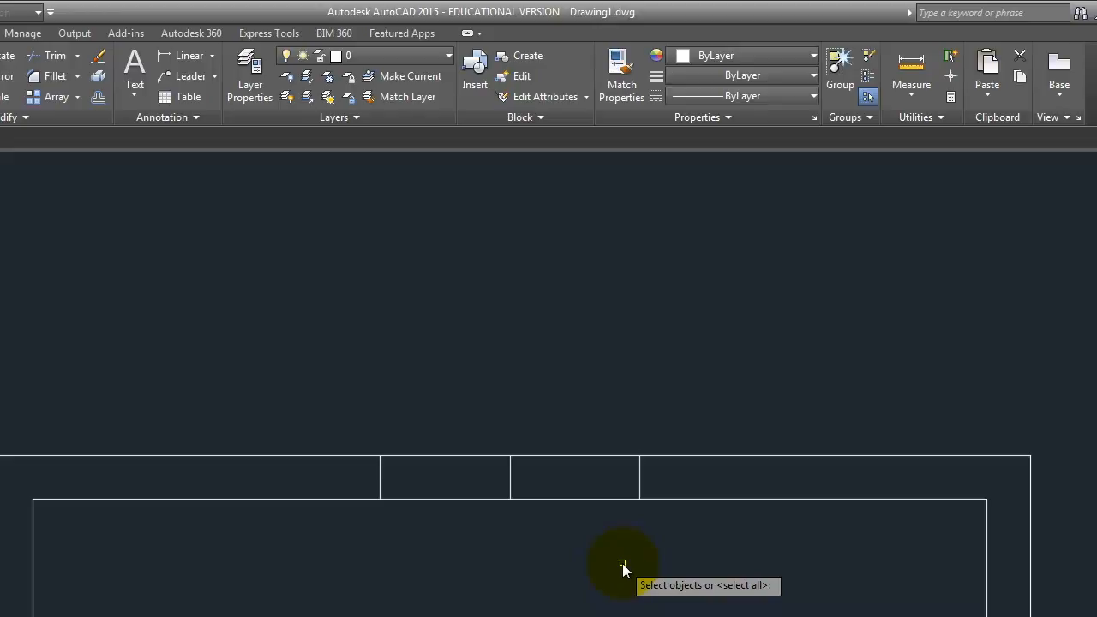
{"action": "key", "text": "Escape"}
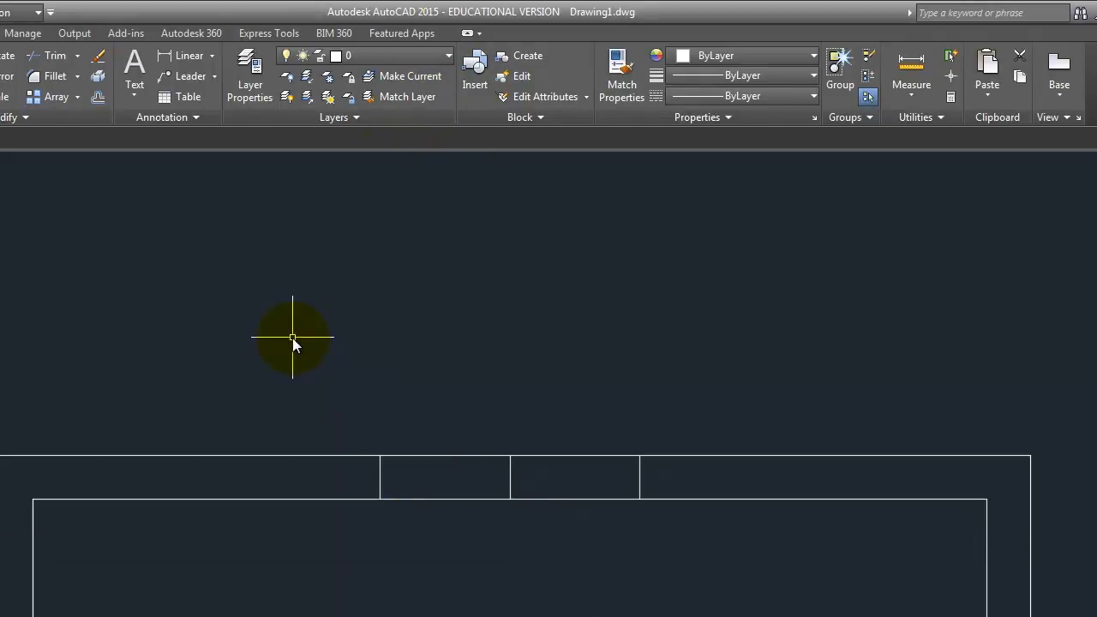
- Select the three short lines across the upper wall with an enclosing window, and try a crossing window there, clearing each selection
{"action": "left_click", "coordinate": [292, 337]}
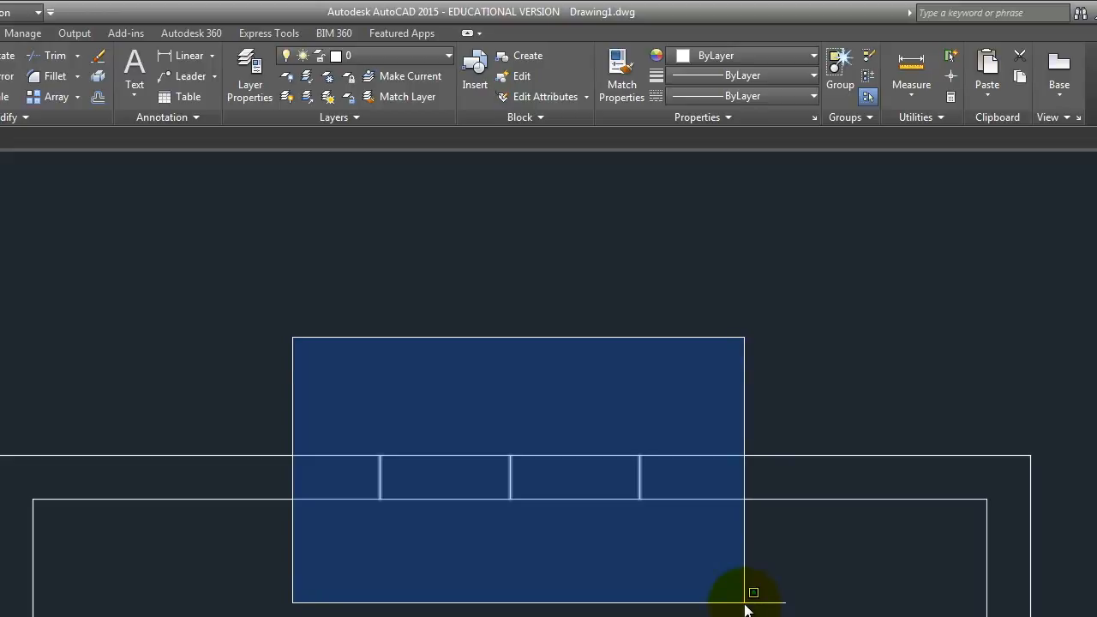
{"action": "left_click", "coordinate": [744, 602]}
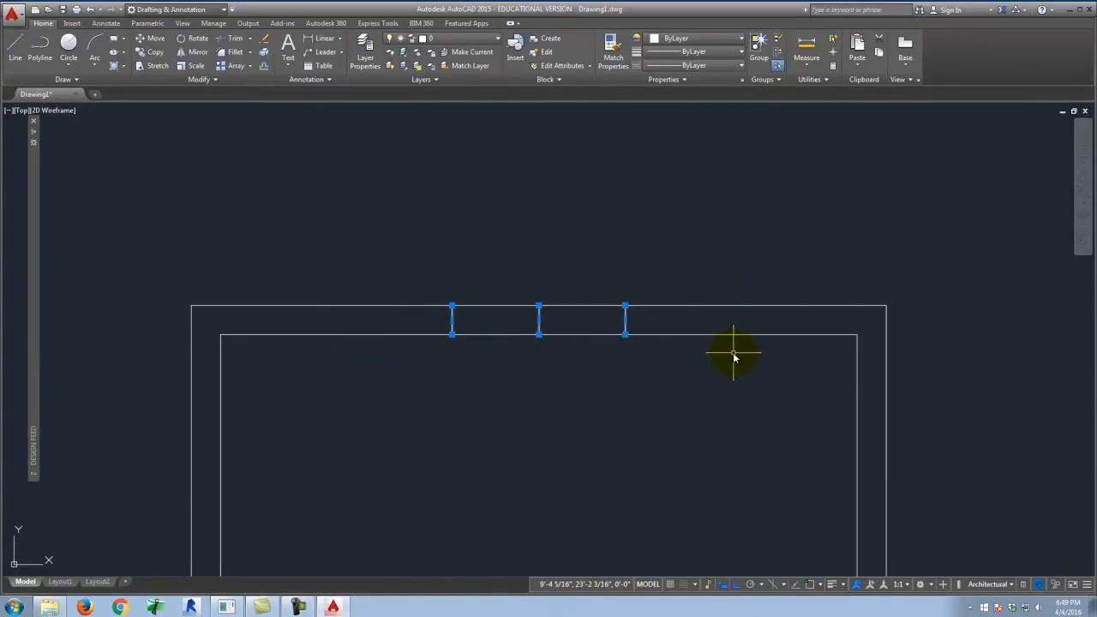
{"action": "key", "text": "Escape"}
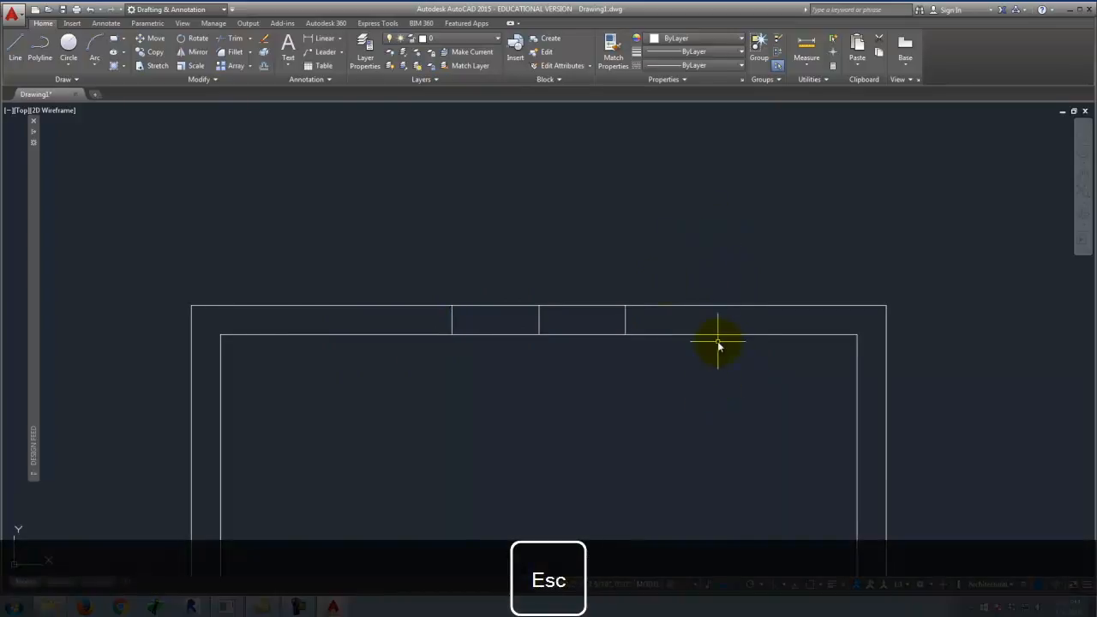
{"action": "left_click", "coordinate": [725, 397]}
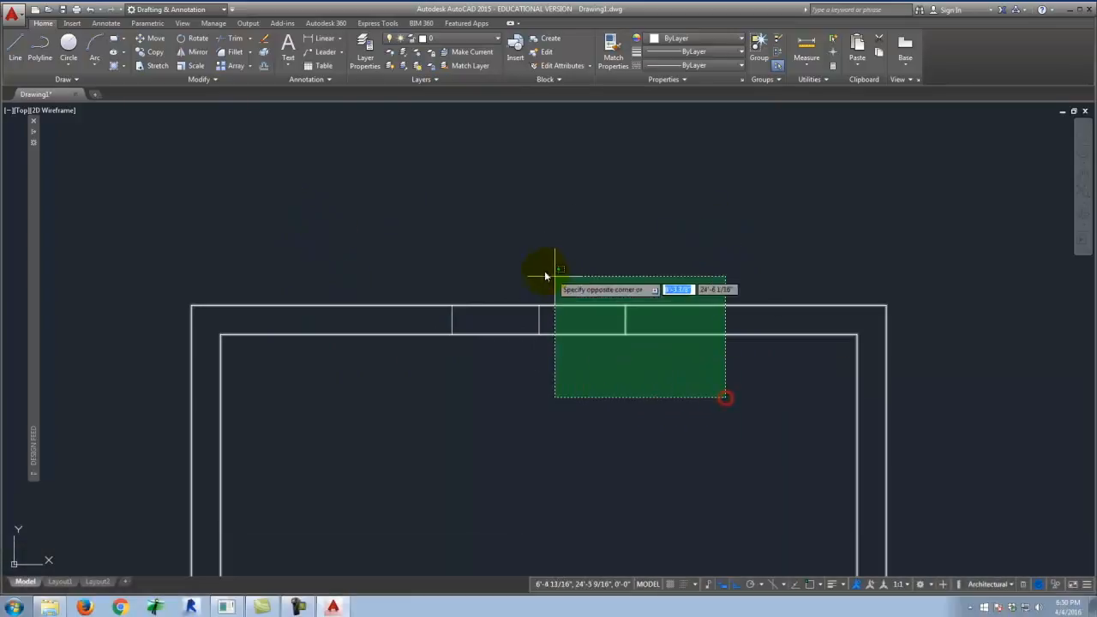
{"action": "left_click", "coordinate": [363, 229]}
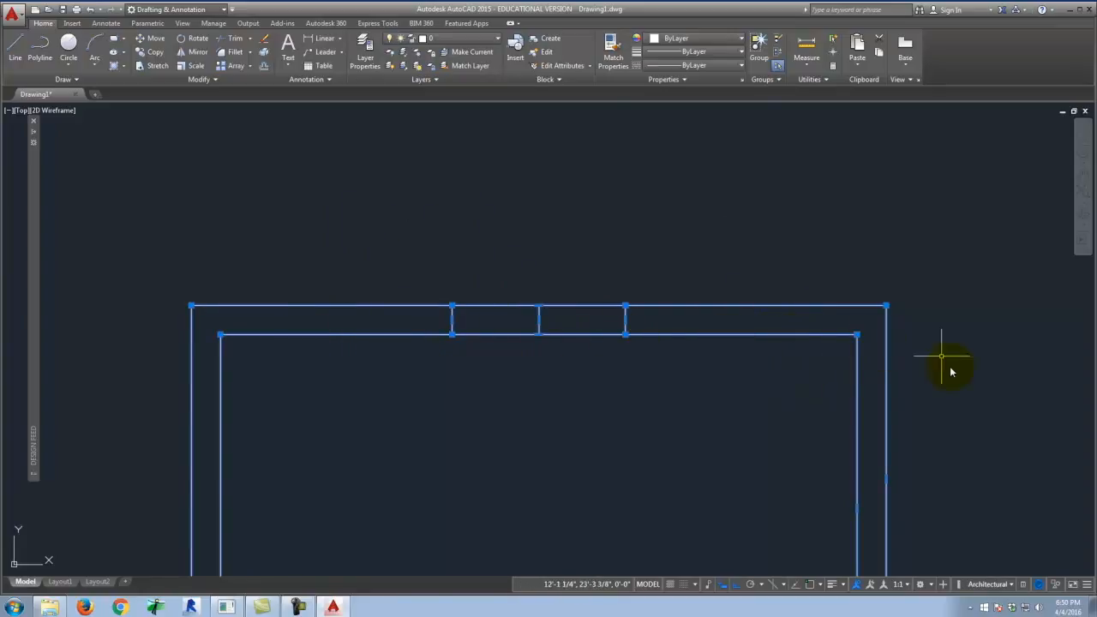
{"action": "key", "text": "Escape"}
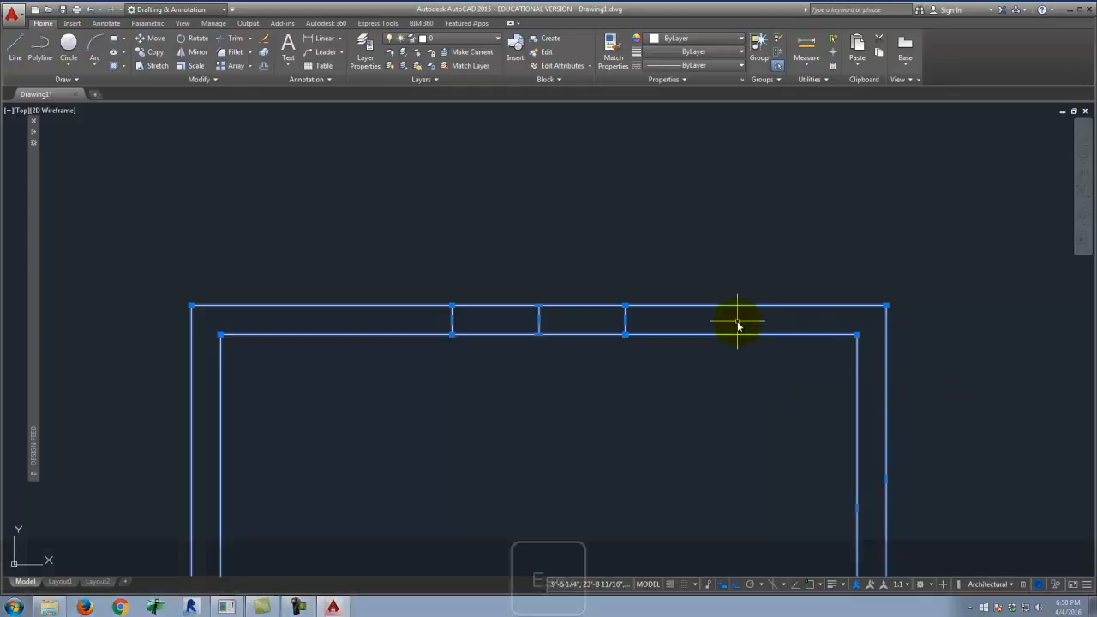
- Compare an enclosing window with a crossing window around the three short lines once more, clearing both selections
{"action": "left_click", "coordinate": [338, 199]}
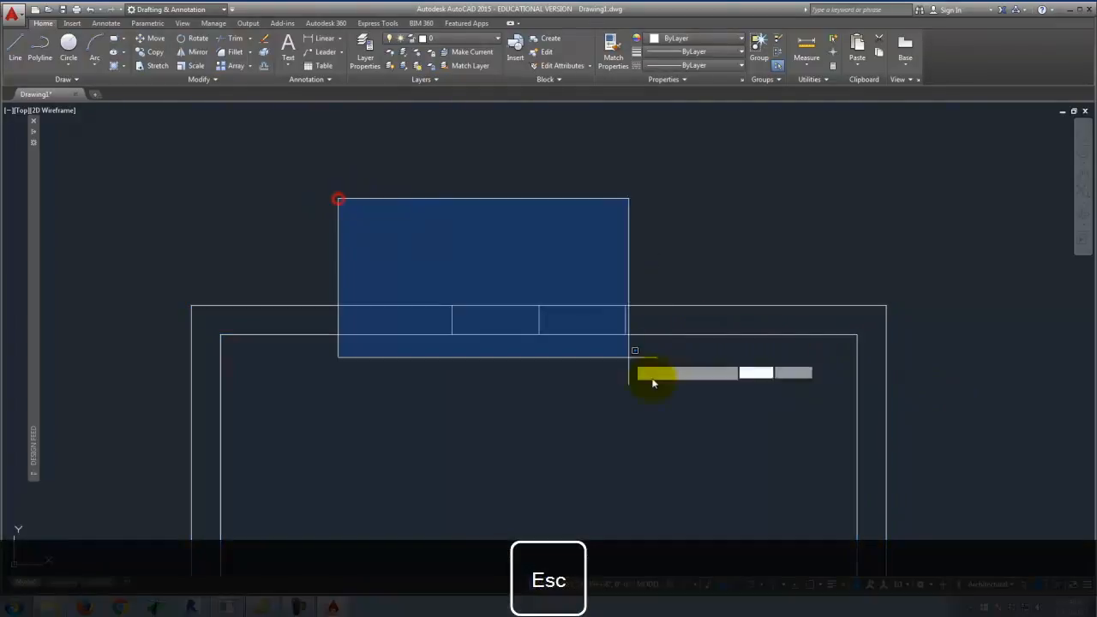
{"action": "left_click", "coordinate": [747, 436]}
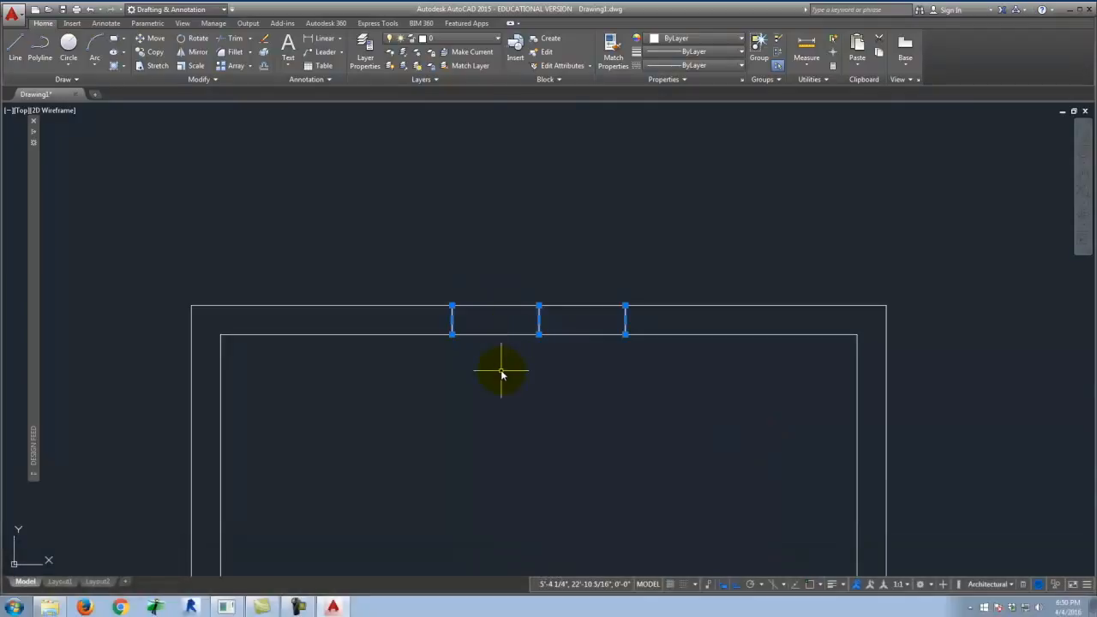
{"action": "key", "text": "Escape"}
{"action": "left_click", "coordinate": [754, 428]}
{"action": "left_click", "coordinate": [366, 265]}
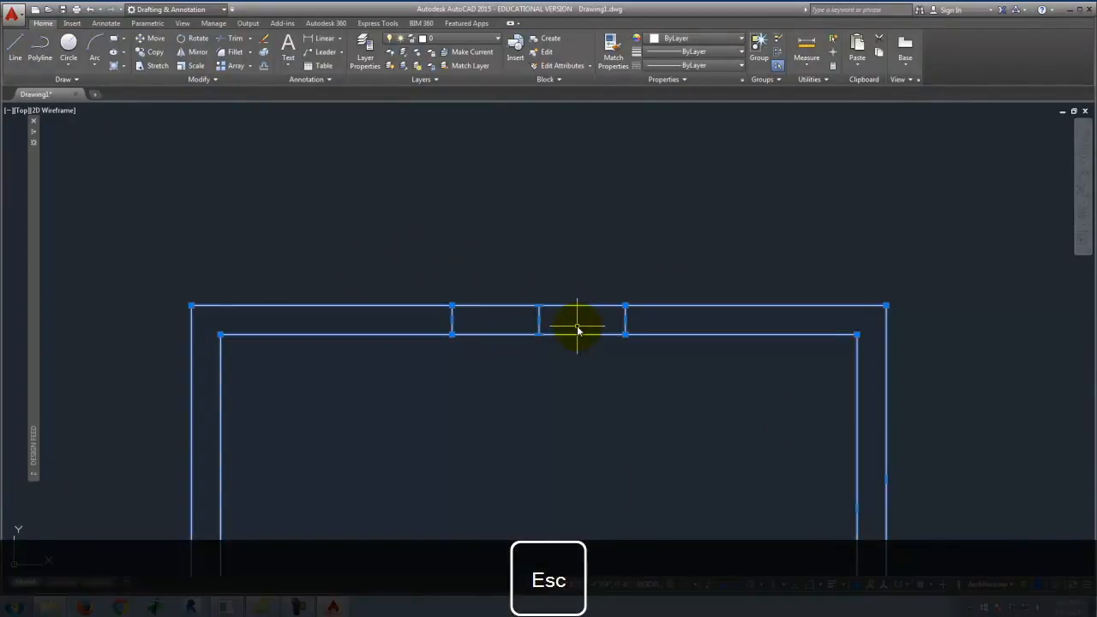
{"action": "key", "text": "Escape"}
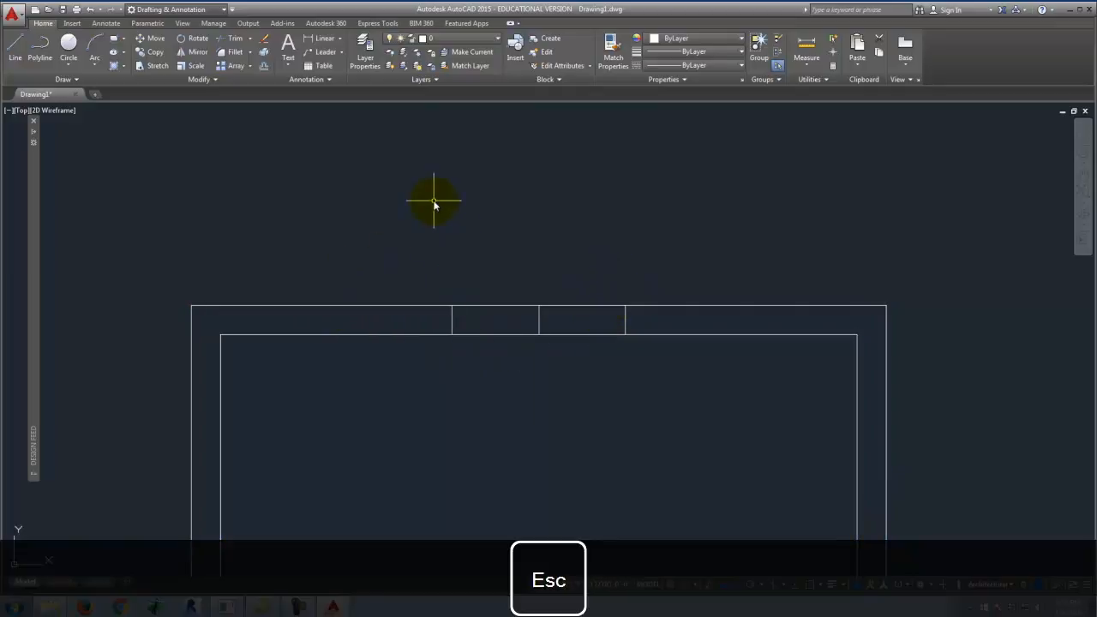
- Repeat the enclosing-window selection of the three short lines, and select them with both wall outlines by a crossing window, clearing every selection
{"action": "left_click", "coordinate": [354, 209]}
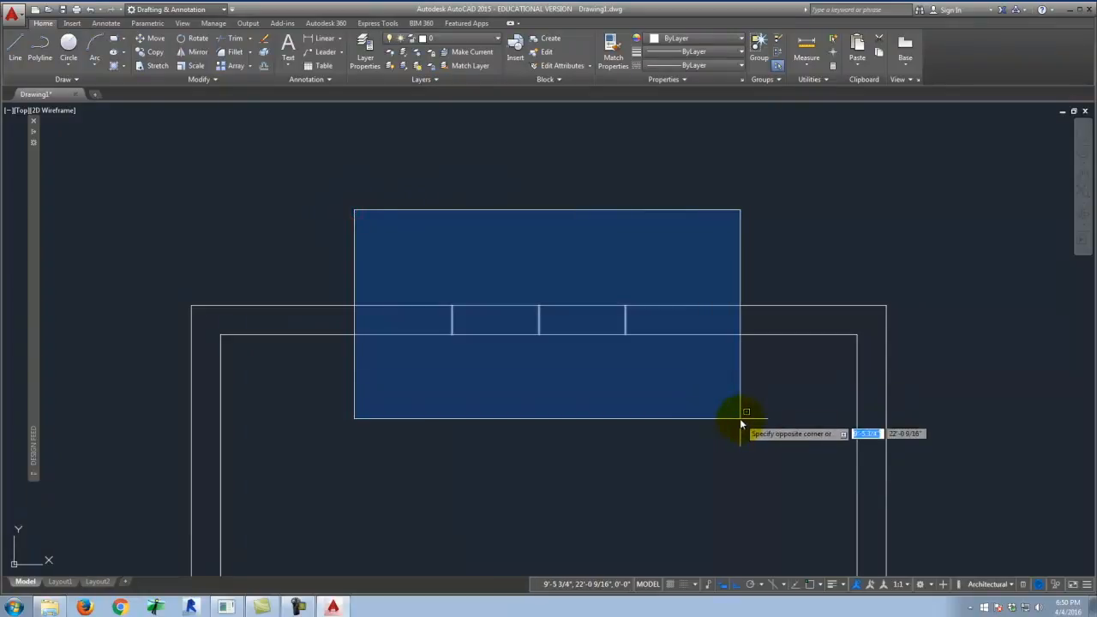
{"action": "left_click", "coordinate": [740, 418]}
{"action": "left_click", "coordinate": [342, 228]}
{"action": "key", "text": "Escape"}
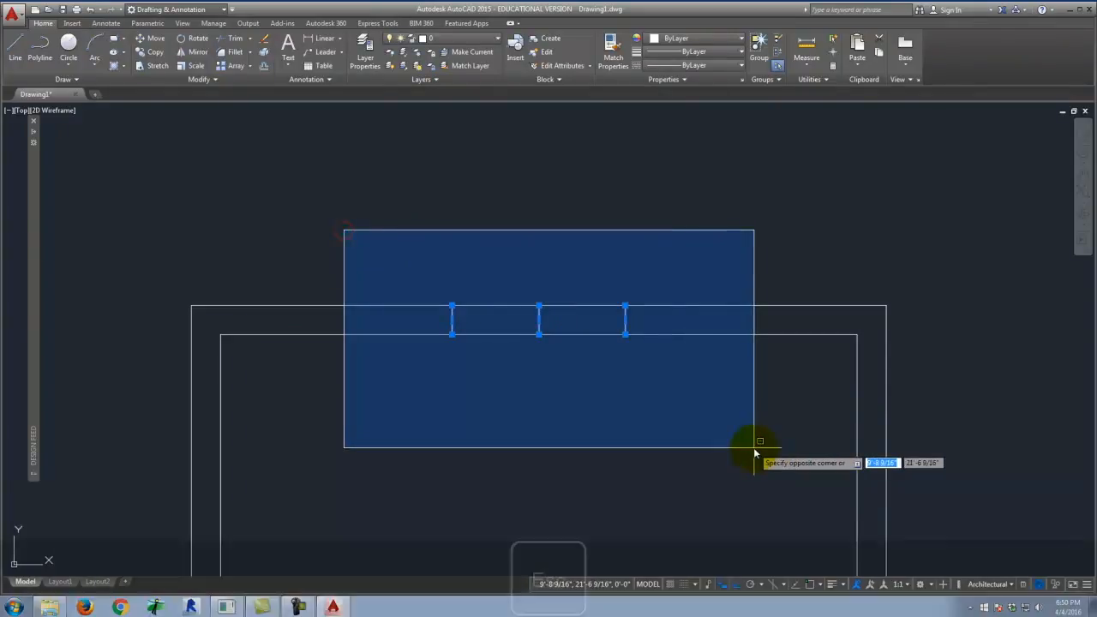
{"action": "key", "text": "Escape"}
{"action": "mouse_move", "coordinate": [385, 214]}
{"action": "left_mouse_down"}
{"action": "mouse_move", "coordinate": [514, 215]}
{"action": "mouse_move", "coordinate": [715, 299]}
{"action": "mouse_move", "coordinate": [742, 453]}
{"action": "mouse_move", "coordinate": [469, 463]}
{"action": "mouse_move", "coordinate": [314, 277]}
{"action": "mouse_move", "coordinate": [377, 223]}
{"action": "left_mouse_up"}
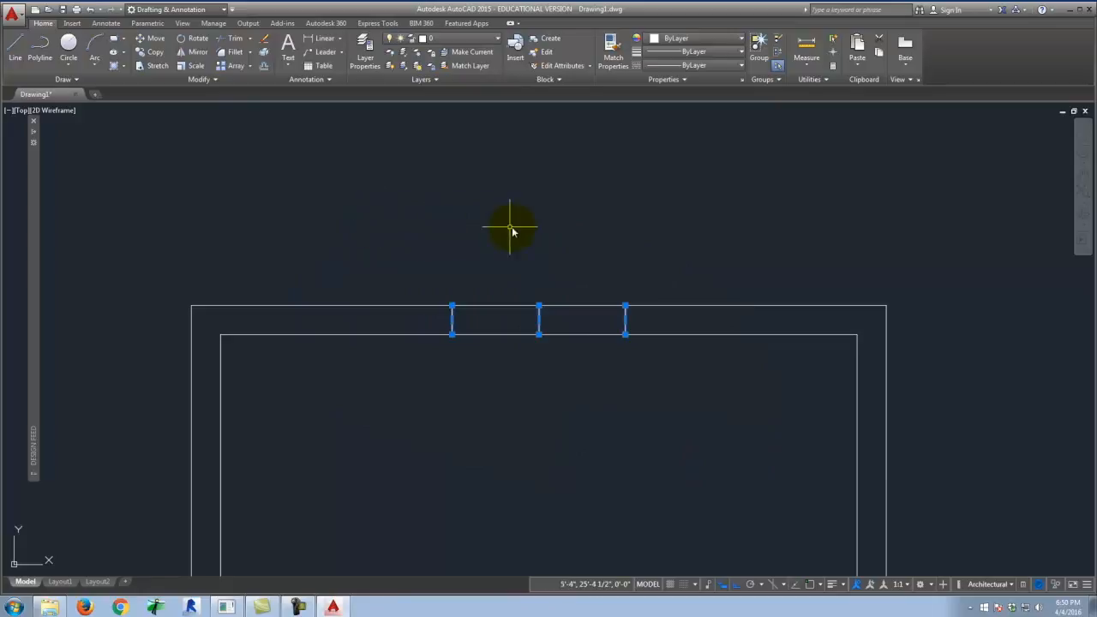
{"action": "key", "text": "Escape"}
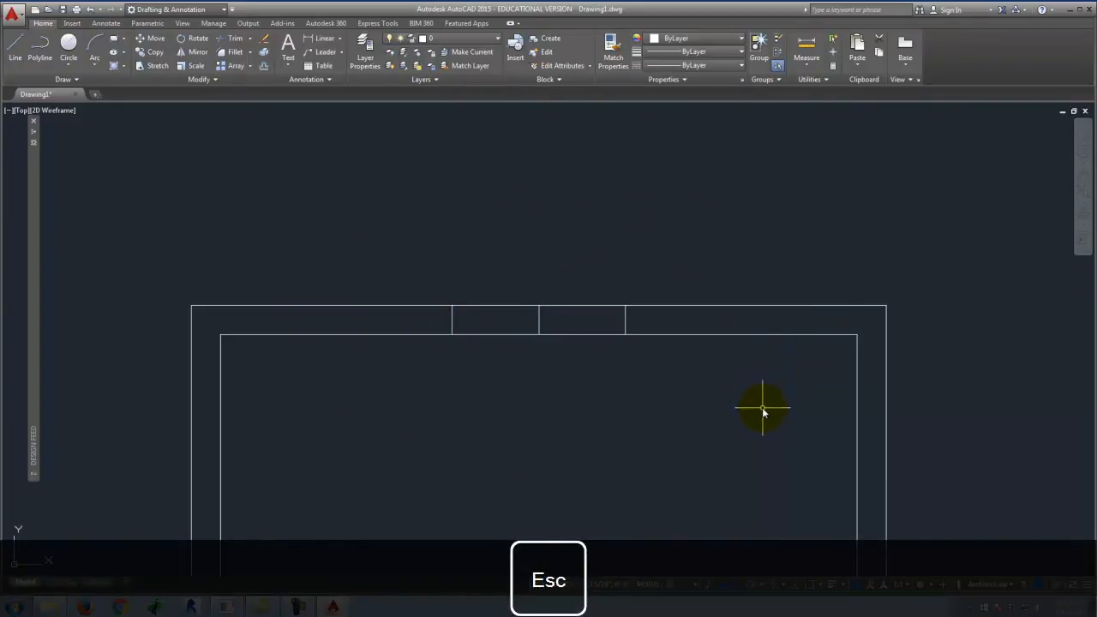
{"action": "mouse_move", "coordinate": [762, 407]}
{"action": "left_mouse_down"}
{"action": "mouse_move", "coordinate": [710, 311]}
{"action": "mouse_move", "coordinate": [489, 211]}
{"action": "mouse_move", "coordinate": [345, 340]}
{"action": "mouse_move", "coordinate": [514, 482]}
{"action": "mouse_move", "coordinate": [678, 448]}
{"action": "mouse_move", "coordinate": [737, 418]}
{"action": "left_mouse_up"}
{"action": "mouse_move", "coordinate": [363, 255]}
{"action": "left_mouse_down"}
{"action": "mouse_move", "coordinate": [565, 174]}
{"action": "mouse_move", "coordinate": [727, 382]}
{"action": "mouse_move", "coordinate": [435, 463]}
{"action": "mouse_move", "coordinate": [339, 243]}
{"action": "left_mouse_up"}
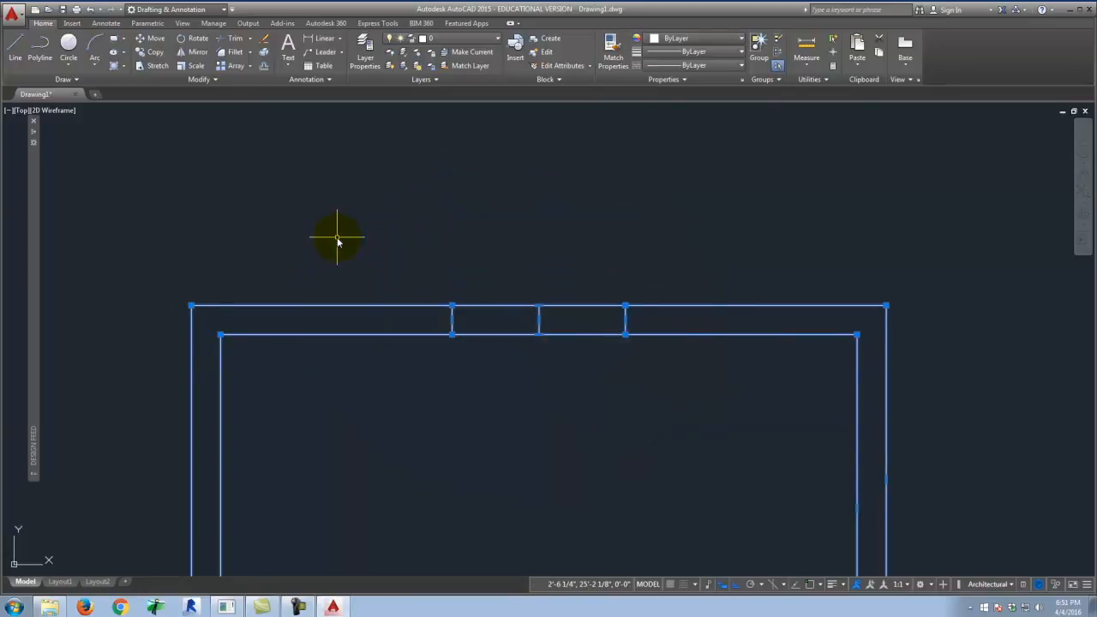
{"action": "key", "text": "Escape"}
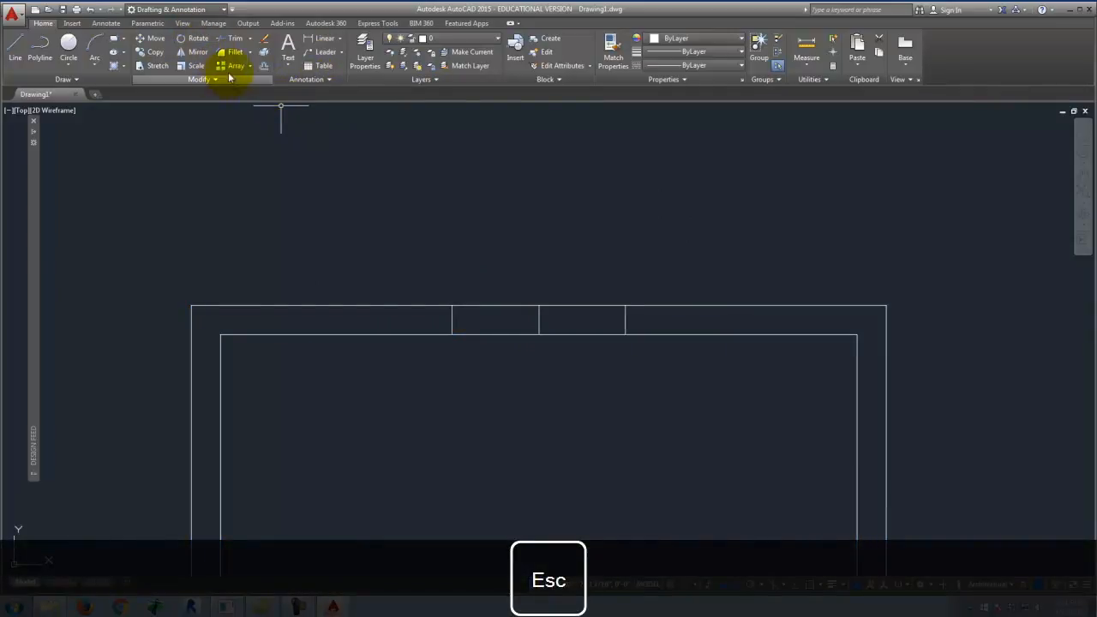
- Trim both upper wall lines between the two outer crossing lines to form the opening, and erase the leftover midpoint line
{"action": "left_click", "coordinate": [233, 43]}
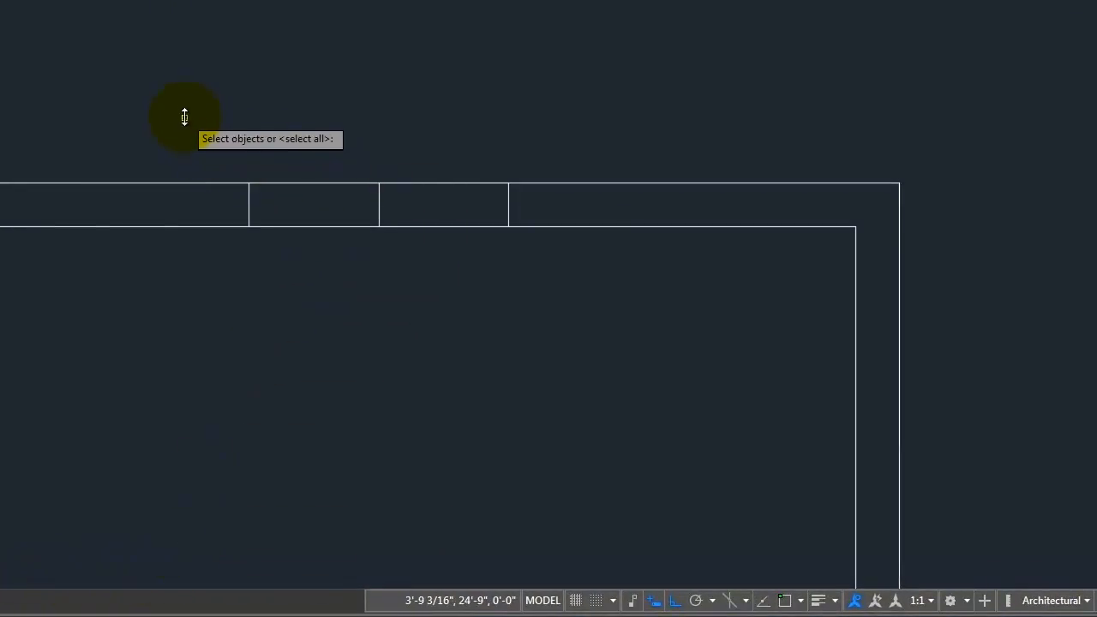
{"action": "left_click", "coordinate": [642, 315]}
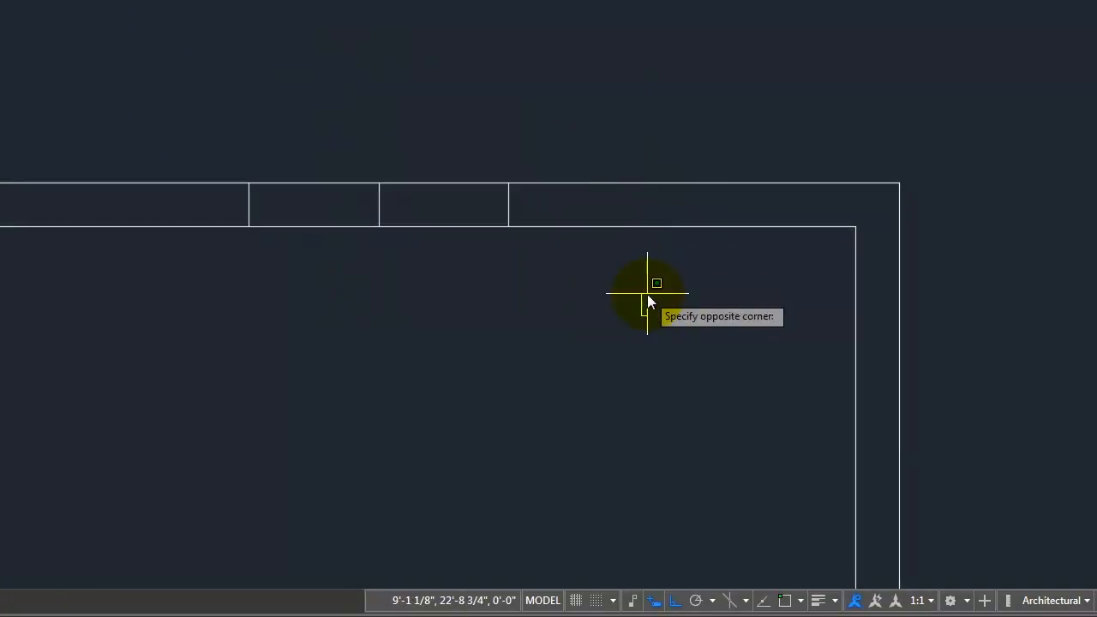
{"action": "left_click", "coordinate": [100, 58]}
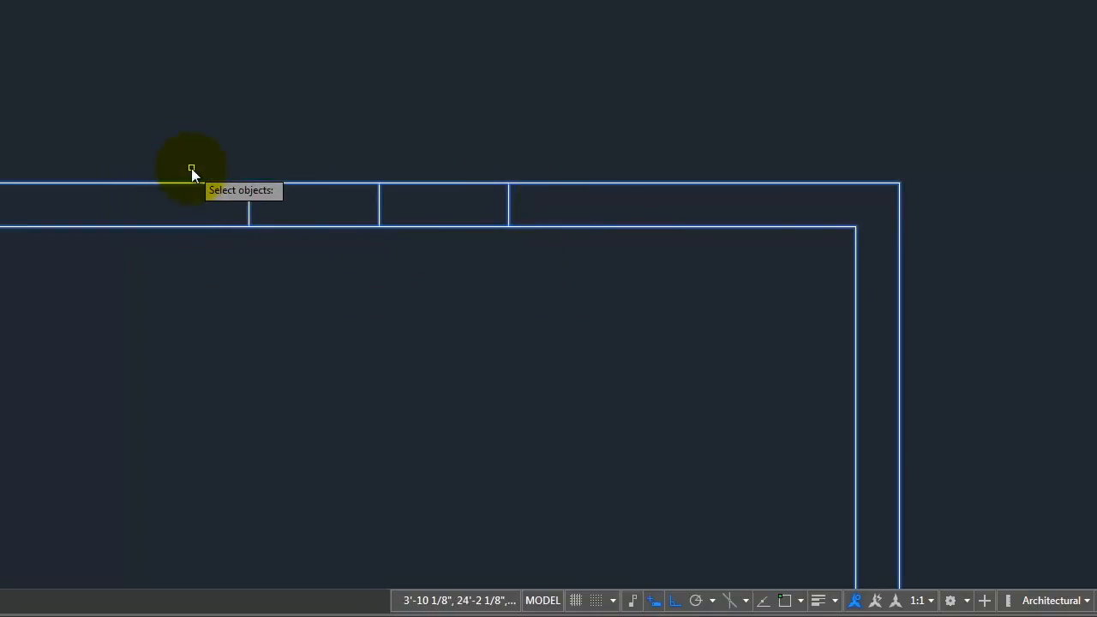
{"action": "key", "text": "Return"}
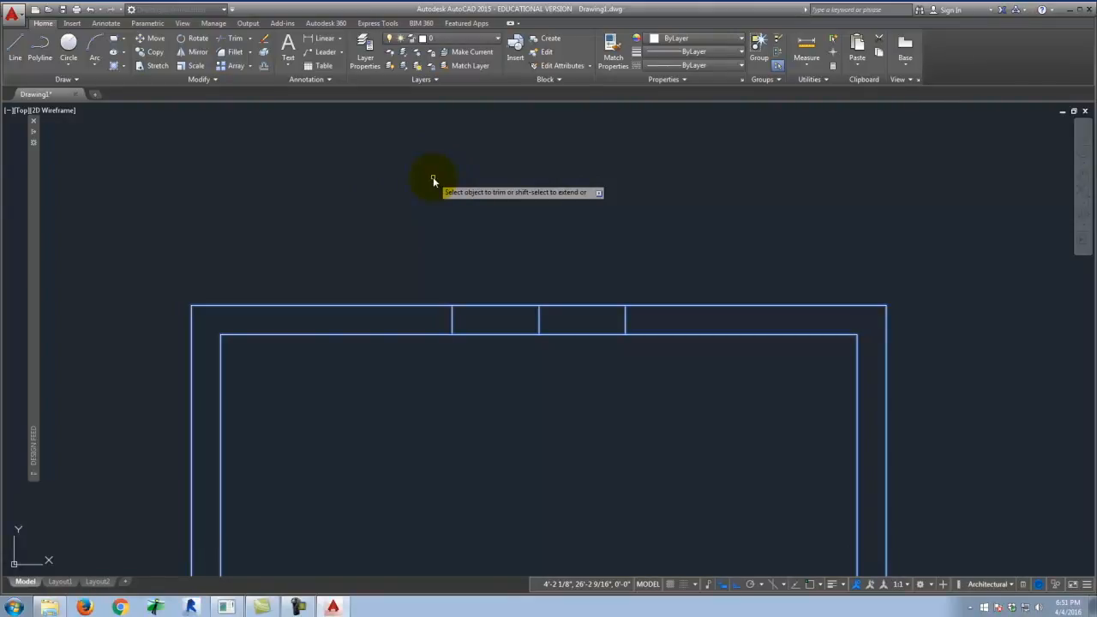
{"action": "left_click", "coordinate": [485, 306]}
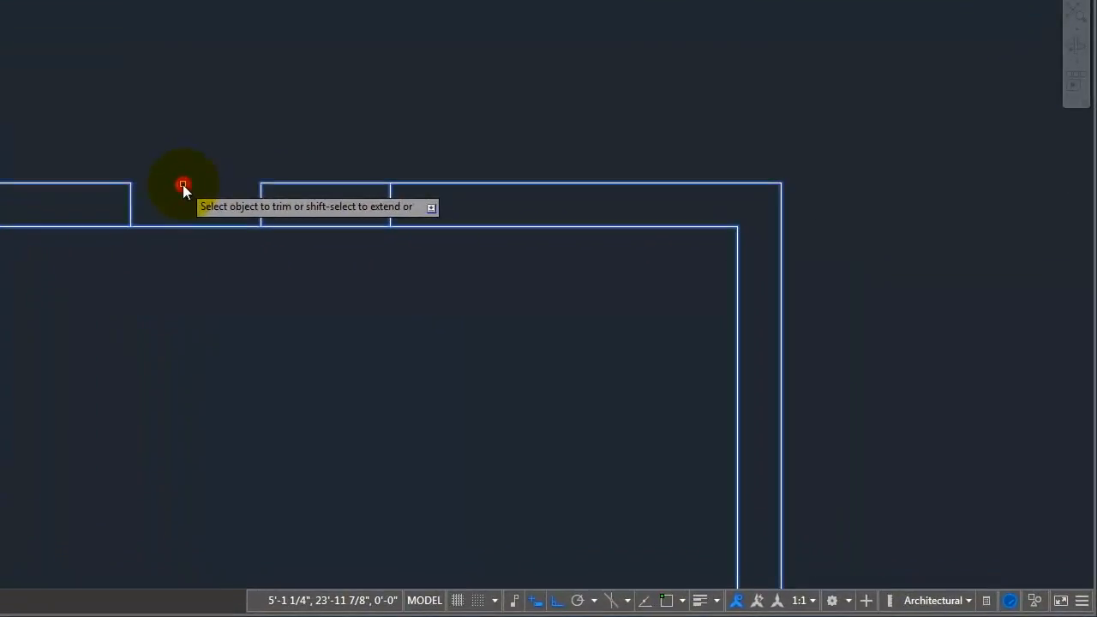
{"action": "left_click", "coordinate": [199, 225]}
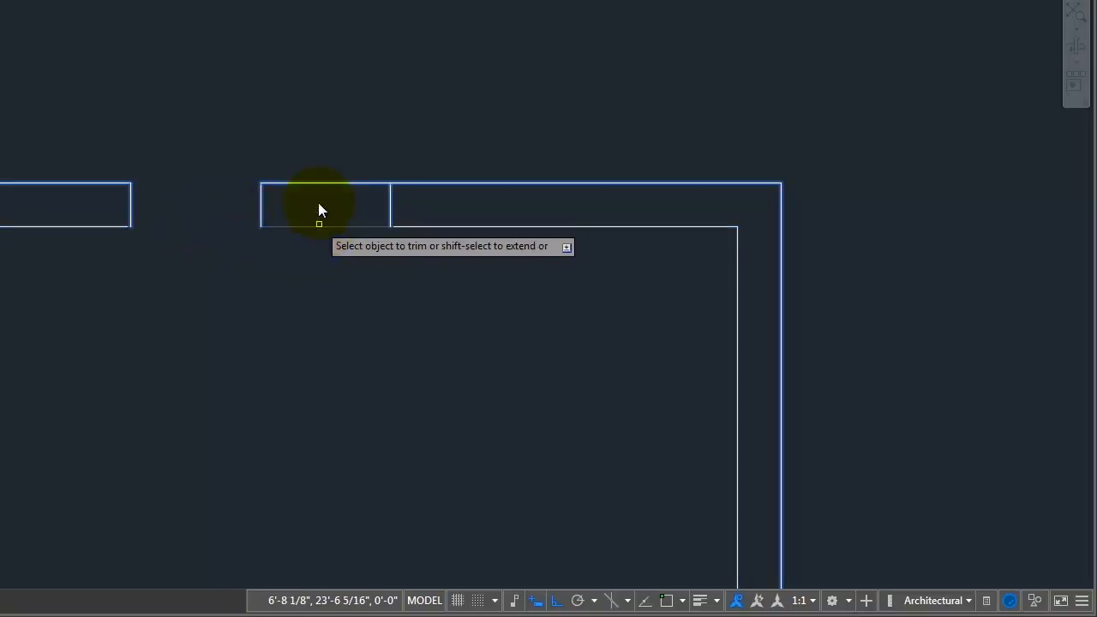
{"action": "left_click", "coordinate": [356, 276]}
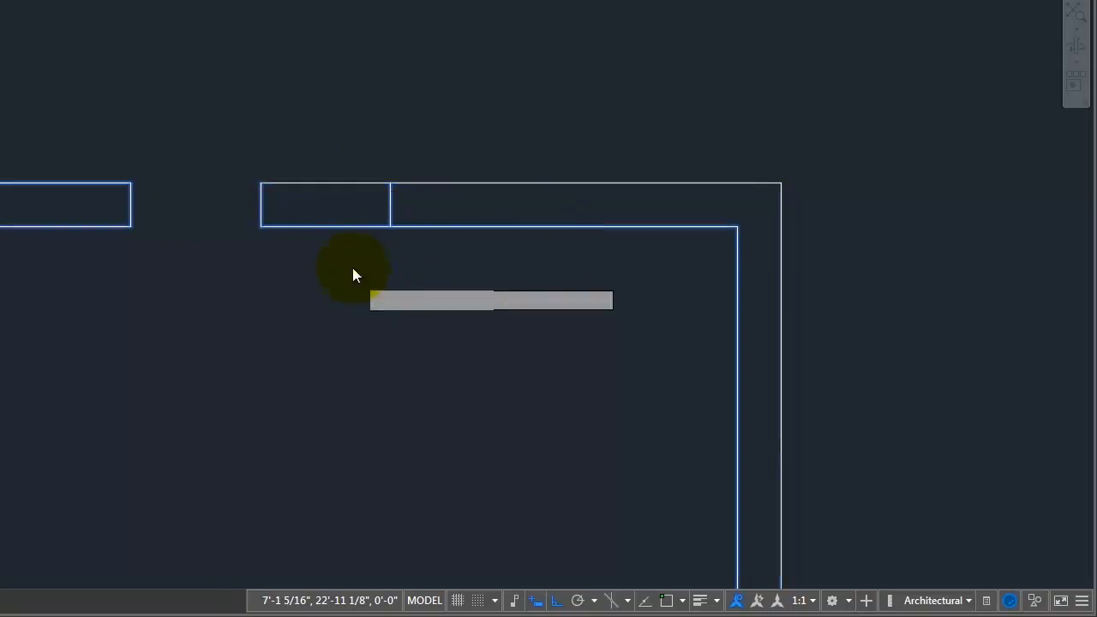
{"action": "left_click", "coordinate": [289, 147]}
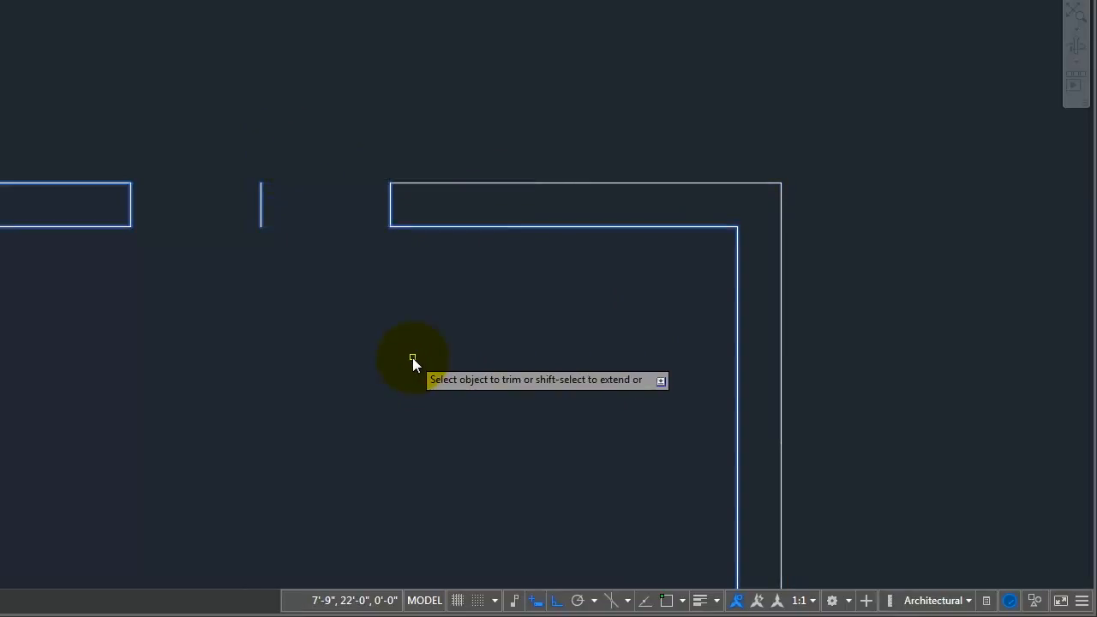
{"action": "key", "text": "Return"}
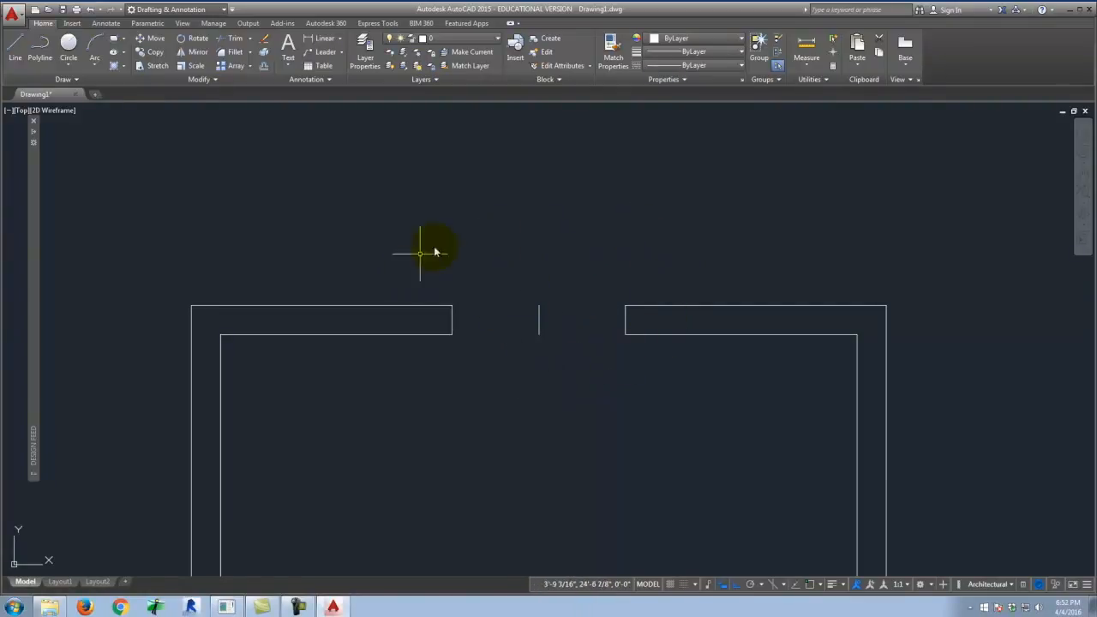
{"action": "left_click", "coordinate": [539, 317]}
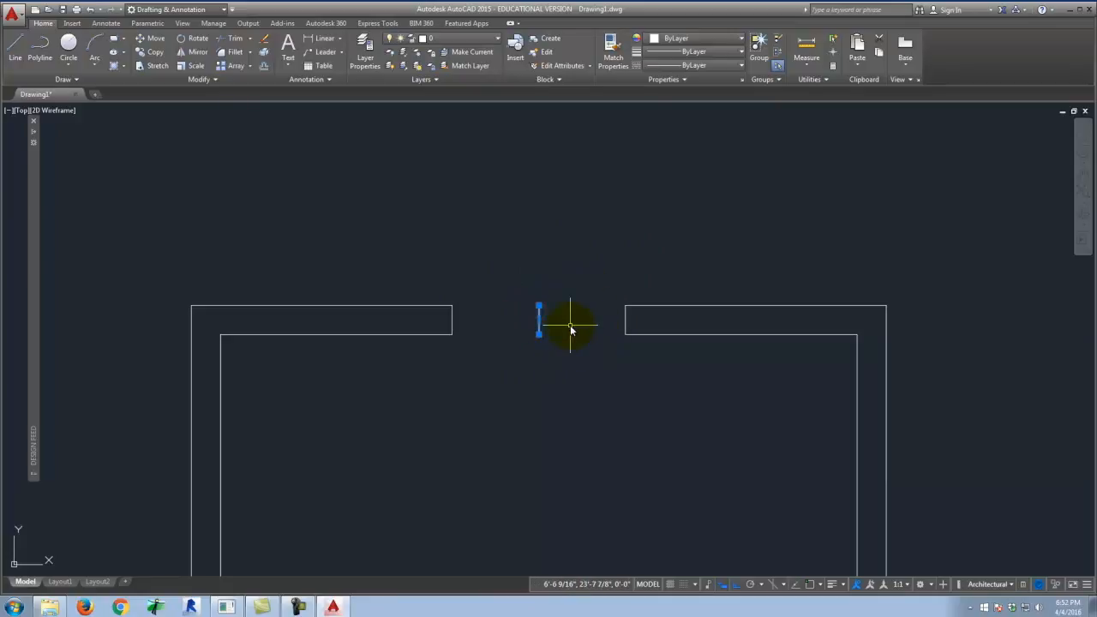
{"action": "key", "text": "Delete"}
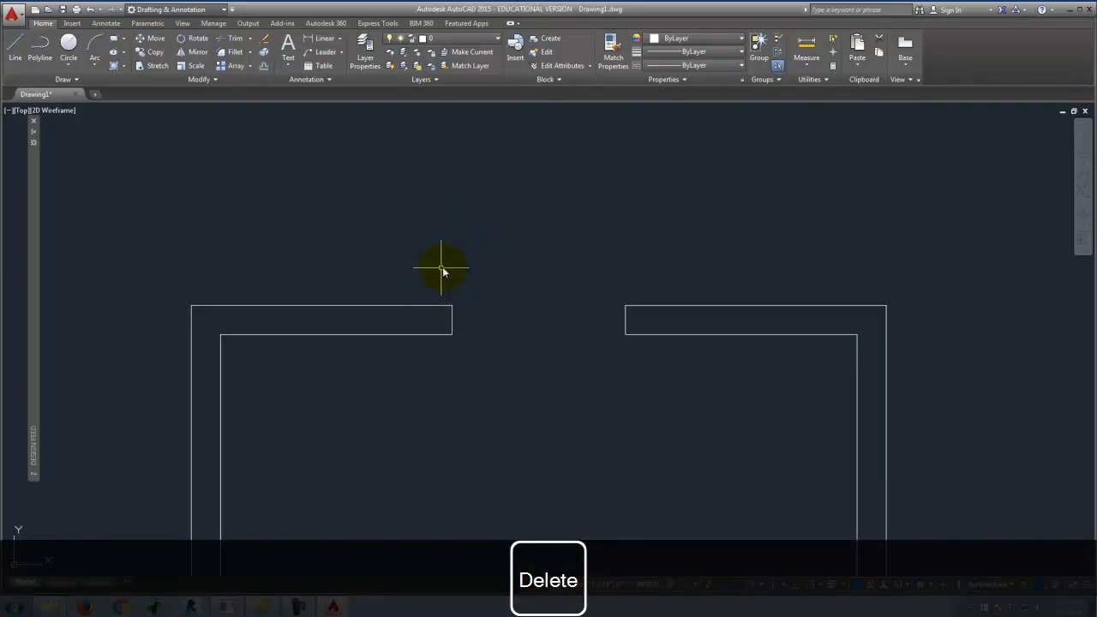
- With object snap on, draw a closed polyline door leaf 3' long and 1.75" thick, running down from the opening's left inner corner
{"action": "scroll", "coordinate": [514, 296], "scroll_direction": "down", "scroll_amount": 4}
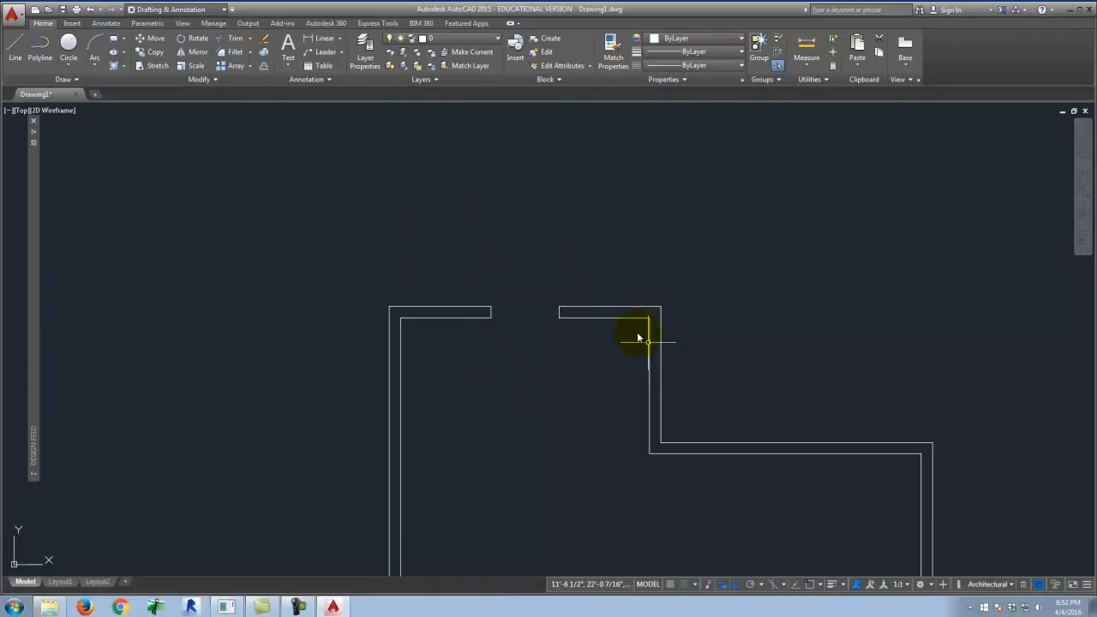
{"action": "scroll", "coordinate": [600, 360], "scroll_direction": "up", "scroll_amount": 4}
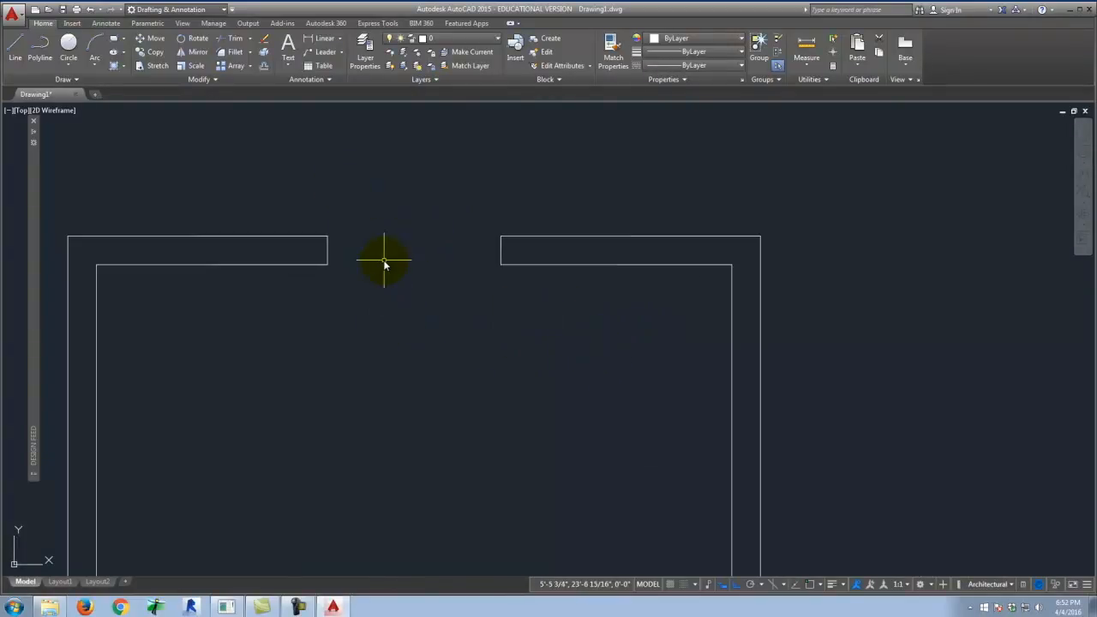
{"action": "left_click", "coordinate": [37, 47]}
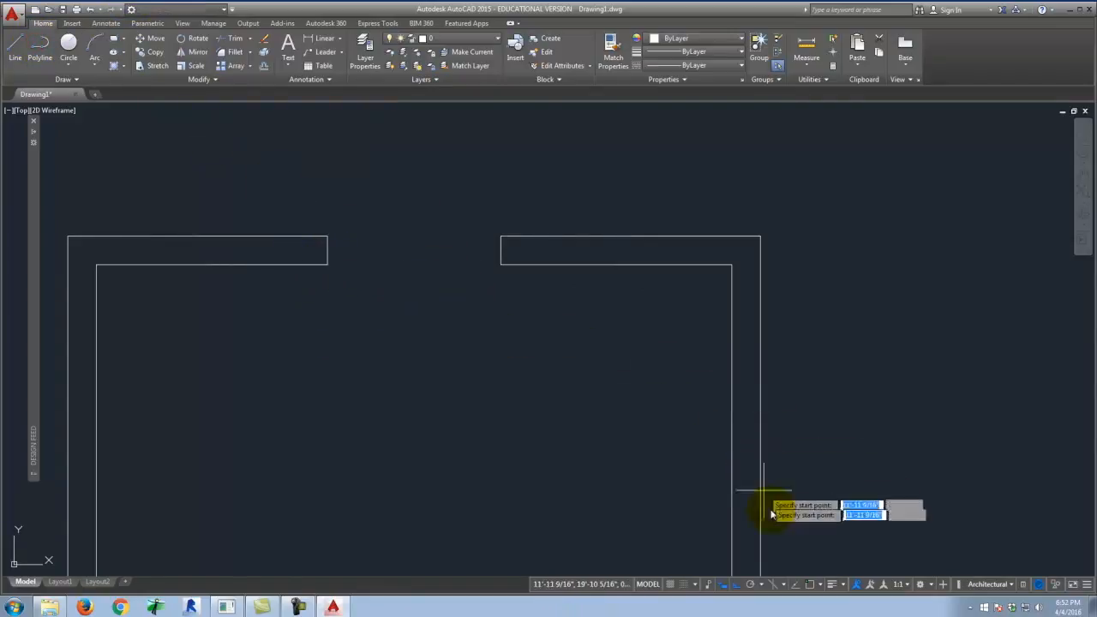
{"action": "left_click", "coordinate": [810, 587]}
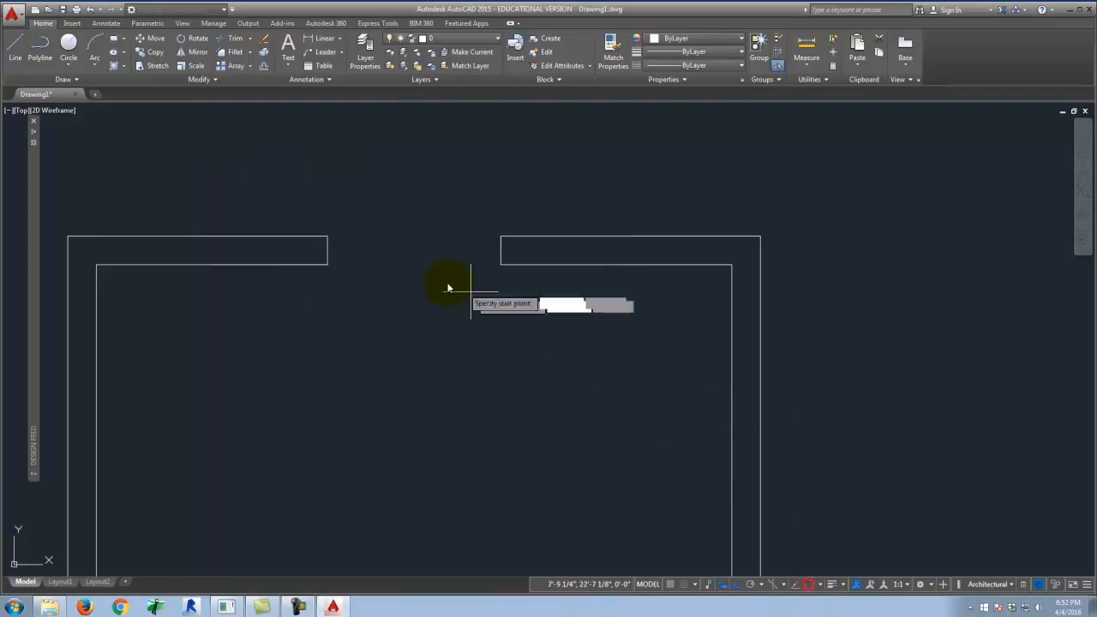
{"action": "left_click", "coordinate": [330, 268]}
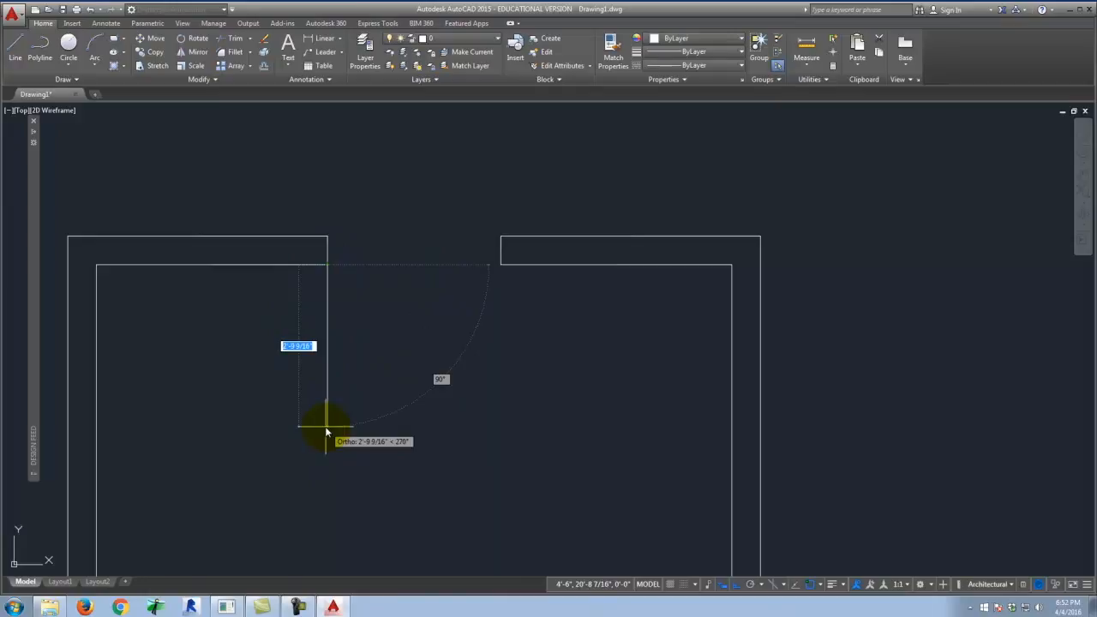
{"action": "type", "text": "3"}
{"action": "key", "text": "Return"}
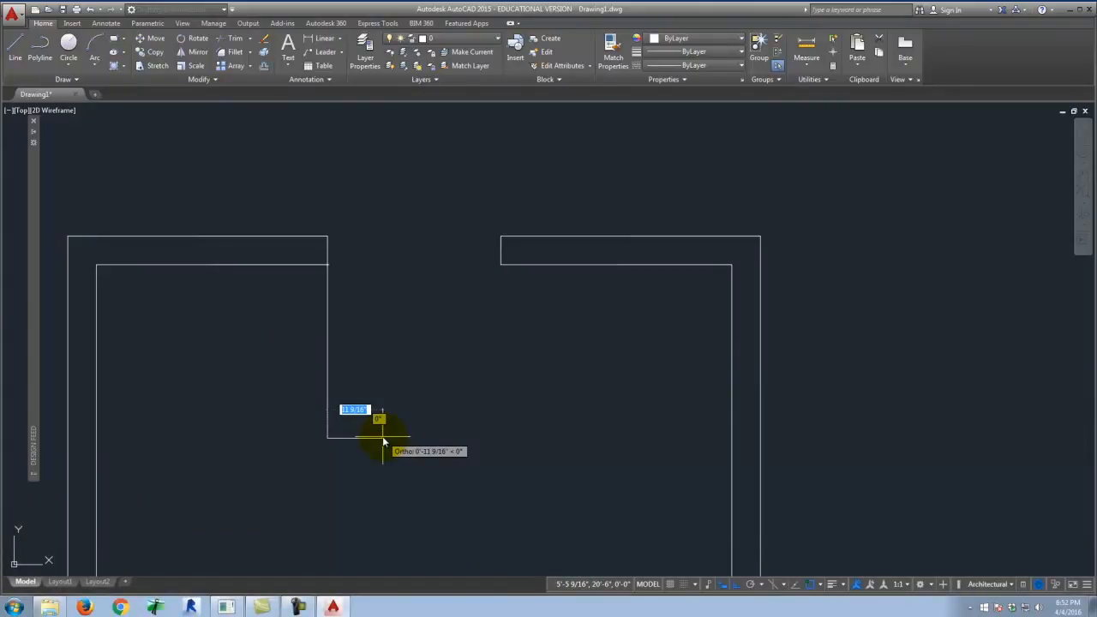
{"action": "type", "text": "1.75"}
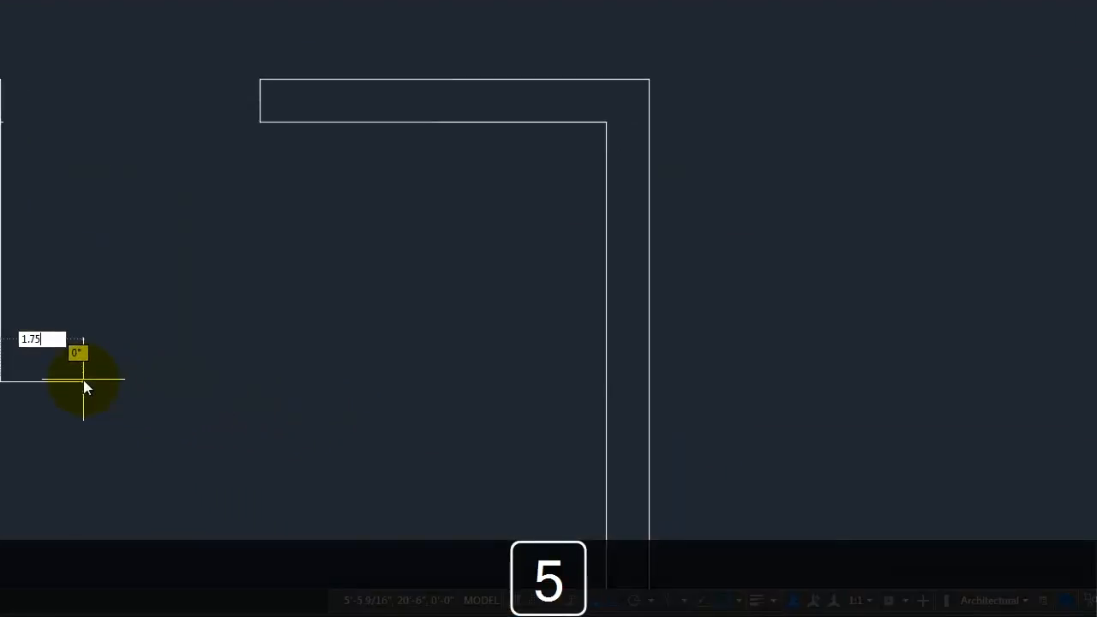
{"action": "key", "text": "Return"}
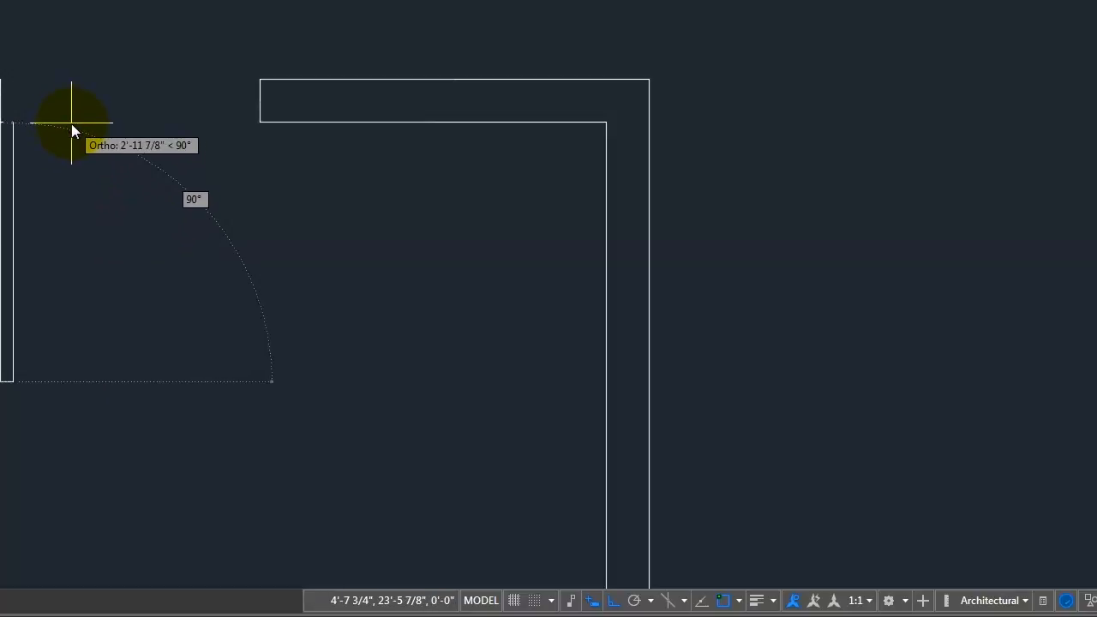
{"action": "type", "text": "3'"}
{"action": "key", "text": "Return"}
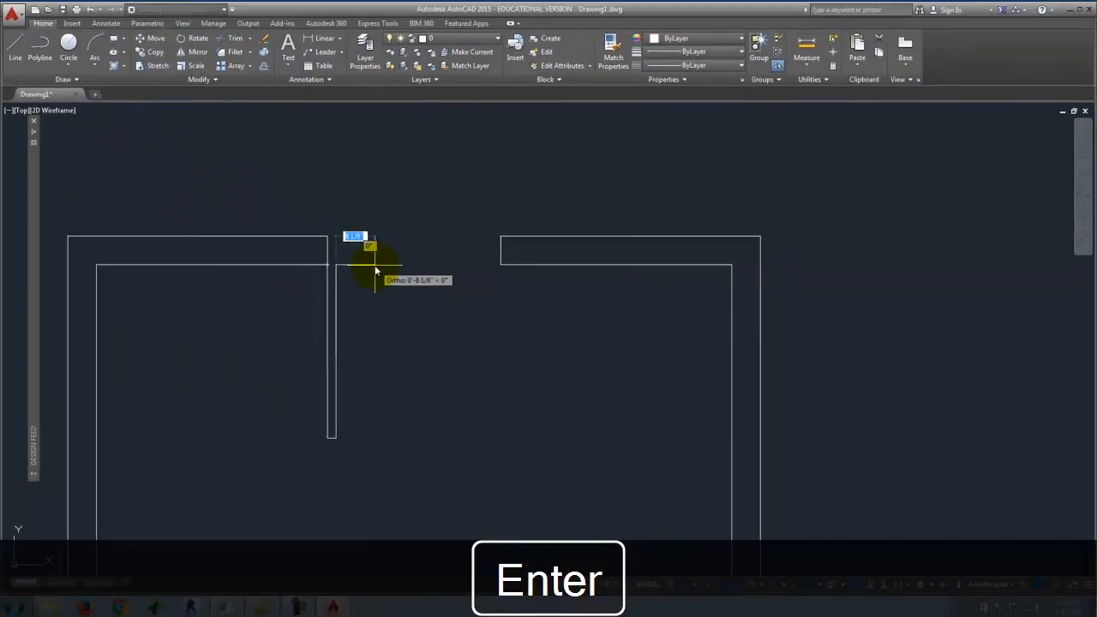
{"action": "left_click", "coordinate": [327, 266]}
{"action": "left_click", "coordinate": [327, 267]}
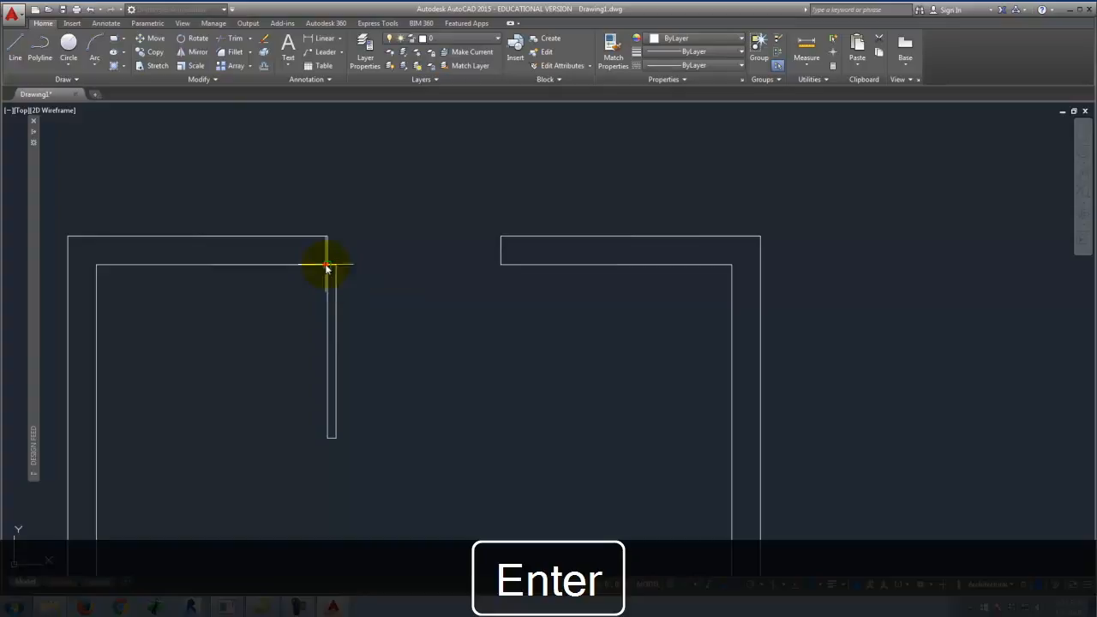
{"action": "key", "text": "Return"}
- Draw a Start, End, Direction arc for the door swing from the leaf's lower right corner to the opening's right inner corner, with a horizontal start direction
{"action": "scroll", "coordinate": [416, 245], "scroll_direction": "down", "scroll_amount": 2}
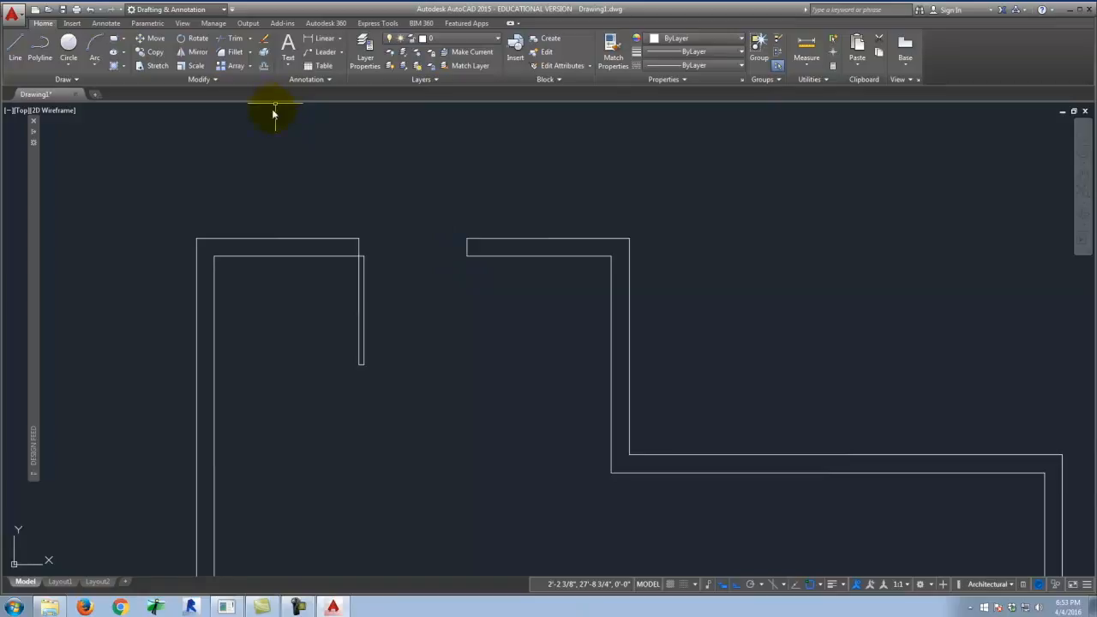
{"action": "left_click", "coordinate": [95, 66]}
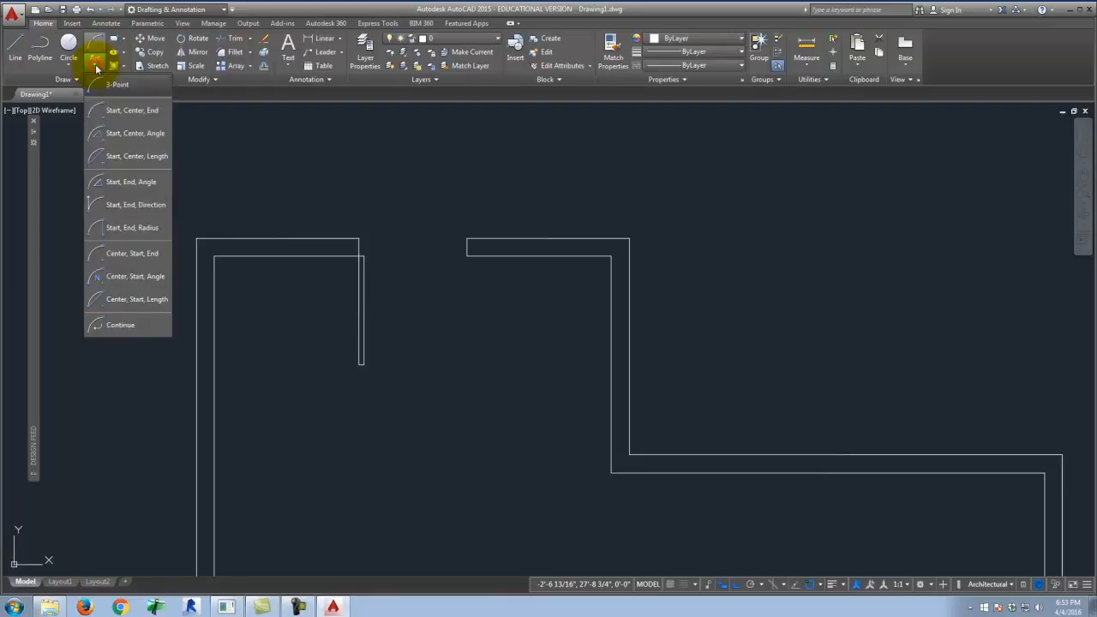
{"action": "left_click", "coordinate": [114, 209]}
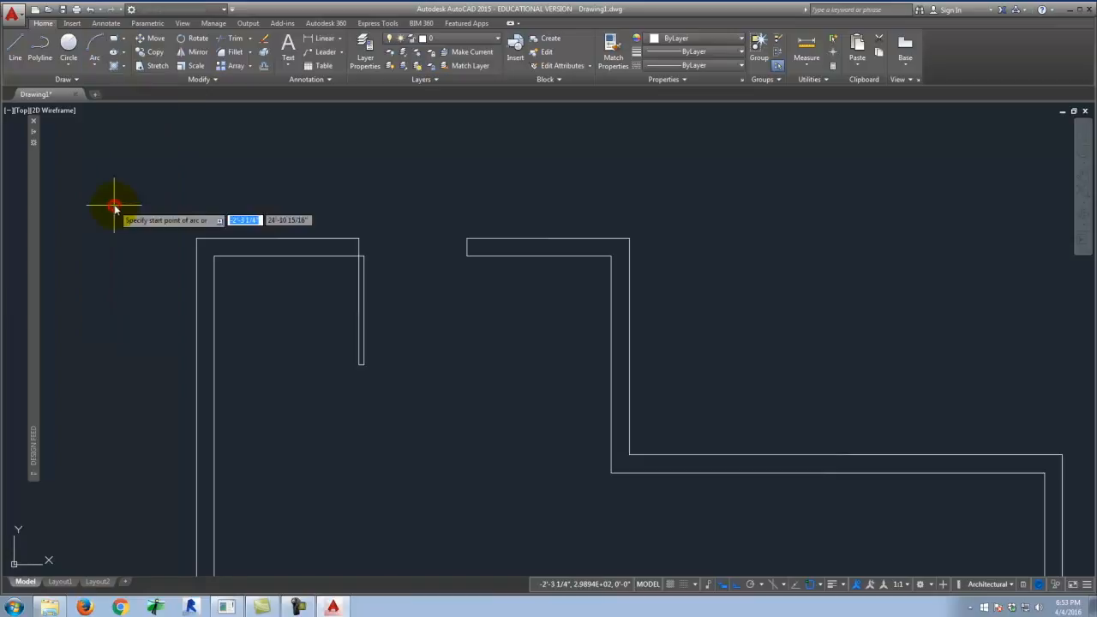
{"action": "left_click", "coordinate": [367, 367]}
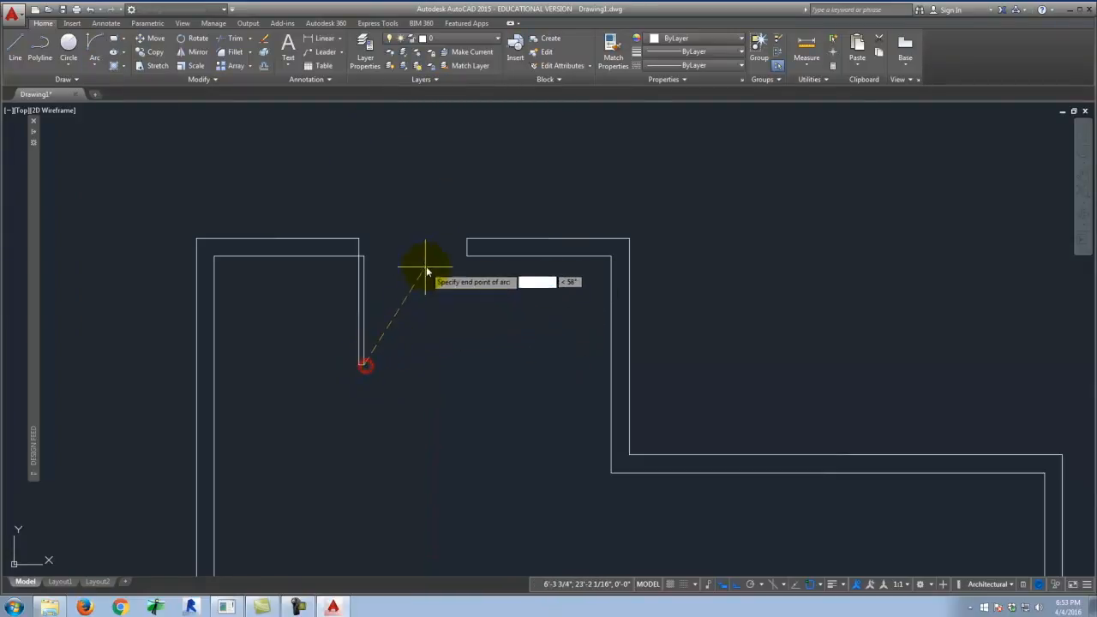
{"action": "left_click", "coordinate": [467, 255]}
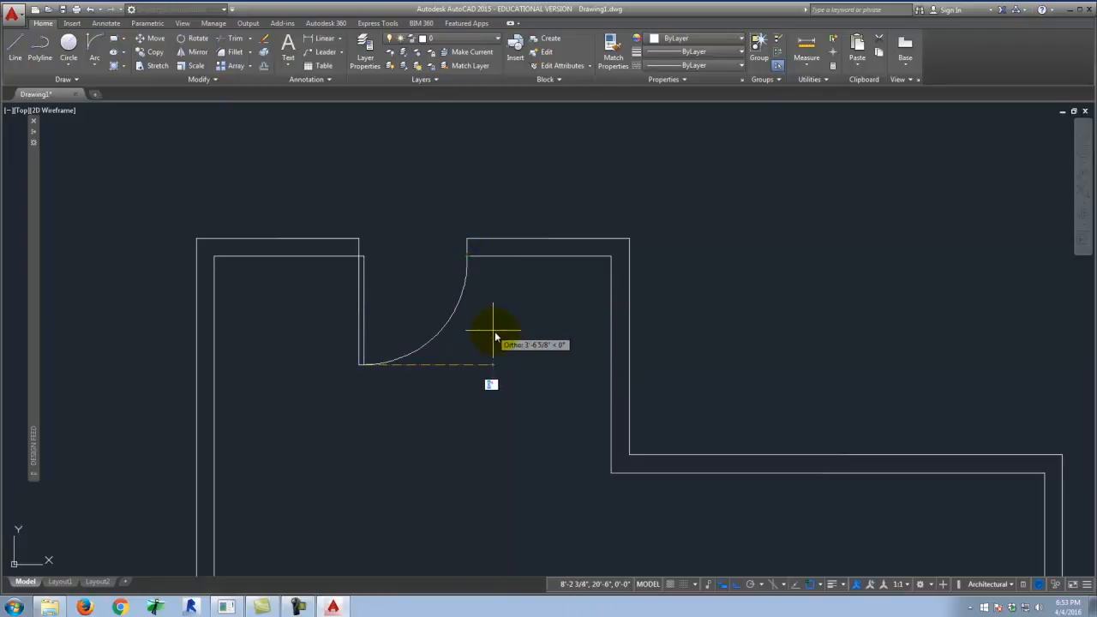
{"action": "left_click", "coordinate": [496, 336]}
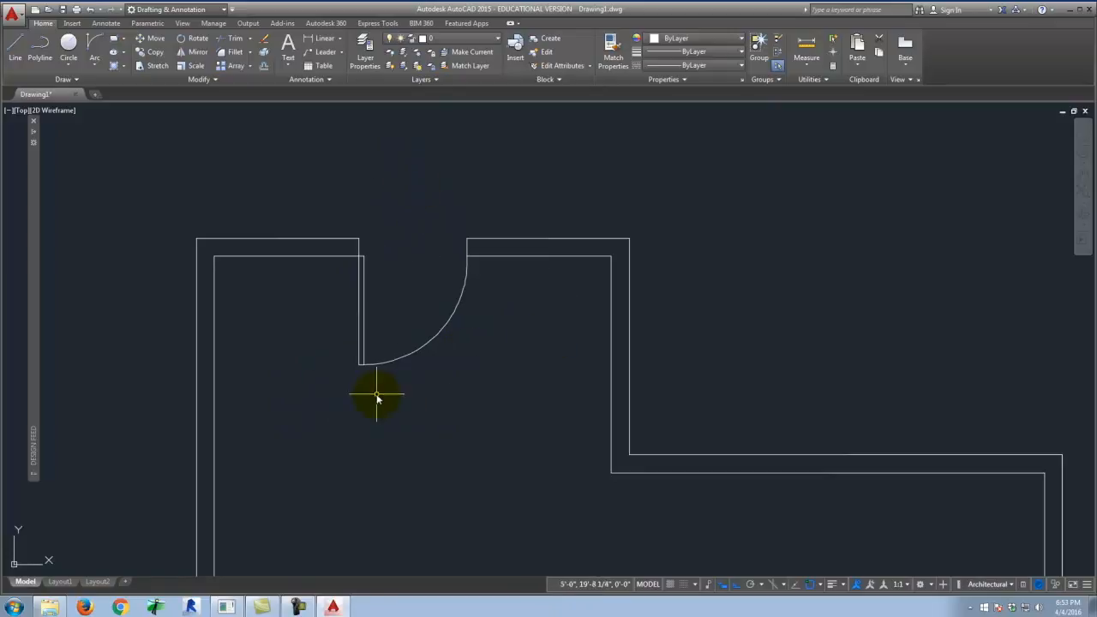
- Draw a short polyline across the upper wall, starting 1'6" right of the outer left corner and ending perpendicular to the inner wall line
{"action": "scroll", "coordinate": [232, 239], "scroll_direction": "up", "scroll_amount": 2}
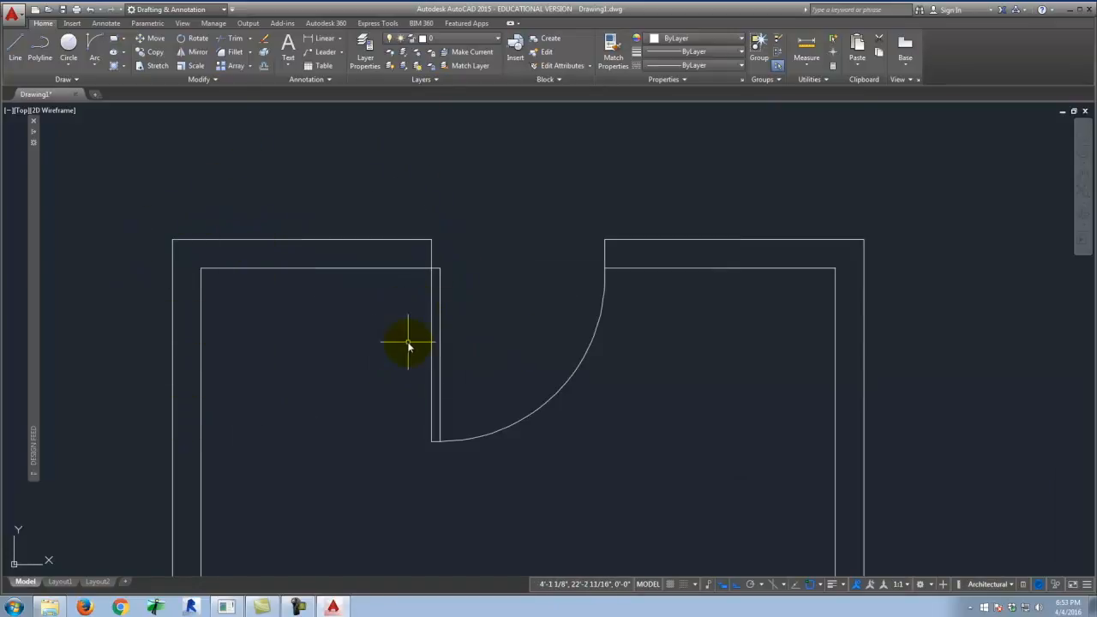
{"action": "left_click", "coordinate": [37, 48]}
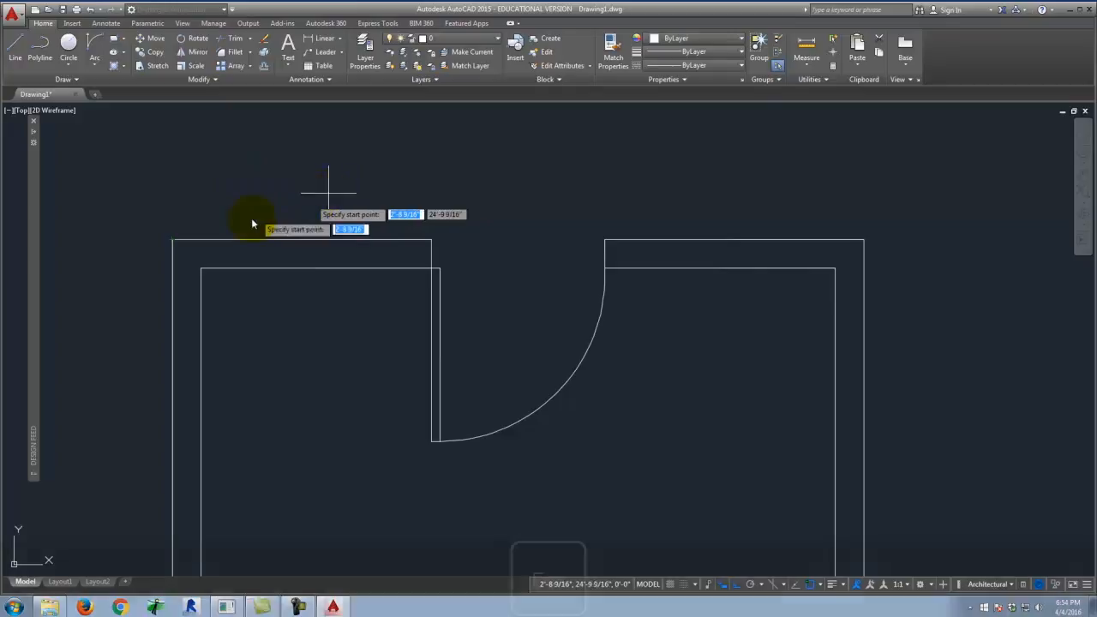
{"action": "key", "text": "Escape"}
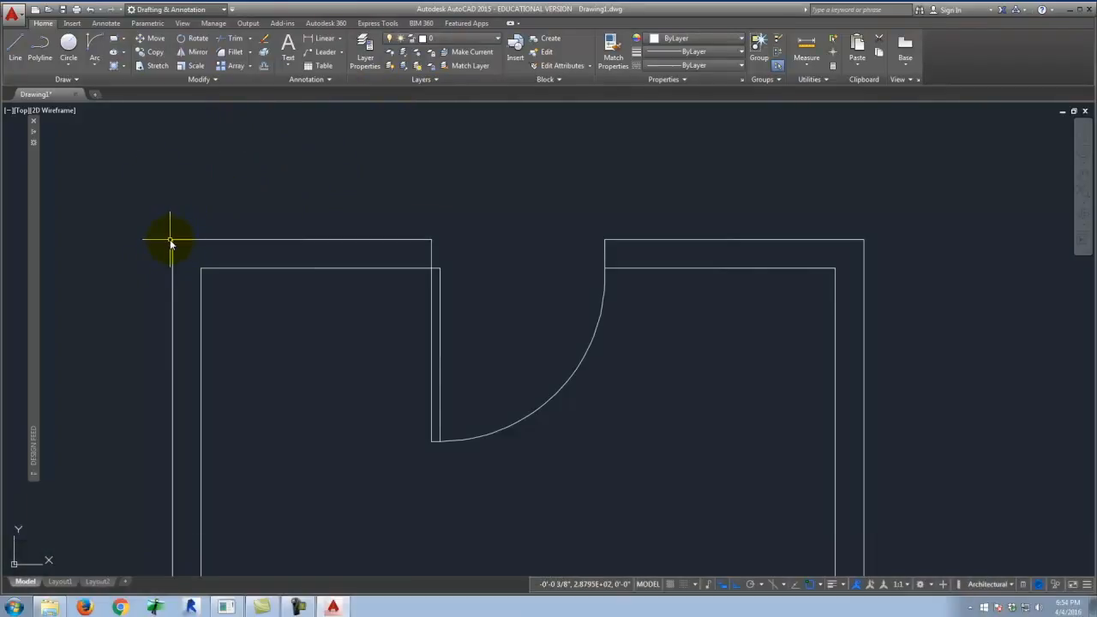
{"action": "left_click", "coordinate": [45, 47]}
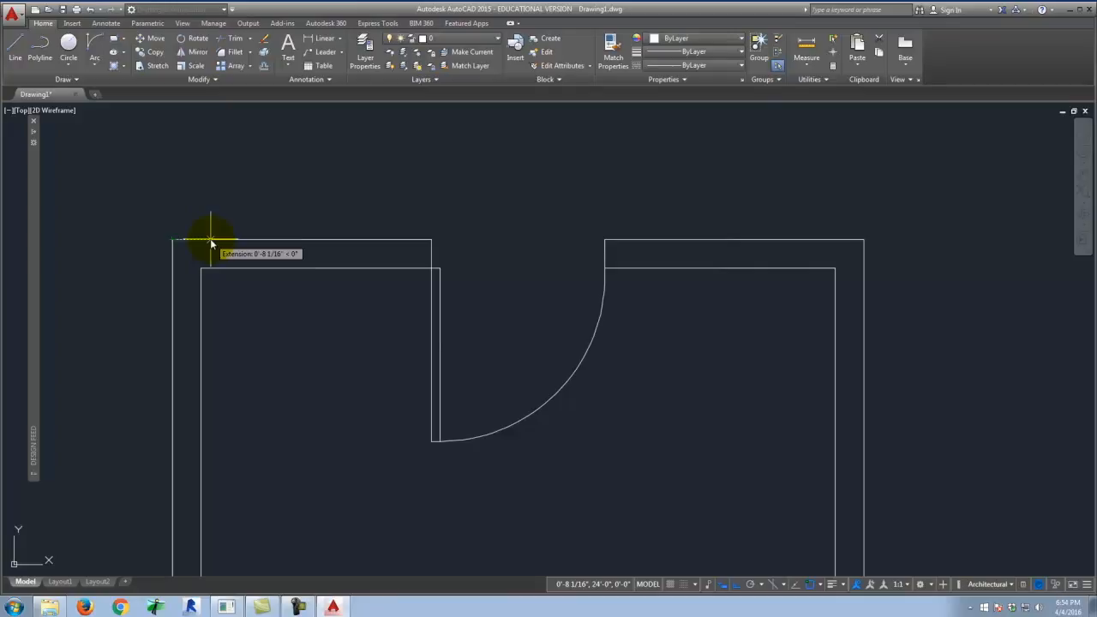
{"action": "type", "text": "1'6\""}
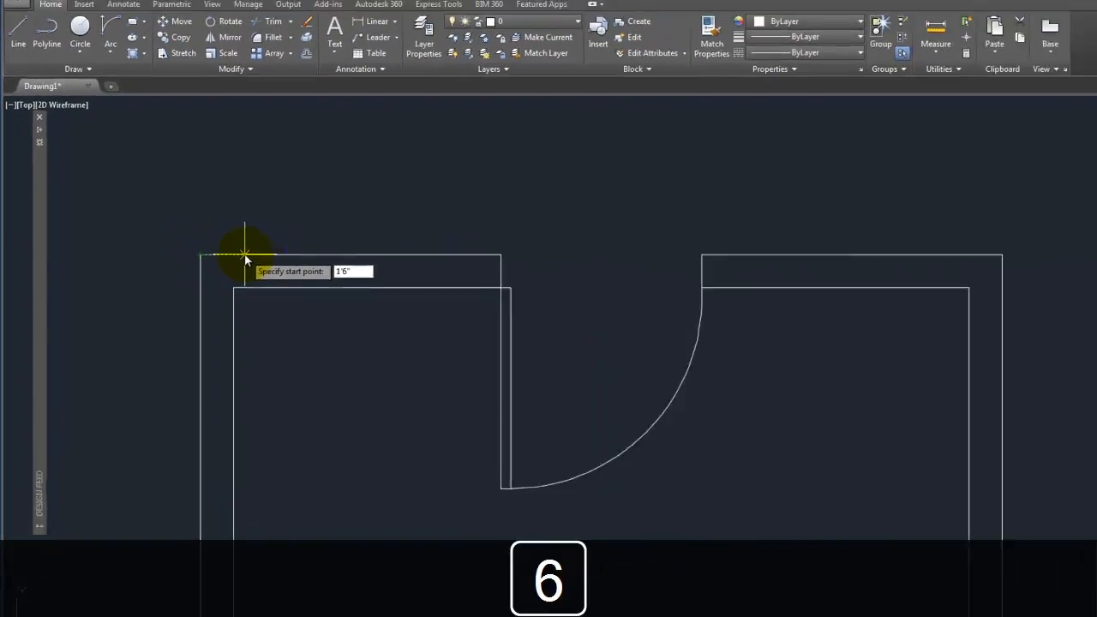
{"action": "key", "text": "Return"}
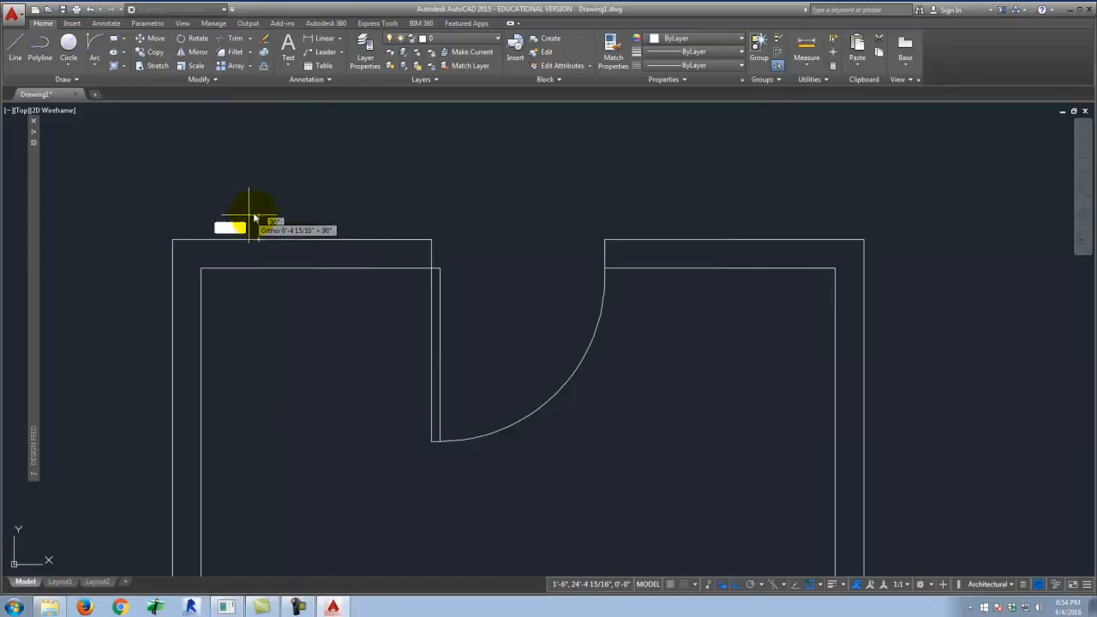
{"action": "type", "text": "3"}
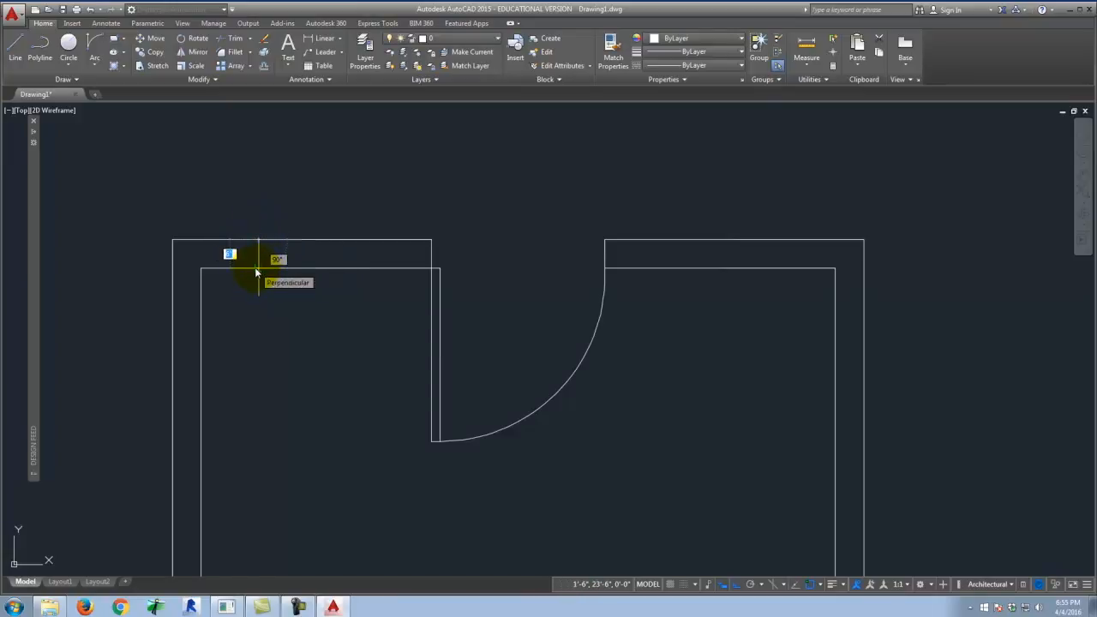
{"action": "left_click", "coordinate": [256, 272]}
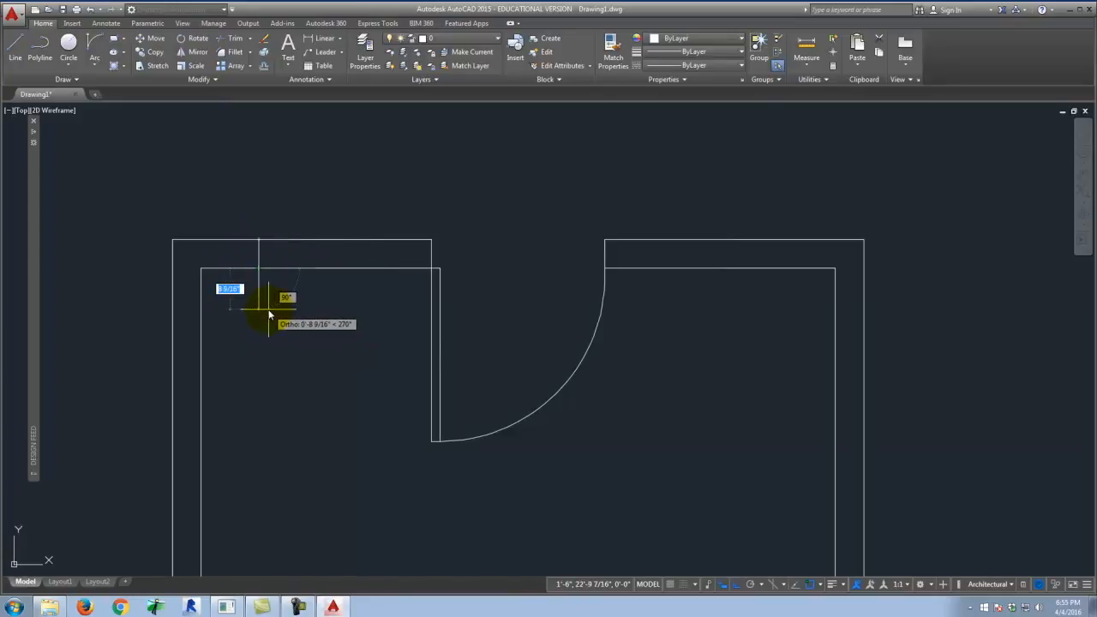
{"action": "key", "text": "Return"}
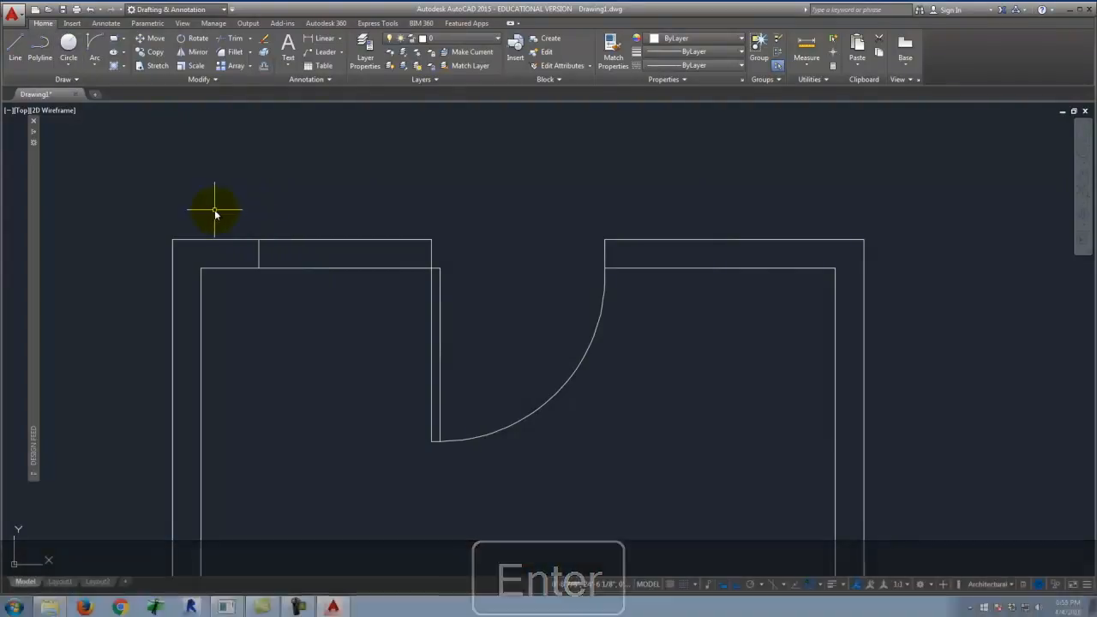
- Erase the short line crossing the upper wall left of the door
{"action": "left_click", "coordinate": [234, 208]}
{"action": "left_click", "coordinate": [316, 304]}
{"action": "key", "text": "Delete"}
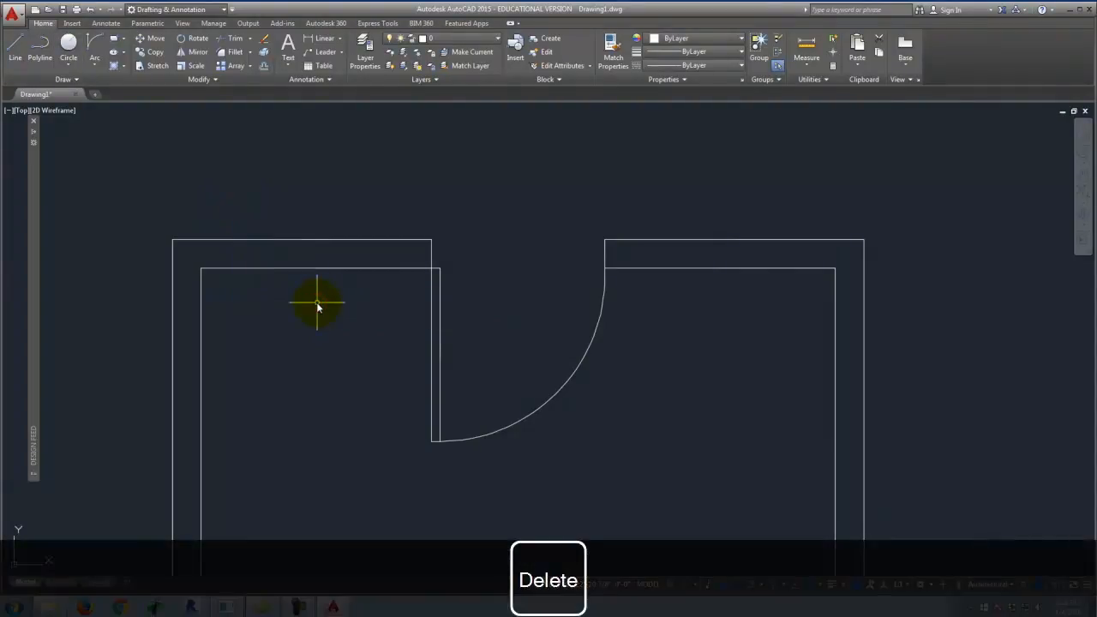
- Draw the window's left edge again as a polyline across the upper wall, 1'6" right of the outer left corner
{"action": "left_click", "coordinate": [39, 42]}
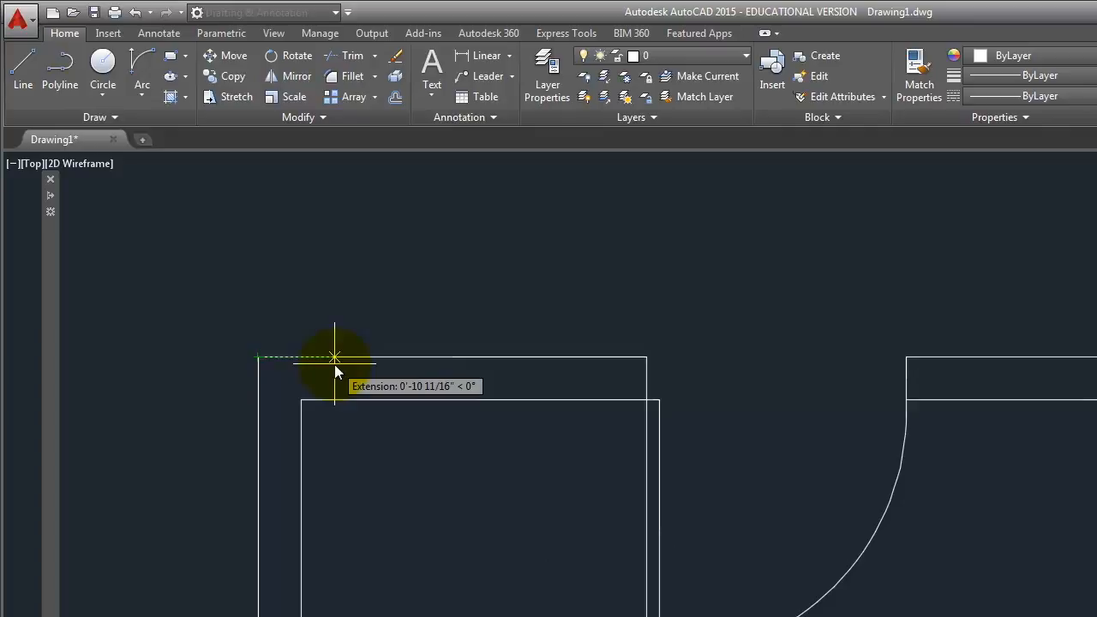
{"action": "type", "text": "1'6"}
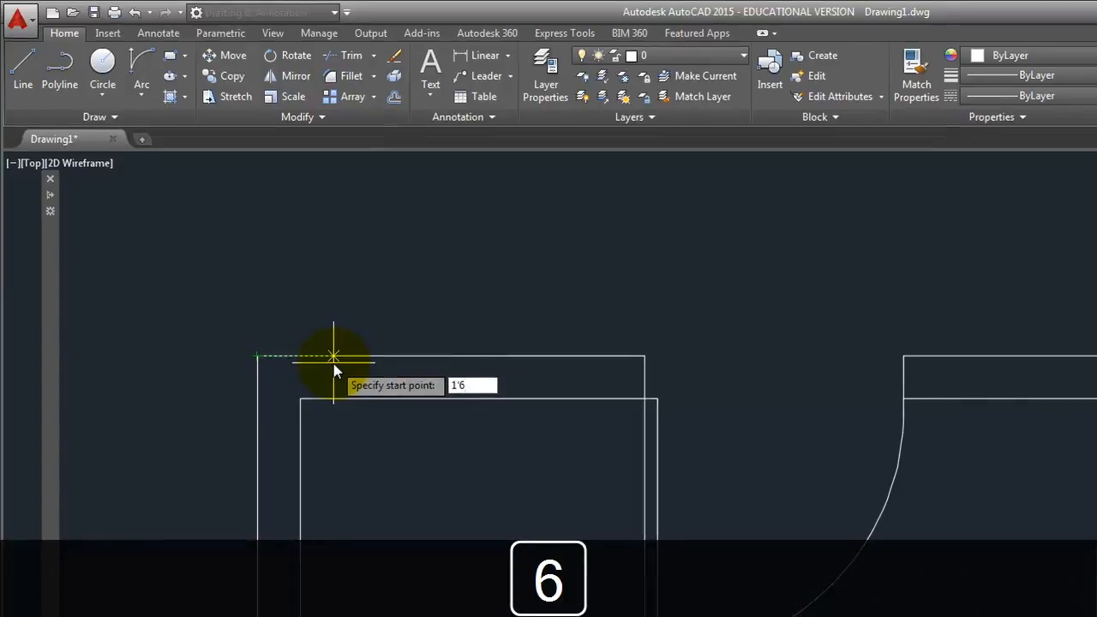
{"action": "key", "text": "Return"}
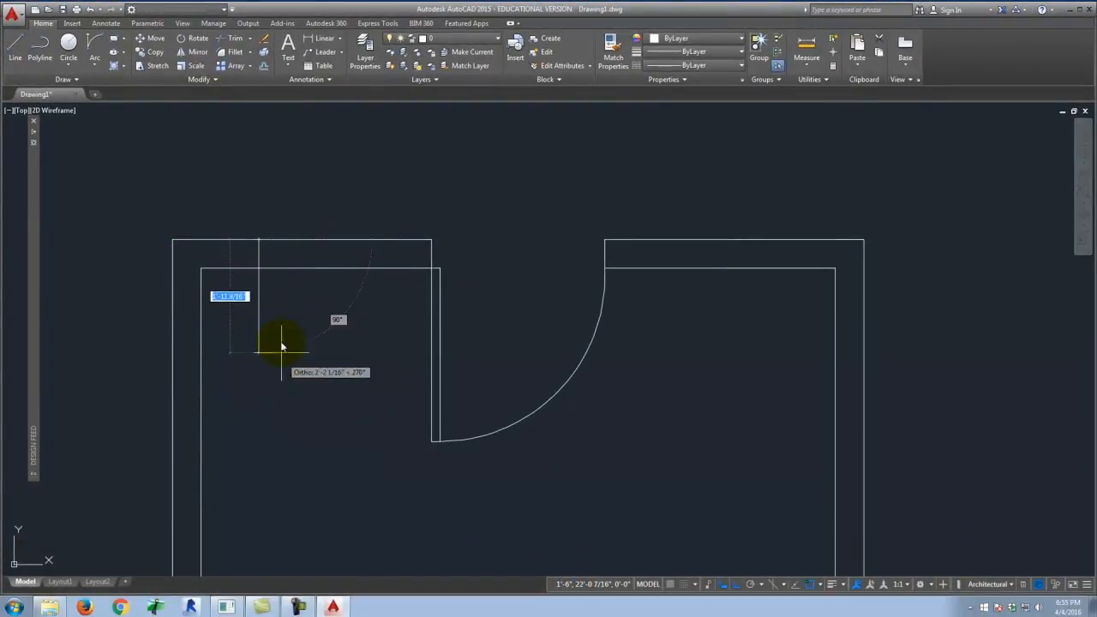
{"action": "left_click", "coordinate": [259, 268]}
{"action": "key", "text": "Return"}
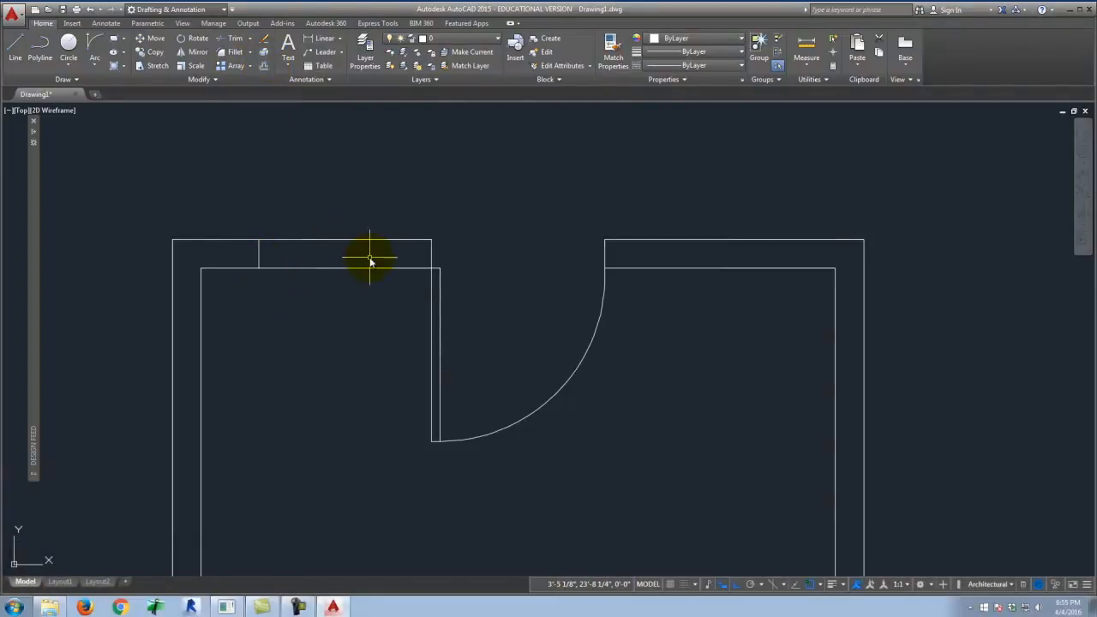
{"action": "left_click", "coordinate": [40, 45]}
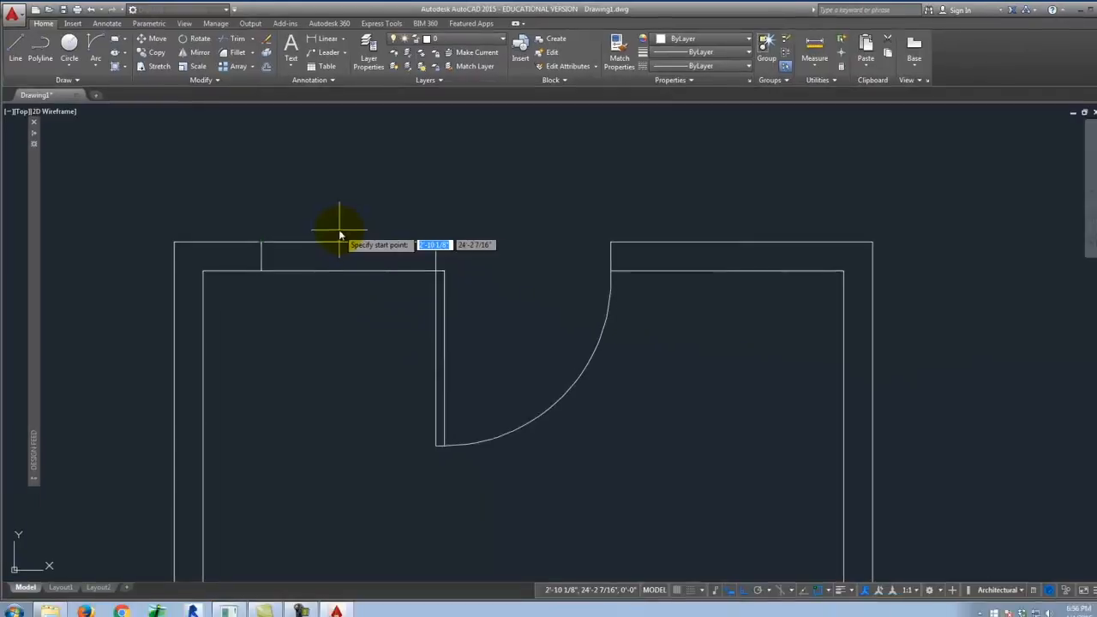
{"action": "scroll", "coordinate": [339, 233], "scroll_direction": "up", "scroll_amount": 3}
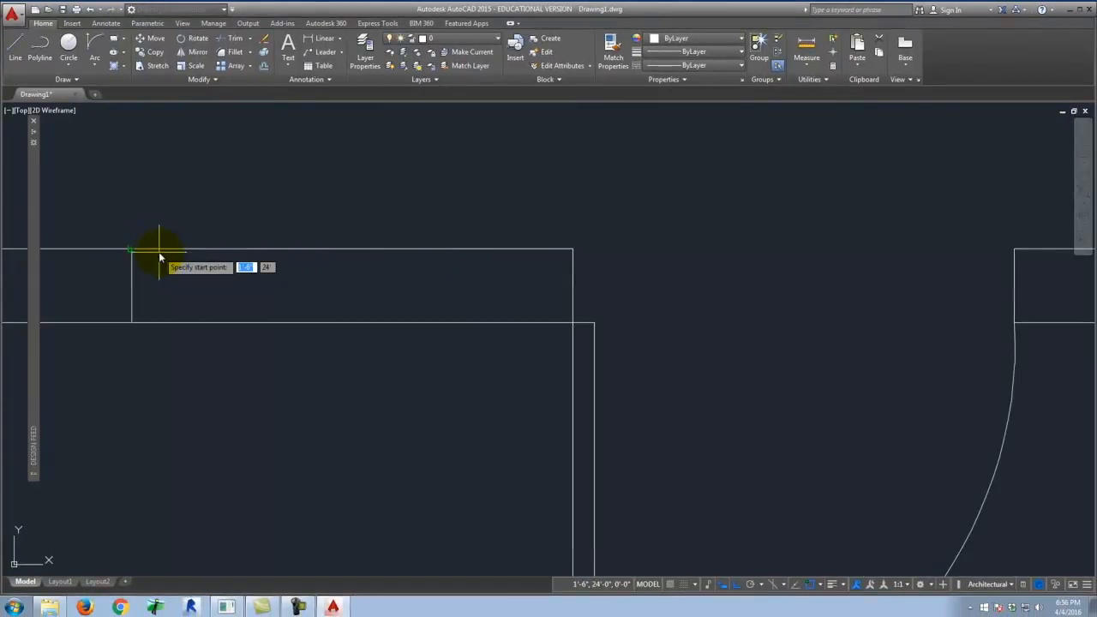
{"action": "type", "text": "2"}
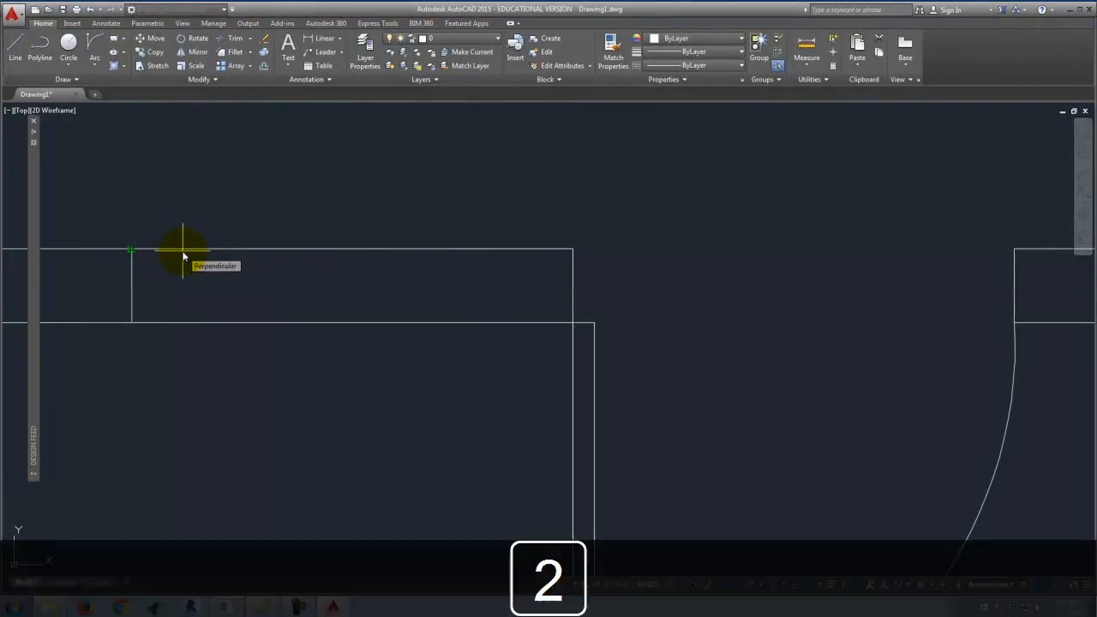
{"action": "key", "text": "Return"}
{"action": "scroll", "coordinate": [480, 206], "scroll_direction": "down", "scroll_amount": 3}
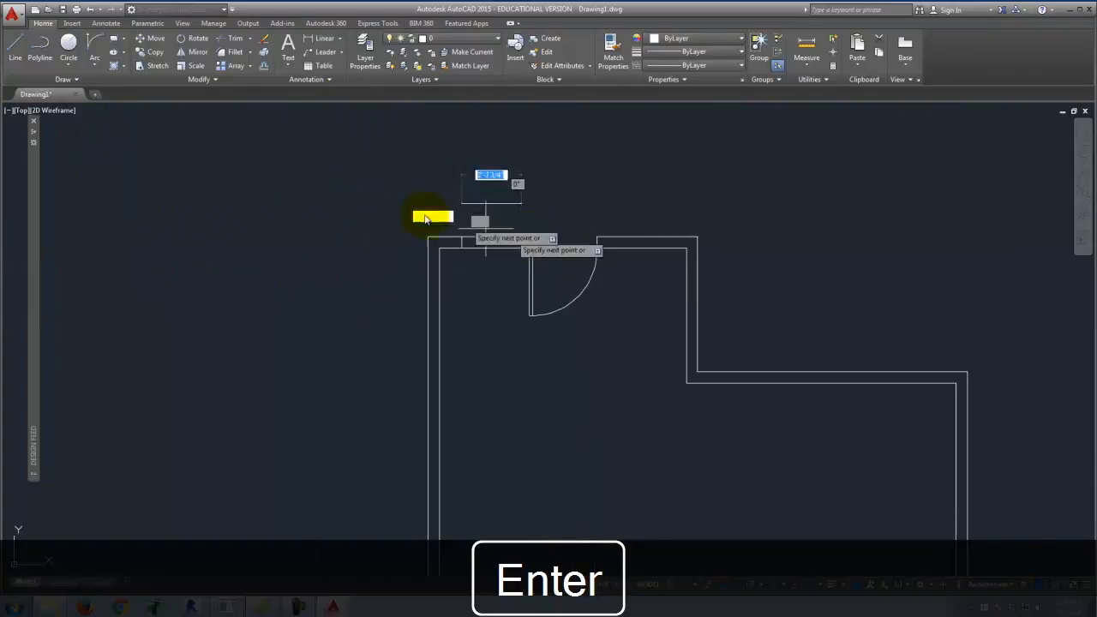
{"action": "key", "text": "Escape"}
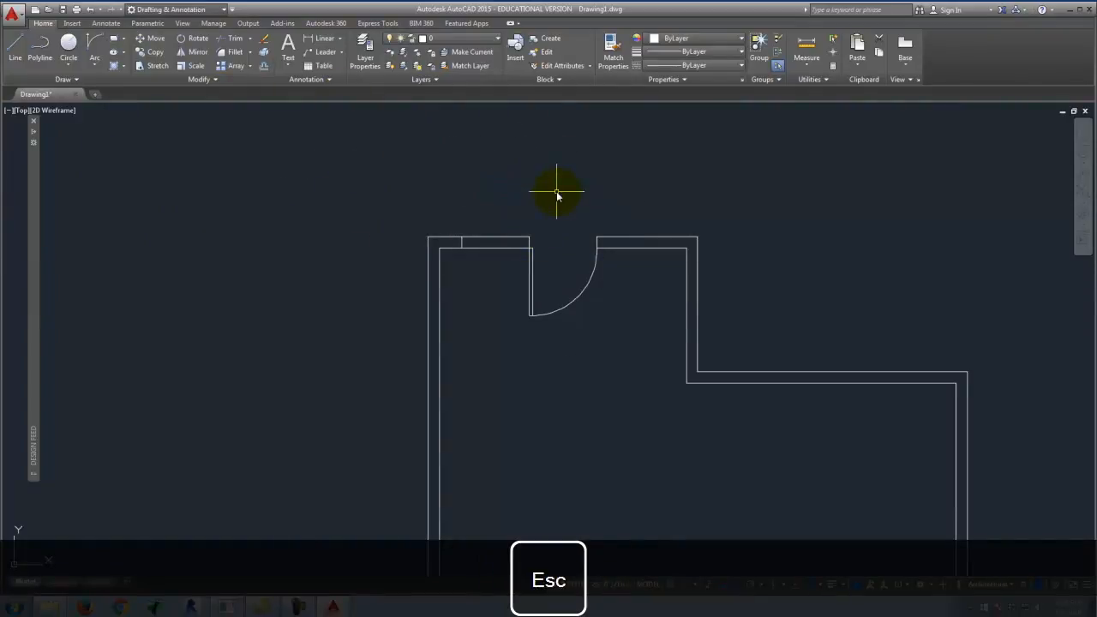
- Offset the short window edge line 2' to the right within the upper wall
{"action": "left_click", "coordinate": [263, 69]}
{"action": "scroll", "coordinate": [458, 245], "scroll_direction": "up", "scroll_amount": 4}
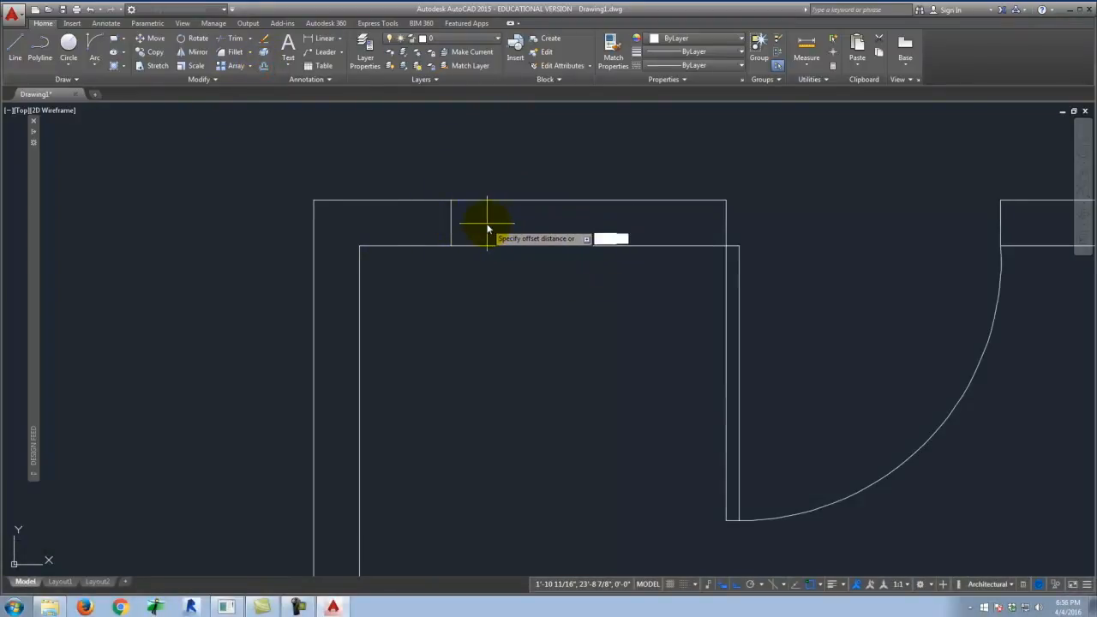
{"action": "type", "text": "2"}
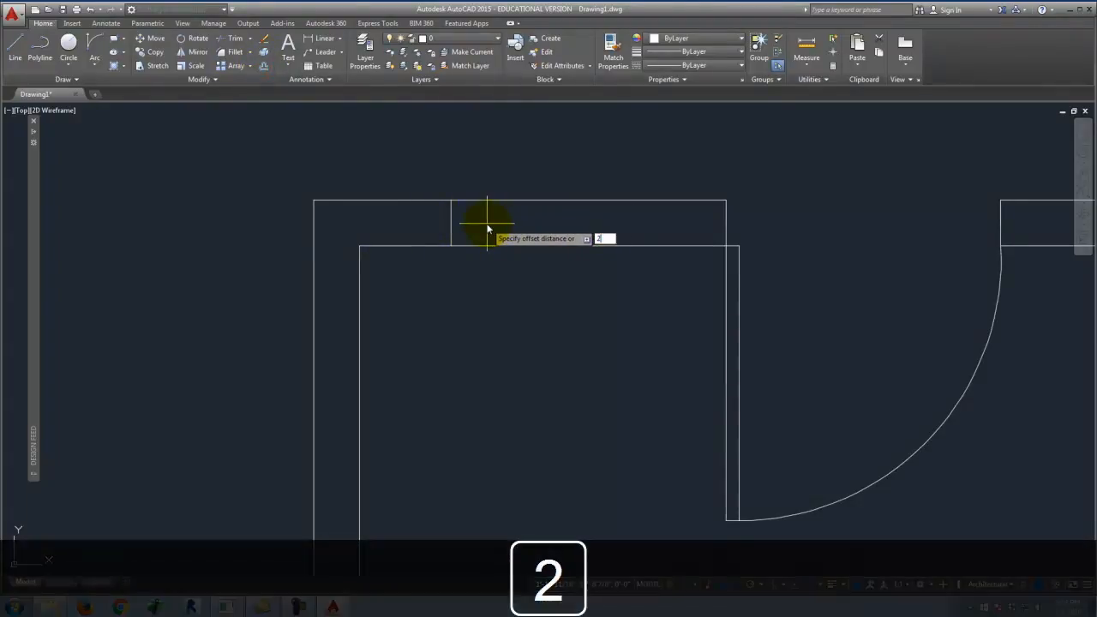
{"action": "key", "text": "Return"}
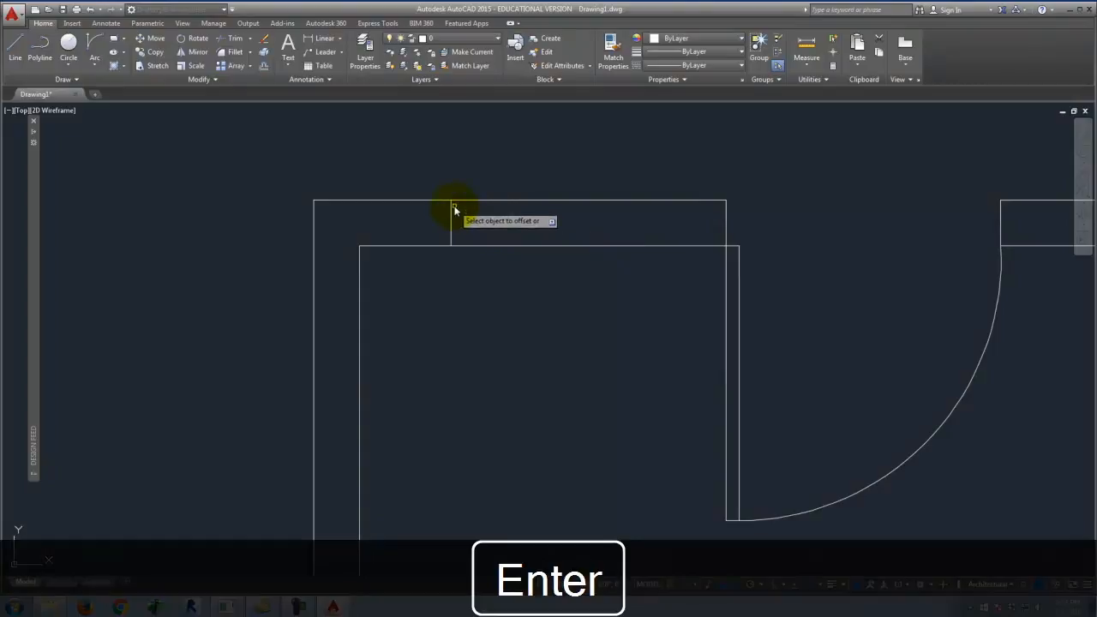
{"action": "left_click", "coordinate": [452, 215]}
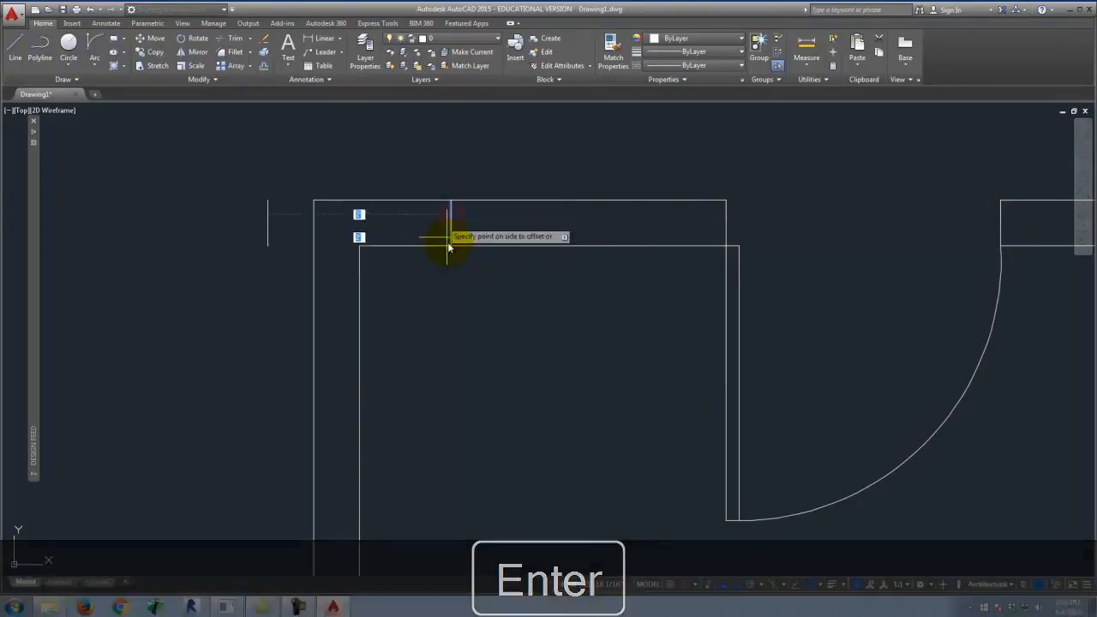
{"action": "left_click", "coordinate": [691, 343]}
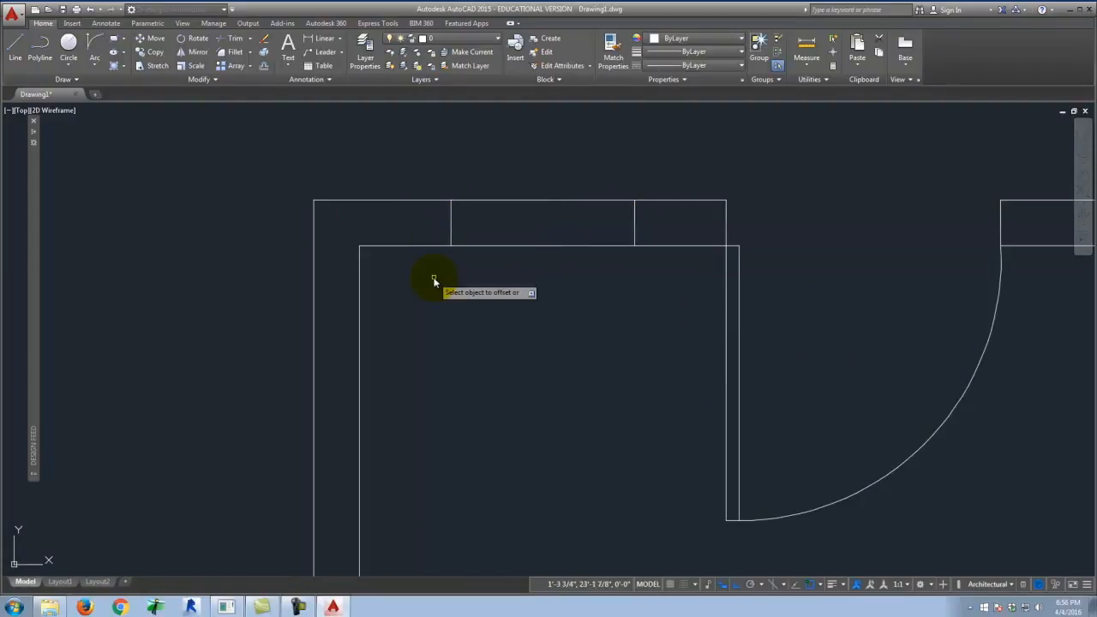
{"action": "key", "text": "Return"}
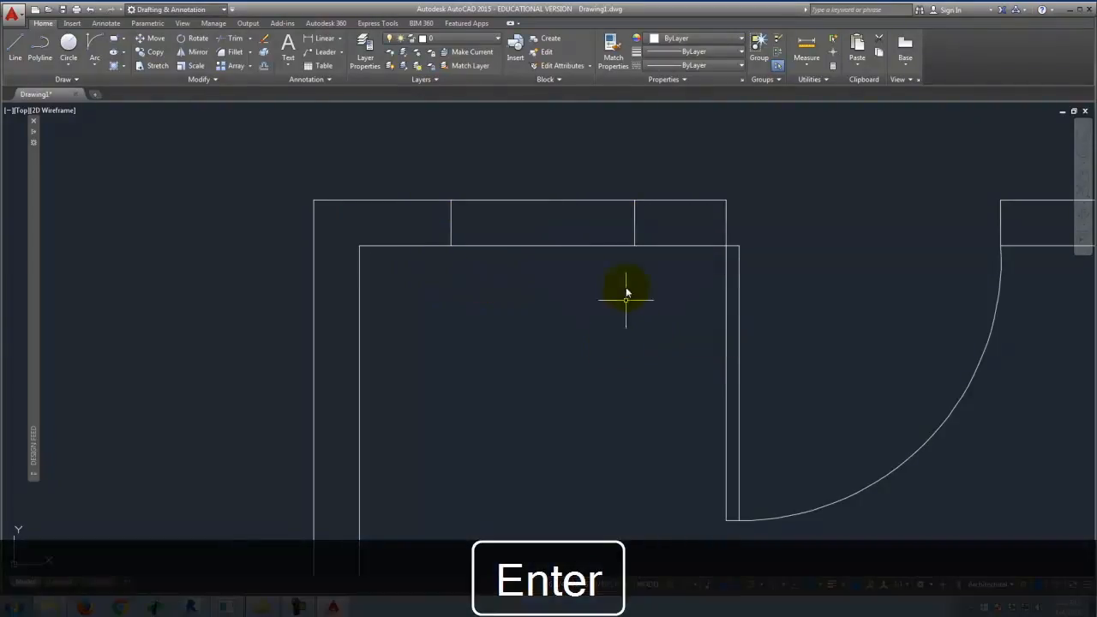
- Draw the window's glass line between the midpoints of the two short lines across the upper wall
{"action": "scroll", "coordinate": [597, 299], "scroll_direction": "down", "scroll_amount": 3}
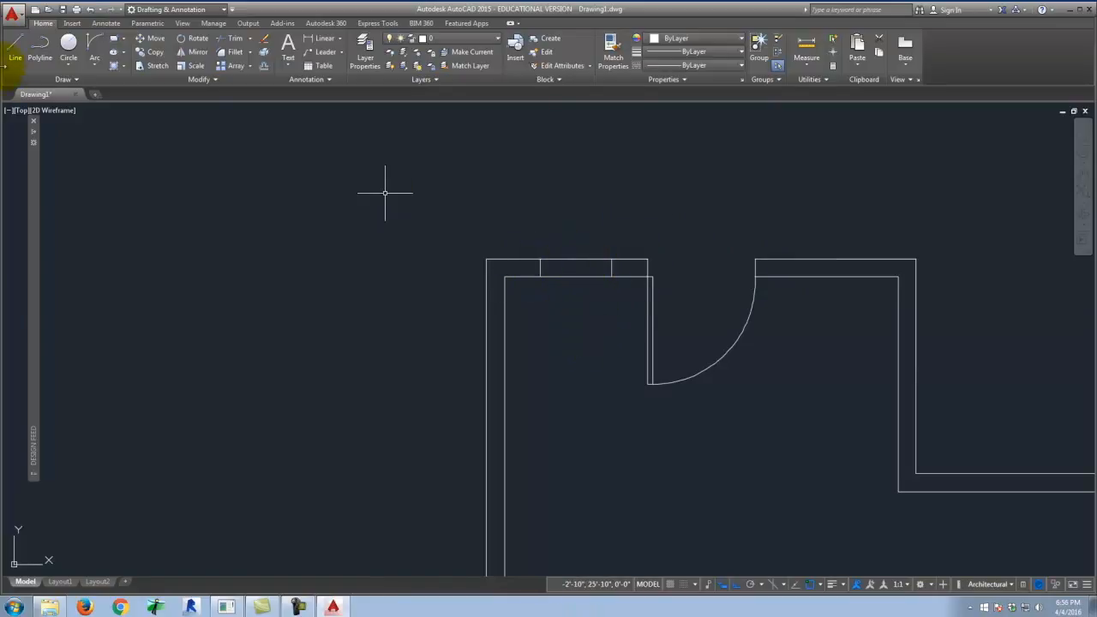
{"action": "left_click", "coordinate": [14, 47]}
{"action": "scroll", "coordinate": [605, 269], "scroll_direction": "up", "scroll_amount": 3}
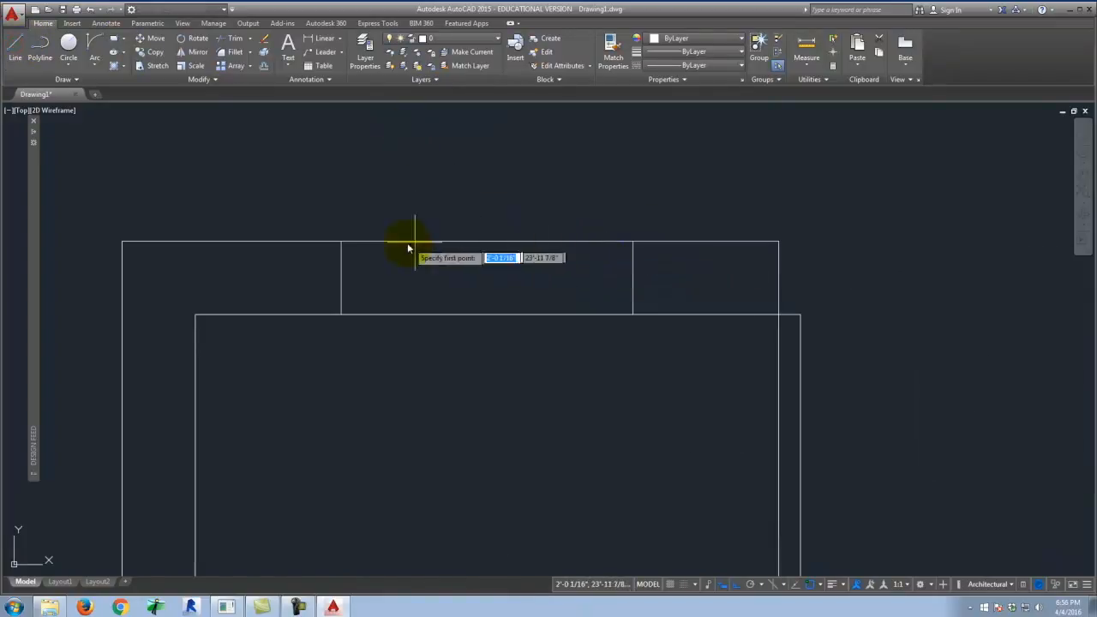
{"action": "left_click", "coordinate": [342, 277]}
{"action": "left_click", "coordinate": [634, 278]}
{"action": "key", "text": "Return"}
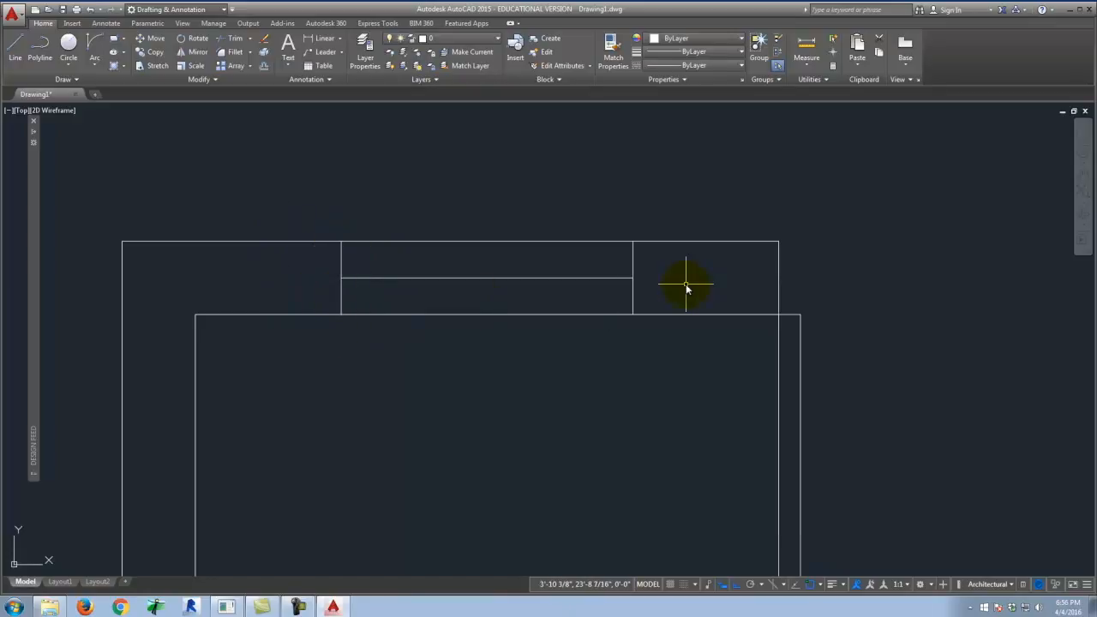
- Draw a short line across the upper wall right of the door, starting 1'6" left of the outer right corner
{"action": "scroll", "coordinate": [399, 284], "scroll_direction": "down", "scroll_amount": 5}
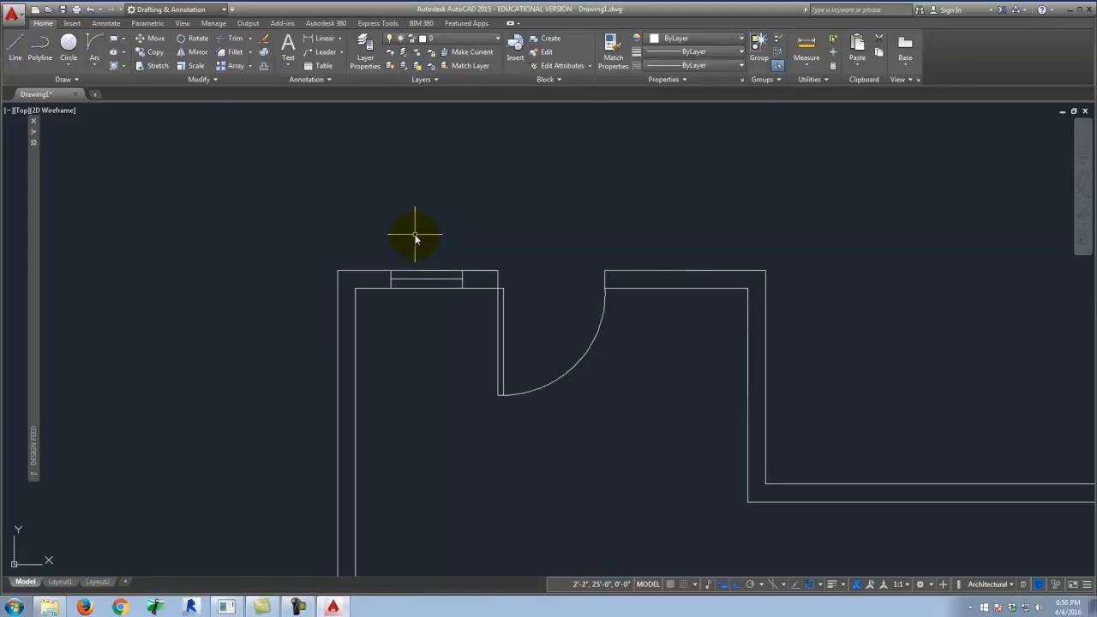
{"action": "scroll", "coordinate": [399, 283], "scroll_direction": "up", "scroll_amount": 1}
{"action": "scroll", "coordinate": [362, 232], "scroll_direction": "up", "scroll_amount": 1}
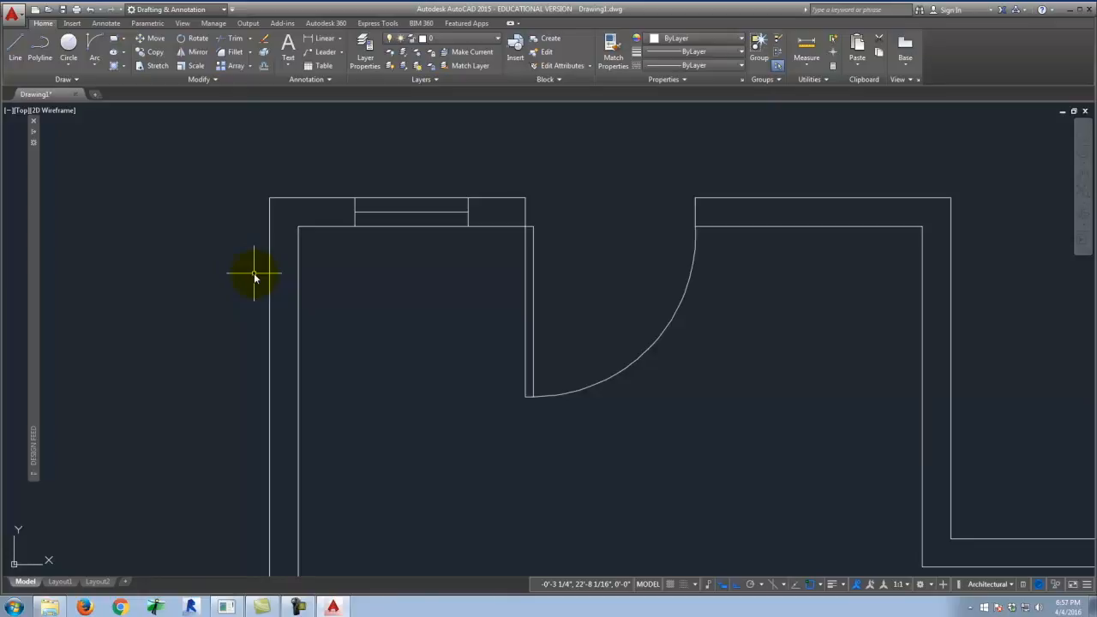
{"action": "left_click", "coordinate": [18, 47]}
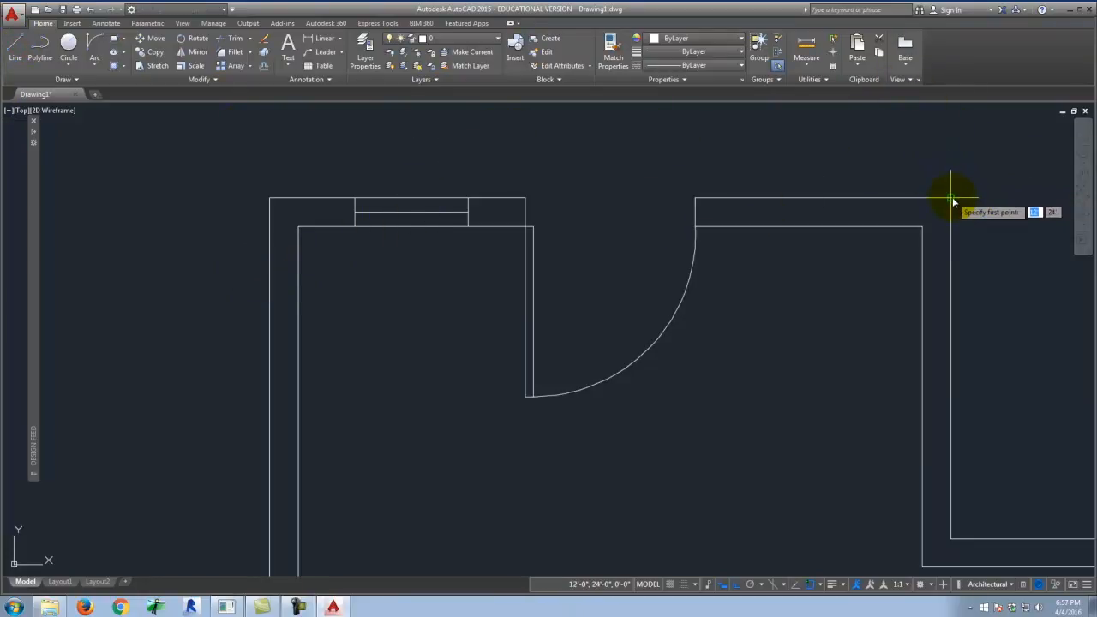
{"action": "type", "text": "1"}
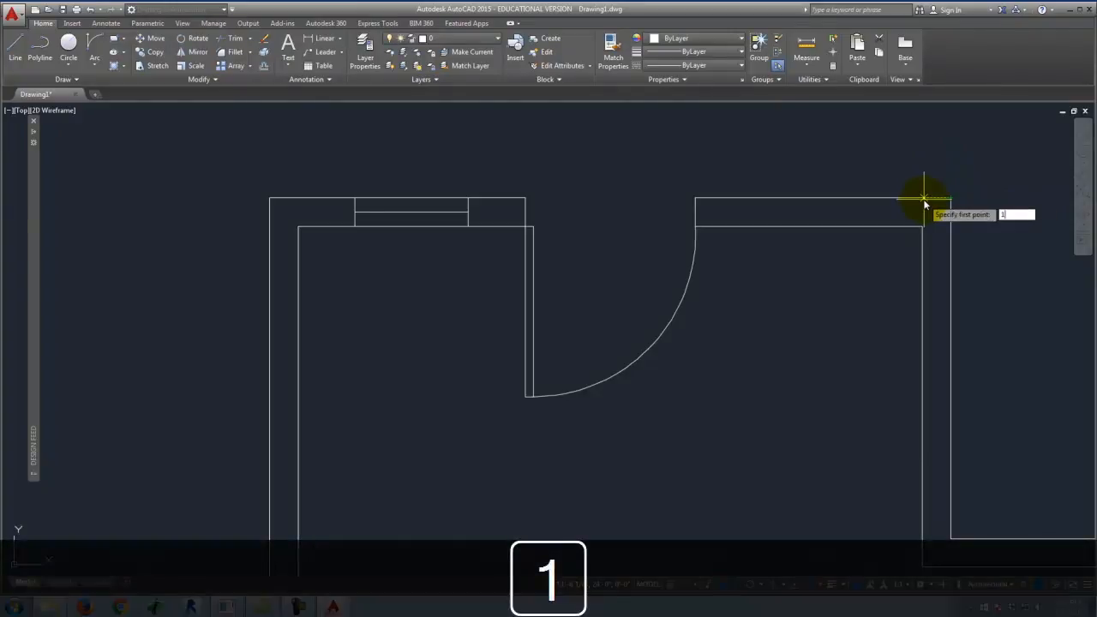
{"action": "type", "text": "6"}
{"action": "key", "text": "Return"}
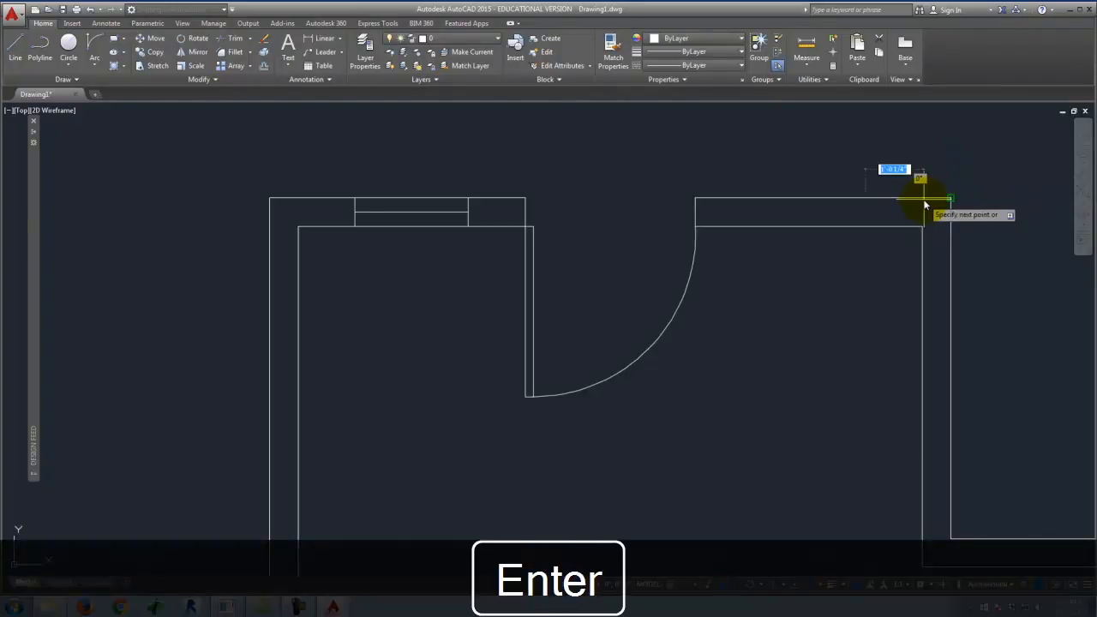
{"action": "left_click", "coordinate": [861, 229]}
{"action": "key", "text": "Return"}
{"action": "key", "text": "Return"}
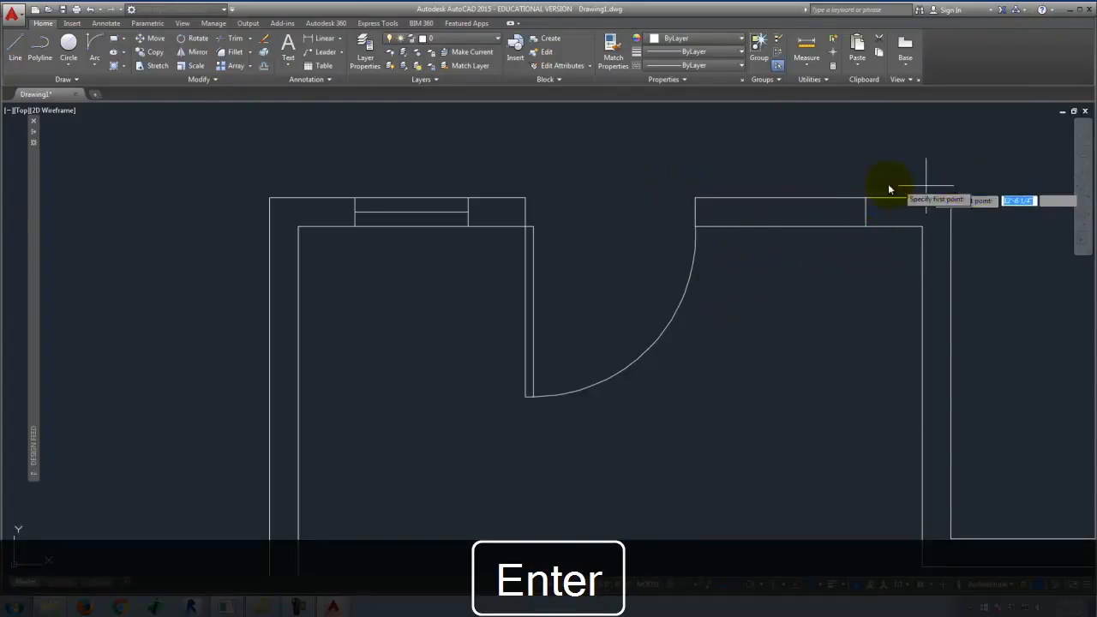
- Cancel the restarted line and erase the short line crossing the wall right of the door
{"action": "left_click", "coordinate": [849, 183]}
{"action": "key", "text": "Escape"}
{"action": "left_click", "coordinate": [867, 205]}
{"action": "key", "text": "Delete"}
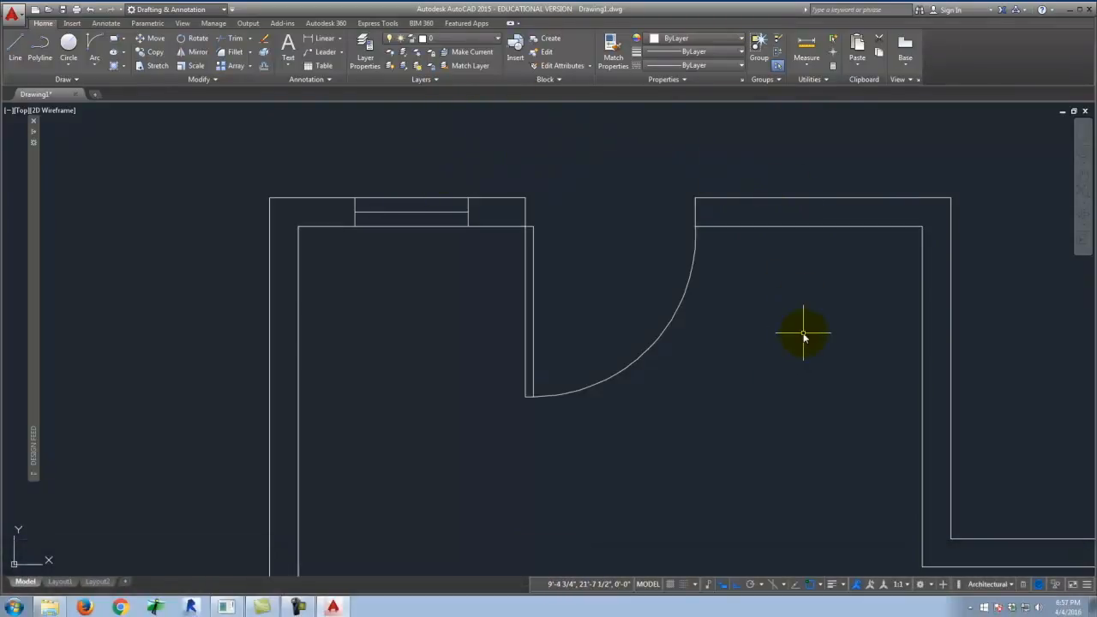
- Mirror the upper wall's window about the vertical line through the lower wall's midpoint onto the wall right of the door, keeping the original
{"action": "left_click", "coordinate": [334, 176]}
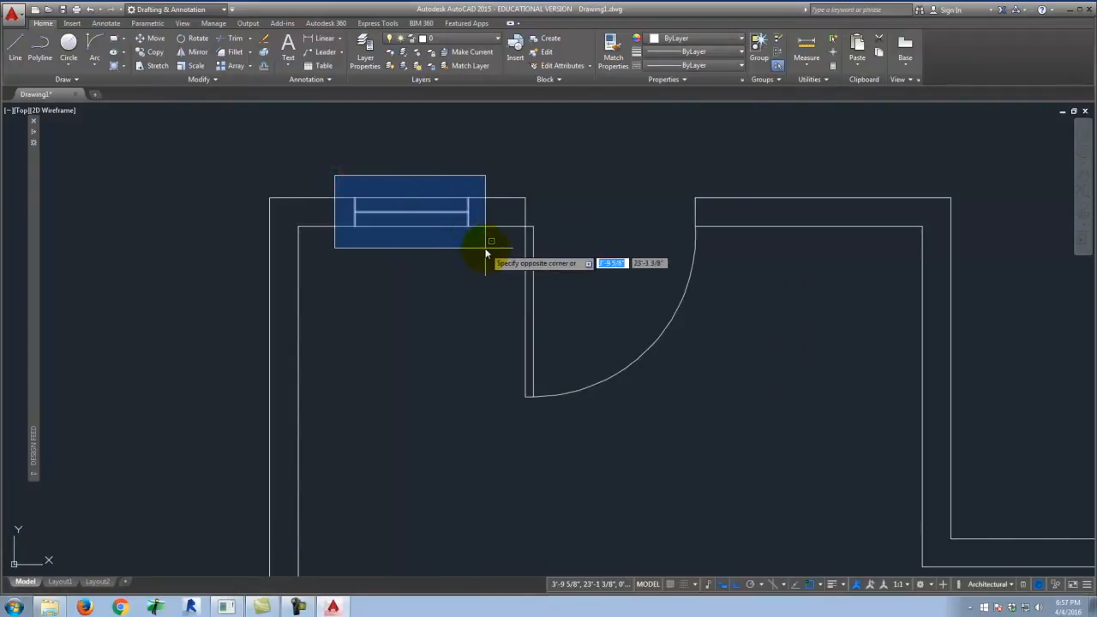
{"action": "left_click", "coordinate": [485, 248]}
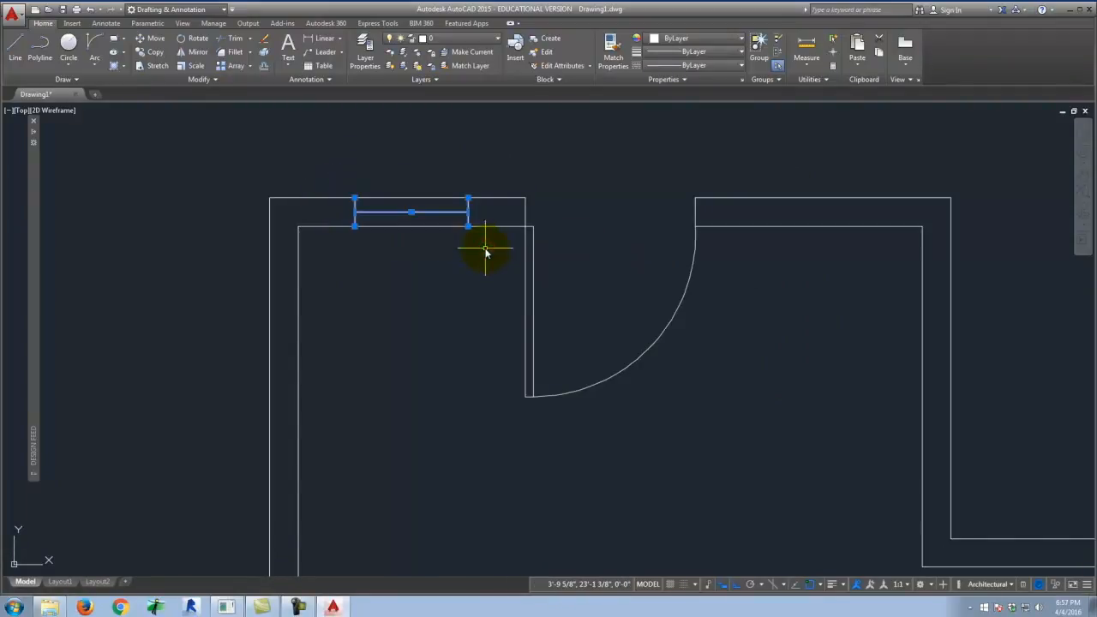
{"action": "left_click", "coordinate": [189, 57]}
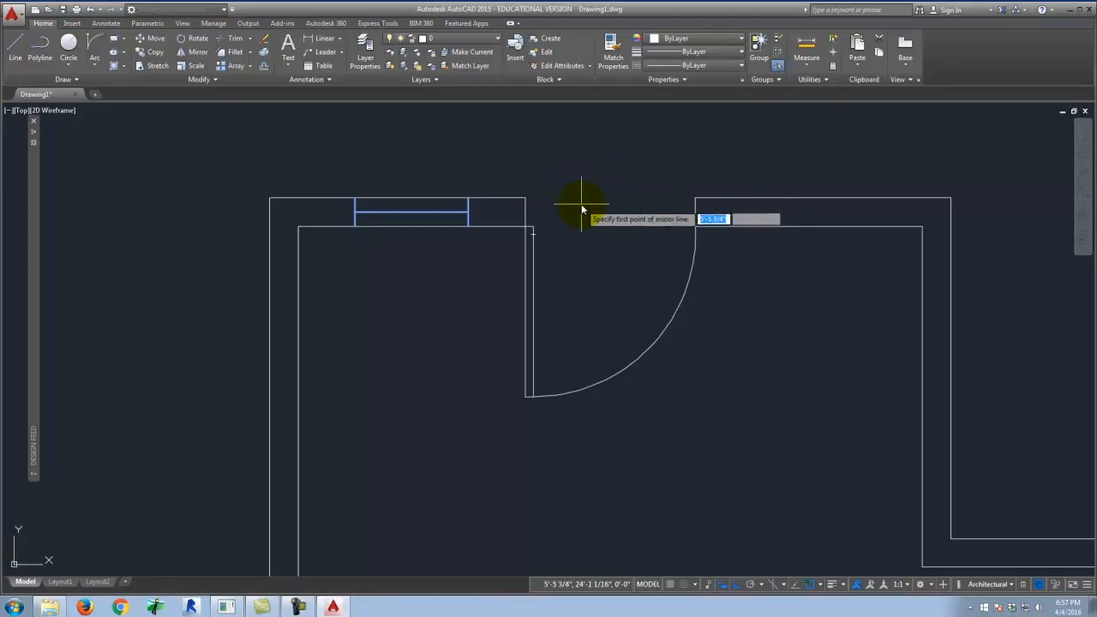
{"action": "scroll", "coordinate": [567, 209], "scroll_direction": "down", "scroll_amount": 6}
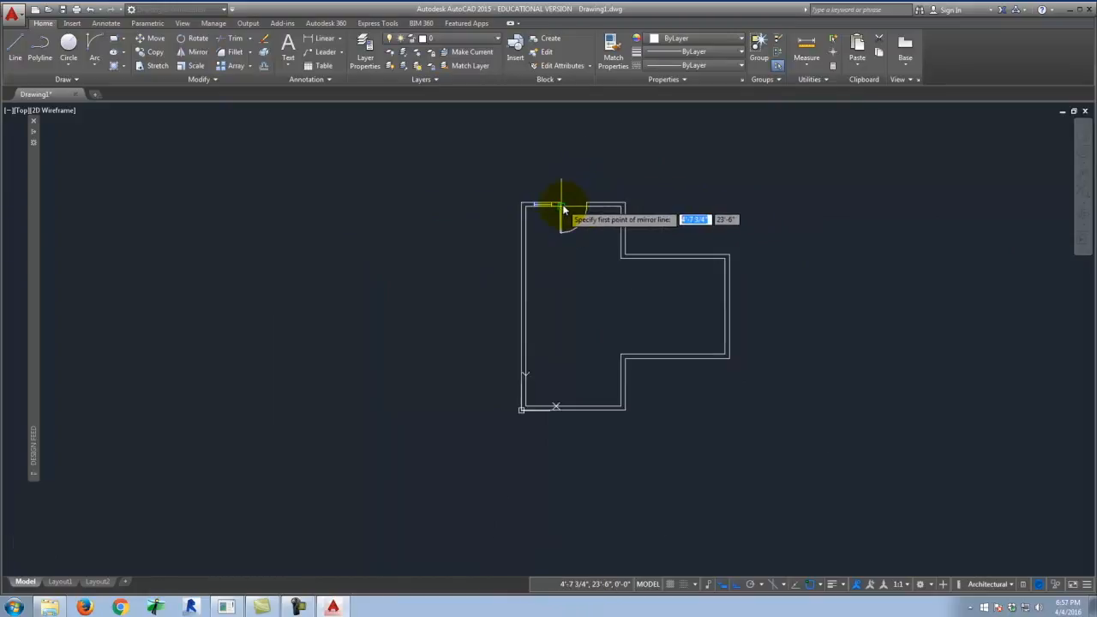
{"action": "left_click", "coordinate": [573, 407]}
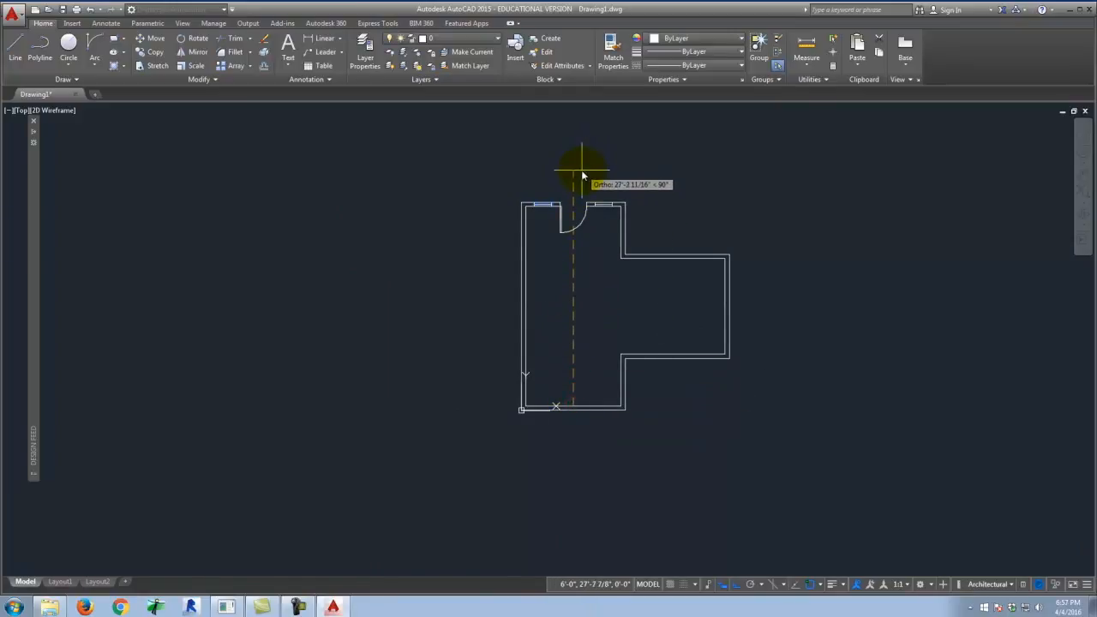
{"action": "scroll", "coordinate": [569, 184], "scroll_direction": "up", "scroll_amount": 4}
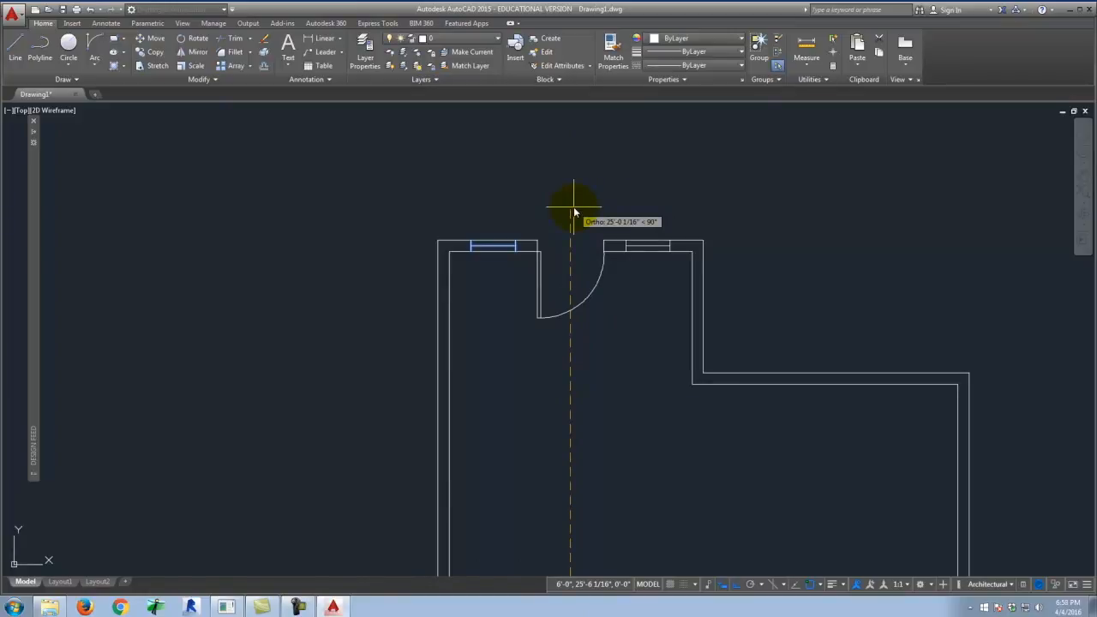
{"action": "scroll", "coordinate": [574, 212], "scroll_direction": "up", "scroll_amount": 2}
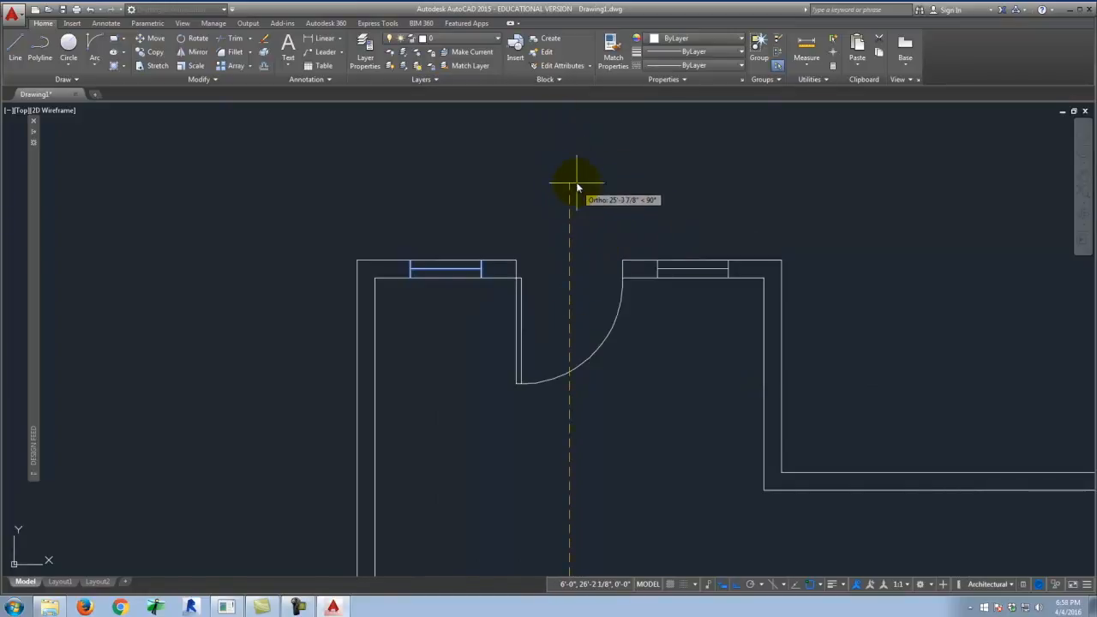
{"action": "left_click", "coordinate": [576, 184]}
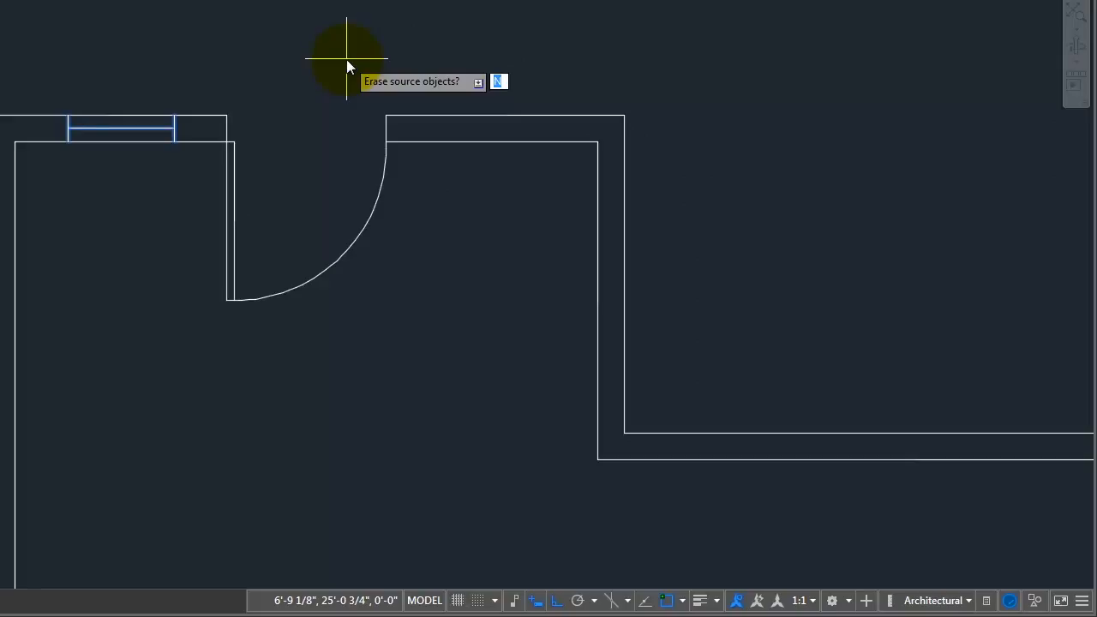
{"action": "key", "text": "Return"}
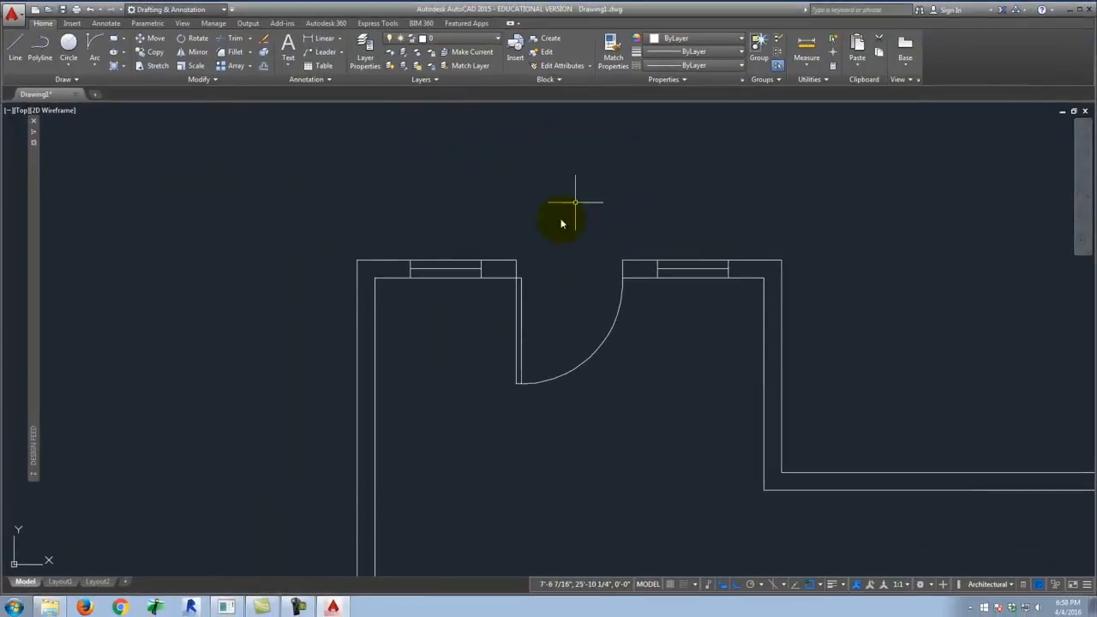
- Mirror the window left of the door about a horizontal line through the left wall's midpoint onto the lower wall, keeping the original
{"action": "scroll", "coordinate": [412, 198], "scroll_direction": "down", "scroll_amount": 5}
{"action": "scroll", "coordinate": [418, 420], "scroll_direction": "up", "scroll_amount": 5}
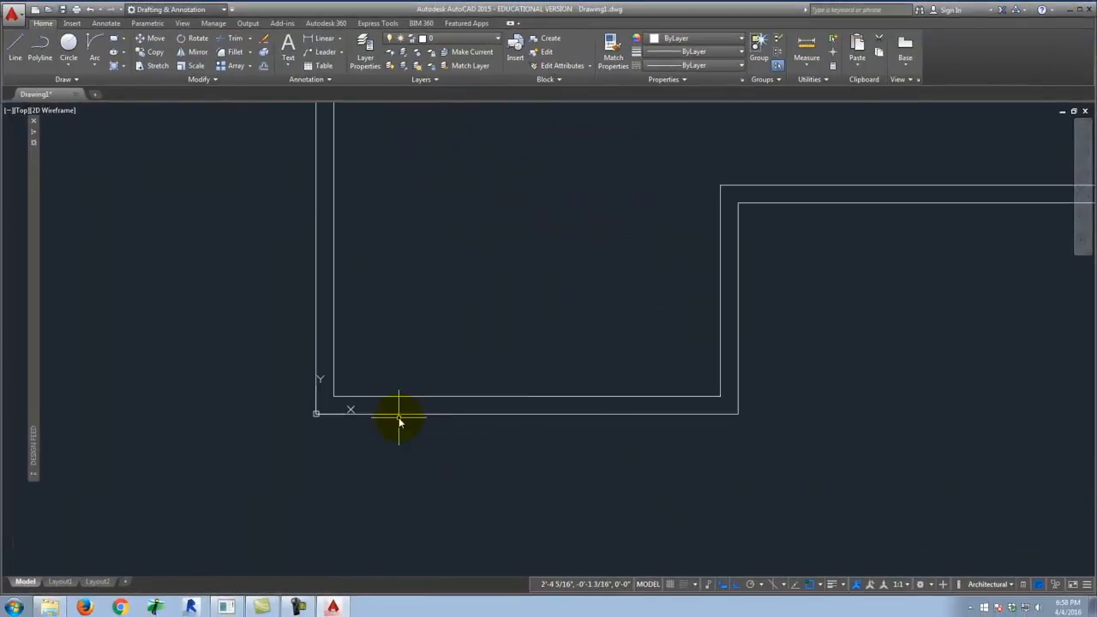
{"action": "scroll", "coordinate": [412, 435], "scroll_direction": "down", "scroll_amount": 5}
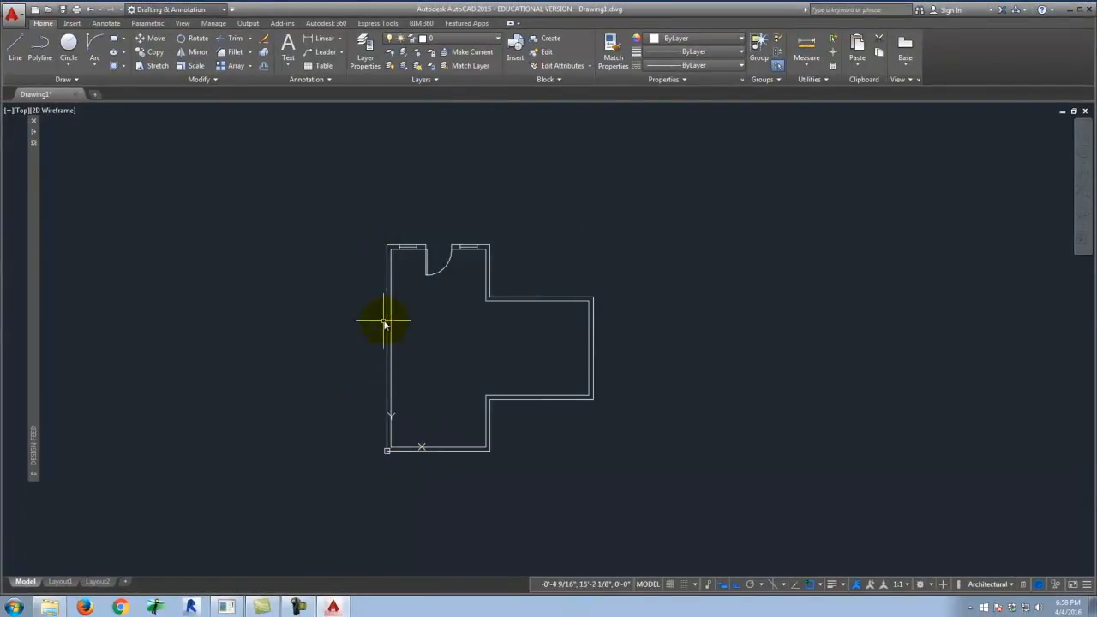
{"action": "scroll", "coordinate": [399, 228], "scroll_direction": "up", "scroll_amount": 6}
{"action": "left_click", "coordinate": [395, 271]}
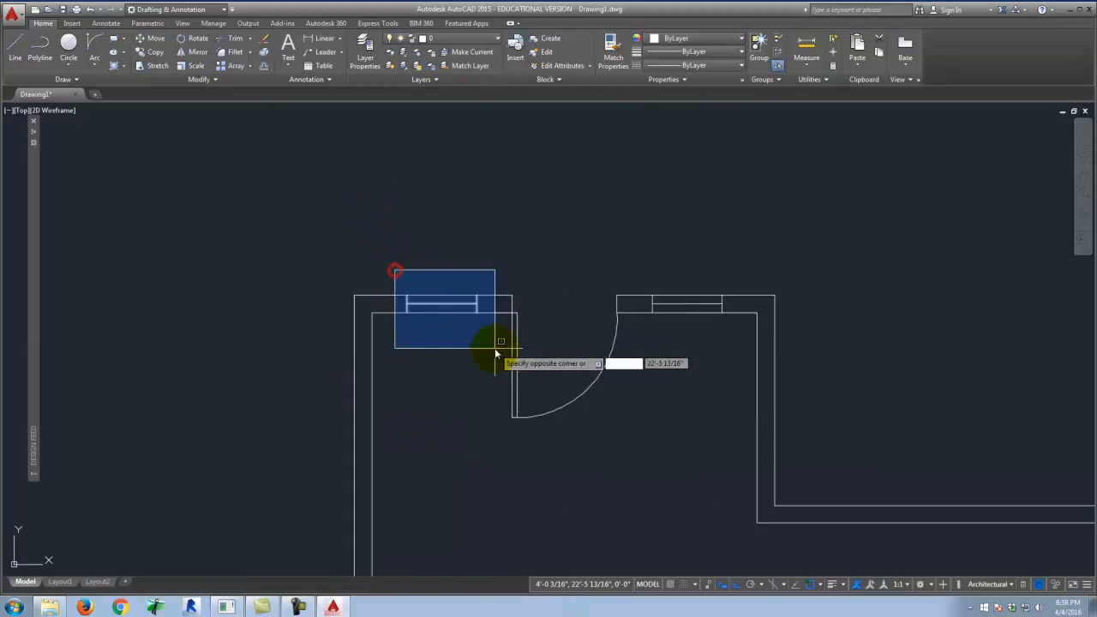
{"action": "left_click", "coordinate": [494, 348]}
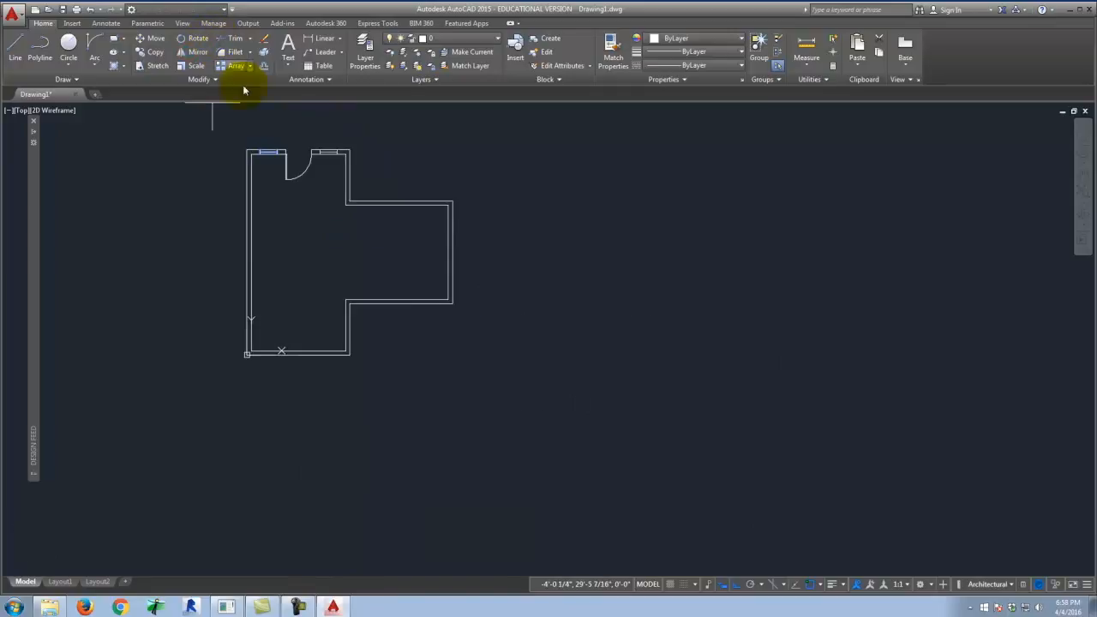
{"action": "left_click", "coordinate": [196, 51]}
{"action": "left_click", "coordinate": [250, 252]}
{"action": "left_click", "coordinate": [402, 253]}
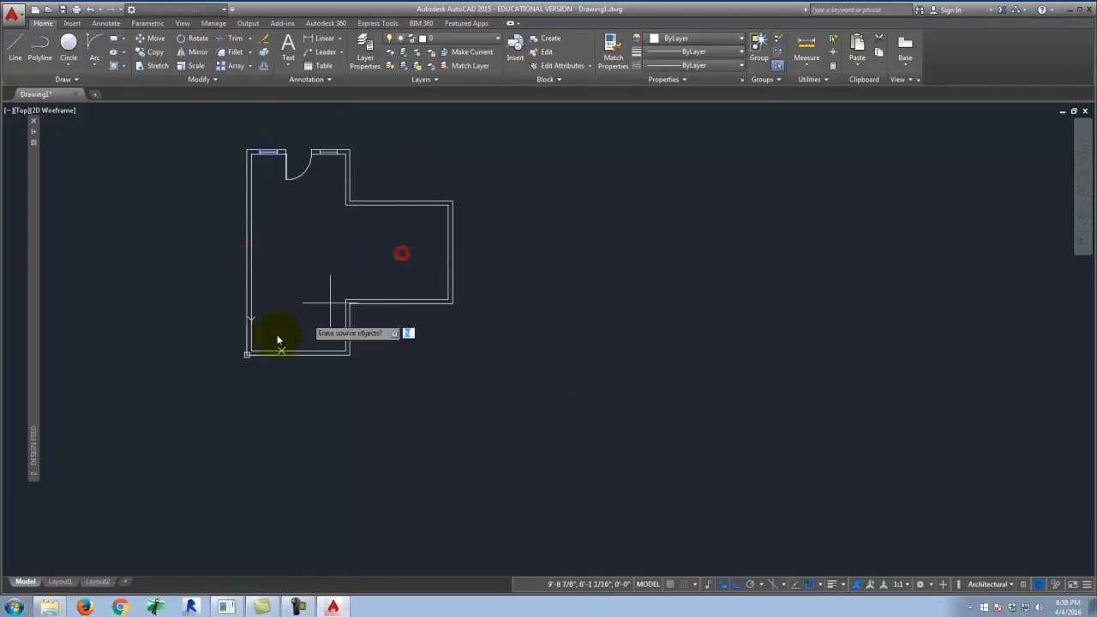
{"action": "key", "text": "Return"}
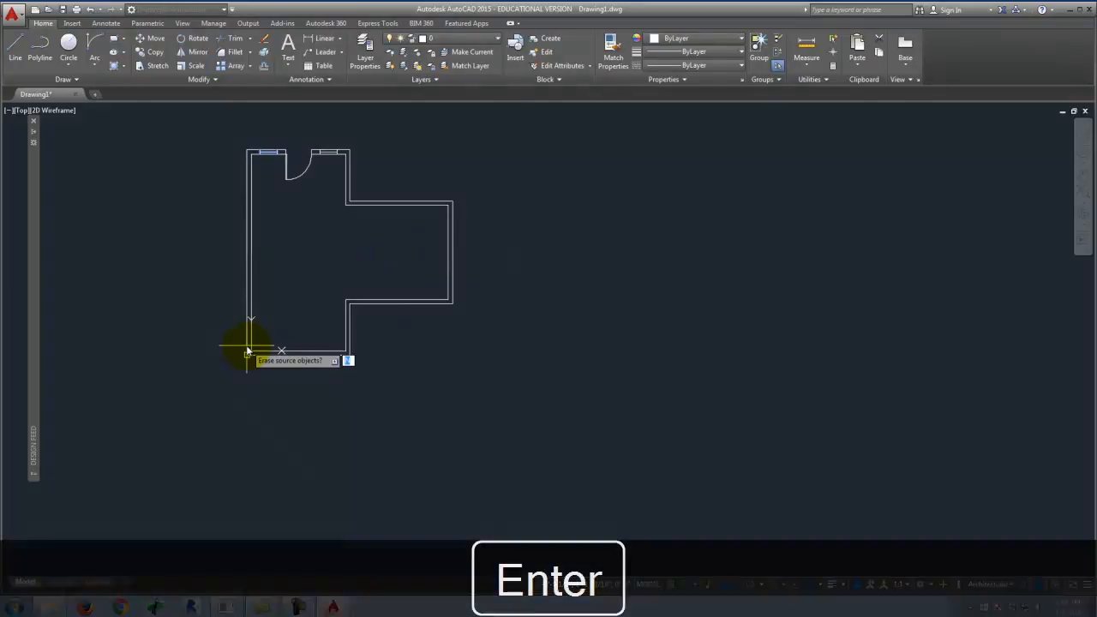
{"action": "scroll", "coordinate": [253, 356], "scroll_direction": "up", "scroll_amount": 10}
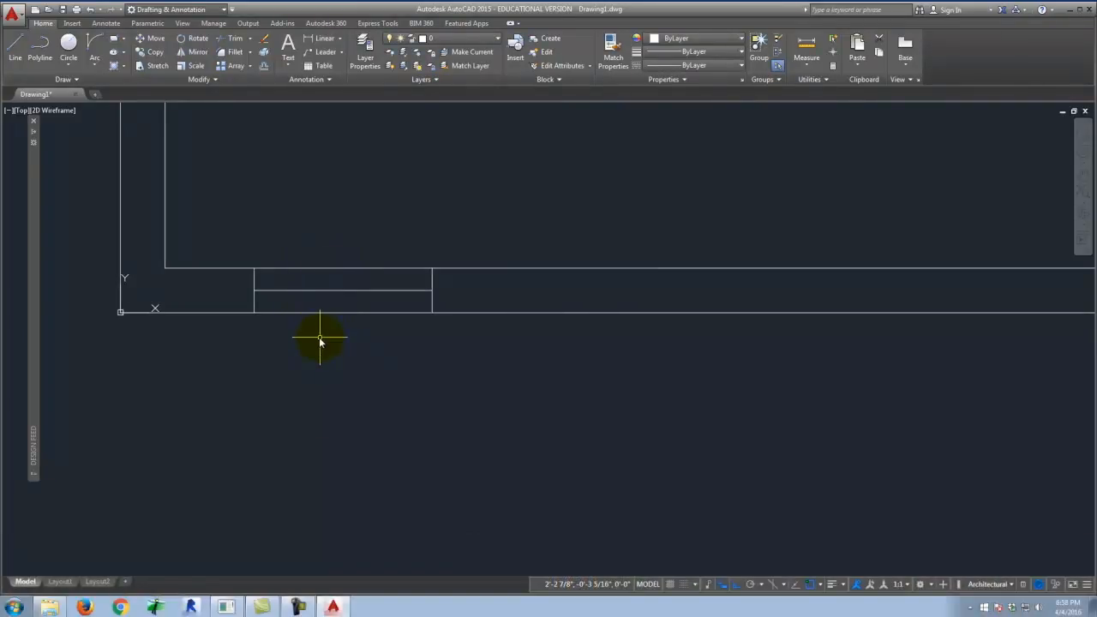
- Copy the lower wall's window 2'6" to the right along the same wall
{"action": "scroll", "coordinate": [462, 396], "scroll_direction": "down", "scroll_amount": 2}
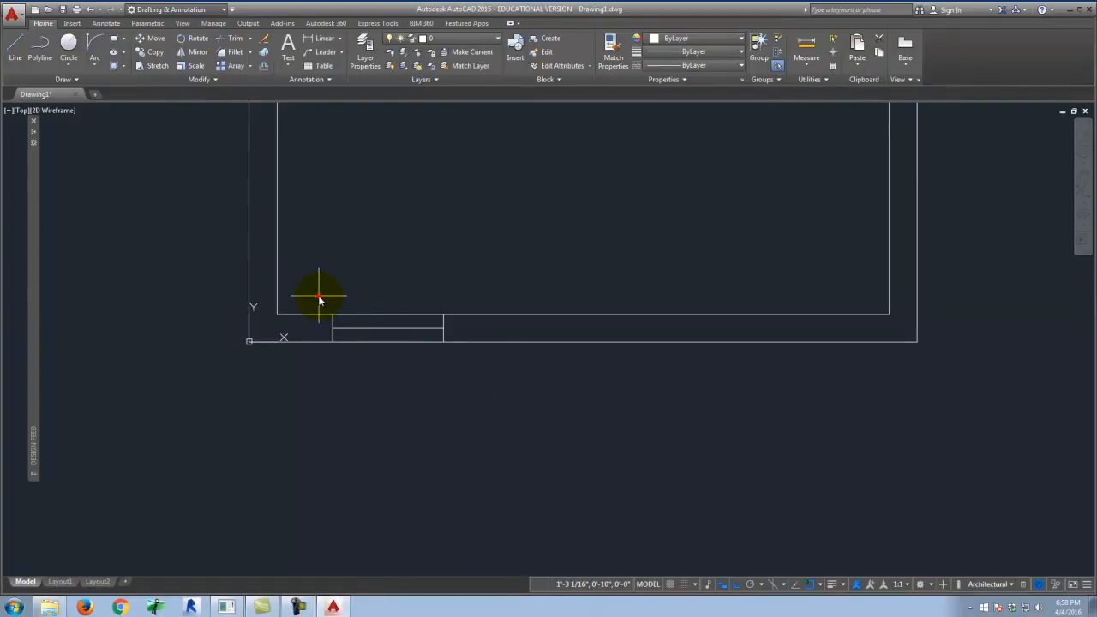
{"action": "left_click", "coordinate": [319, 296]}
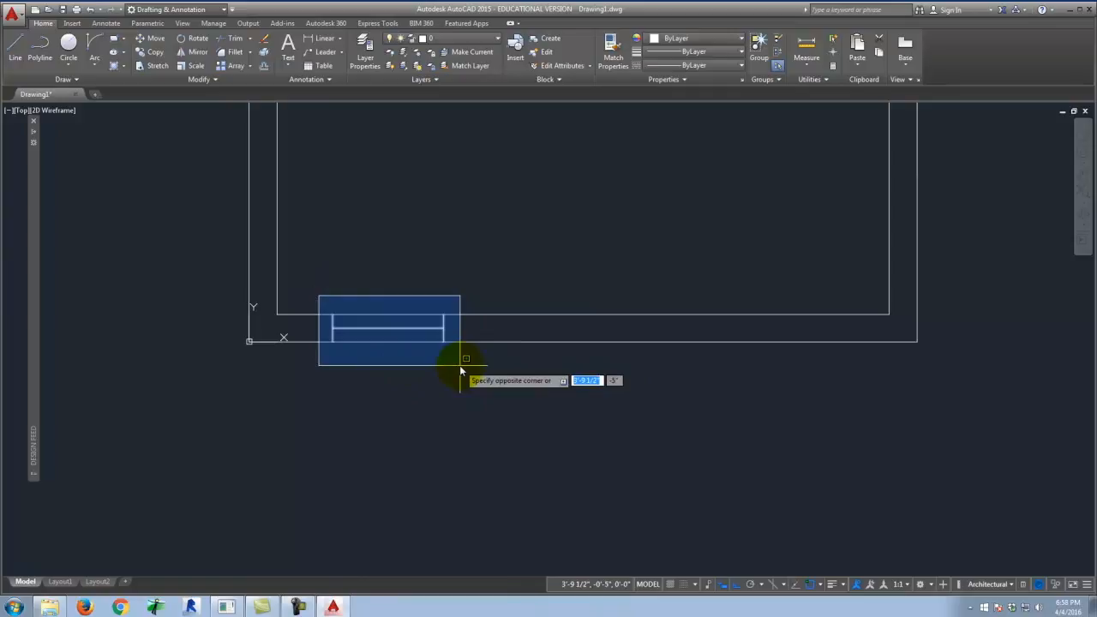
{"action": "left_click", "coordinate": [459, 365]}
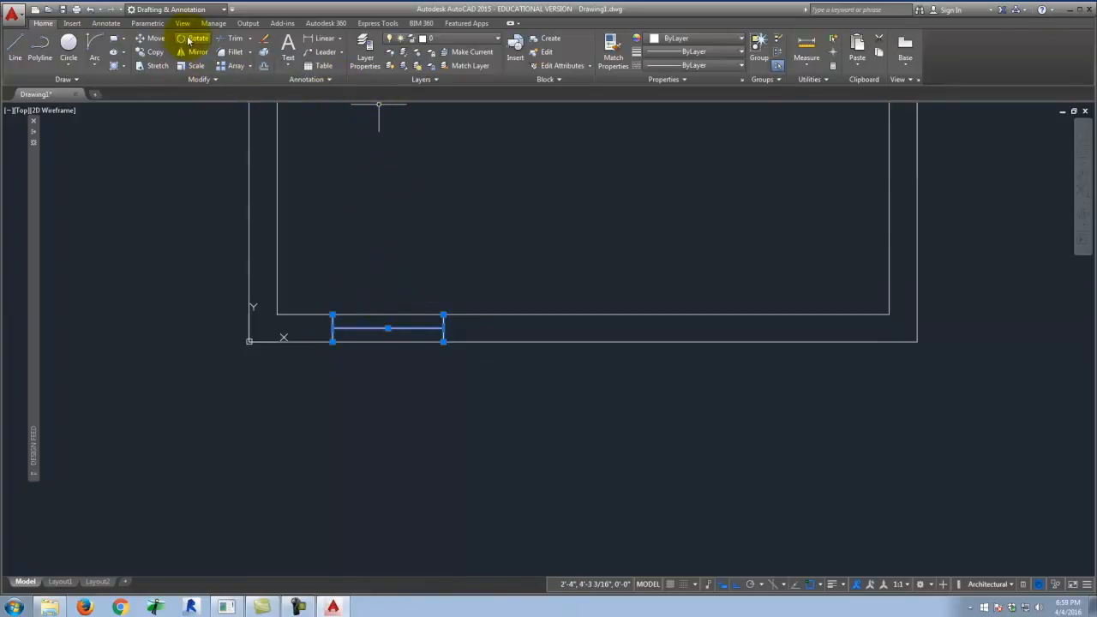
{"action": "left_click", "coordinate": [154, 54]}
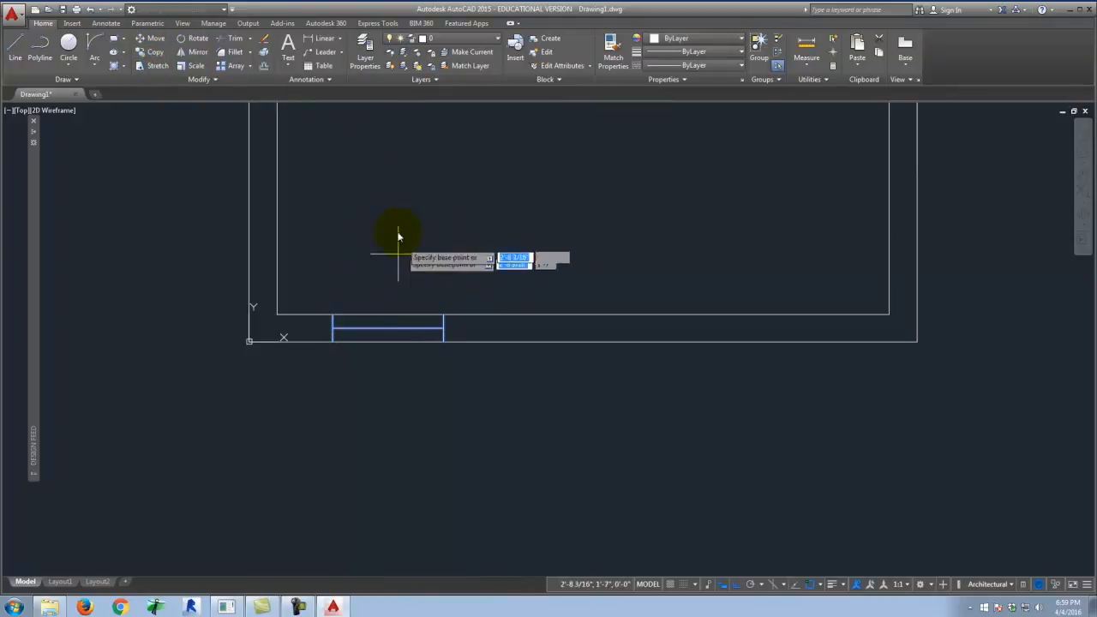
{"action": "left_click", "coordinate": [371, 234]}
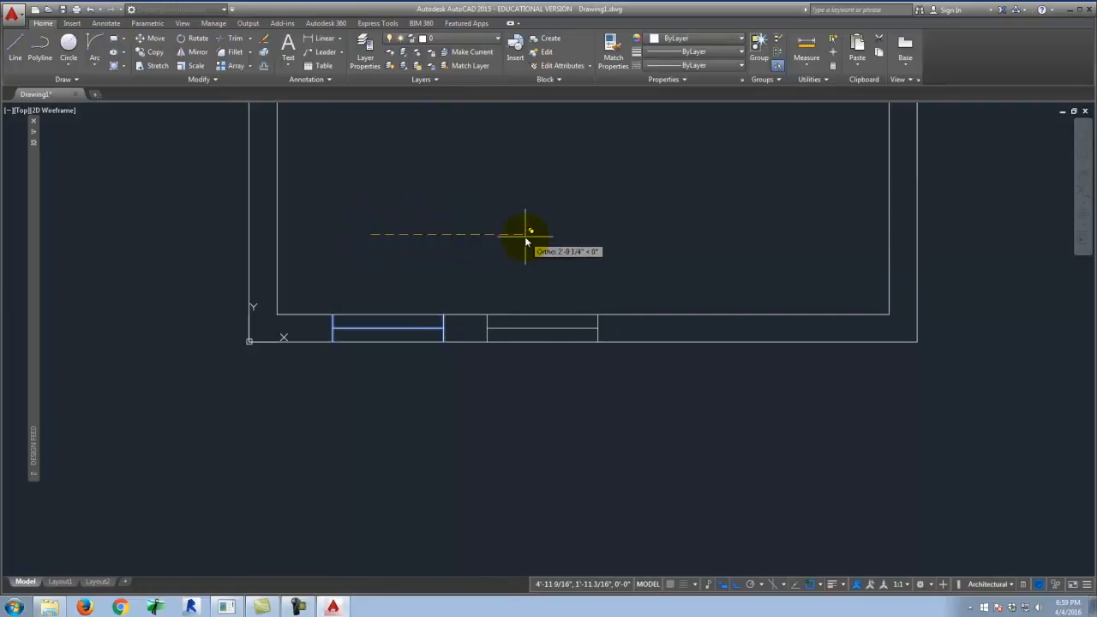
{"action": "type", "text": "2"}
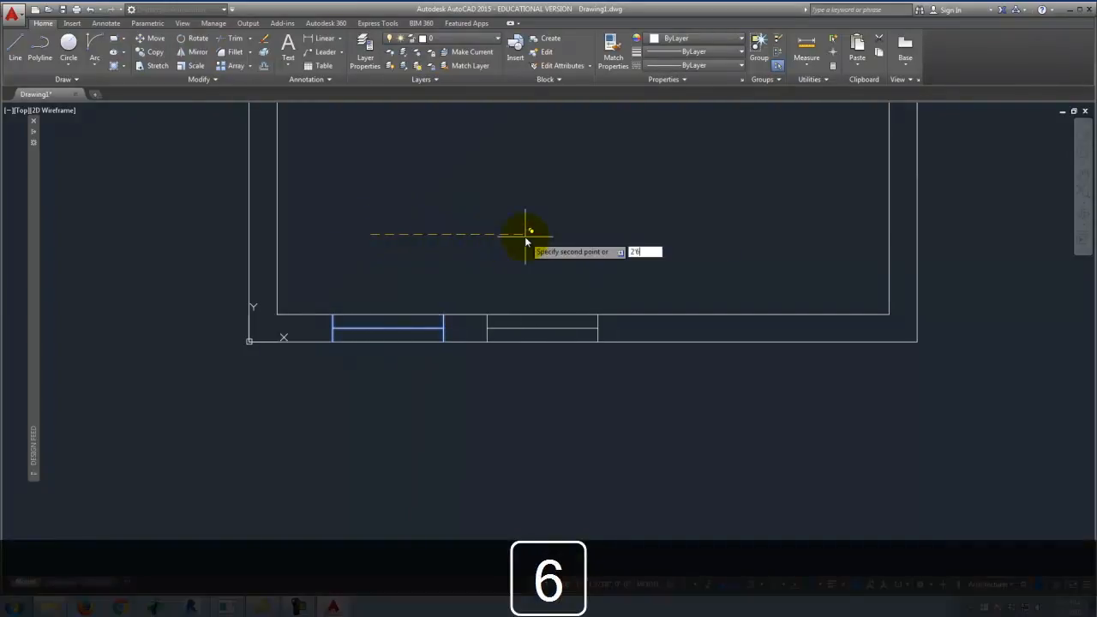
{"action": "type", "text": "'6"}
{"action": "key", "text": "Return"}
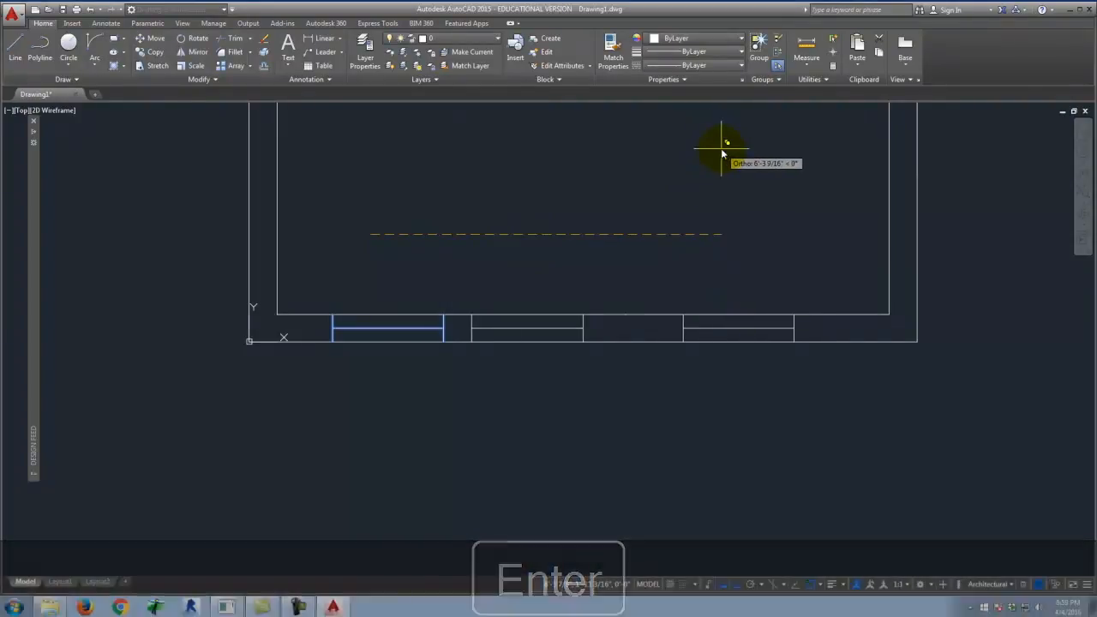
{"action": "key", "text": "Return"}
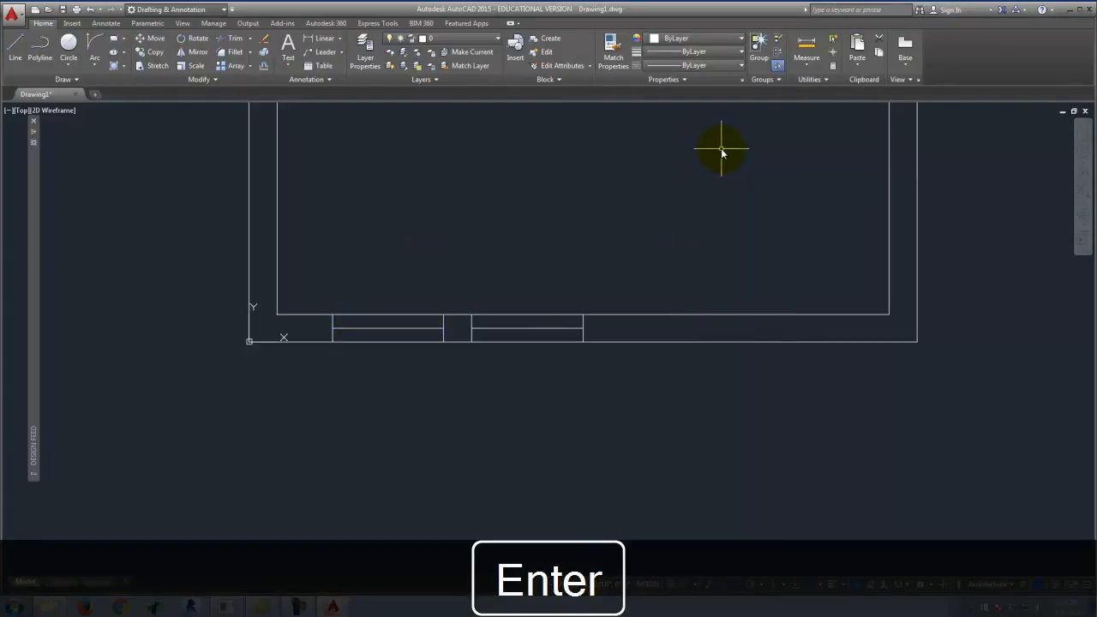
- Mirror the lower wall's leftmost window onto the left wall about the diagonal through the outer and inner lower-left corners, keeping the original
{"action": "scroll", "coordinate": [357, 384], "scroll_direction": "down", "scroll_amount": 5}
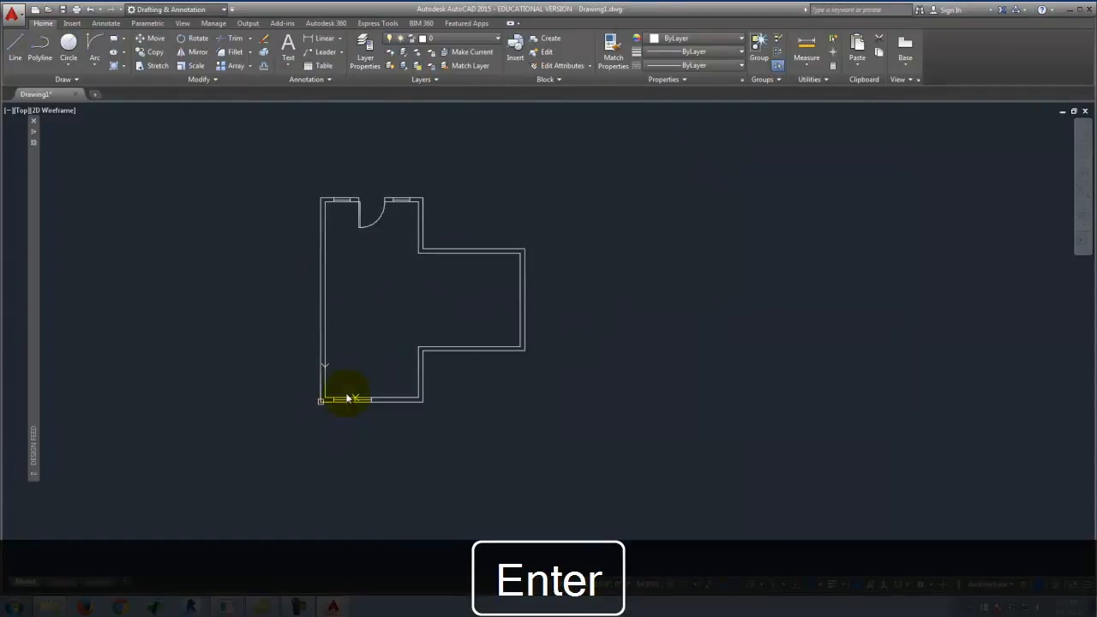
{"action": "scroll", "coordinate": [322, 395], "scroll_direction": "up", "scroll_amount": 6}
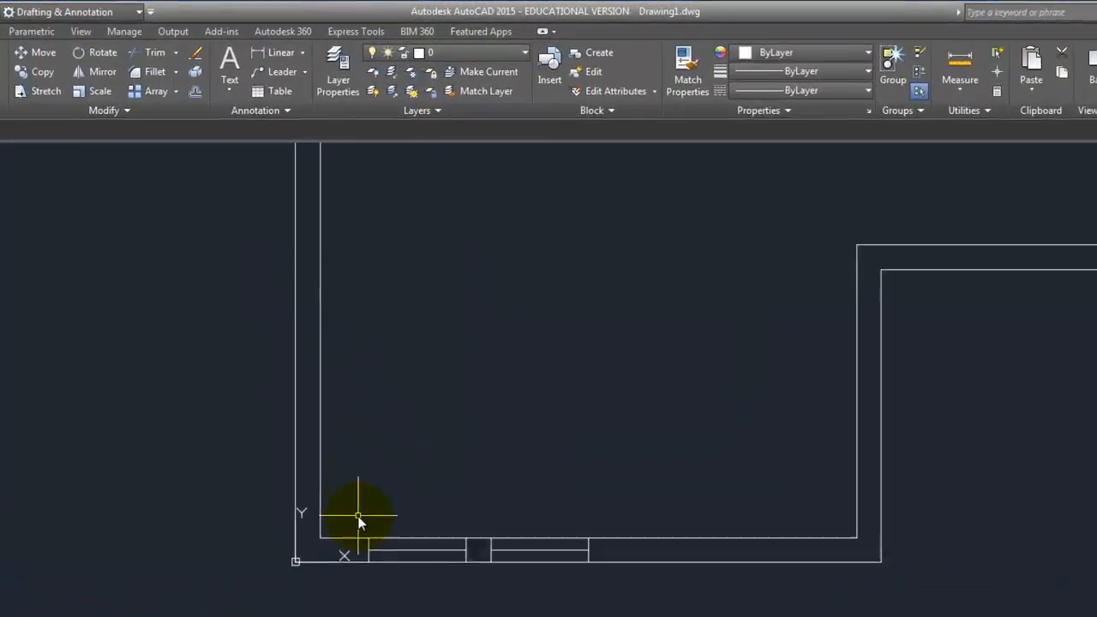
{"action": "left_click", "coordinate": [358, 516]}
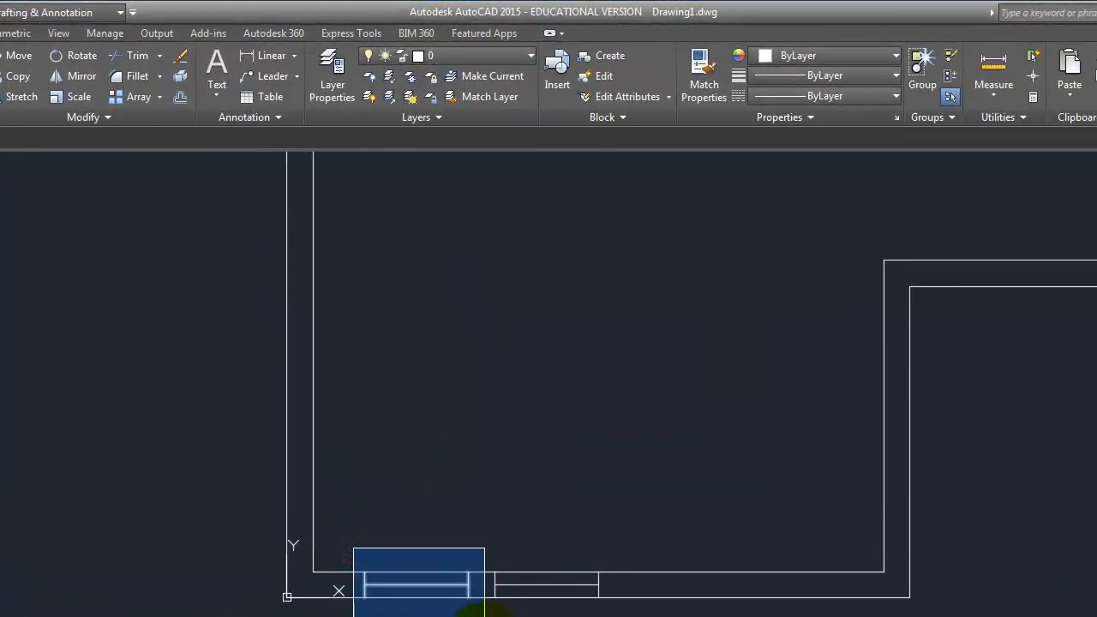
{"action": "left_click", "coordinate": [480, 613]}
{"action": "left_click", "coordinate": [163, 257]}
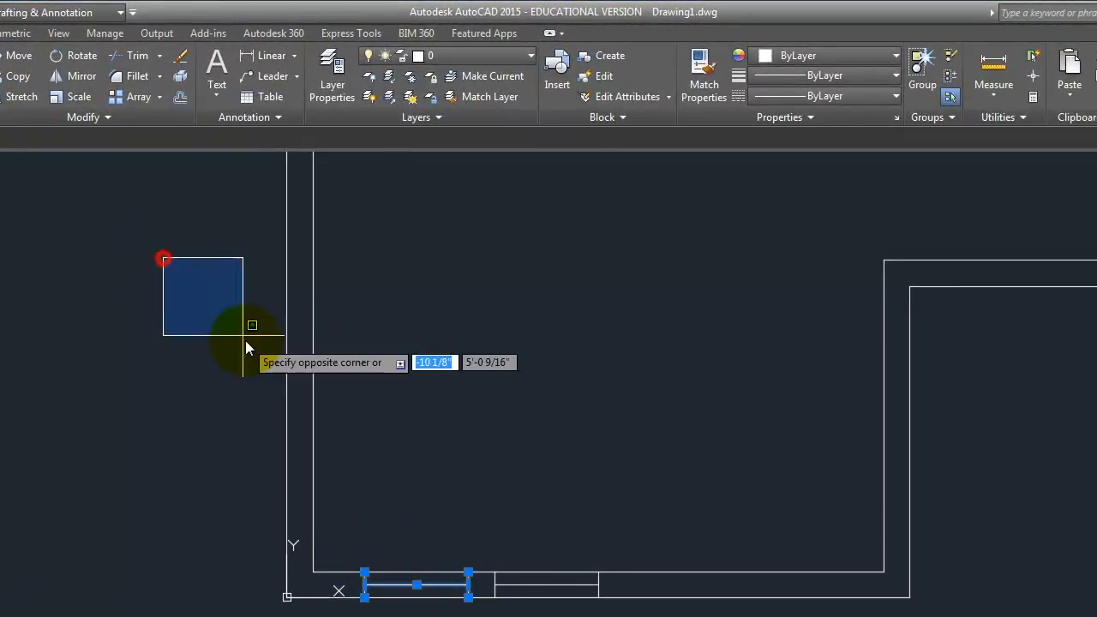
{"action": "key", "text": "Escape"}
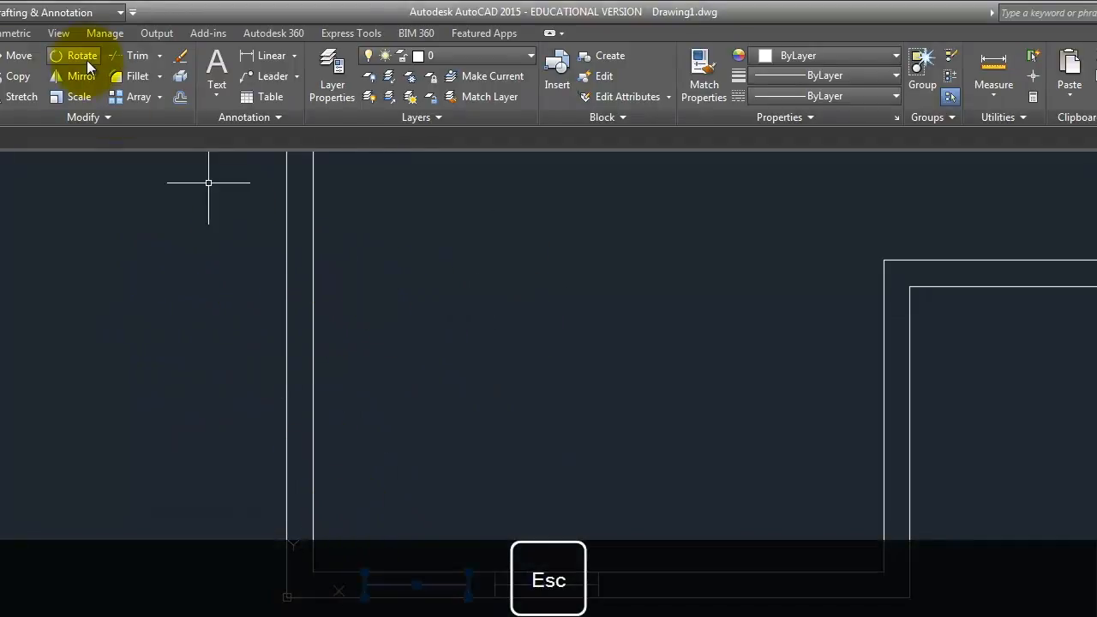
{"action": "left_click", "coordinate": [55, 74]}
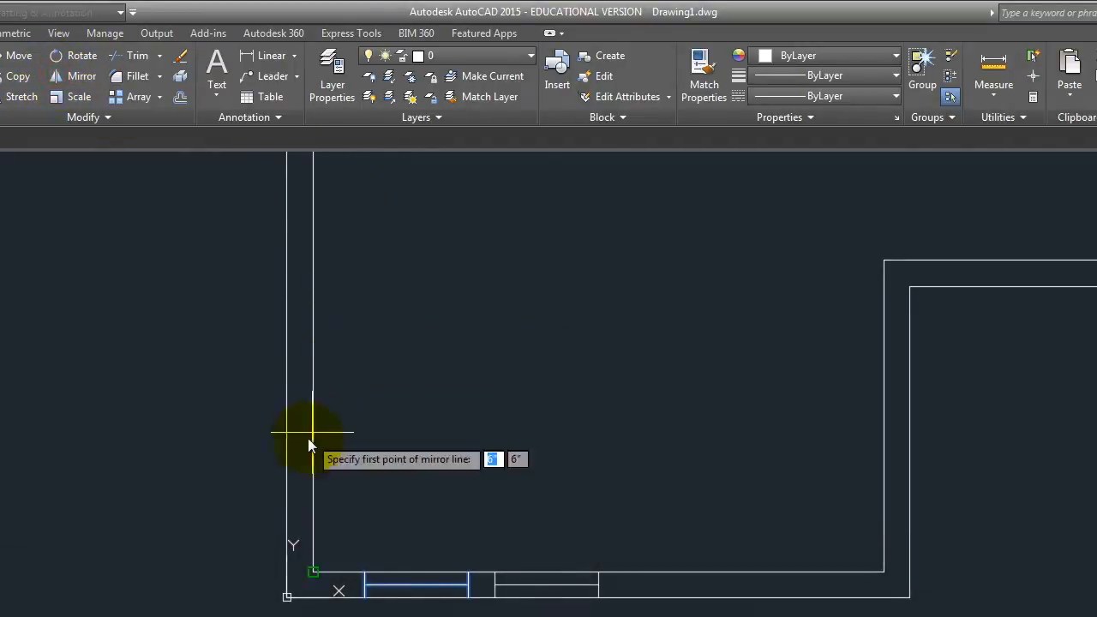
{"action": "scroll", "coordinate": [257, 591], "scroll_direction": "up", "scroll_amount": 4}
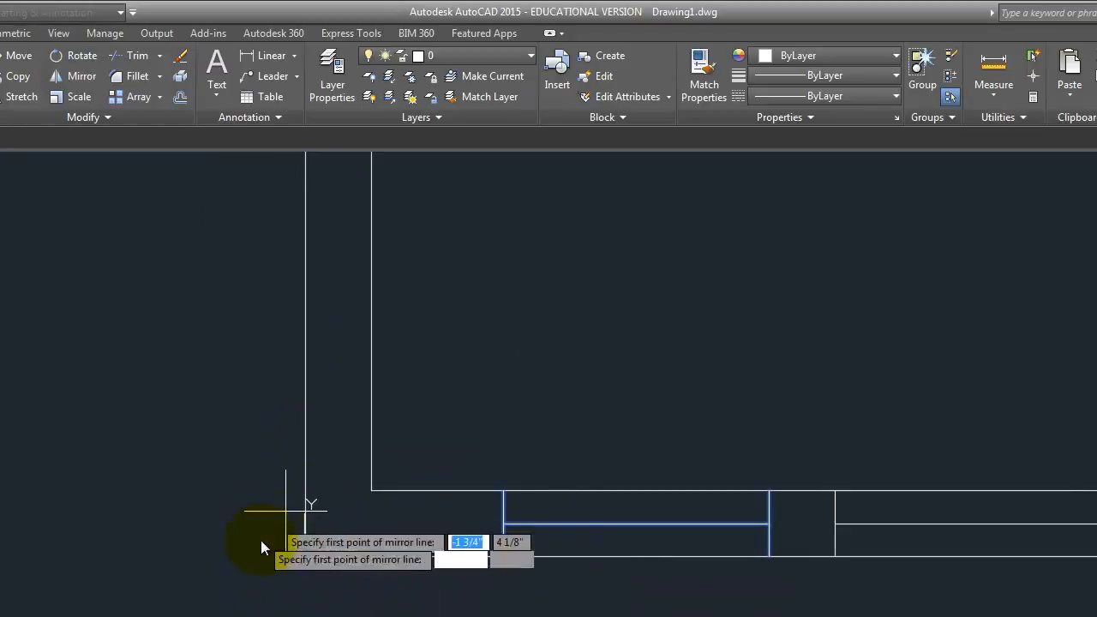
{"action": "left_click", "coordinate": [305, 555]}
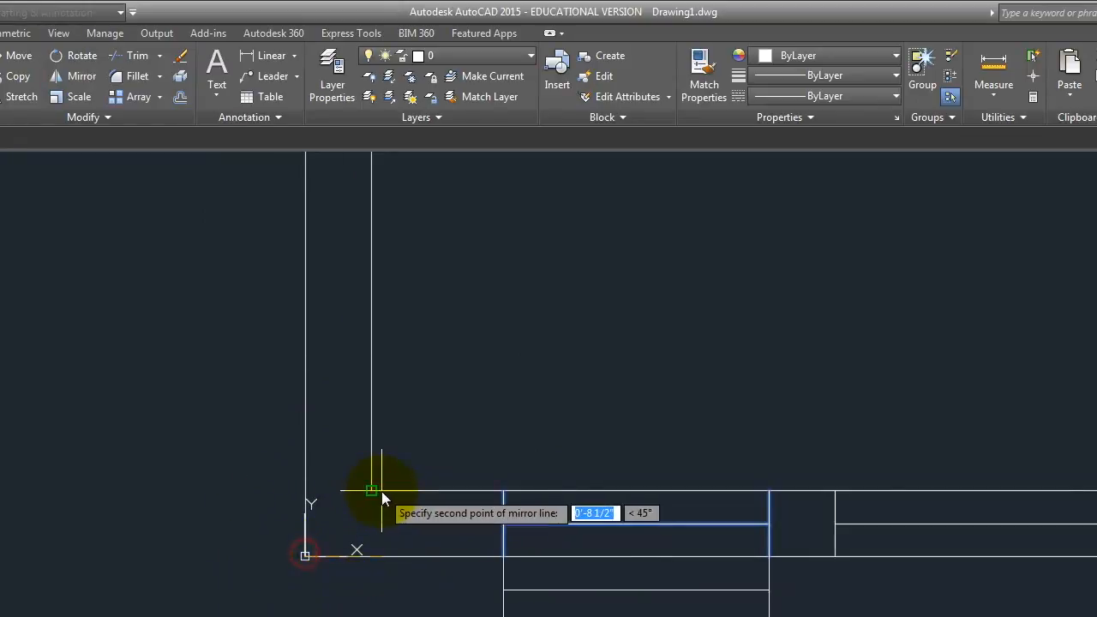
{"action": "left_click", "coordinate": [371, 491]}
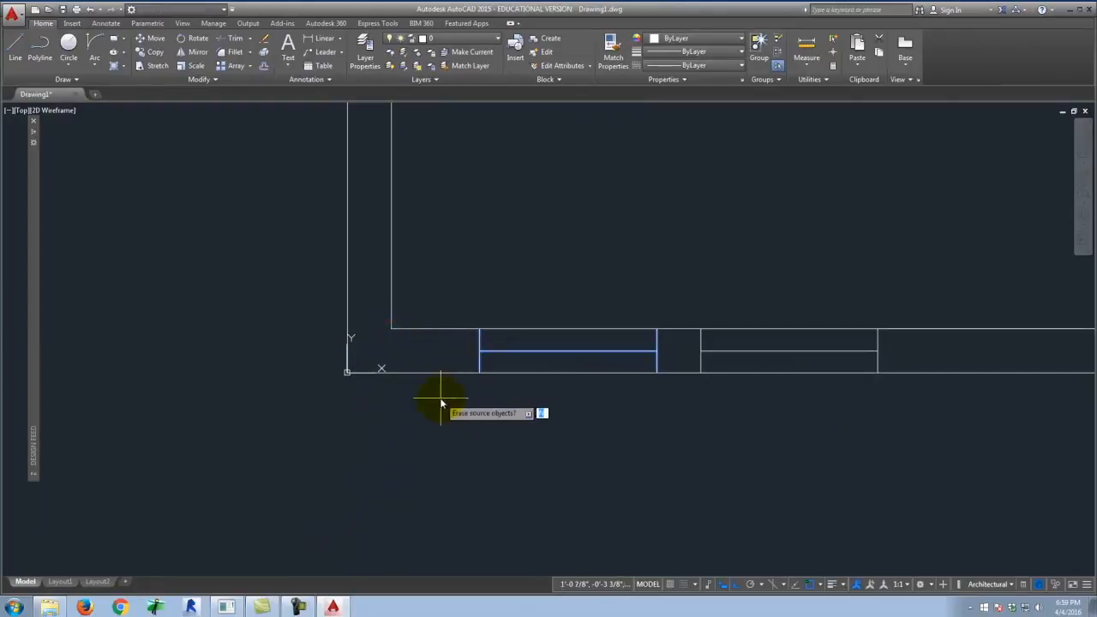
{"action": "key", "text": "Return"}
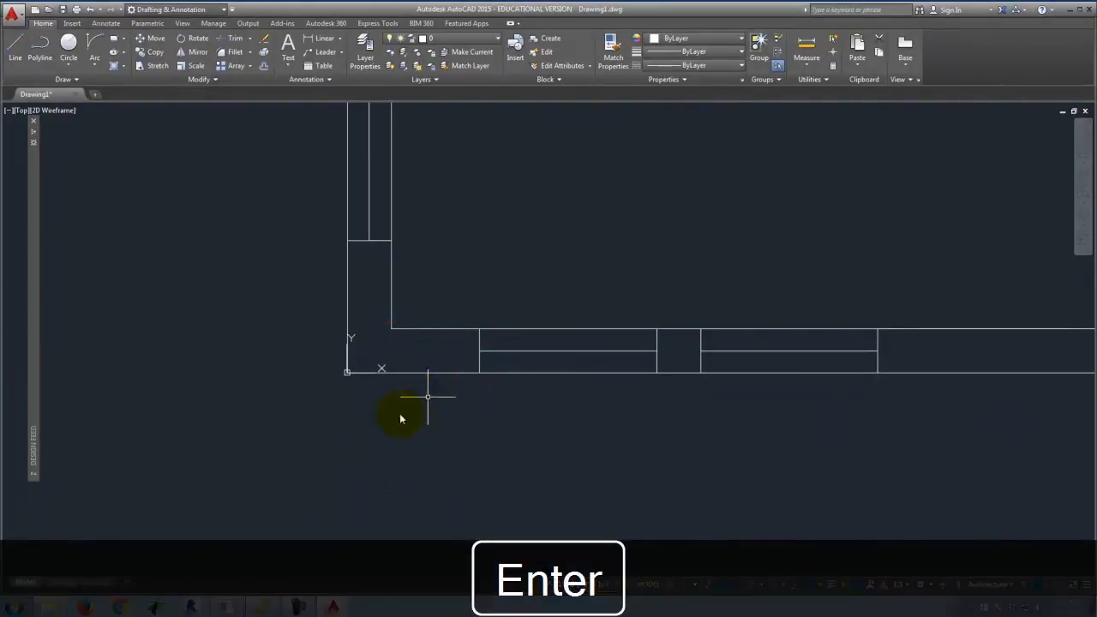
{"action": "scroll", "coordinate": [436, 467], "scroll_direction": "down", "scroll_amount": 2}
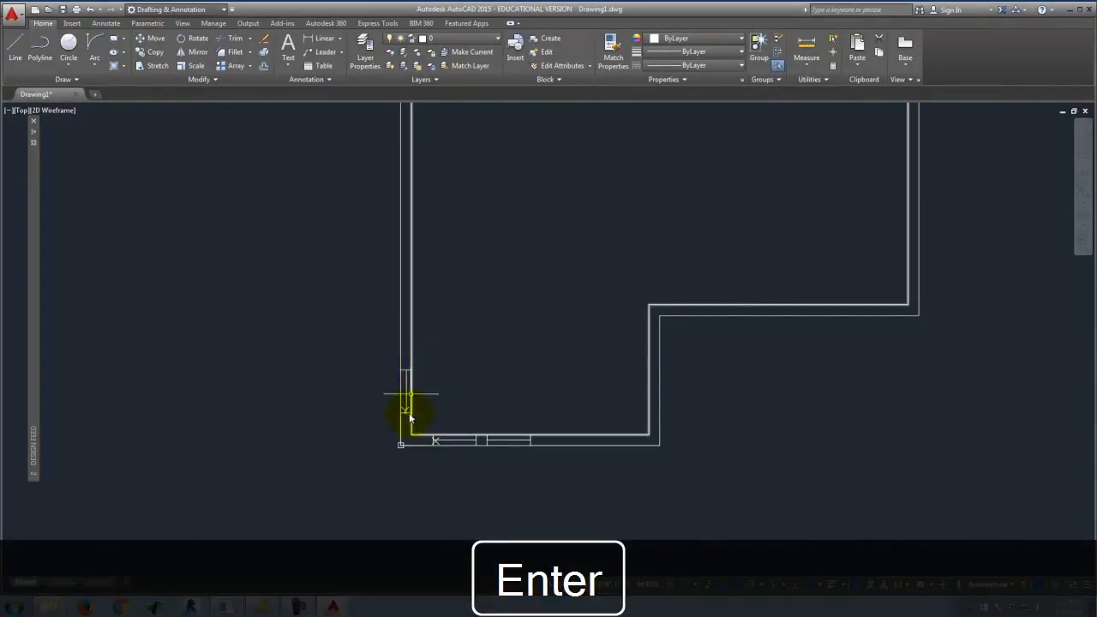
- Draw a ray from the outer lower-left wall corner through the inner lower-left corner
{"action": "type", "text": "r"}
{"action": "key", "text": "Return"}
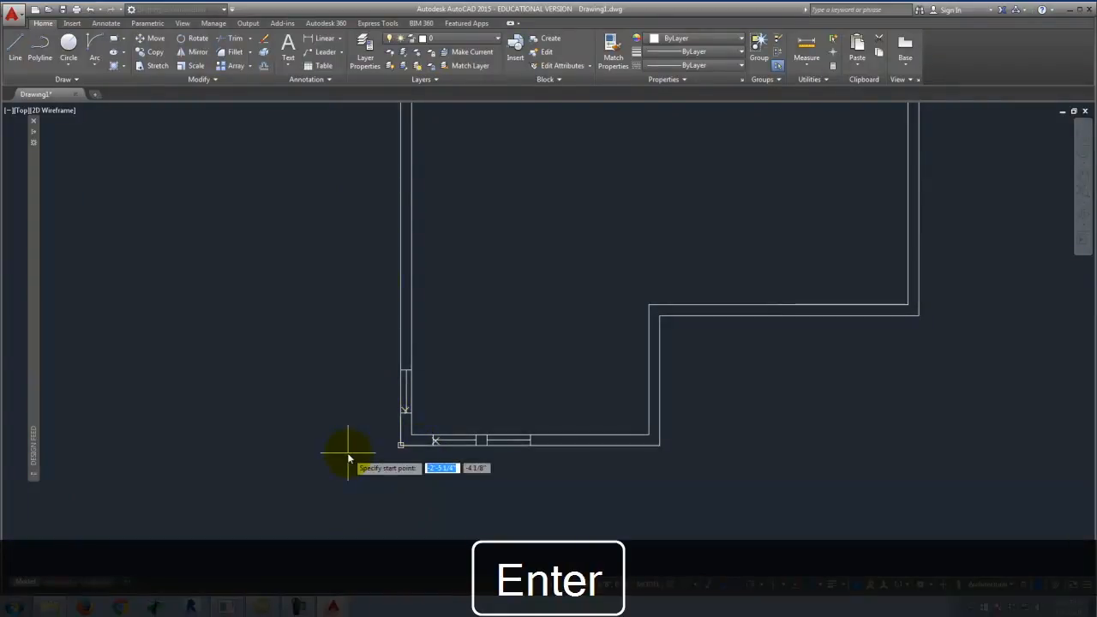
{"action": "left_click", "coordinate": [403, 446]}
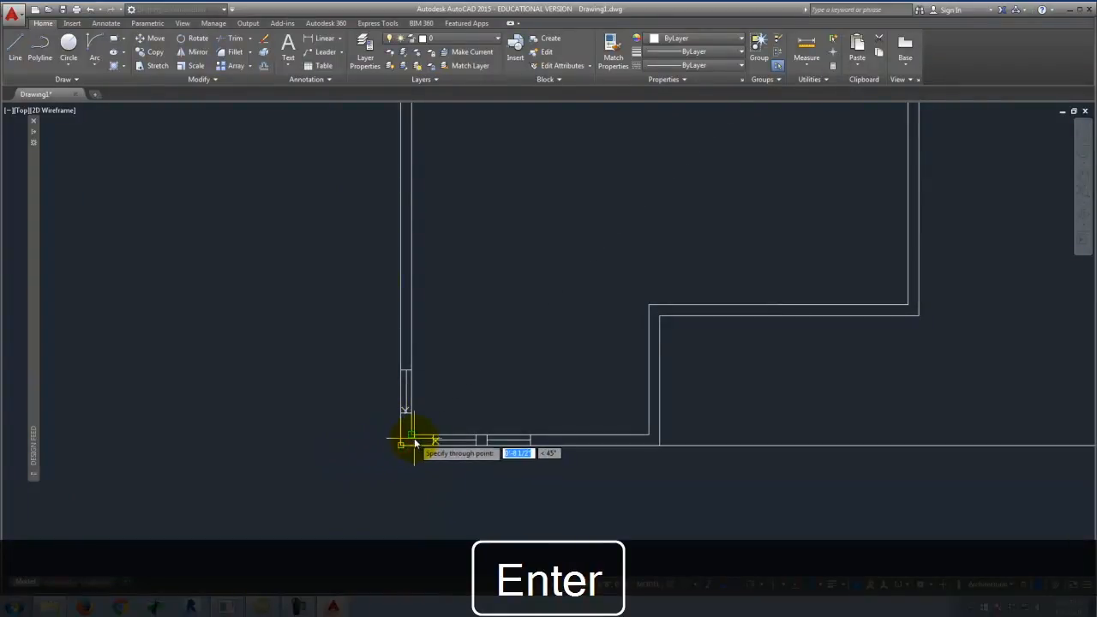
{"action": "left_click", "coordinate": [415, 438]}
{"action": "key", "text": "Return"}
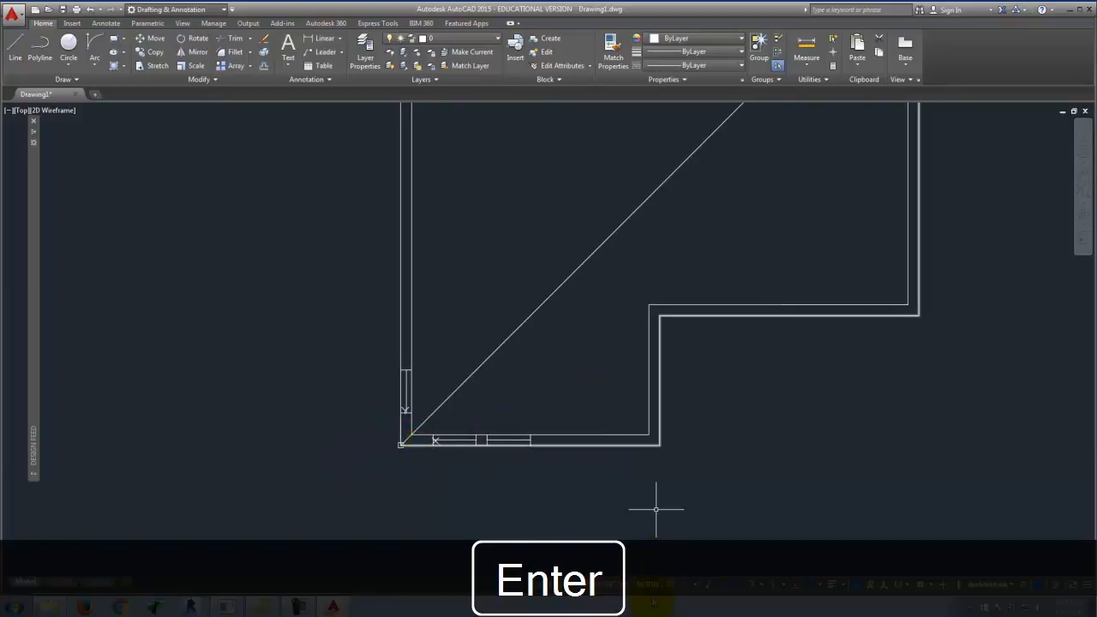
{"action": "scroll", "coordinate": [480, 458], "scroll_direction": "down", "scroll_amount": 3}
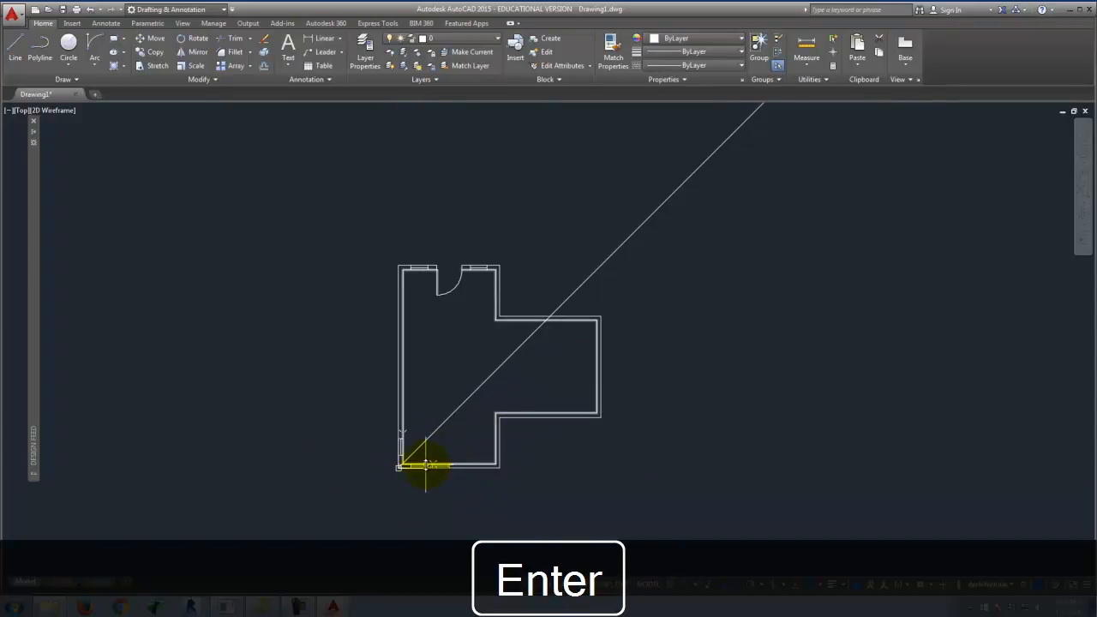
{"action": "scroll", "coordinate": [425, 465], "scroll_direction": "up", "scroll_amount": 5}
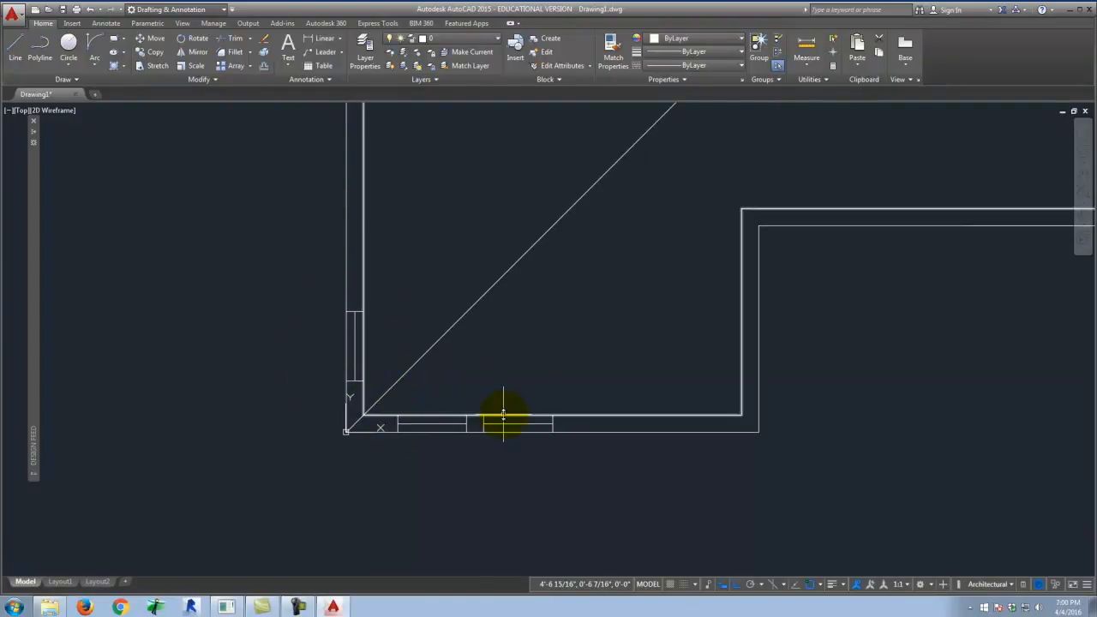
- Delete the diagonal ray running from the lower-left wall corner
{"action": "left_click", "coordinate": [463, 302]}
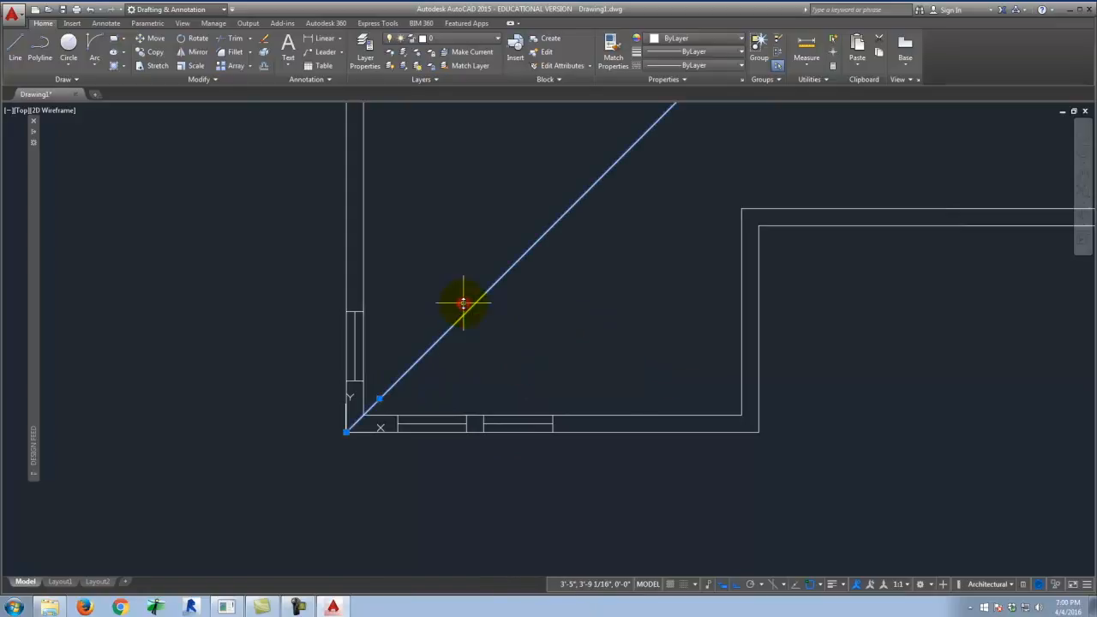
{"action": "key", "text": "Delete"}
{"action": "scroll", "coordinate": [442, 363], "scroll_direction": "down", "scroll_amount": 6}
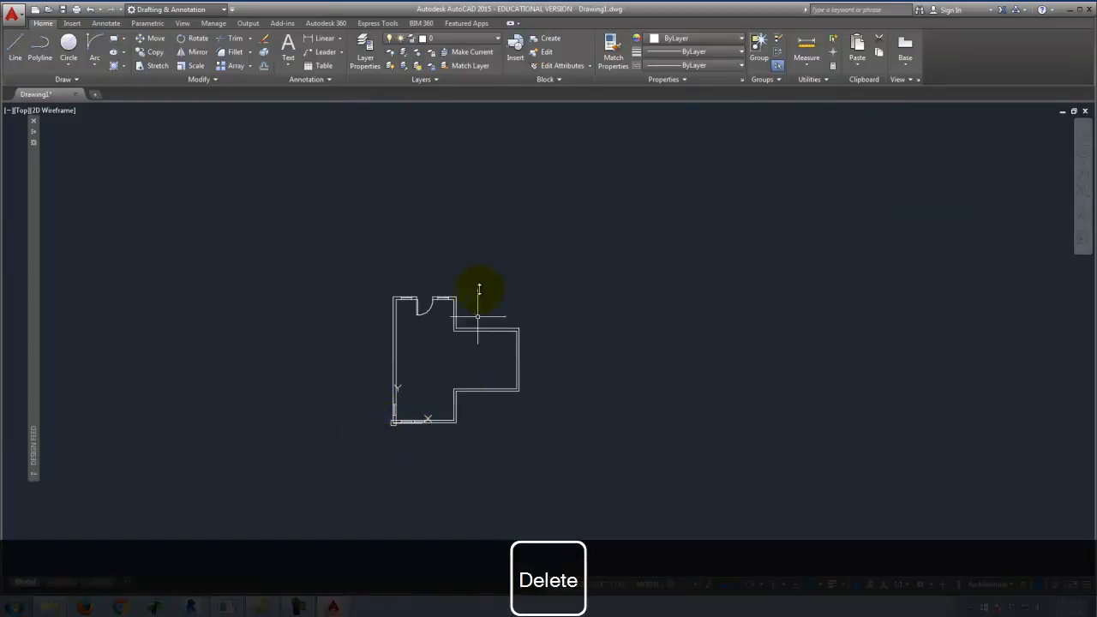
- Draw a vertical polyline across the right wing's opening, from its lower inner wall corner to its upper inner wall corner
{"action": "scroll", "coordinate": [459, 352], "scroll_direction": "up", "scroll_amount": 4}
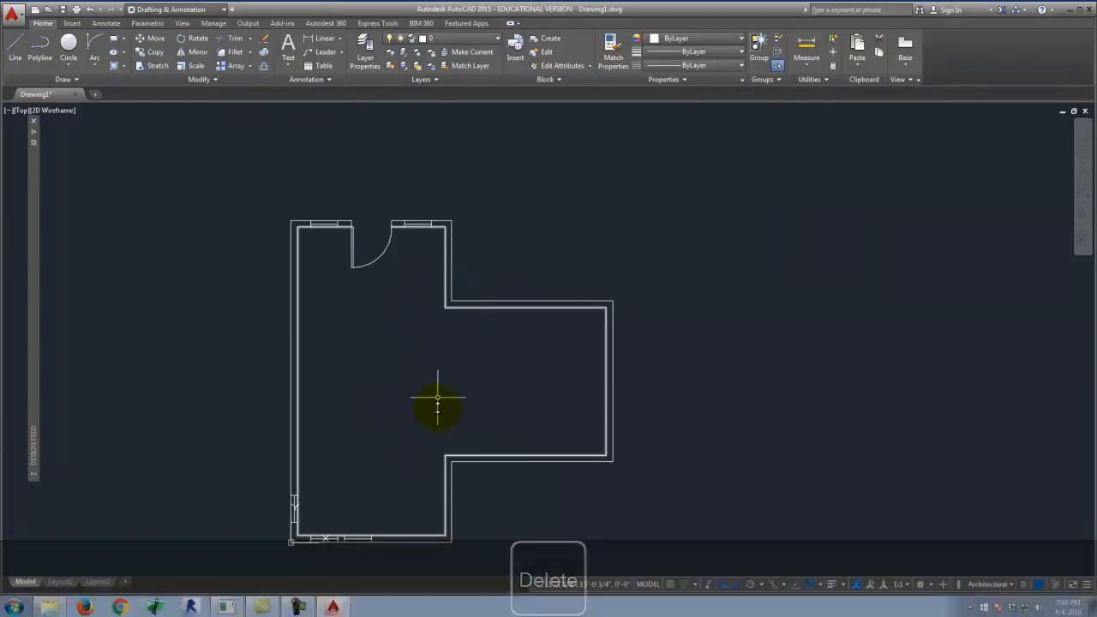
{"action": "left_click", "coordinate": [34, 51]}
{"action": "scroll", "coordinate": [472, 431], "scroll_direction": "up", "scroll_amount": 6}
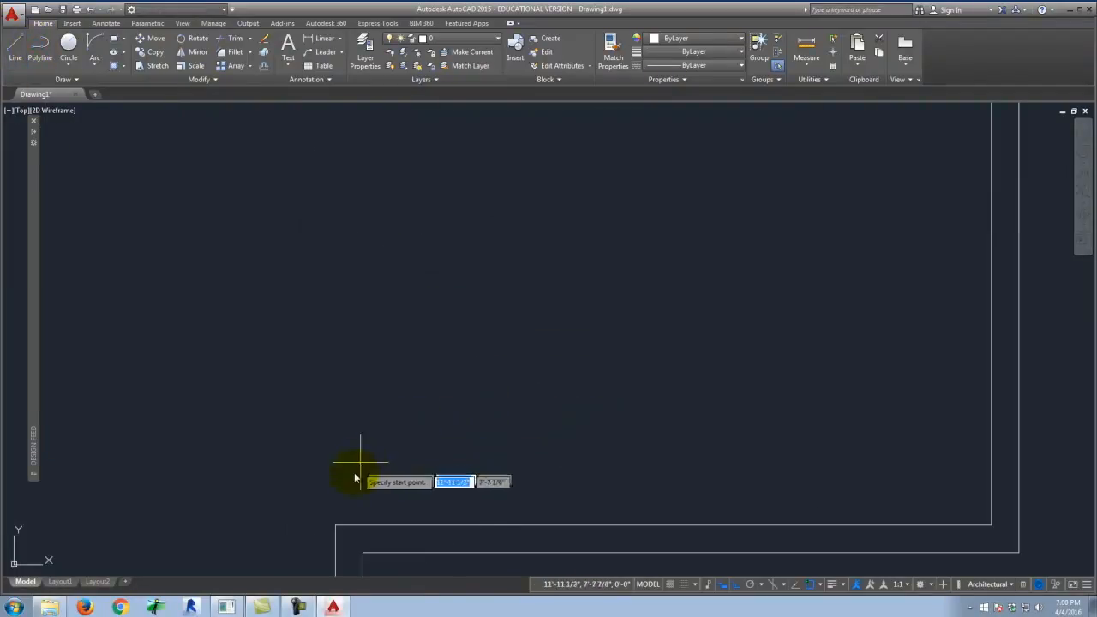
{"action": "left_click", "coordinate": [336, 526]}
{"action": "scroll", "coordinate": [394, 565], "scroll_direction": "down", "scroll_amount": 4}
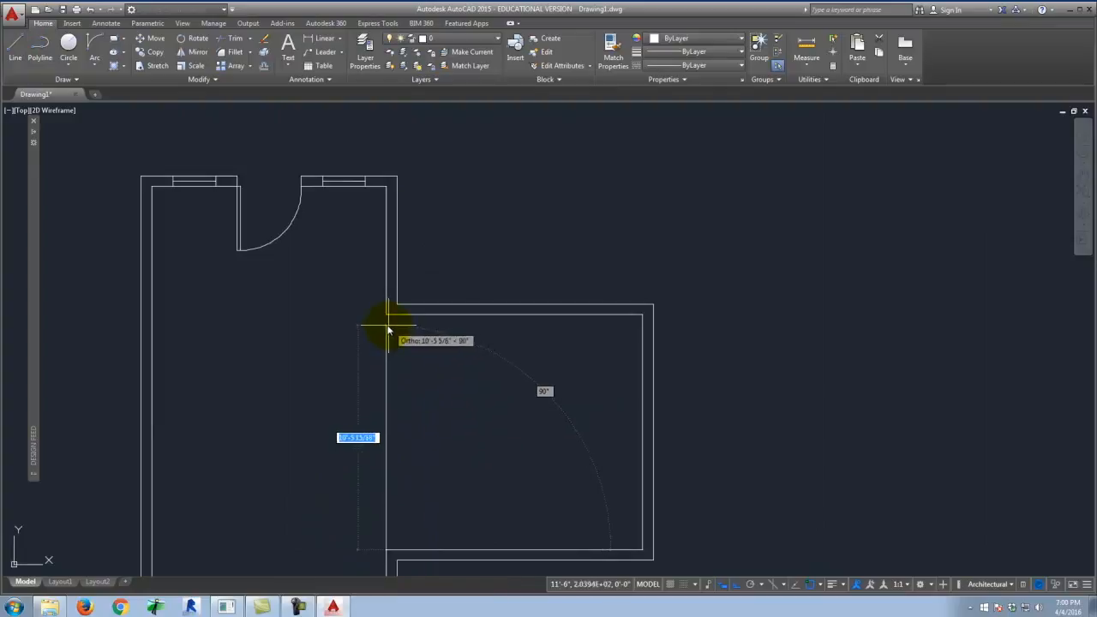
{"action": "left_click", "coordinate": [386, 316]}
{"action": "key", "text": "Return"}
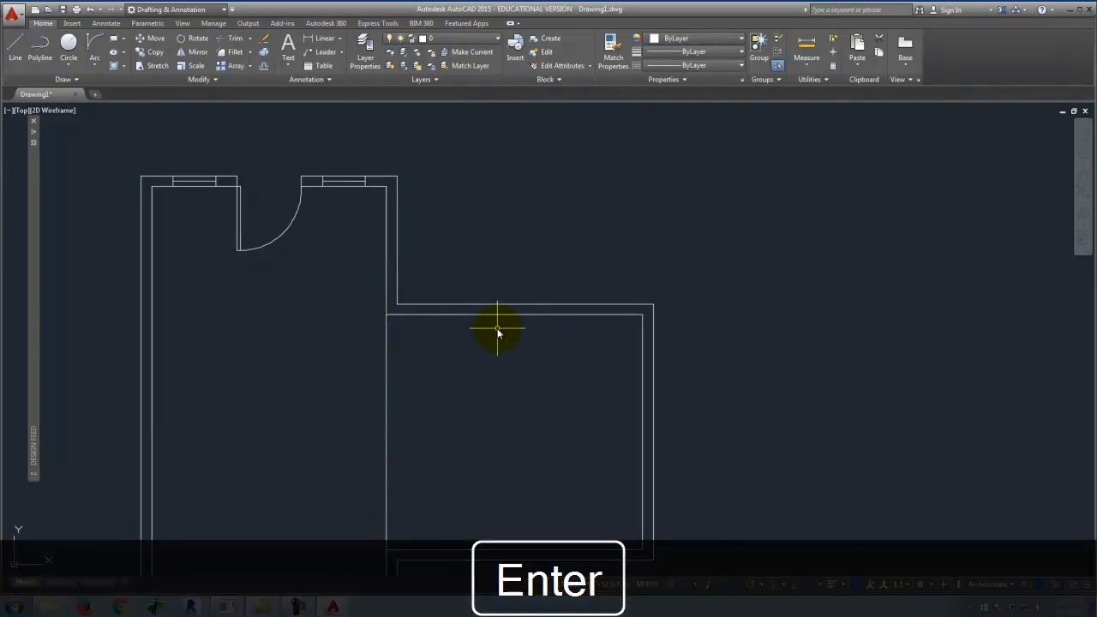
- Draw a parallel vertical polyline across the wing's opening between the upper and lower outer step corners
{"action": "scroll", "coordinate": [424, 326], "scroll_direction": "down", "scroll_amount": 3}
{"action": "scroll", "coordinate": [449, 296], "scroll_direction": "up", "scroll_amount": 1}
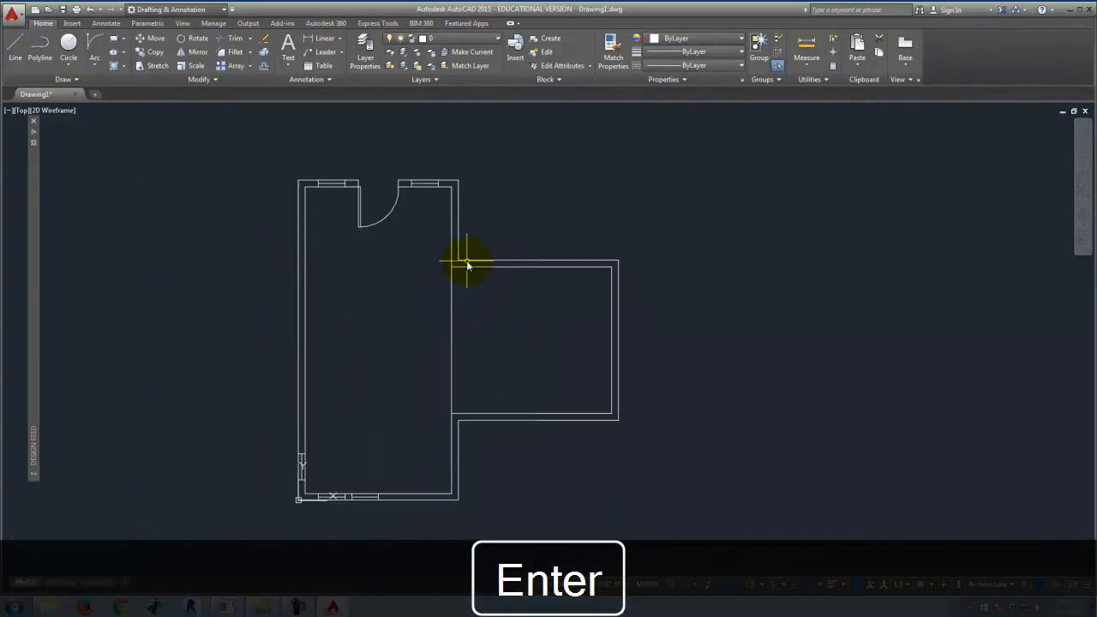
{"action": "left_click", "coordinate": [458, 259]}
{"action": "left_click", "coordinate": [459, 420]}
{"action": "key", "text": "Return"}
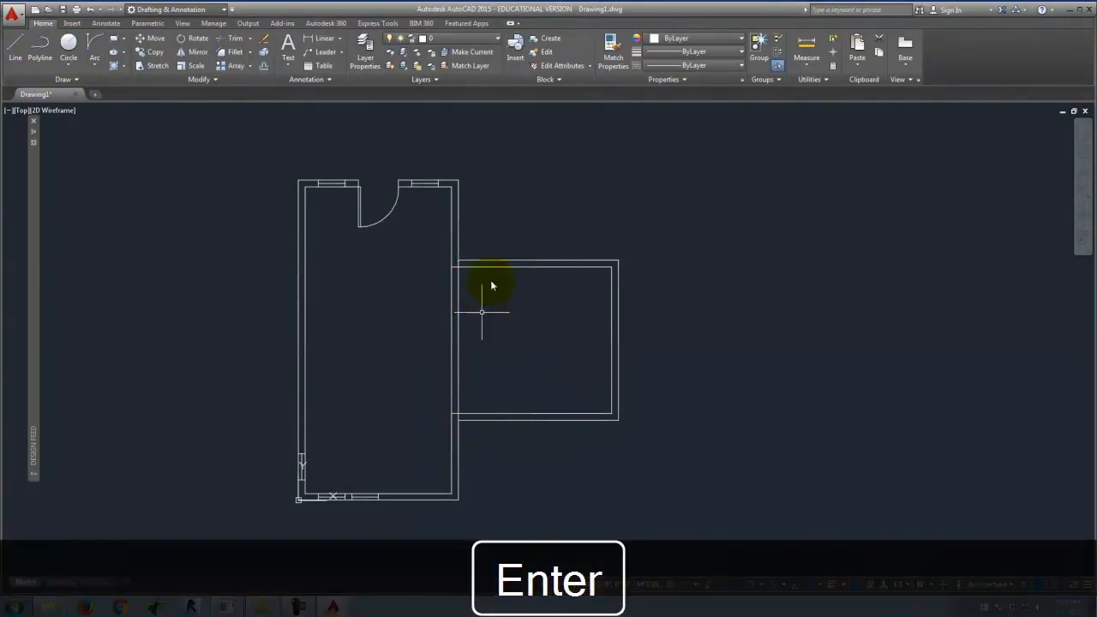
- Trim the leftover wall lines inside the wing's lower wall junction, using the wall lines around both junctions as cutting edges
{"action": "scroll", "coordinate": [460, 266], "scroll_direction": "up", "scroll_amount": 6}
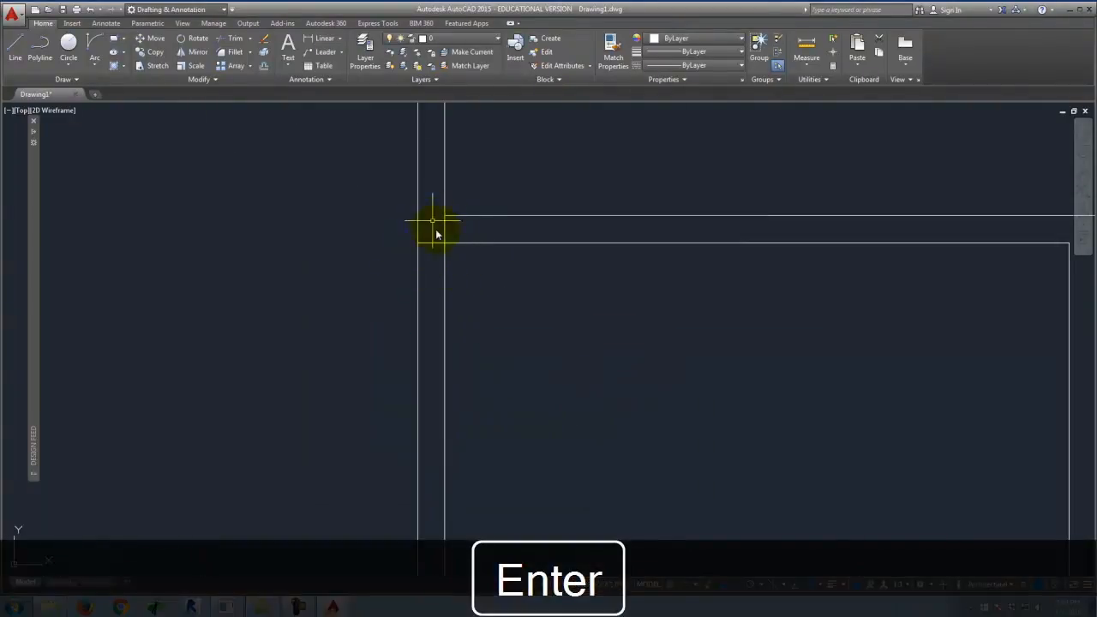
{"action": "left_click", "coordinate": [467, 132]}
{"action": "key", "text": "Escape"}
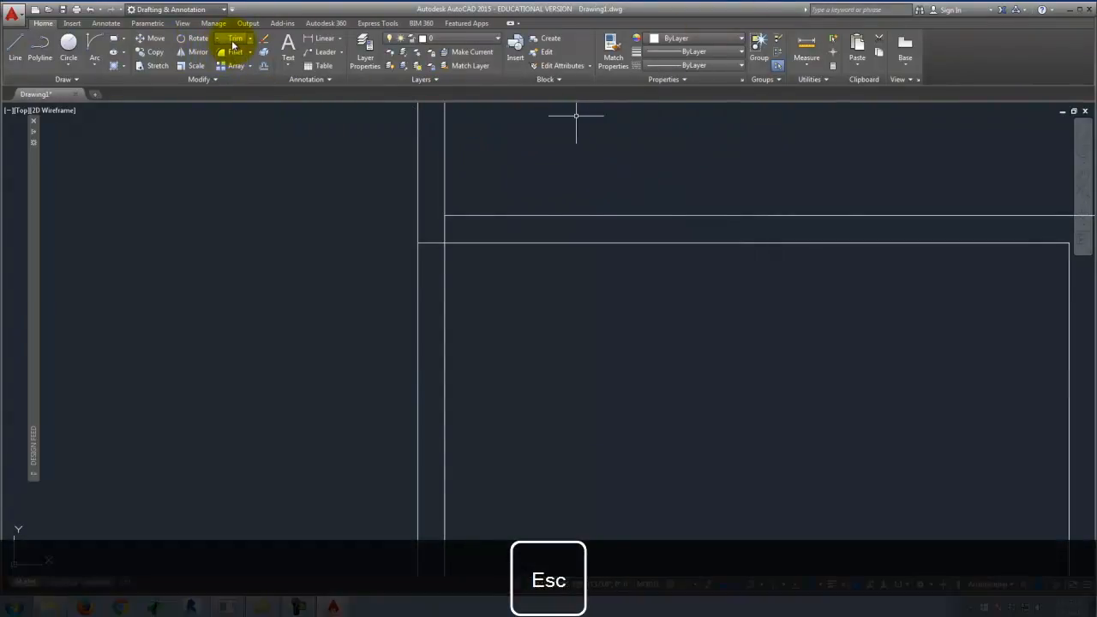
{"action": "left_click", "coordinate": [622, 319]}
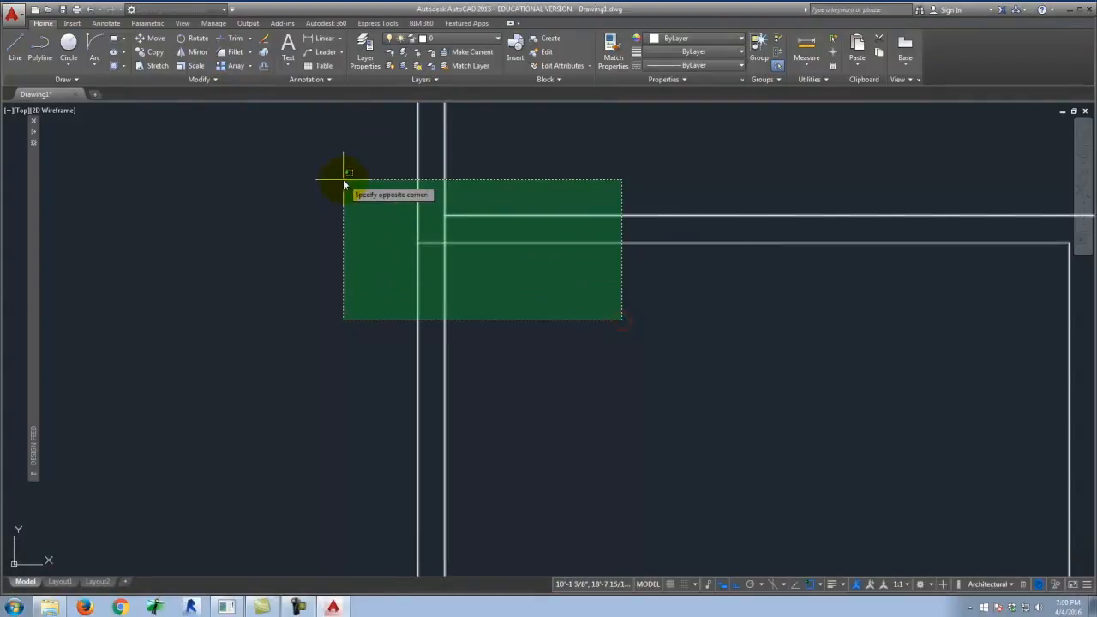
{"action": "left_click", "coordinate": [344, 184]}
{"action": "scroll", "coordinate": [519, 275], "scroll_direction": "down", "scroll_amount": 5}
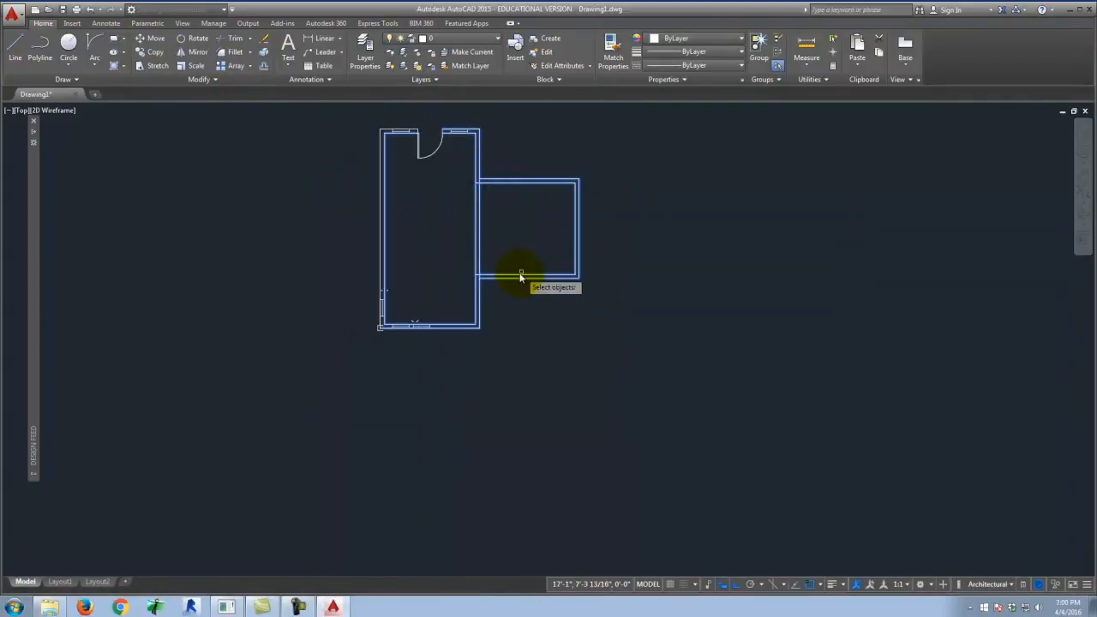
{"action": "scroll", "coordinate": [422, 322], "scroll_direction": "up", "scroll_amount": 4}
{"action": "left_click", "coordinate": [418, 323]}
{"action": "left_click", "coordinate": [265, 235]}
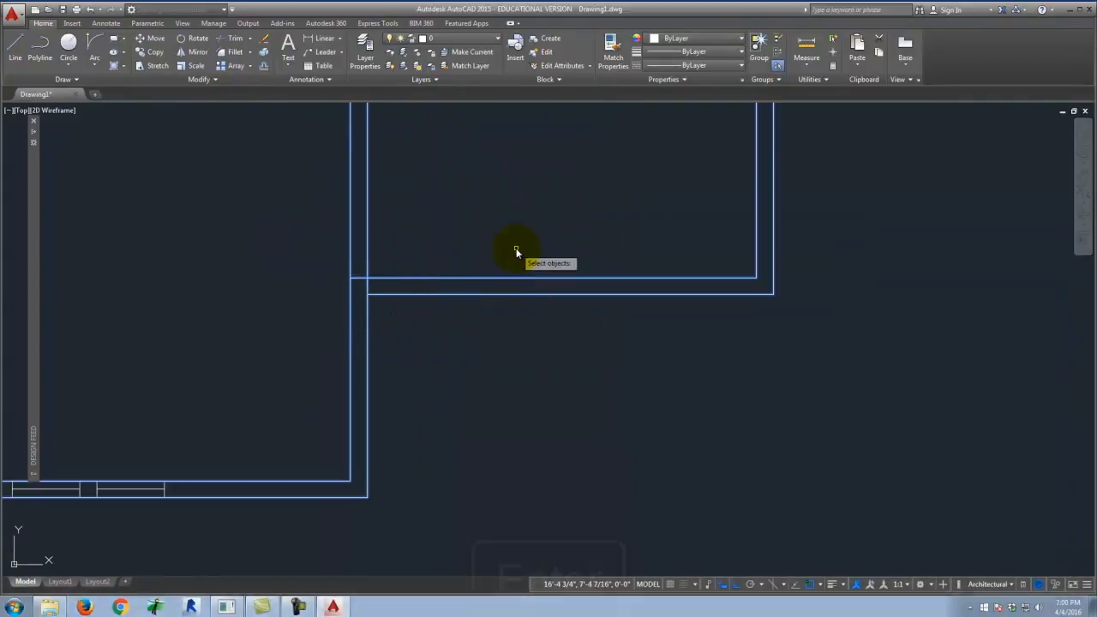
{"action": "key", "text": "Return"}
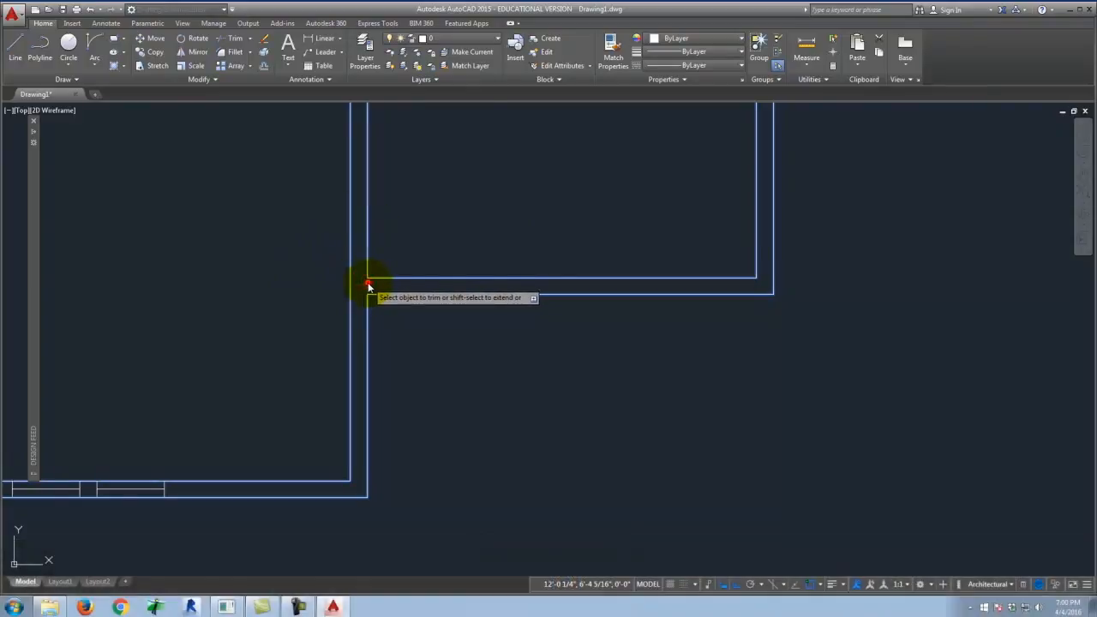
- Trim the leftover wall lines inside the wing's upper wall junction and finish trimming
{"action": "scroll", "coordinate": [368, 288], "scroll_direction": "down", "scroll_amount": 4}
{"action": "scroll", "coordinate": [410, 284], "scroll_direction": "up", "scroll_amount": 8}
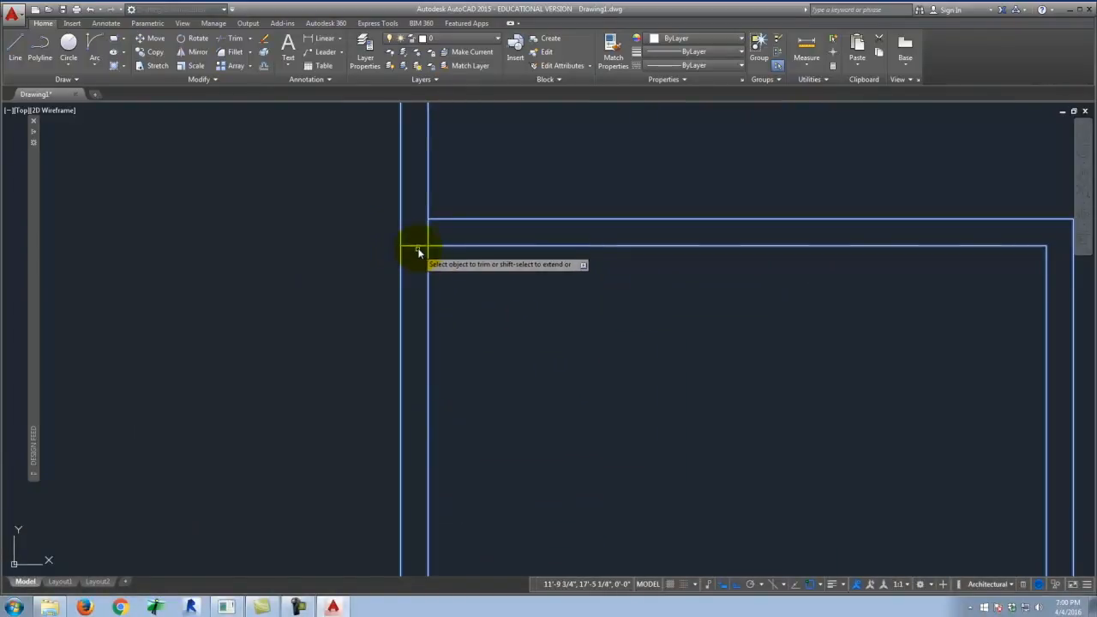
{"action": "left_click", "coordinate": [431, 234]}
{"action": "left_click", "coordinate": [412, 230]}
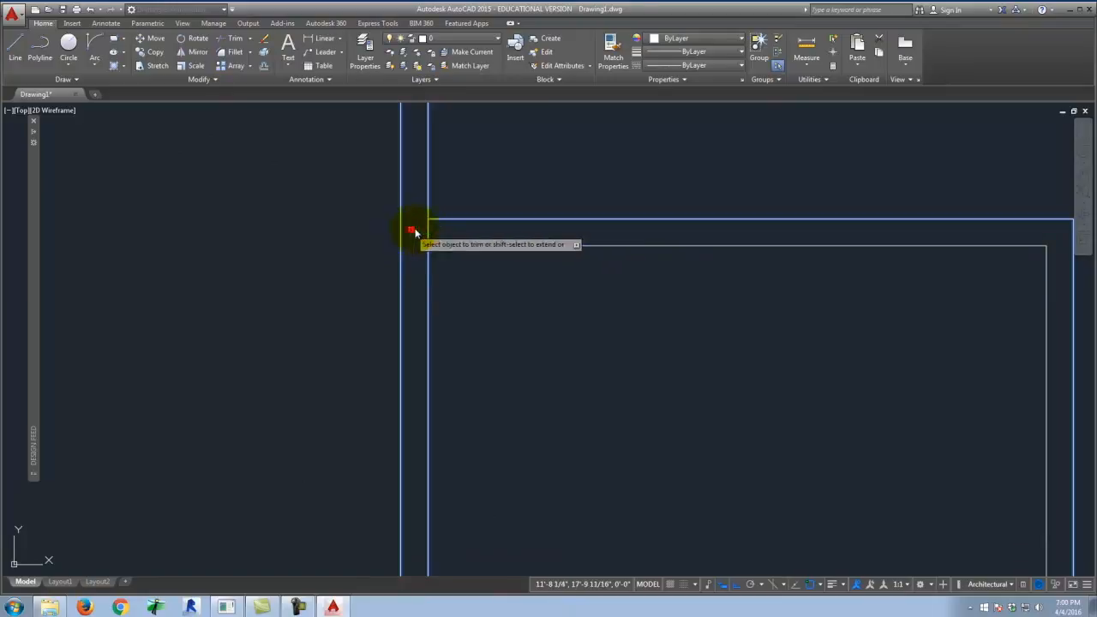
{"action": "scroll", "coordinate": [403, 214], "scroll_direction": "down", "scroll_amount": 10}
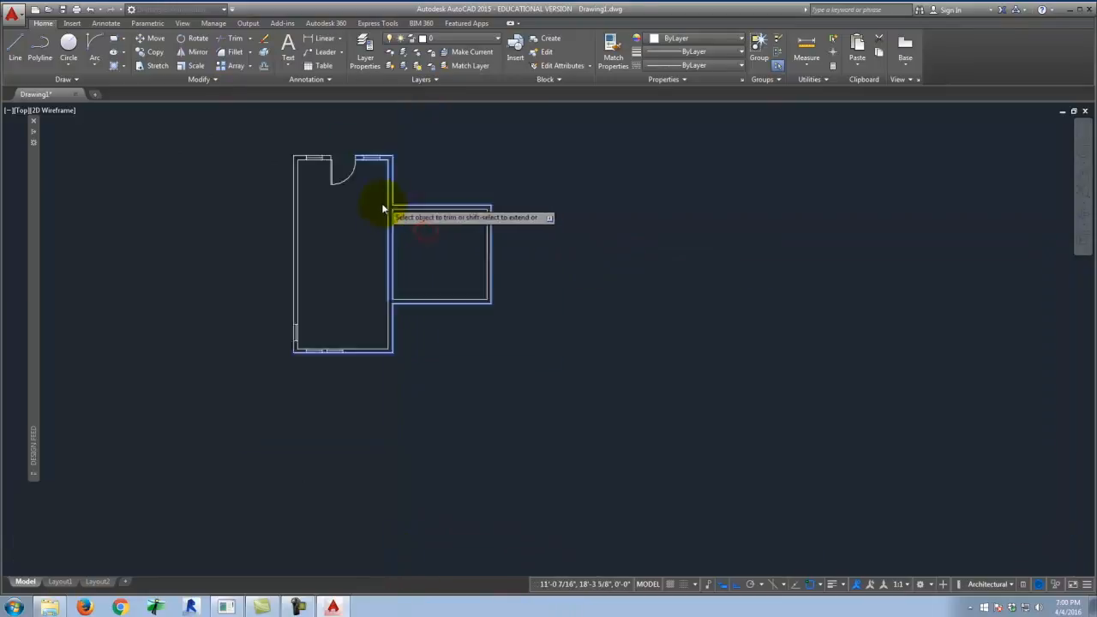
{"action": "scroll", "coordinate": [634, 360], "scroll_direction": "up", "scroll_amount": 2}
{"action": "key", "text": "Return"}
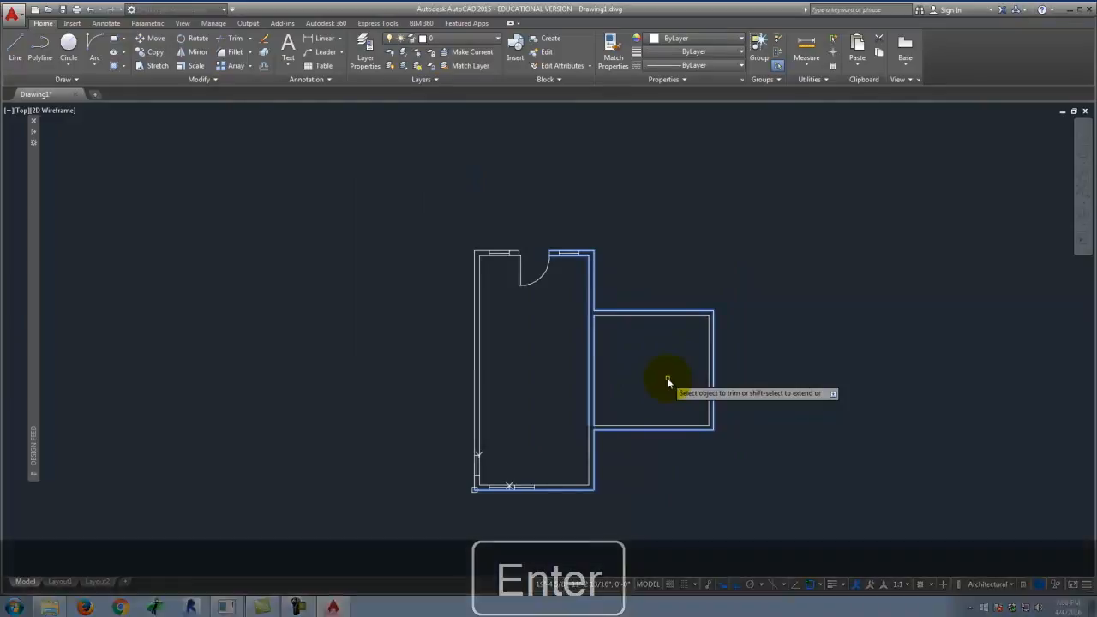
{"action": "scroll", "coordinate": [668, 386], "scroll_direction": "up", "scroll_amount": 2}
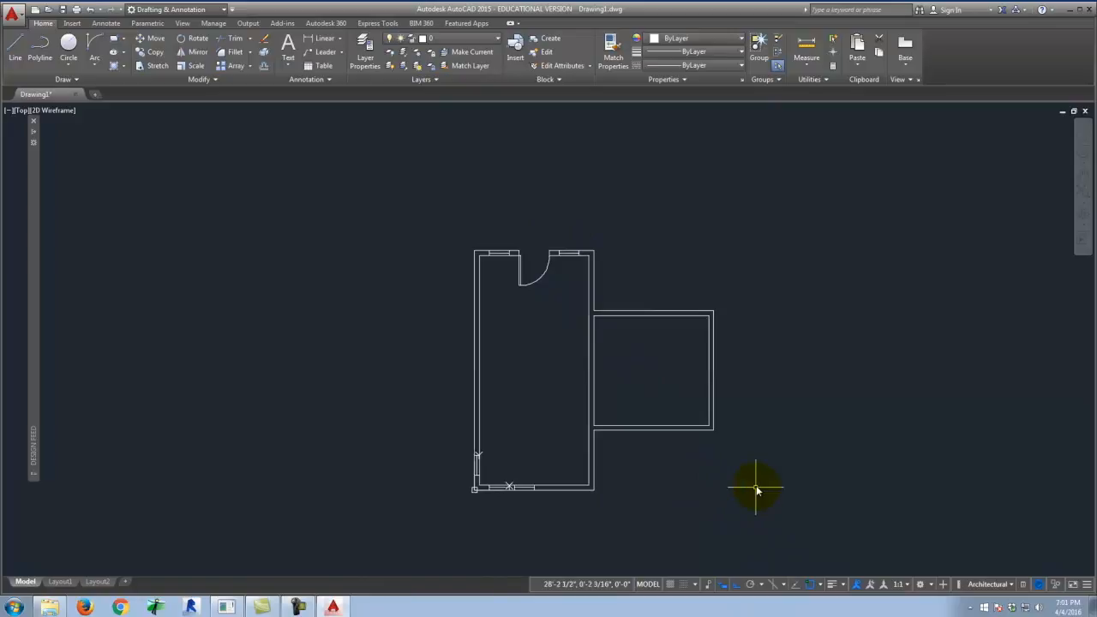
{"action": "scroll", "coordinate": [756, 486], "scroll_direction": "up", "scroll_amount": 2}
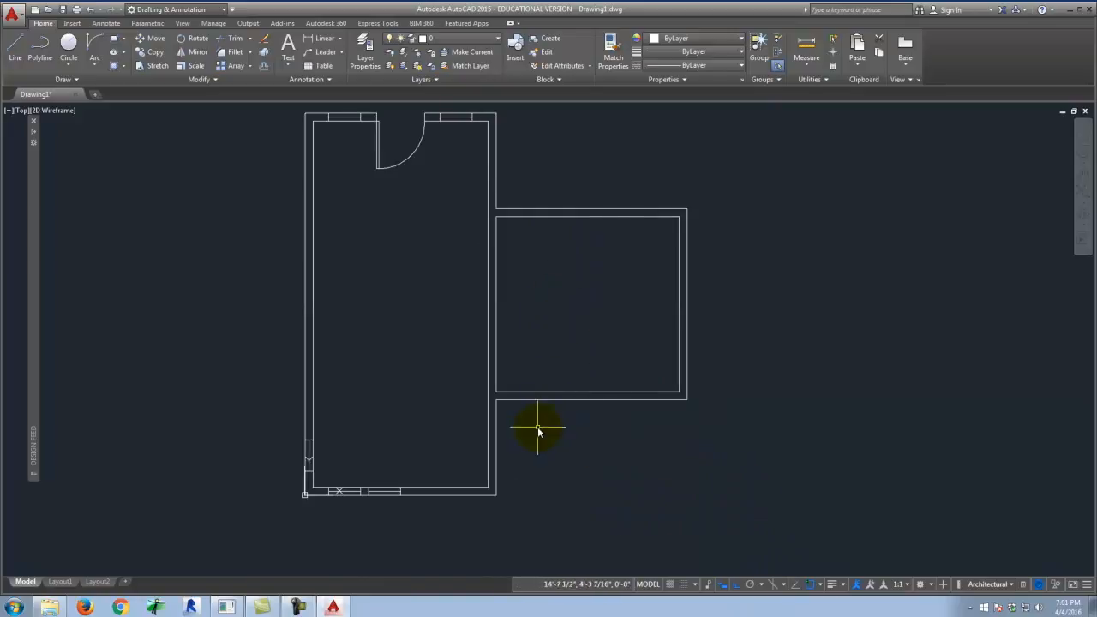
{"action": "scroll", "coordinate": [537, 424], "scroll_direction": "down", "scroll_amount": 2}
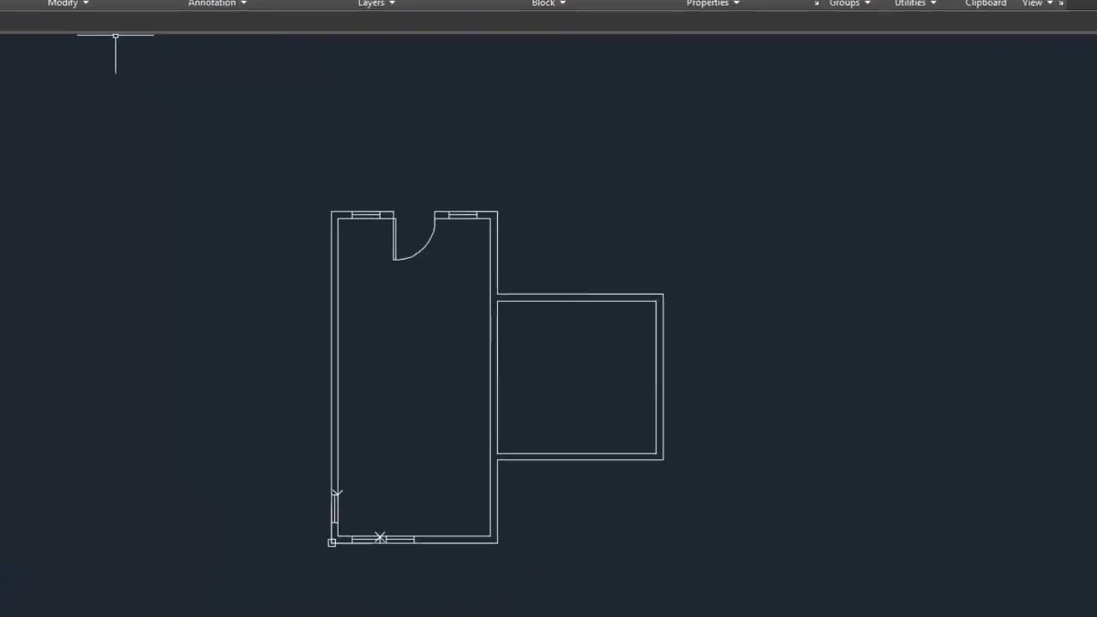
- Set up a plot with PublishToWeb JPG.pc3 and the default Sun Hi-Res (1600 x 1280 pixels) paper size, and preview it
{"action": "key", "text": "ctrl+p"}
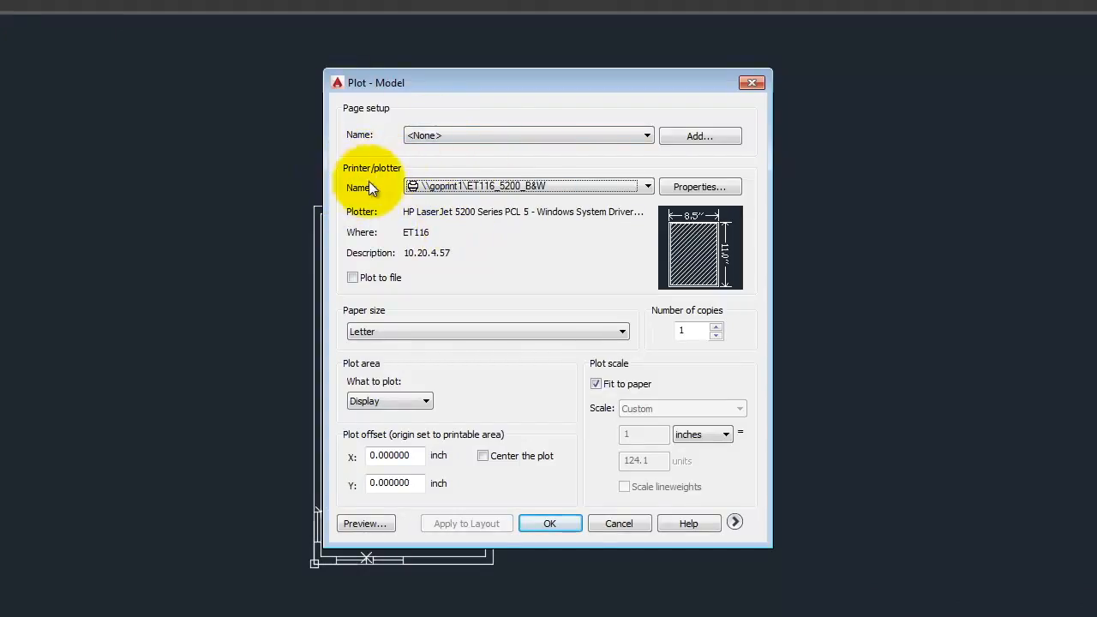
{"action": "left_click", "coordinate": [482, 188]}
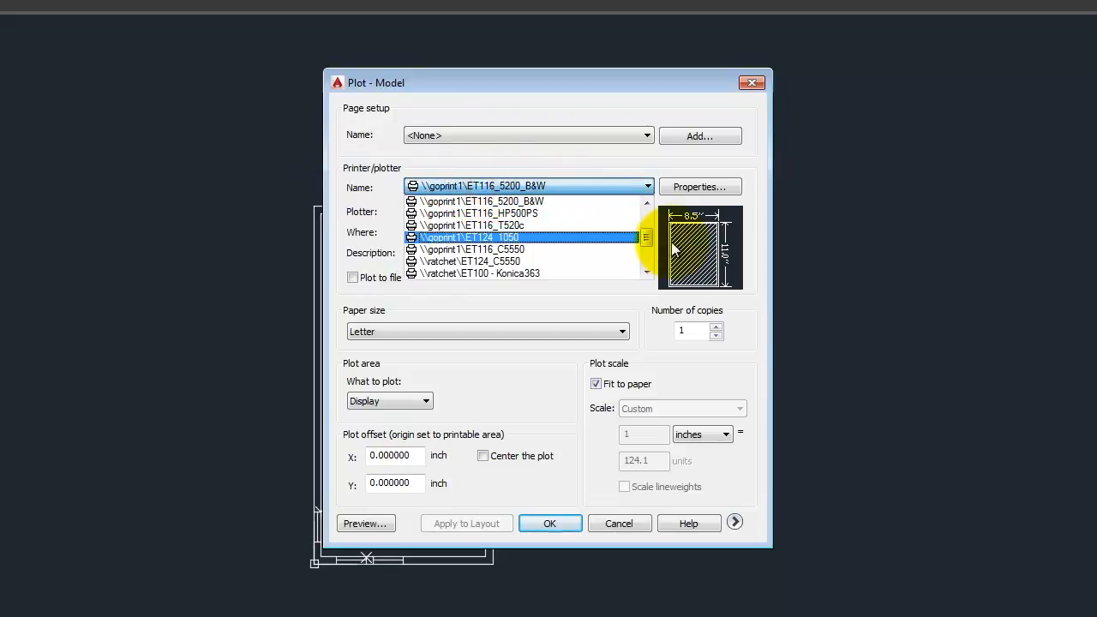
{"action": "left_click_drag", "start_coordinate": [645, 236], "coordinate": [647, 279]}
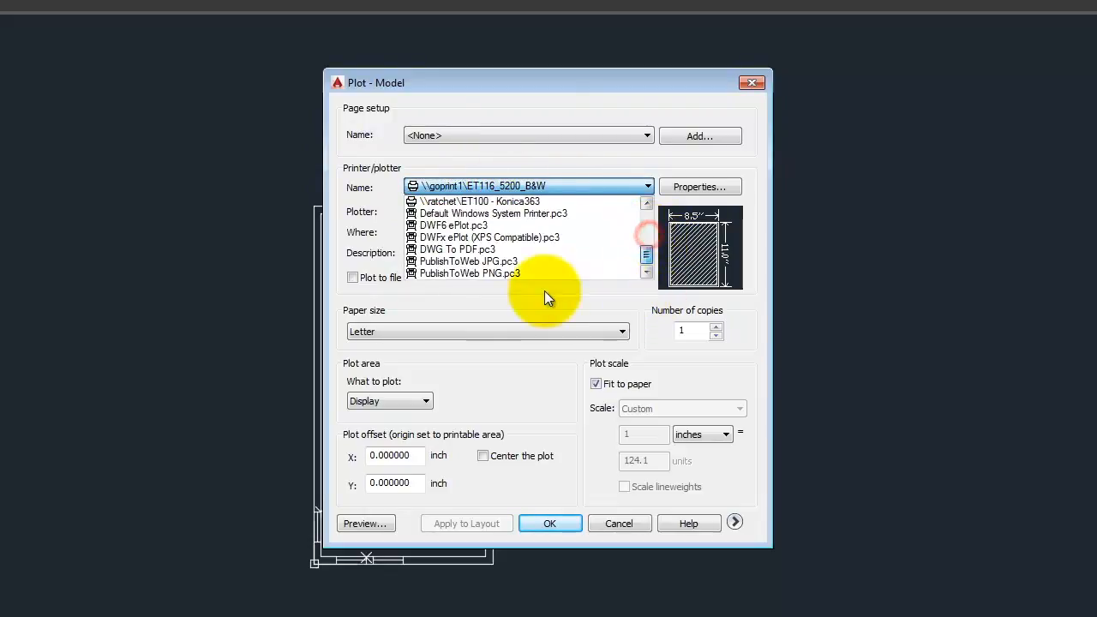
{"action": "left_click", "coordinate": [454, 264]}
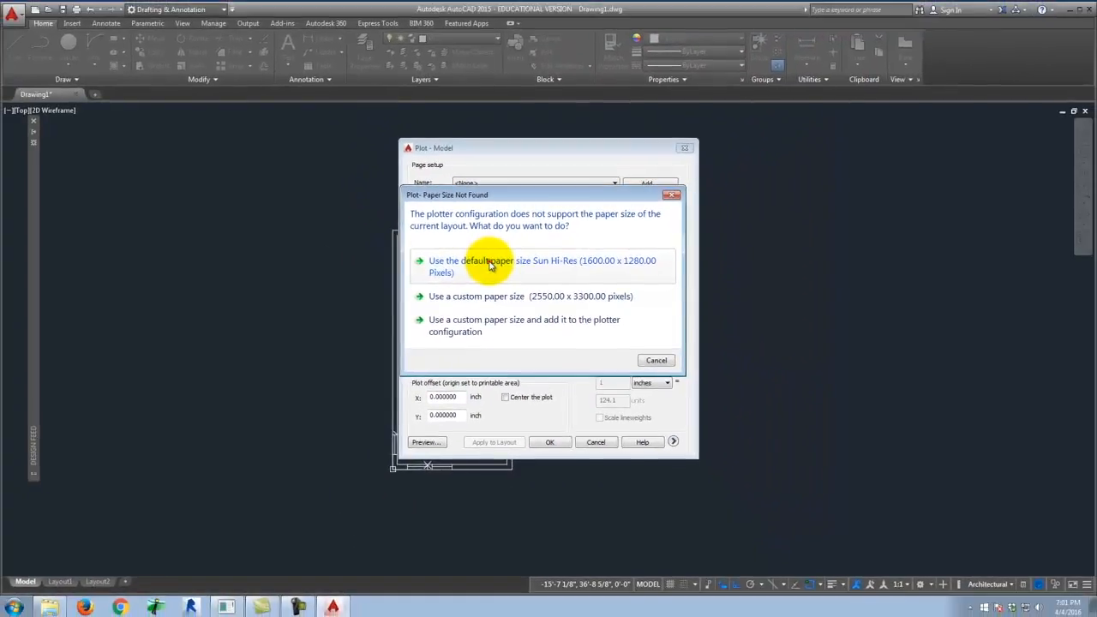
{"action": "left_click", "coordinate": [477, 260]}
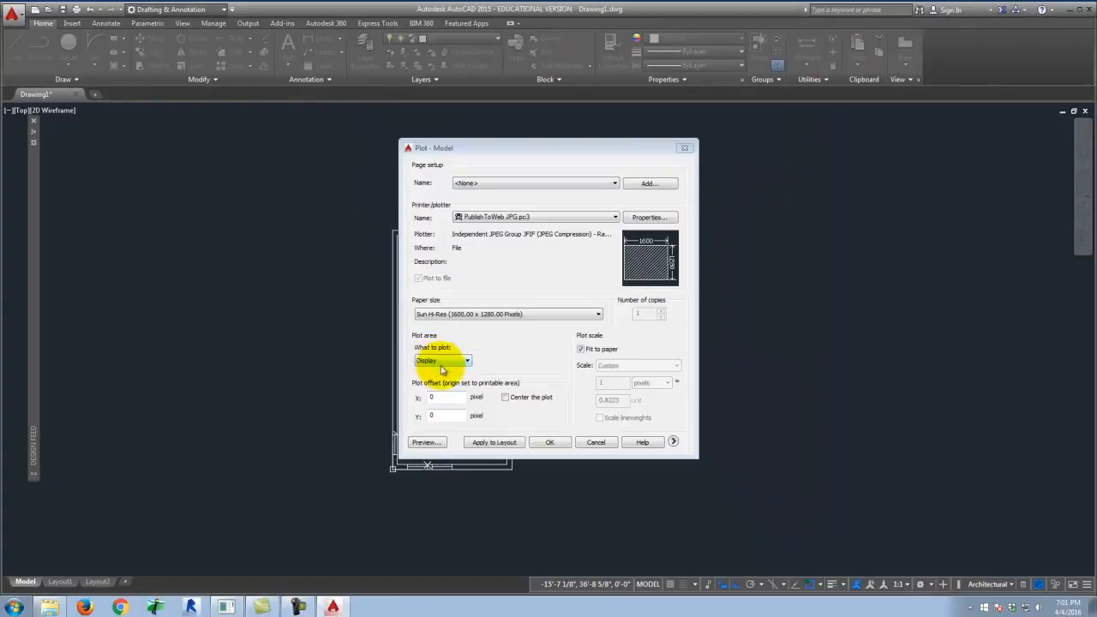
{"action": "left_click", "coordinate": [426, 443]}
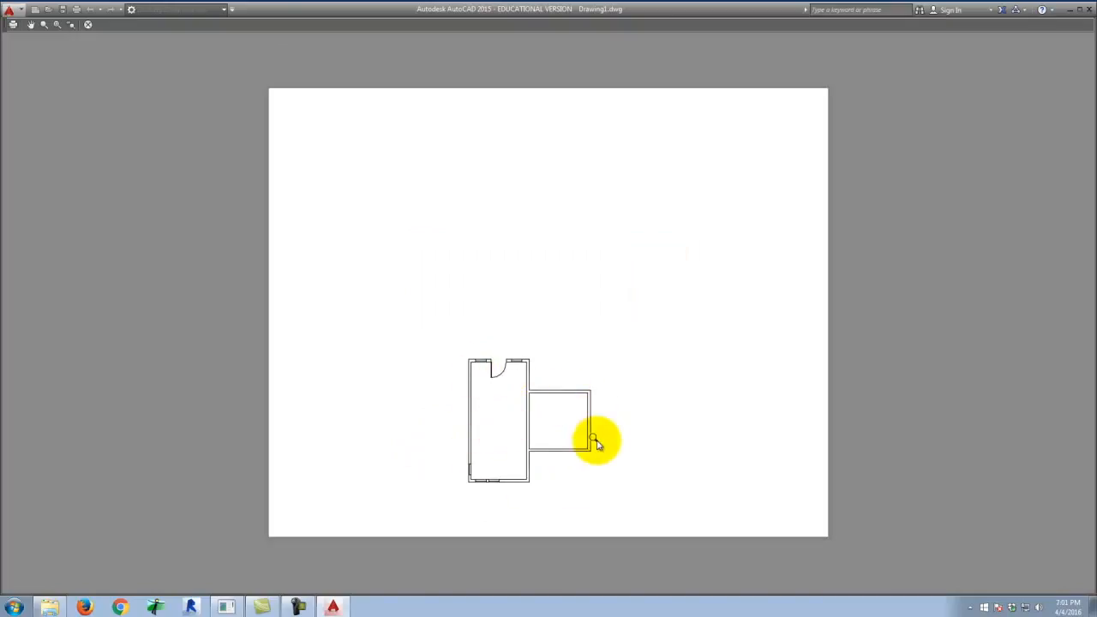
{"action": "key", "text": "Escape"}
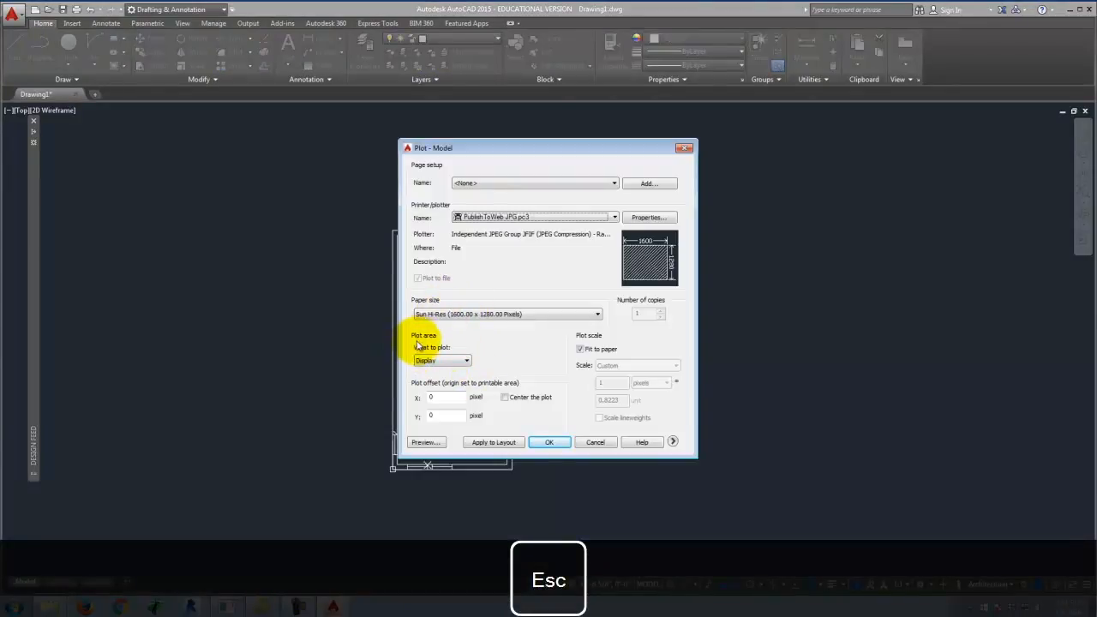
- Set the plot area to a window enclosing the entire floor plan, preview the plot, and return to the plot settings
{"action": "left_click", "coordinate": [453, 361]}
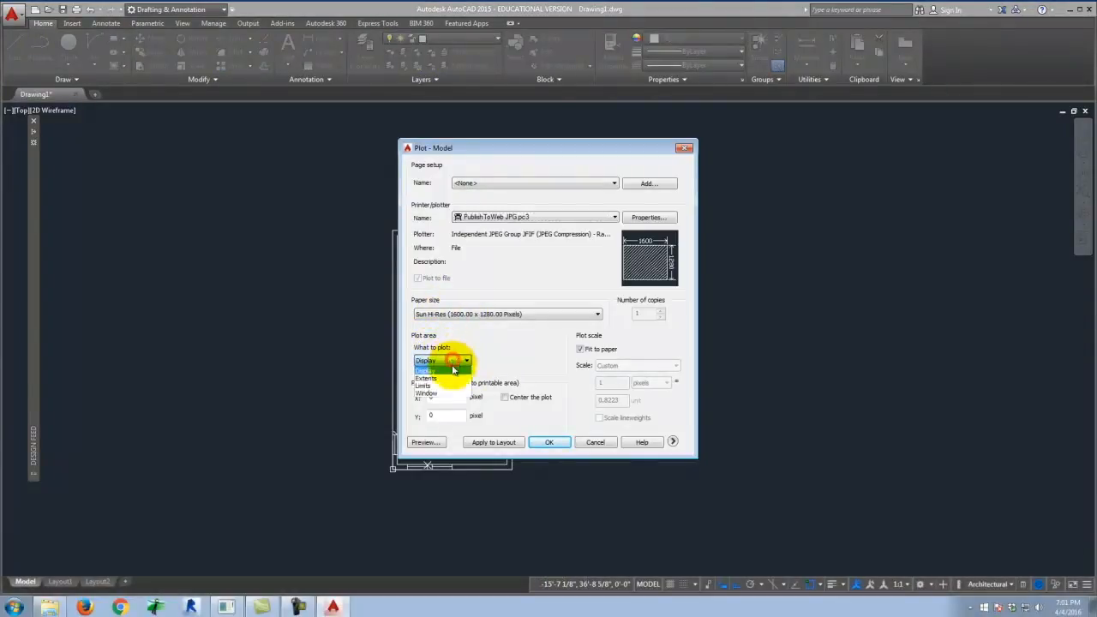
{"action": "left_click", "coordinate": [449, 393]}
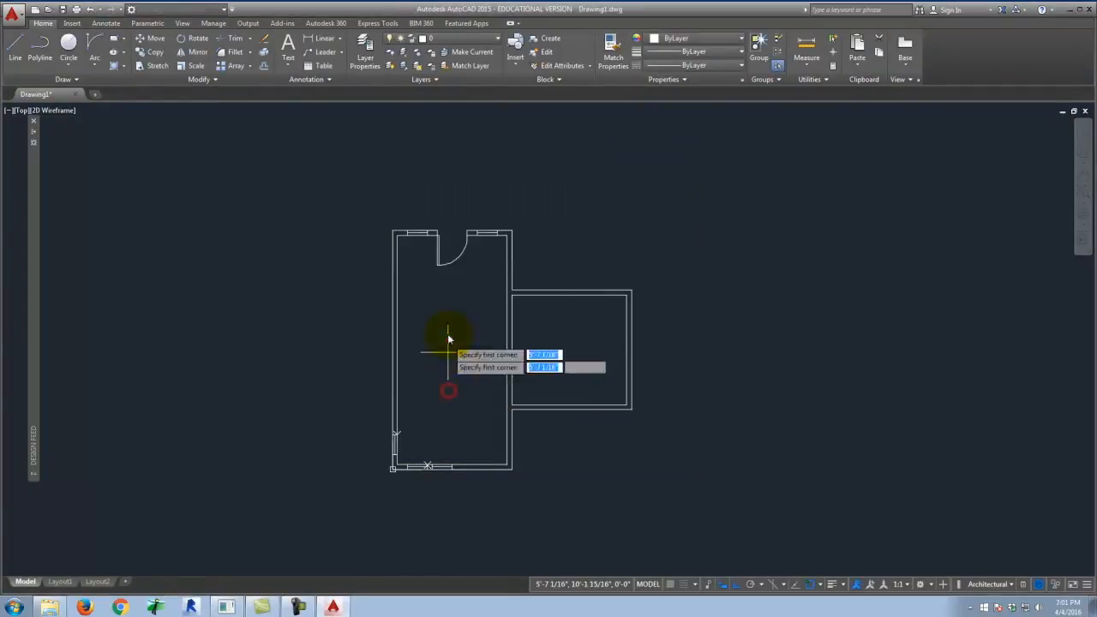
{"action": "left_click", "coordinate": [383, 220]}
{"action": "left_click", "coordinate": [641, 479]}
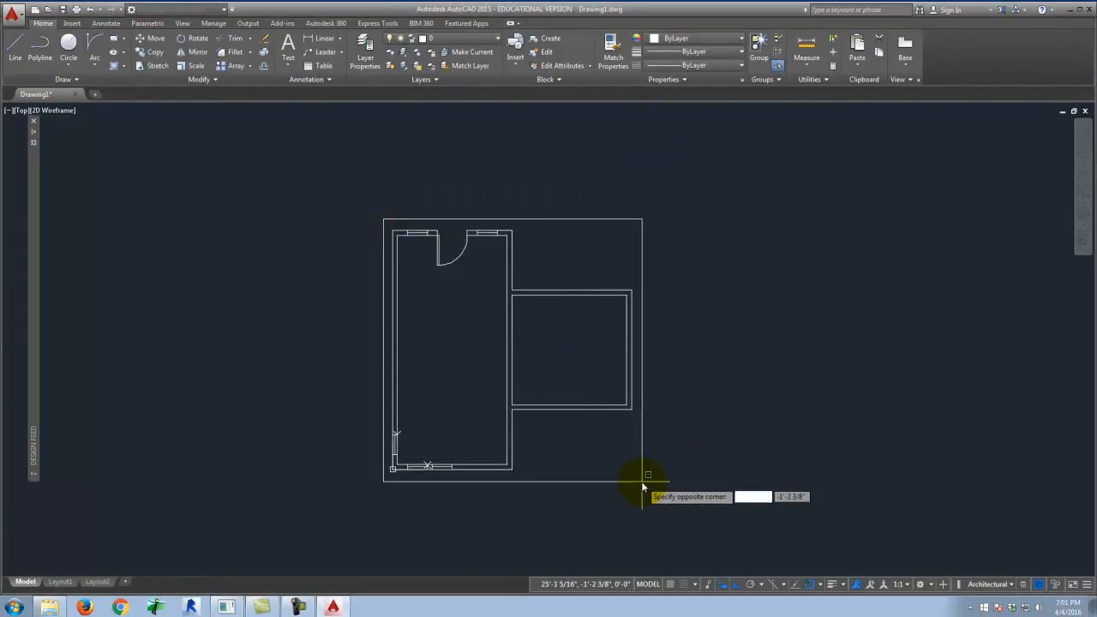
{"action": "left_click", "coordinate": [432, 443]}
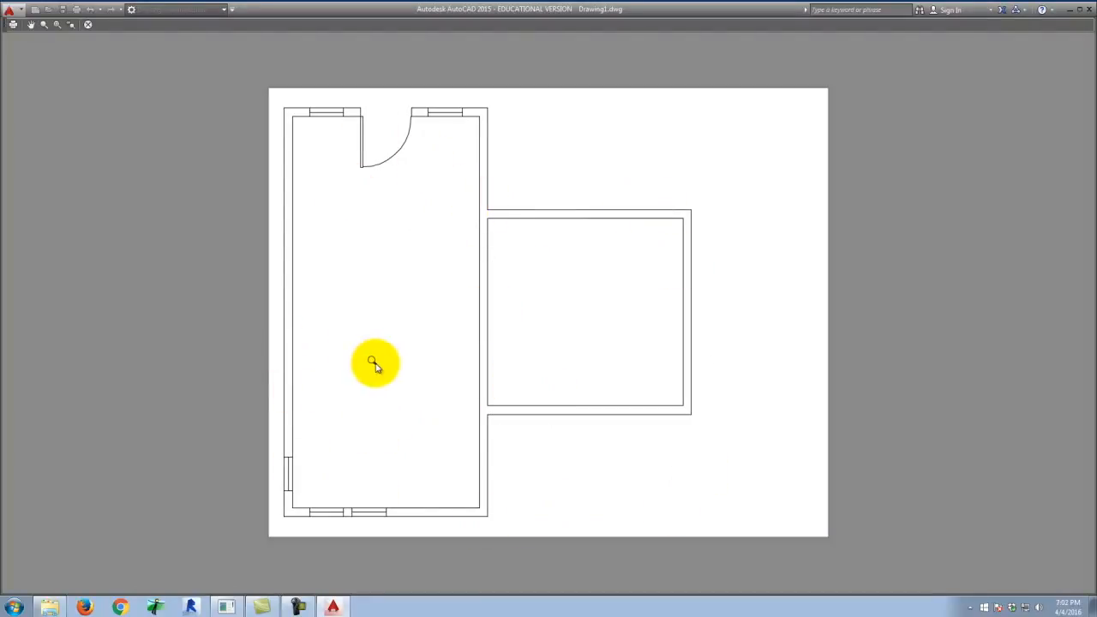
{"action": "key", "text": "Escape"}
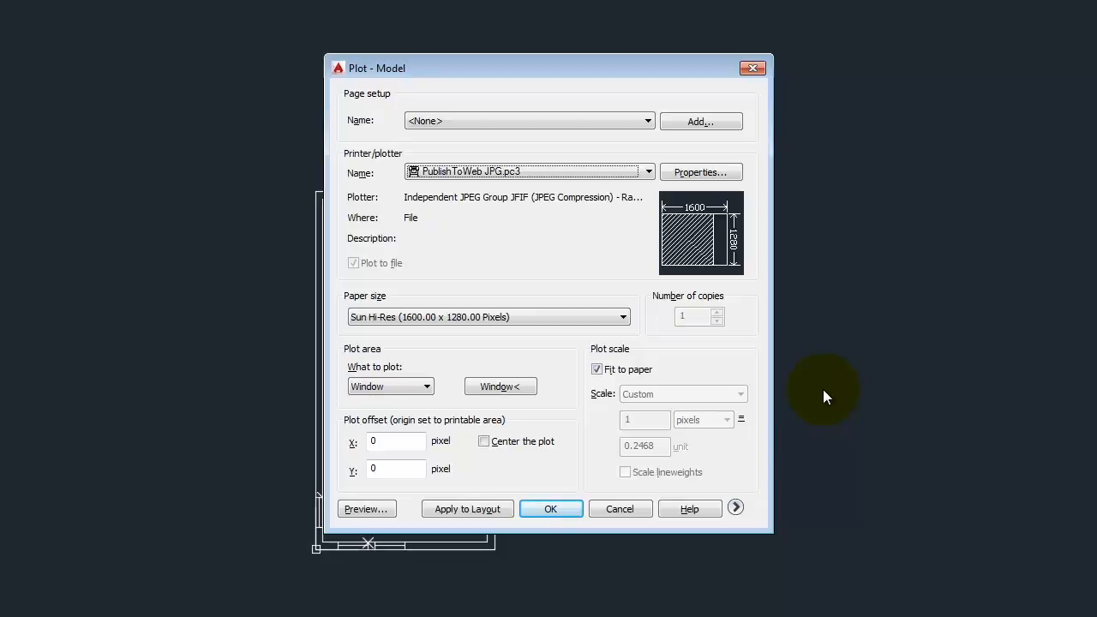
- Start plotting the windowed plan to a JPG file, but cancel choosing the file and close the plot setup without plotting
{"action": "left_click", "coordinate": [550, 508]}
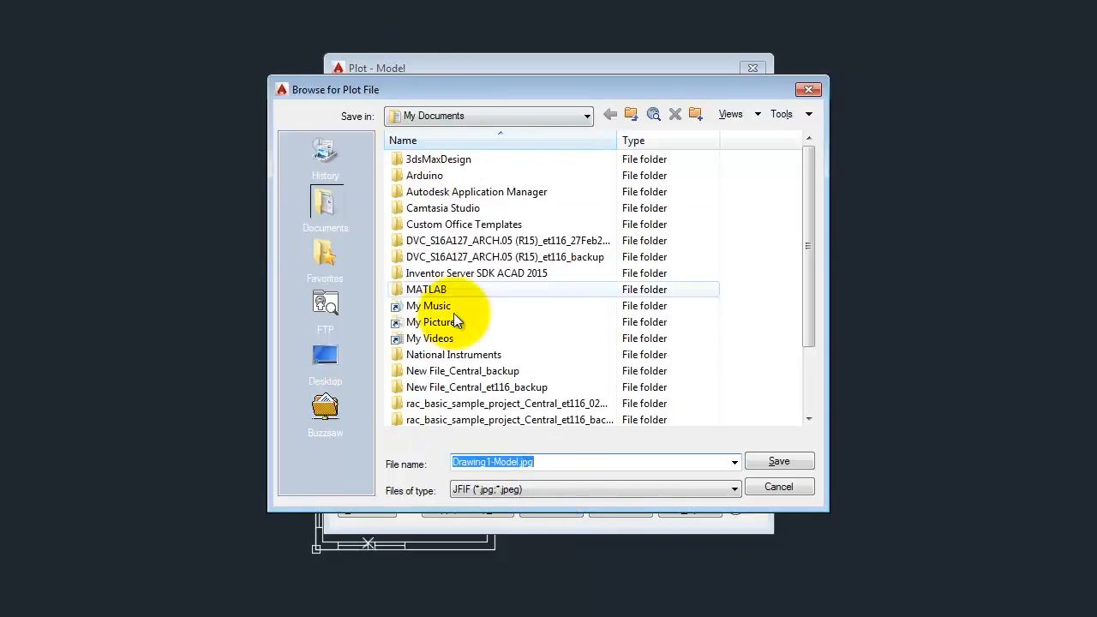
{"action": "left_click", "coordinate": [780, 486]}
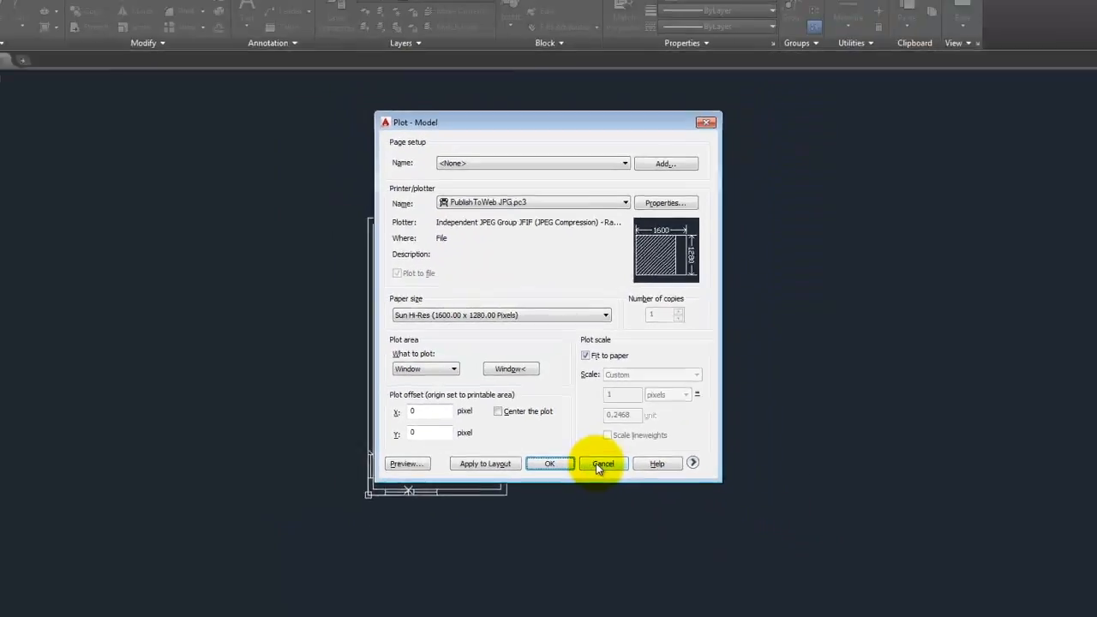
{"action": "left_click", "coordinate": [600, 465]}
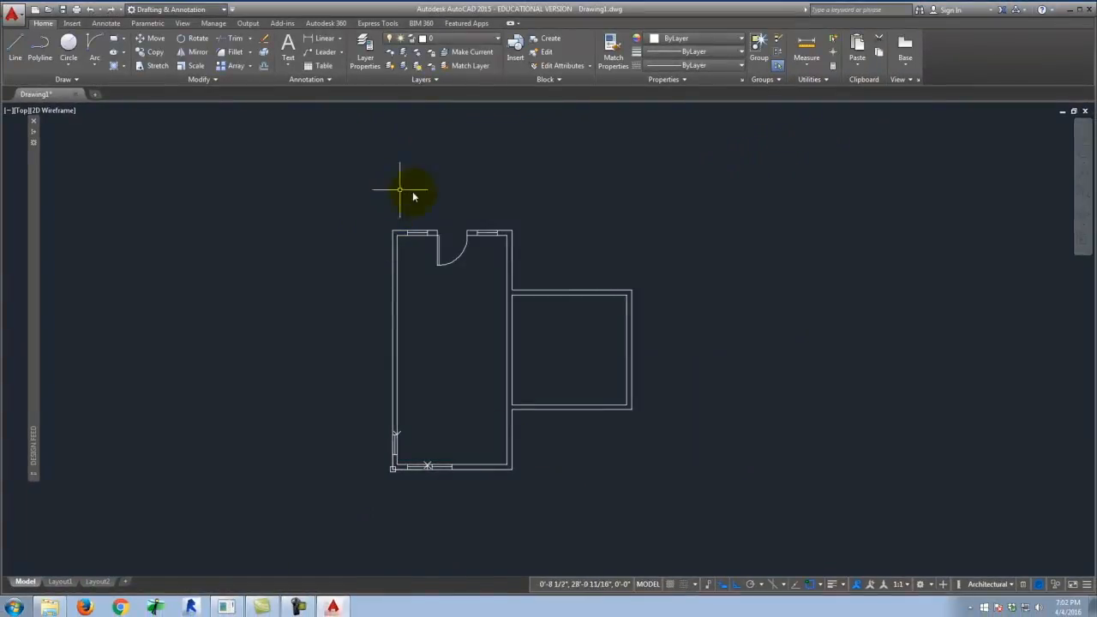